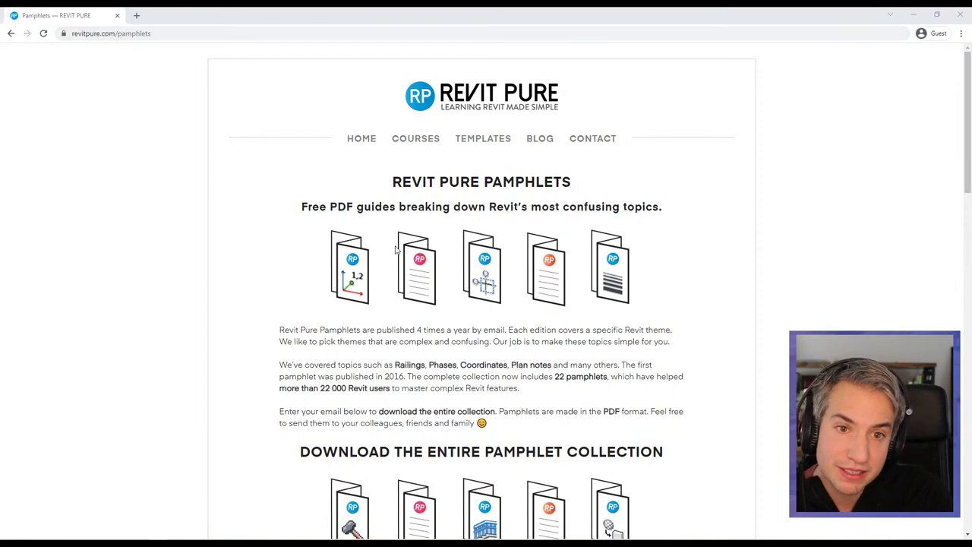
Step: Scroll through the Dynamo for Interior Design slides, ending on slide 9's Schematic Design comparison
scroll(366, 345, "down", 15)
scroll(367, 345, "up", 3)
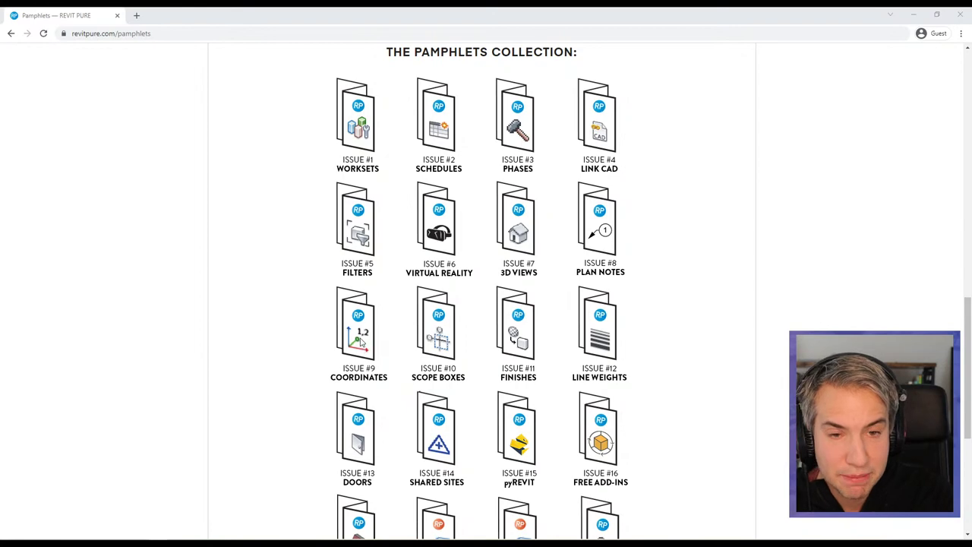
scroll(362, 343, "down", 6)
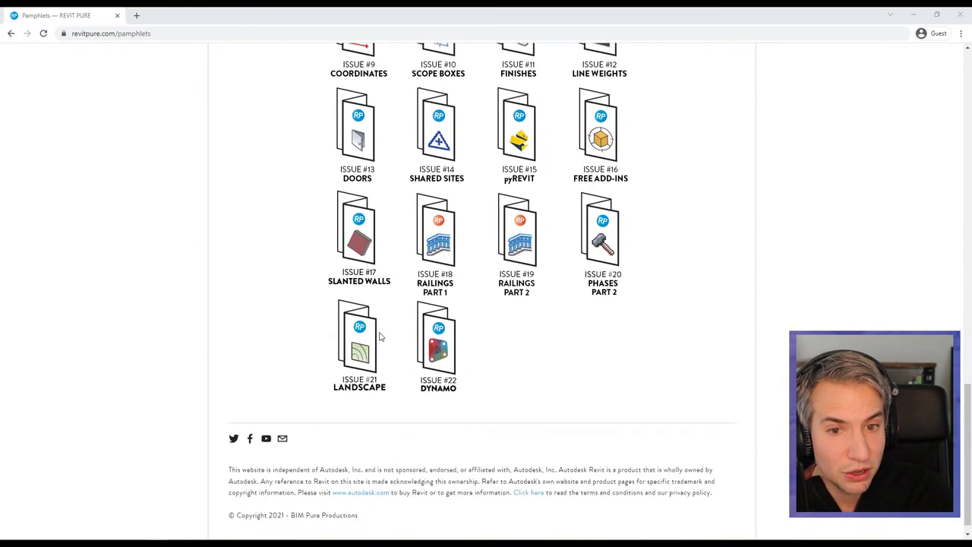
scroll(381, 337, "up", 4)
scroll(381, 338, "up", 10)
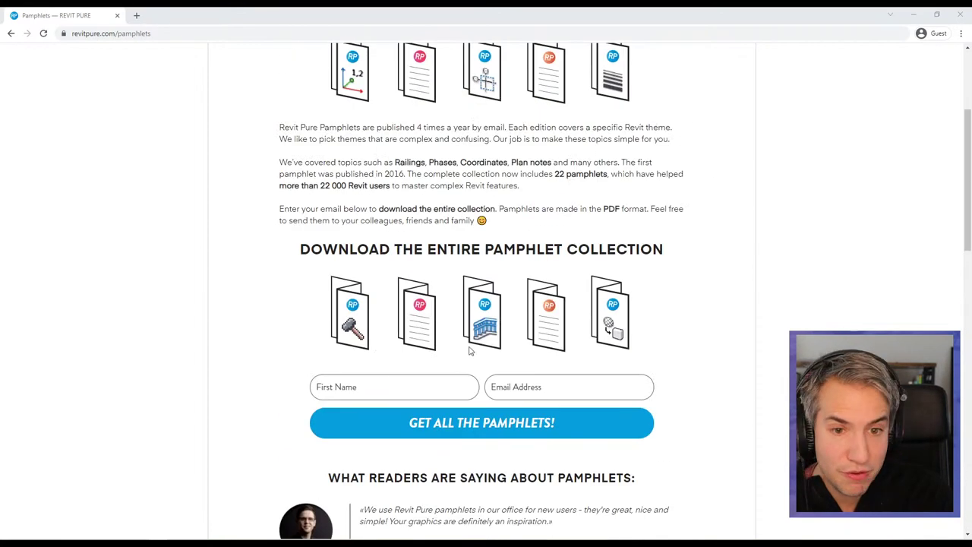
scroll(443, 277, "up", 3)
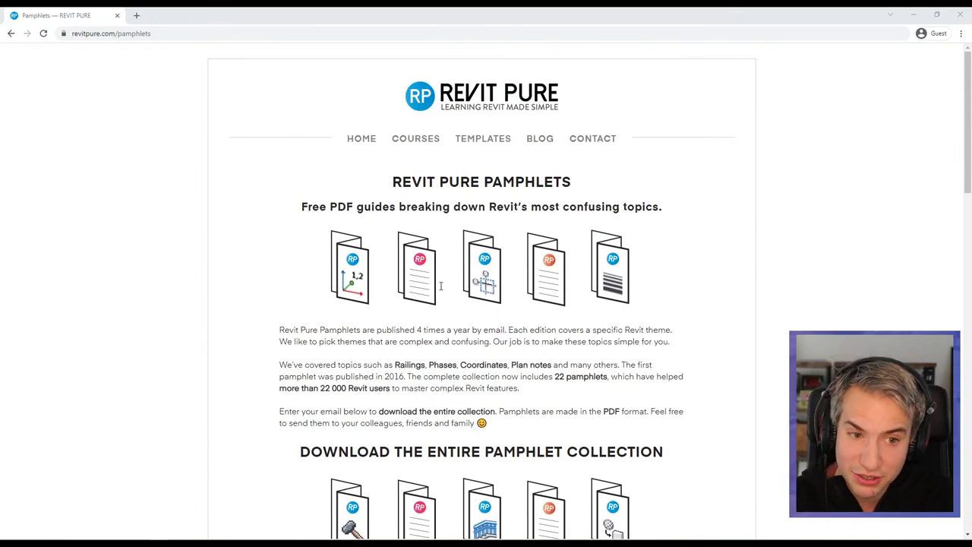
scroll(441, 286, "down", 2)
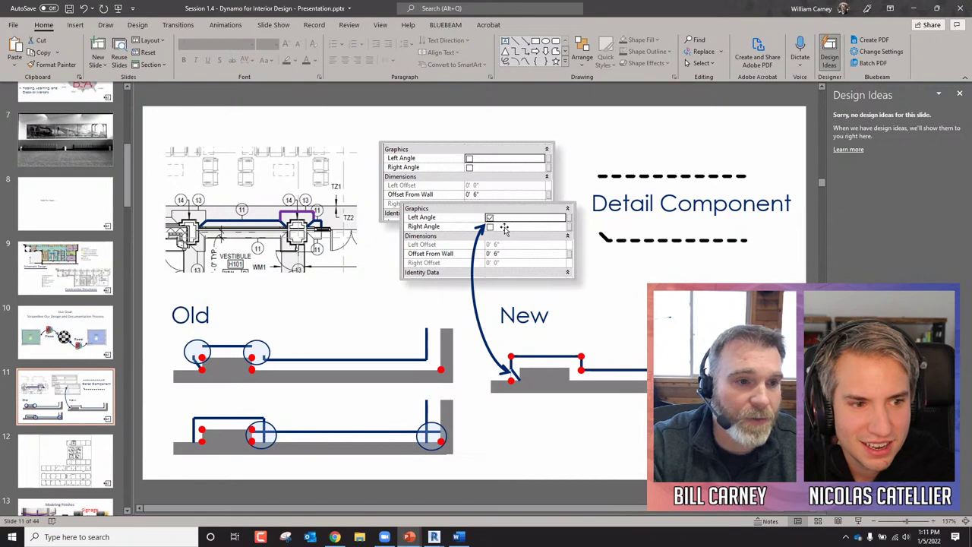
Step: Show slide 9, pairing the Schematic Design finish plan and keys with Construction Documents
left_click(67, 266)
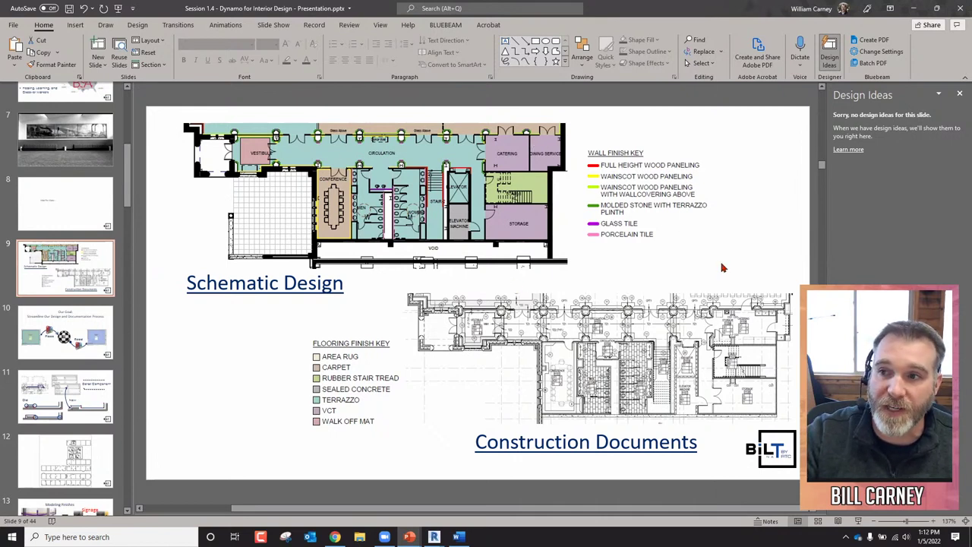
Step: Return to slide 11, Detail Component, with its Old versus New layouts
scroll(420, 311, "down", 2)
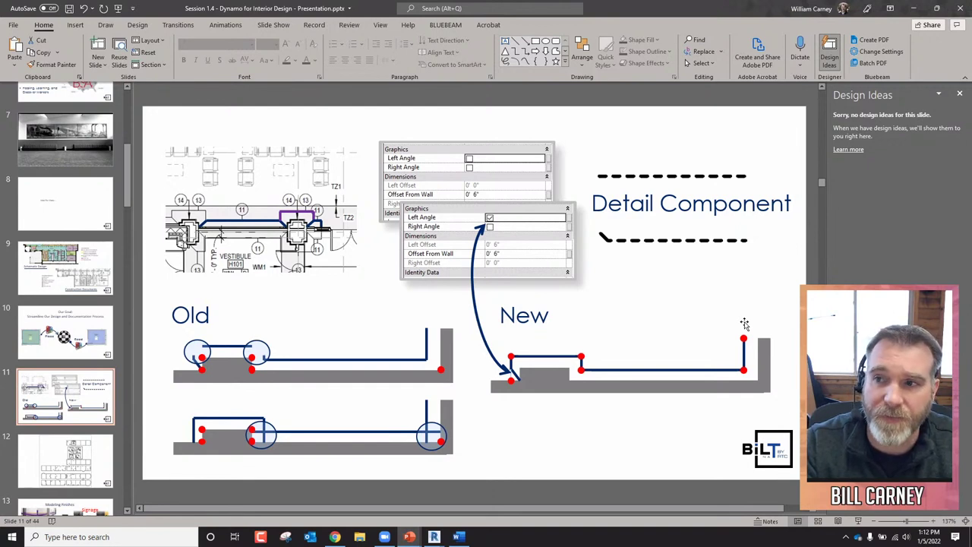
Step: Page past the layout, individual walls, start point and inside/outside slides to slide 23
key("Page_Down")
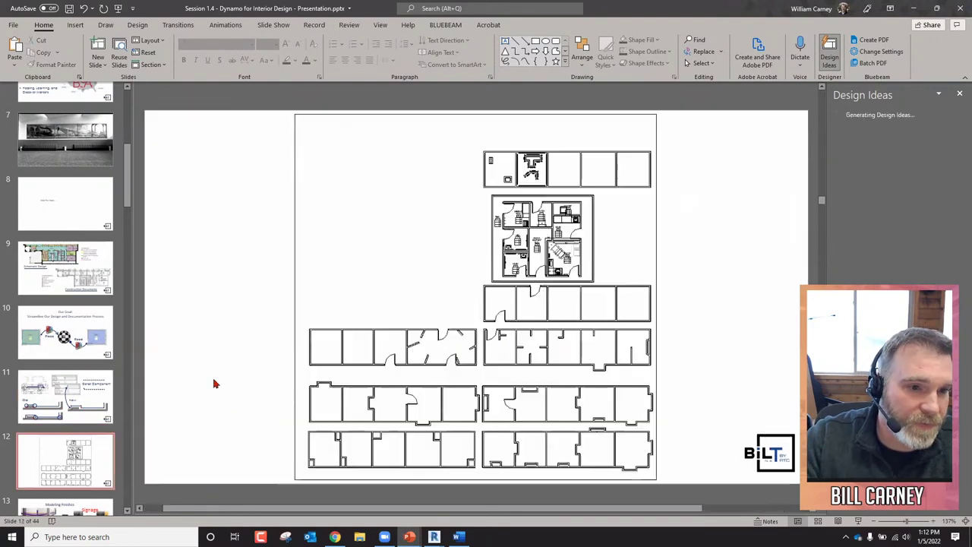
key("Page_Down")
key("Page_Down")
key("Page_Down")
key("Page_Down")
key("Page_Down")
key("Page_Down")
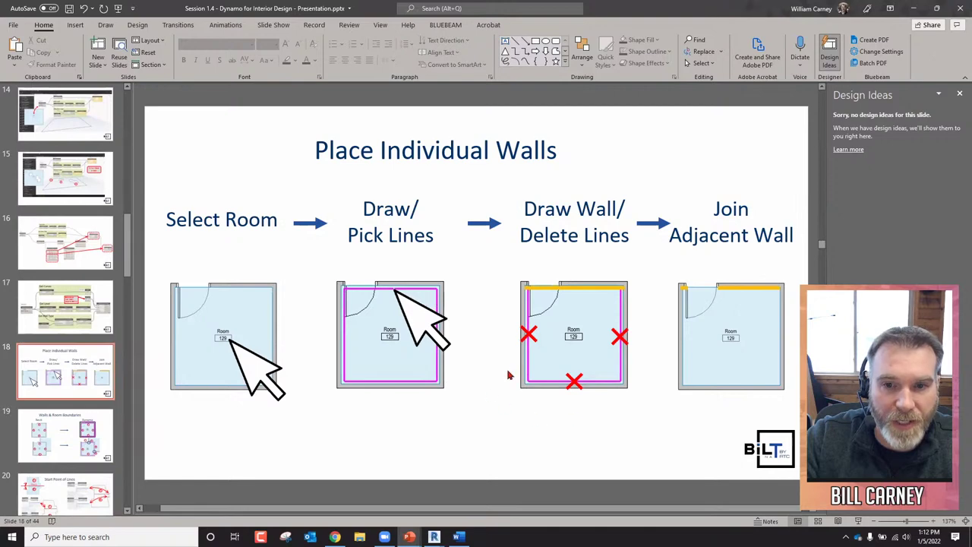
key("Page_Down")
key("Page_Down")
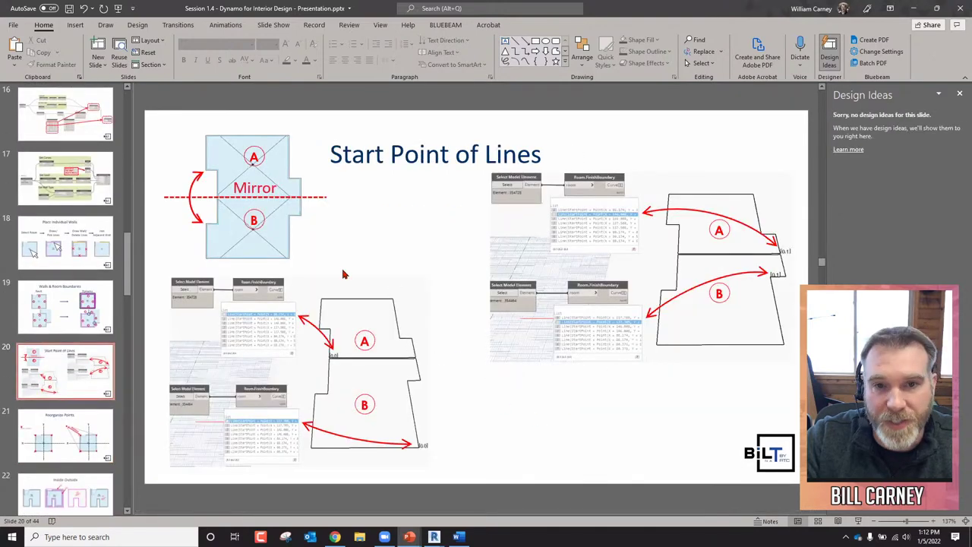
key("Page_Down")
key("Page_Down")
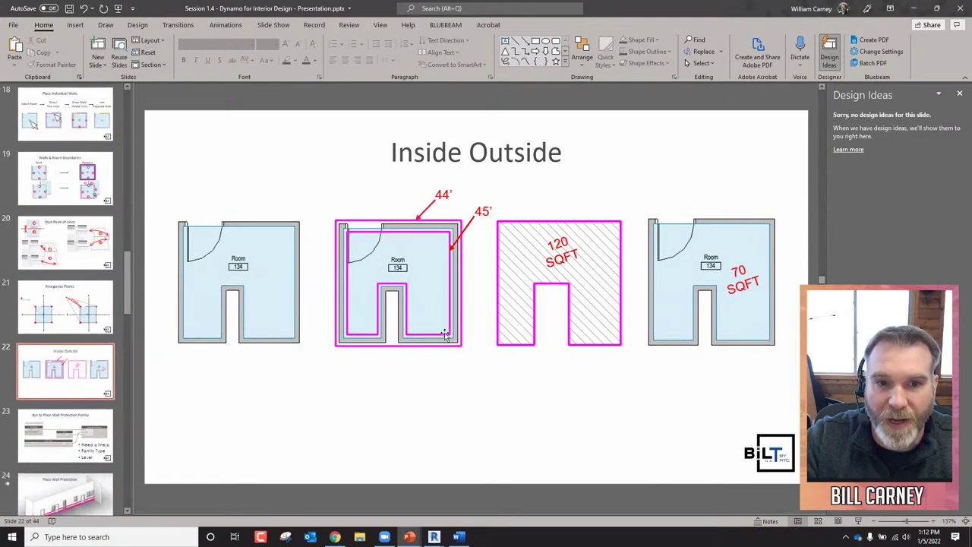
key("Page_Down")
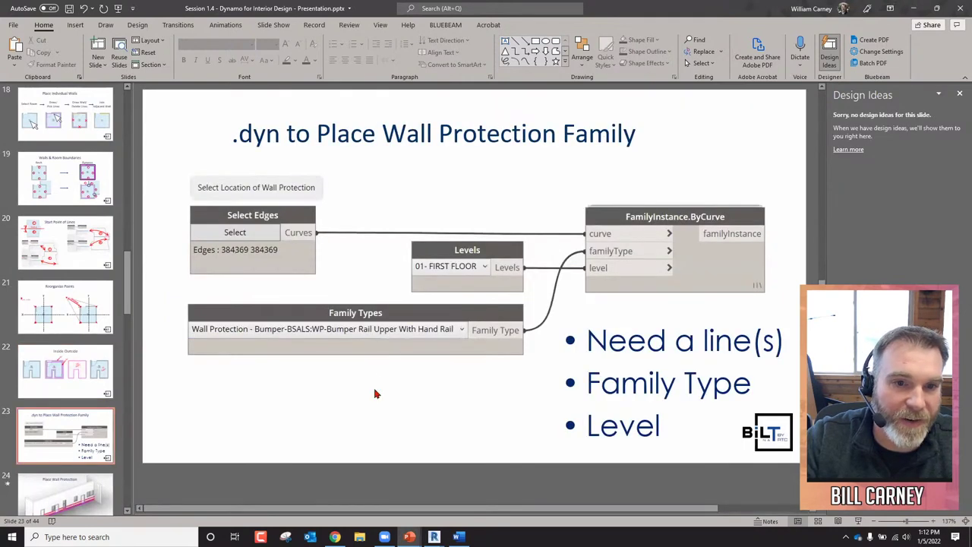
scroll(376, 391, "down", 1)
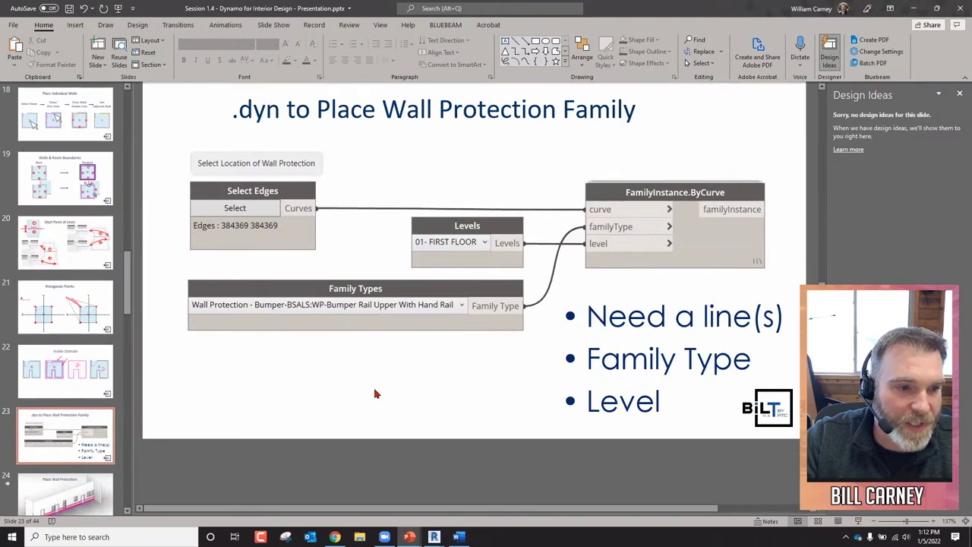
Step: Show slide 24, Place Wall Protection, with its Copy Up by Mounting Height diagram
left_click(53, 512)
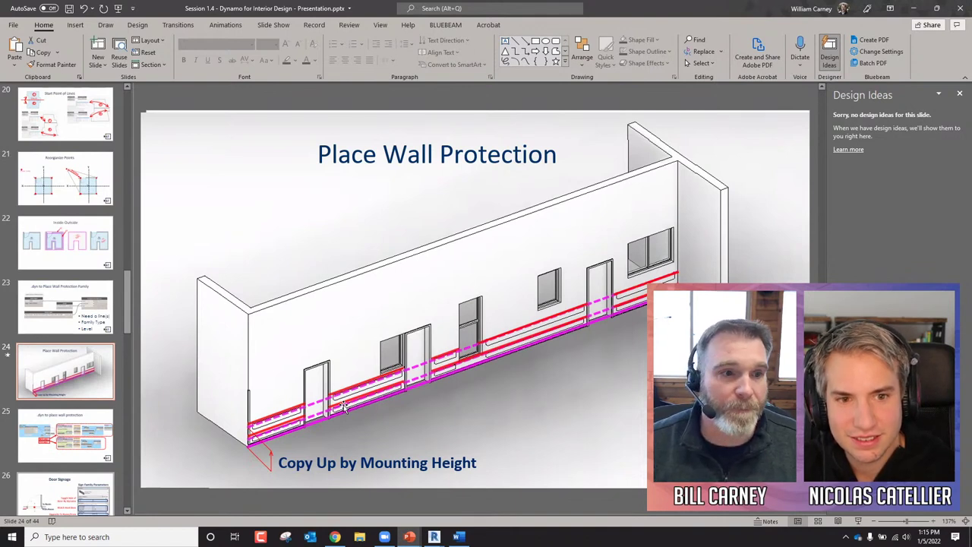
Step: Go back to slide 11 comparing the Old and New wall protection layouts
scroll(78, 218, "up", 3)
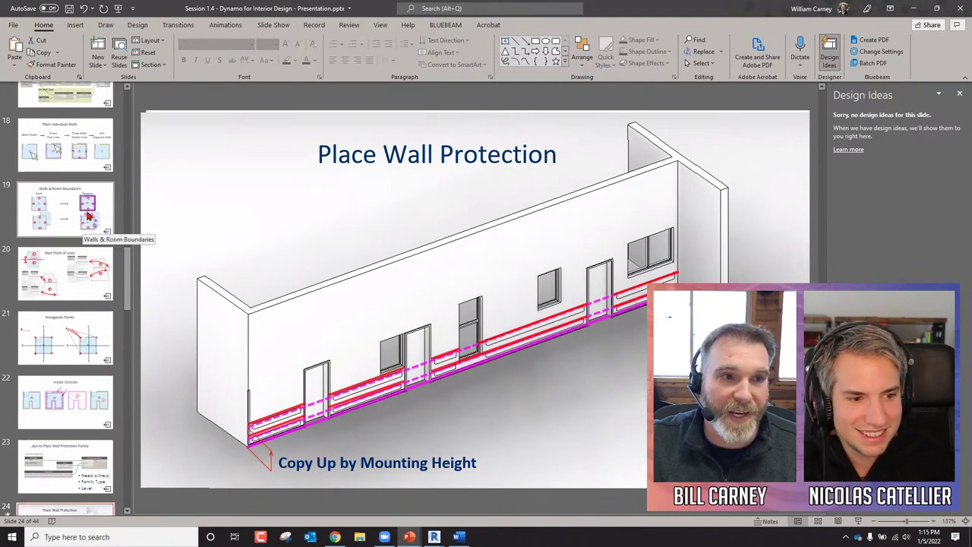
scroll(88, 217, "up", 2)
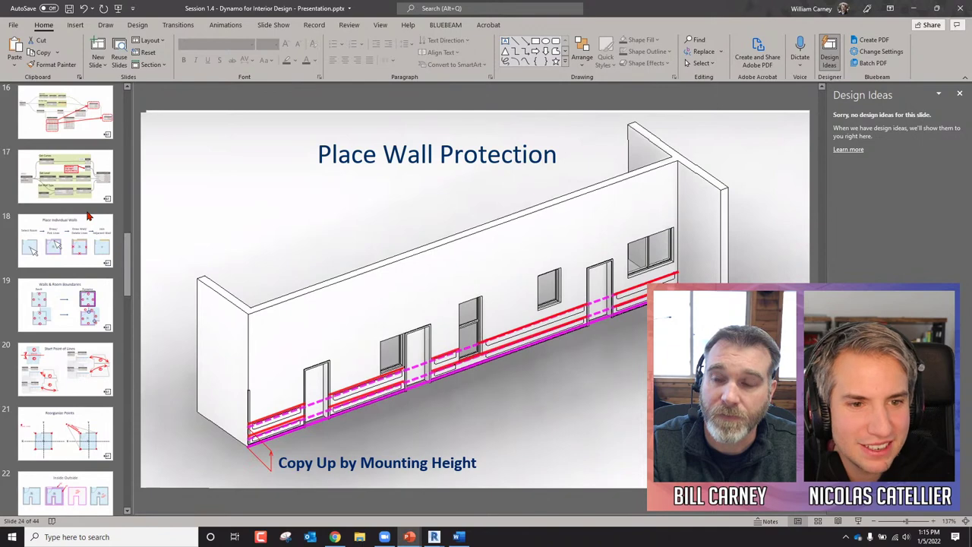
scroll(75, 250, "up", 8)
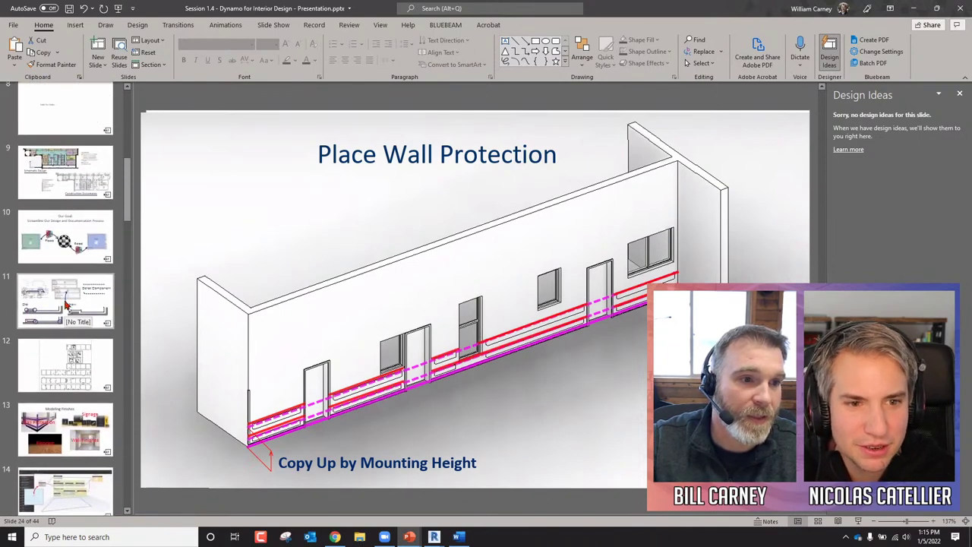
left_click(66, 303)
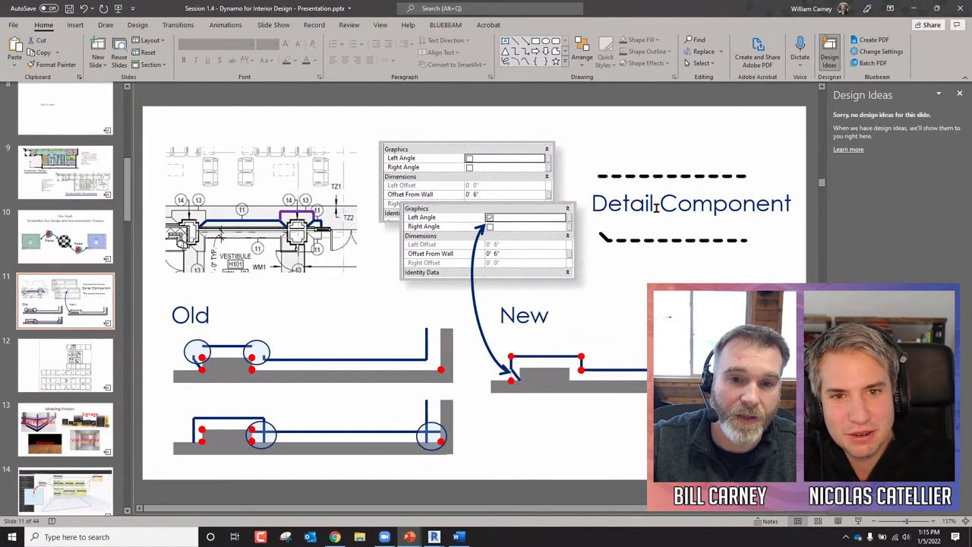
mouse_move(431, 535)
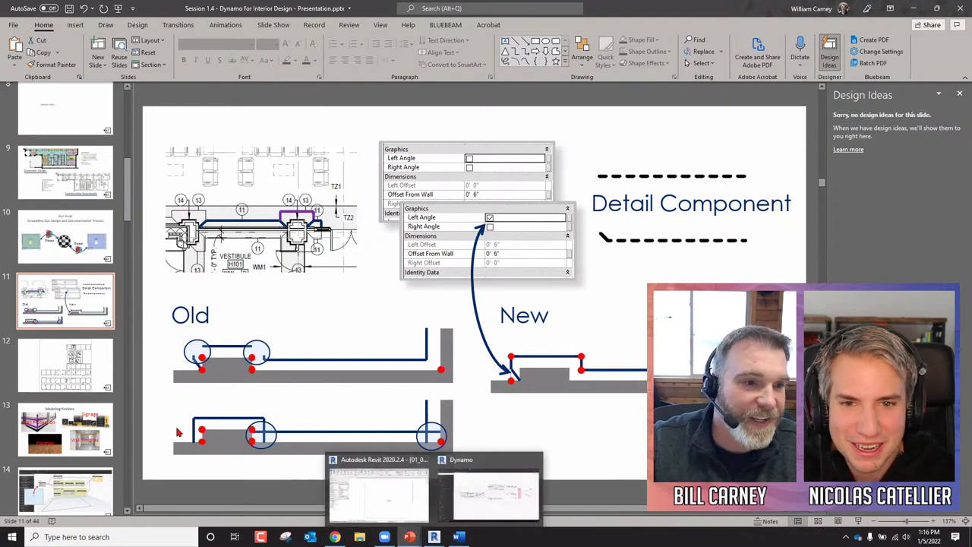
Step: View slide 12's room-outline floor plan, then switch to the LinkedIn Learning course in Chrome
left_click(59, 368)
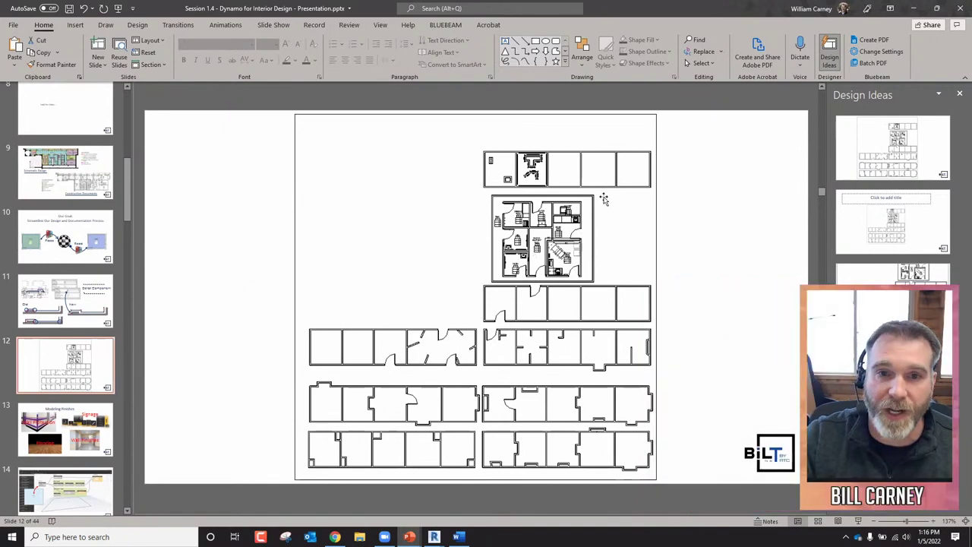
scroll(575, 218, "up", 3)
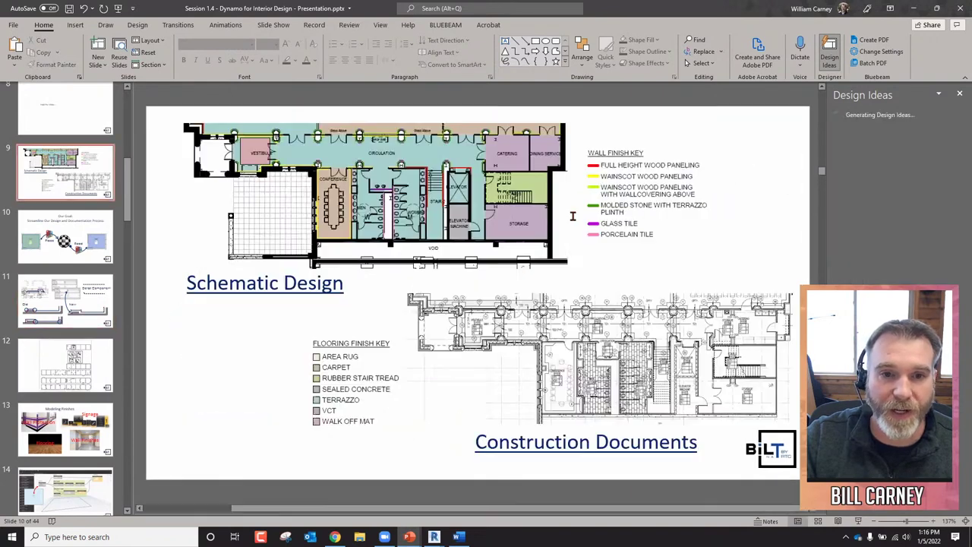
scroll(575, 218, "down", 1)
left_click(74, 362)
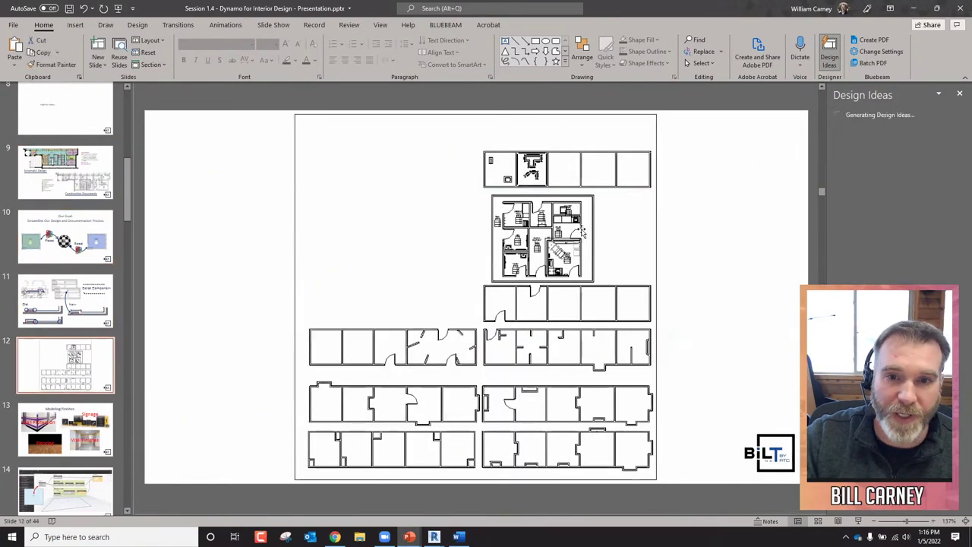
scroll(778, 132, "up", 6, "ctrl")
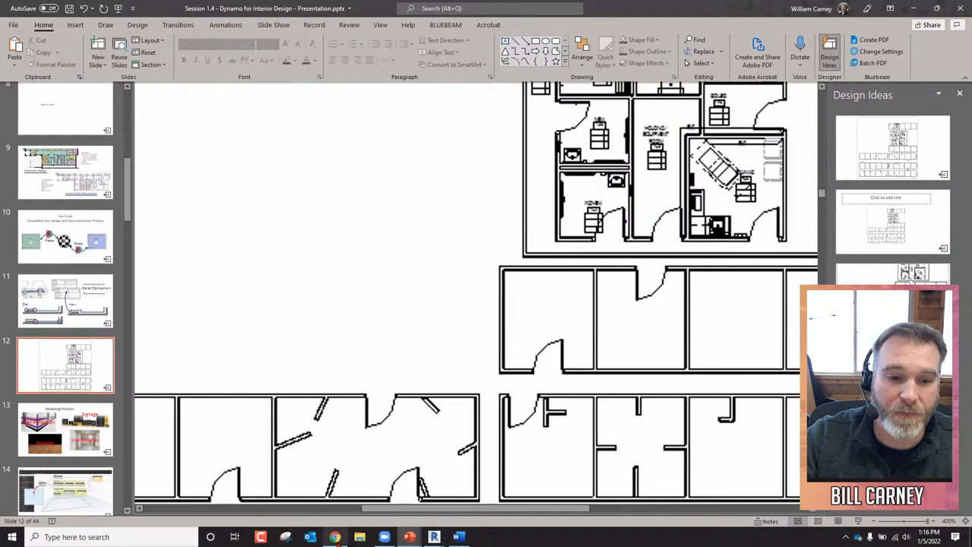
left_click(335, 537)
Step: Browse the course pages, expanding and collapsing the Working with Rooms and Dynamo Concepts lesson lists
left_click(187, 11)
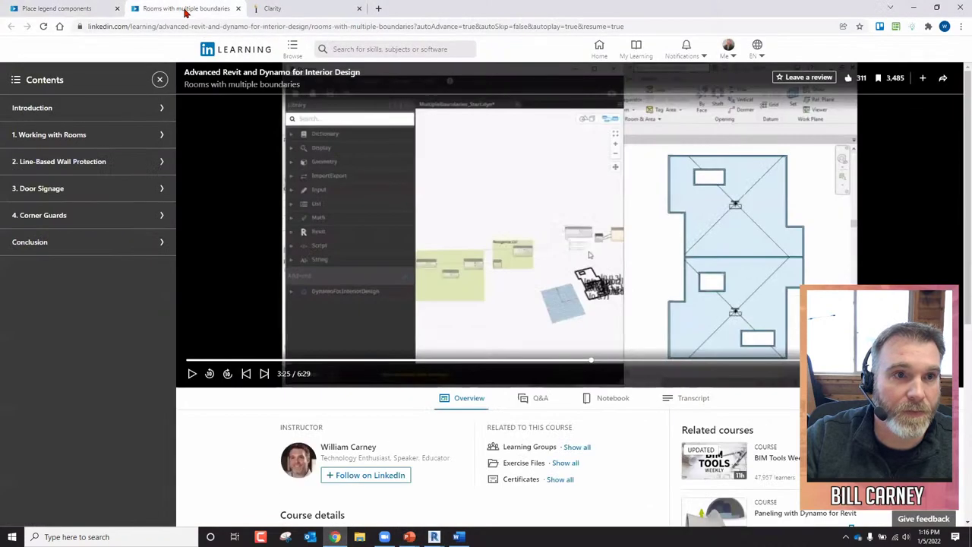
left_click(68, 140)
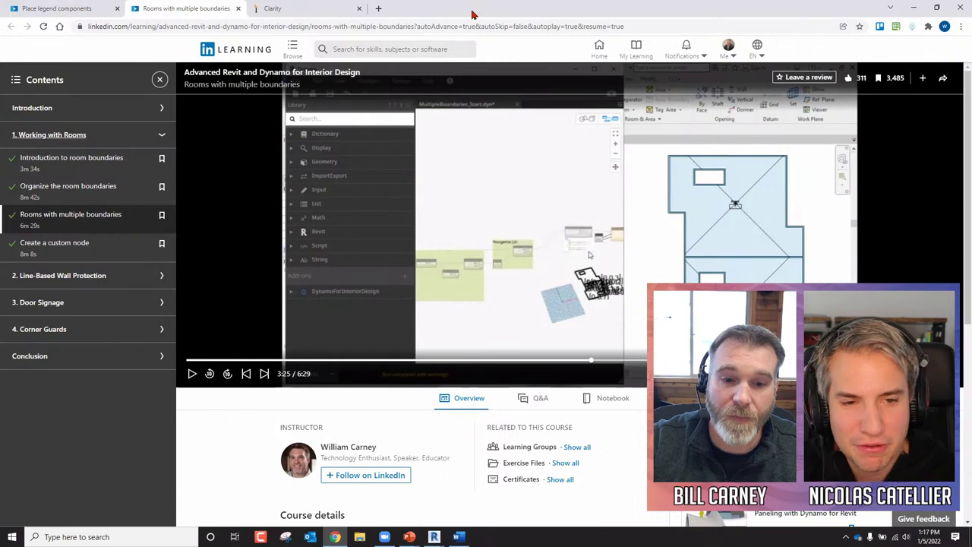
mouse_move(434, 537)
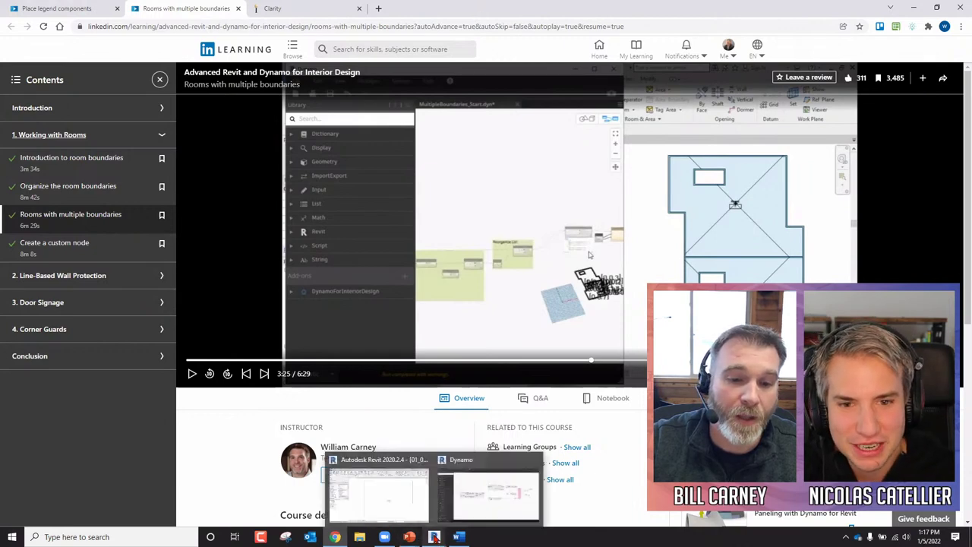
left_click(78, 10)
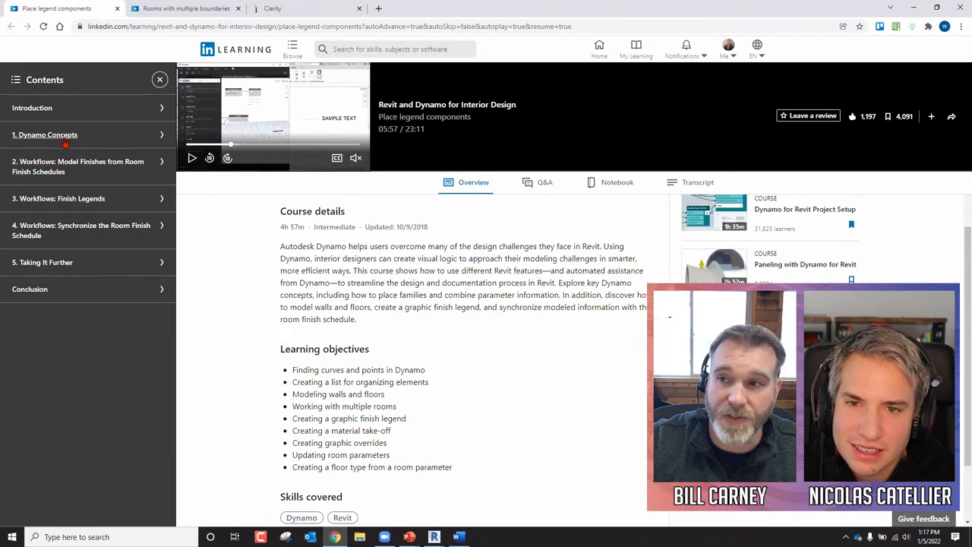
left_click(160, 135)
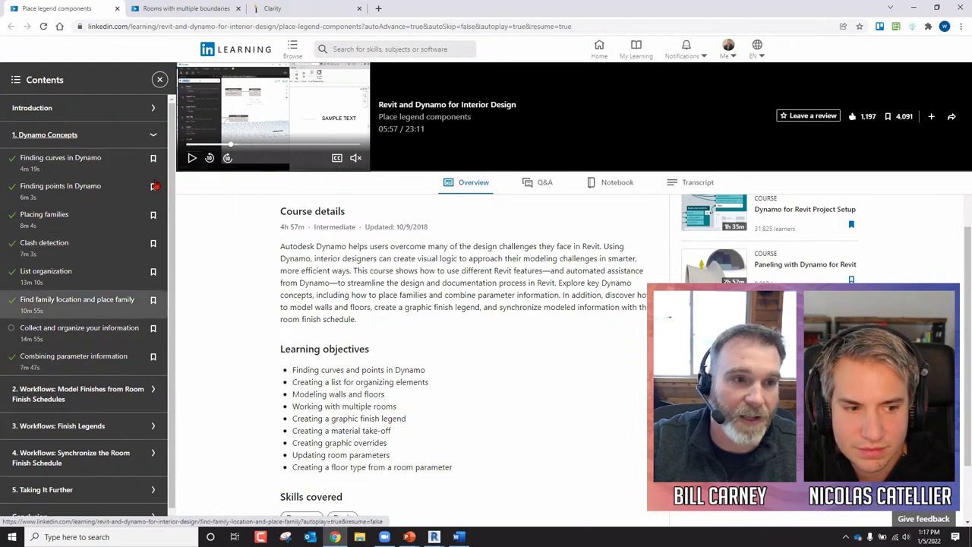
left_click(66, 135)
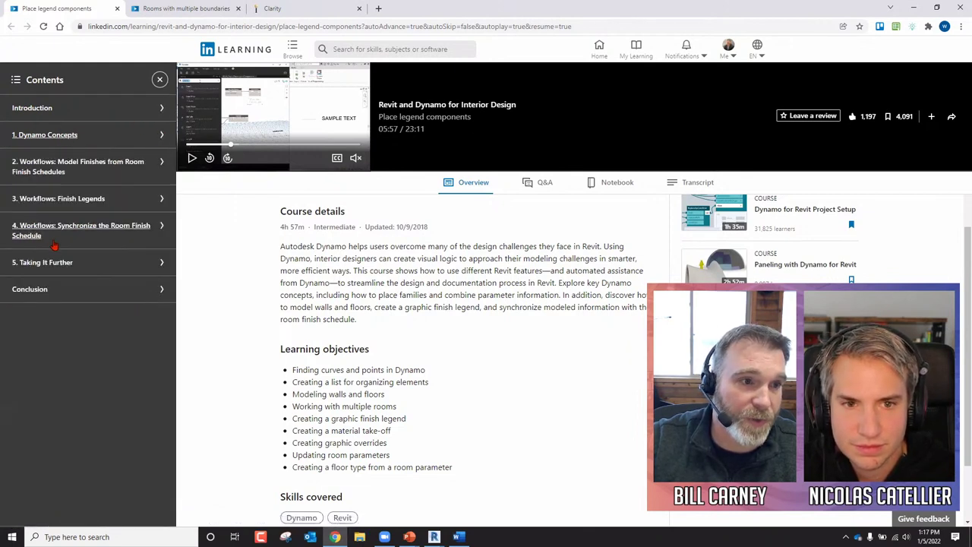
Step: Return to the Rooms with multiple boundaries tab and bring the Revit Level 1 plan forward
key("ctrl+Tab")
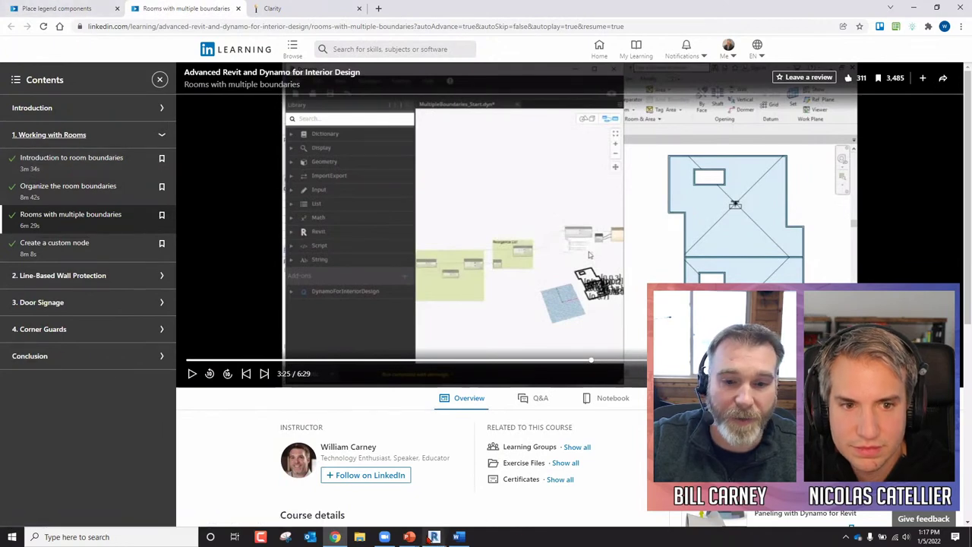
left_click(434, 537)
left_click(407, 513)
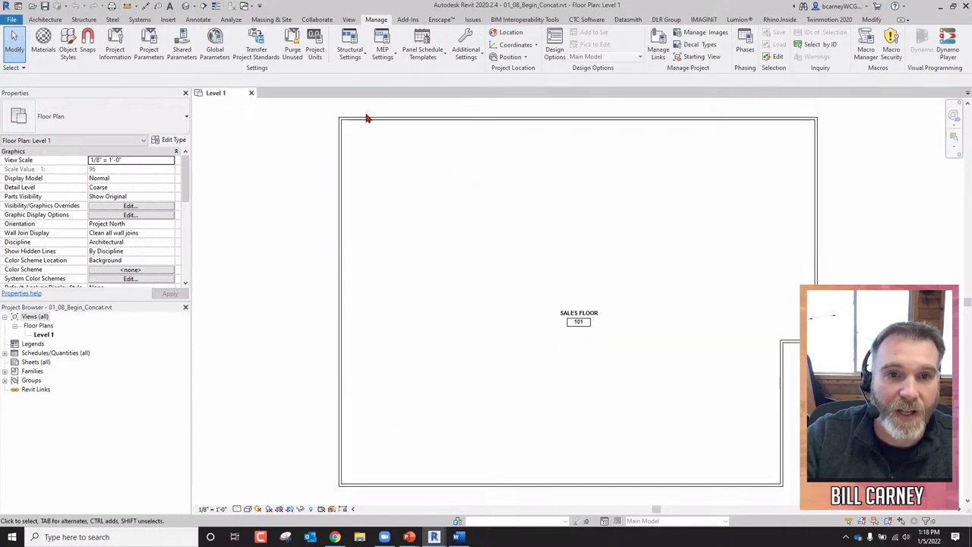
Step: Confirm the room's top wall has Mark NW, then bring up the 01_08_End_Concat Dynamo graph
left_click(418, 120)
left_click_drag(188, 181, 188, 238)
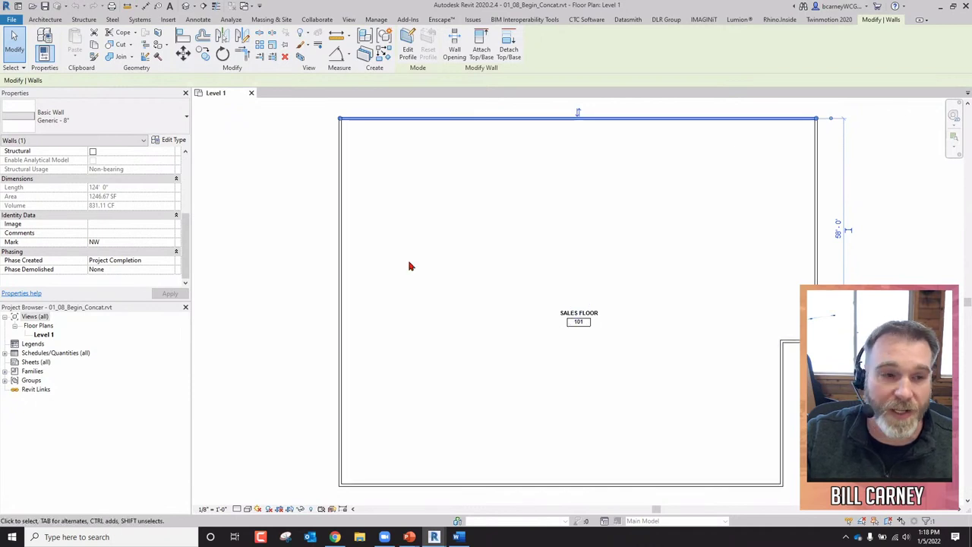
left_click(104, 242)
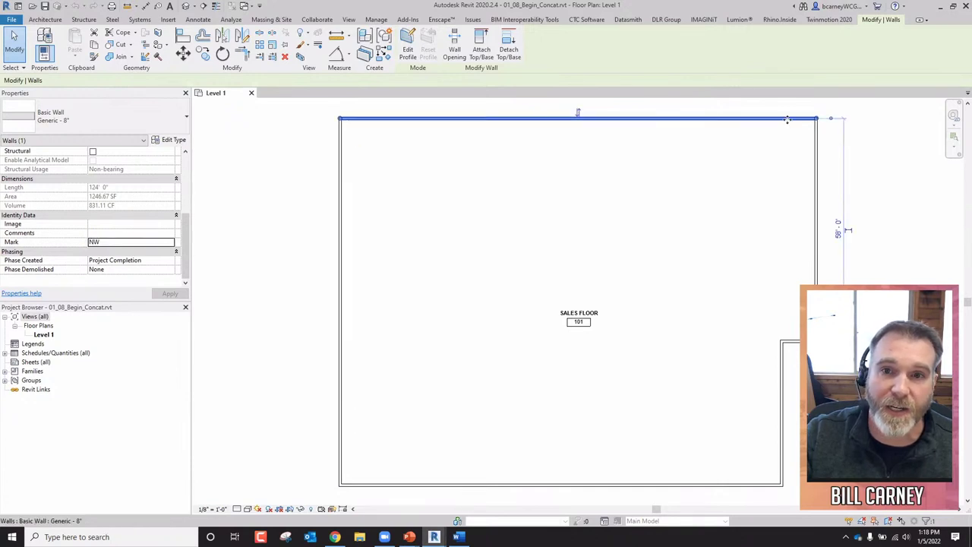
left_click(269, 223)
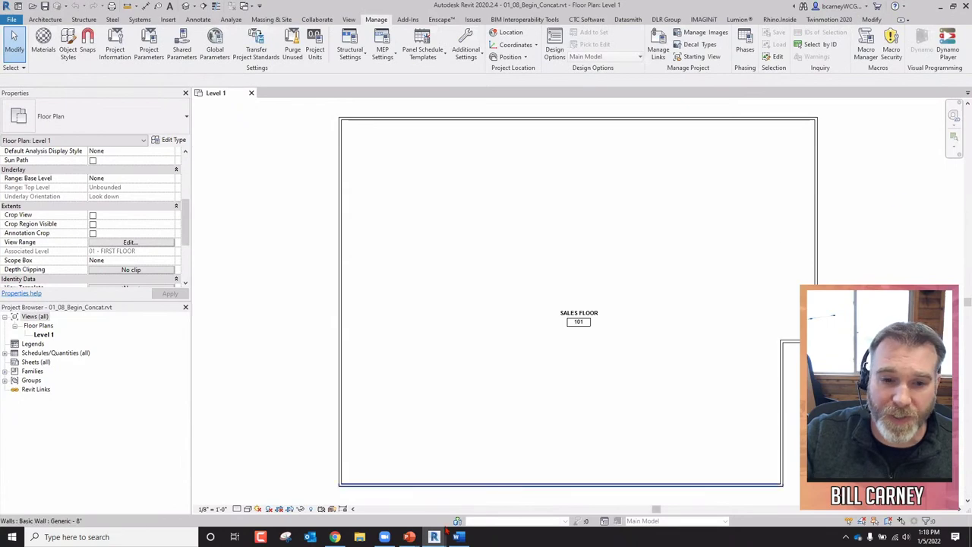
mouse_move(446, 531)
left_click(542, 458)
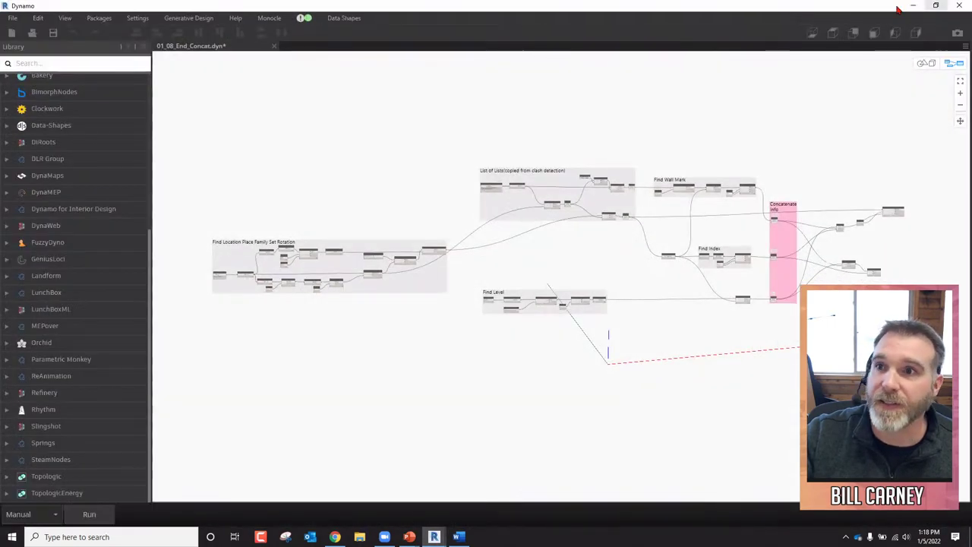
Step: Shrink and reposition the Dynamo window so the Revit plan shows above it
left_click(935, 5)
double_click(793, 9)
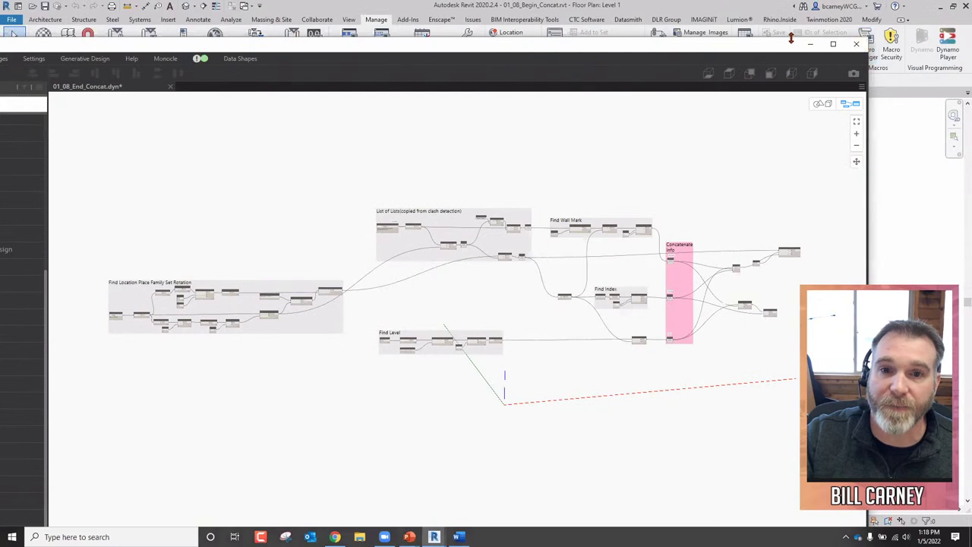
left_click_drag(790, 38, 557, 259)
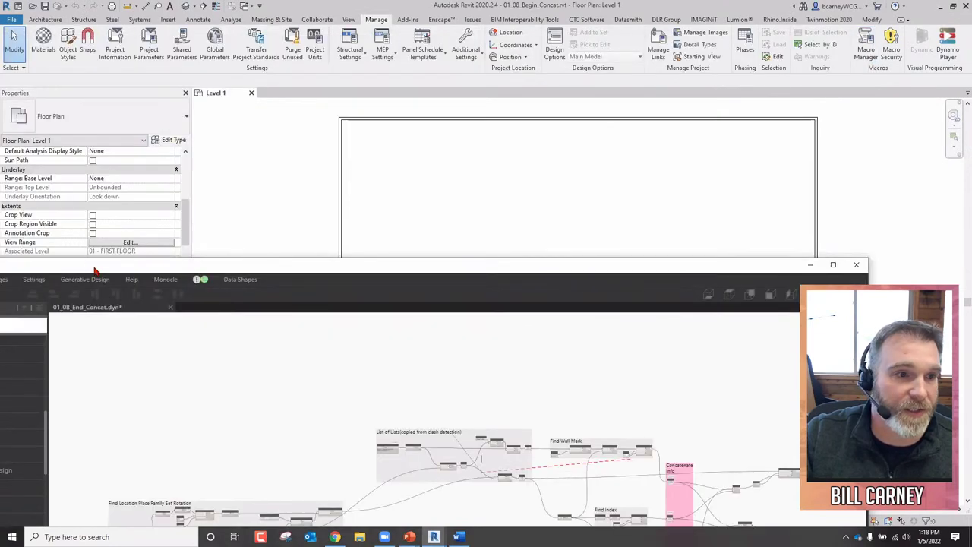
left_click_drag(97, 269, 184, 110)
Step: Pan through the Find Level, Find Index and Concatenate Info groups to Element.SetParameterByName
scroll(546, 358, "down", 2)
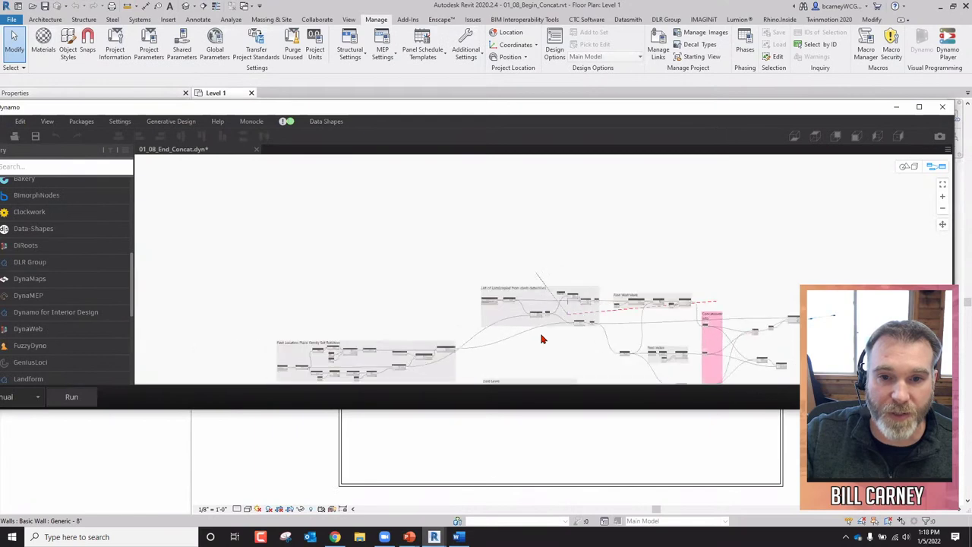
scroll(548, 357, "up", 1)
scroll(560, 347, "up", 3)
scroll(310, 256, "up", 3)
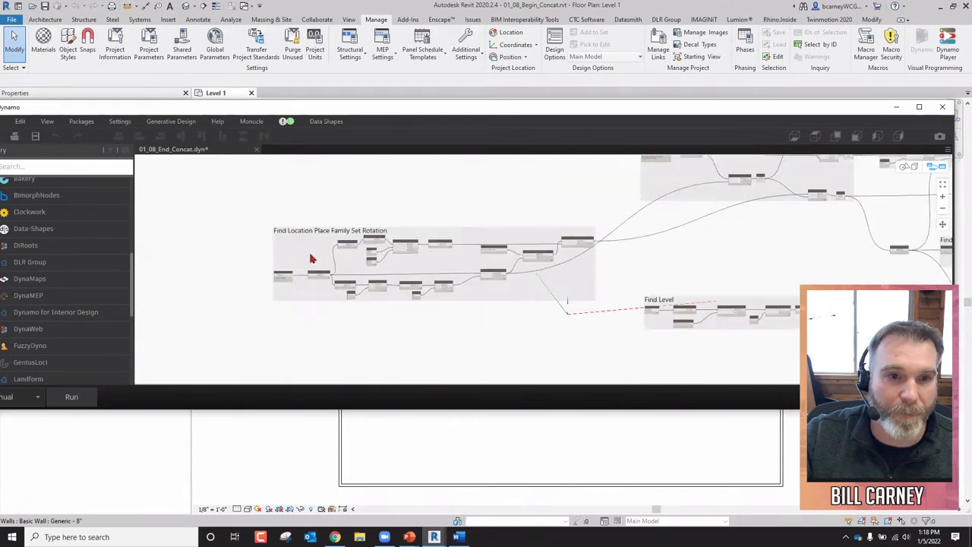
middle_click_drag(752, 250, 418, 341)
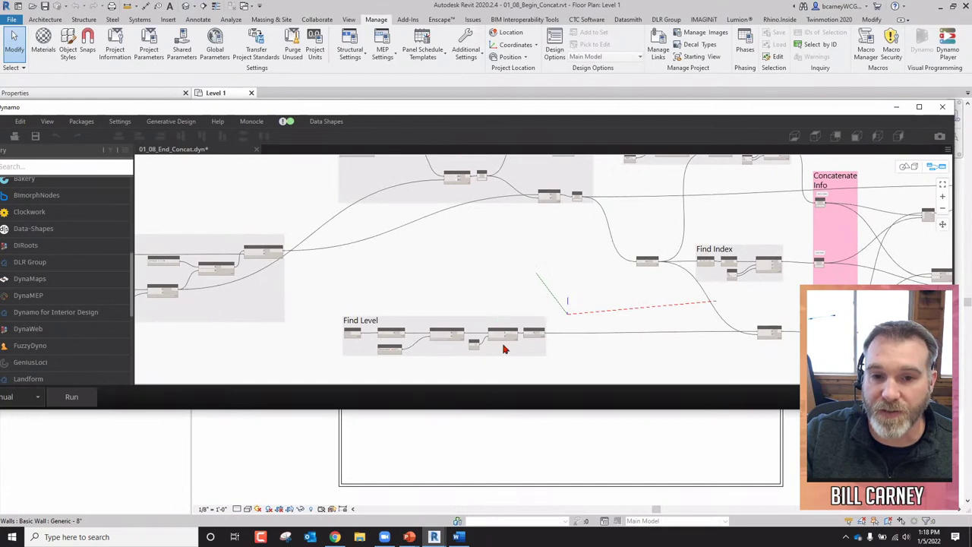
scroll(504, 347, "up", 4)
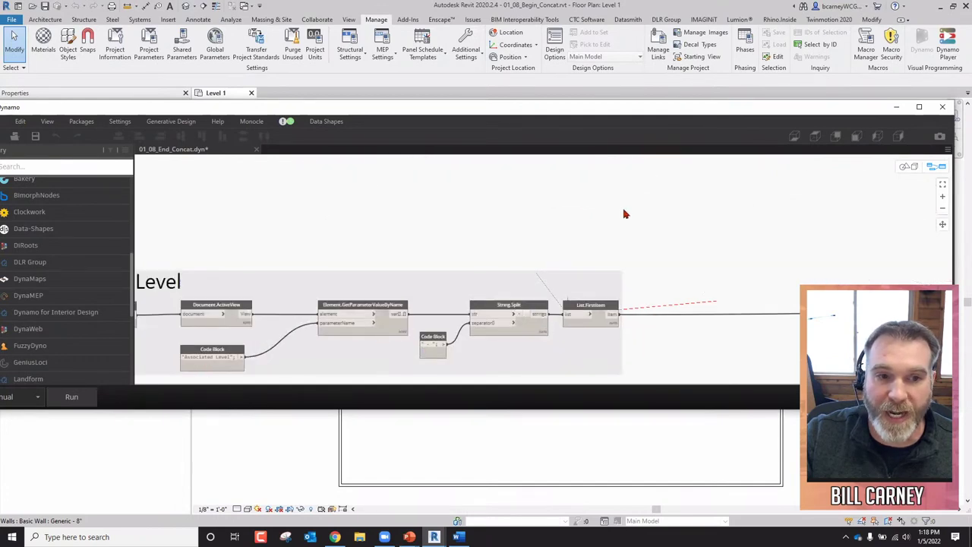
scroll(627, 212, "down", 2)
middle_click_drag(778, 233, 317, 322)
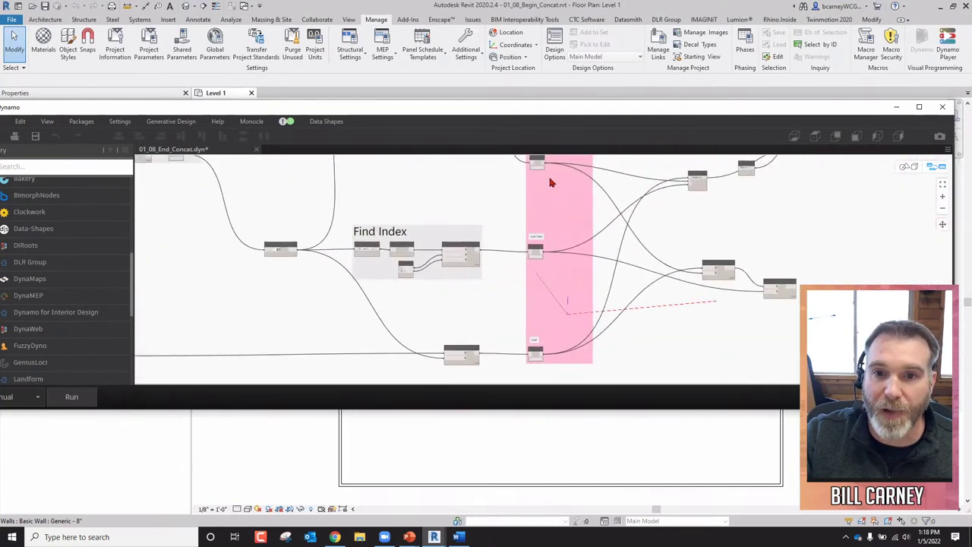
middle_click_drag(763, 228, 651, 255)
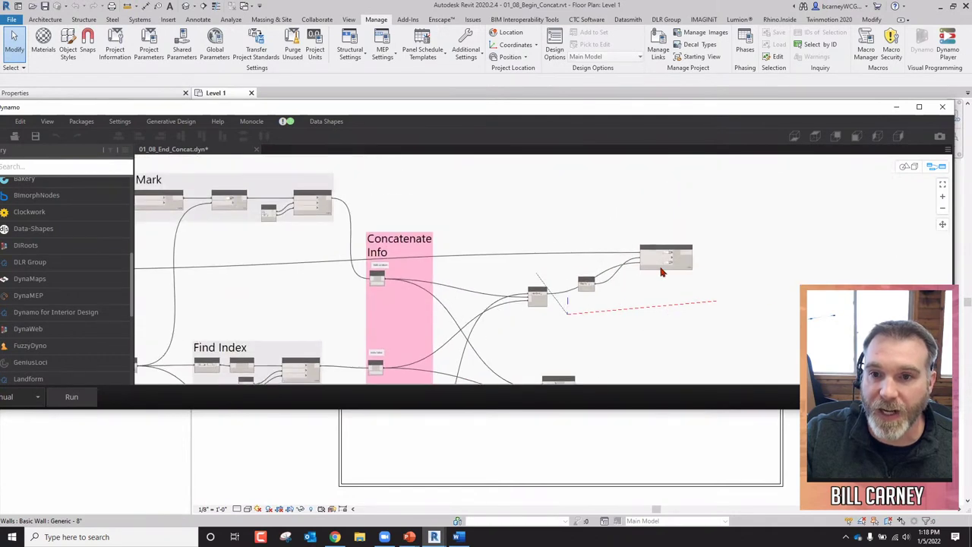
scroll(668, 266, "up", 3)
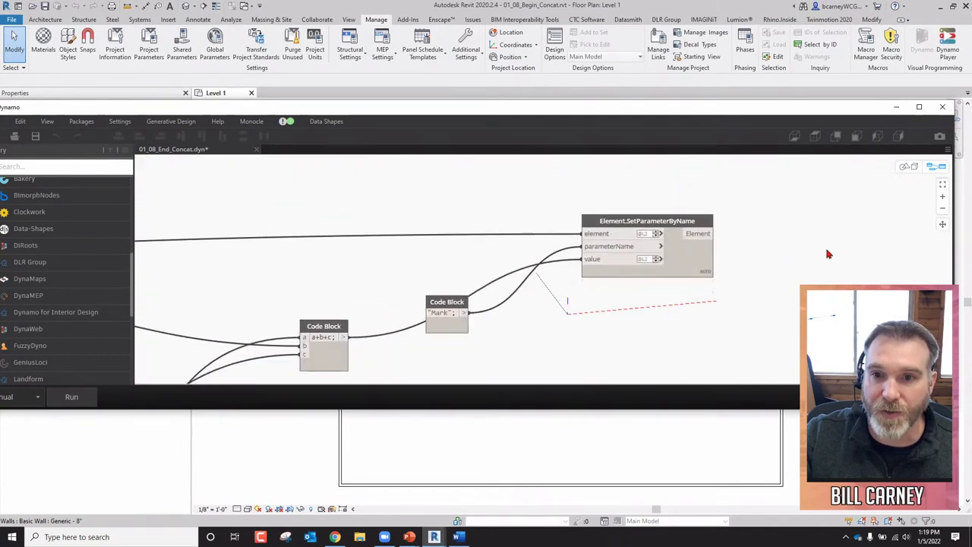
Step: Compare the top-wall shelves' Marks, like 01NW009, with the top wall's NW mark in Properties
left_click(896, 107)
left_click(382, 123)
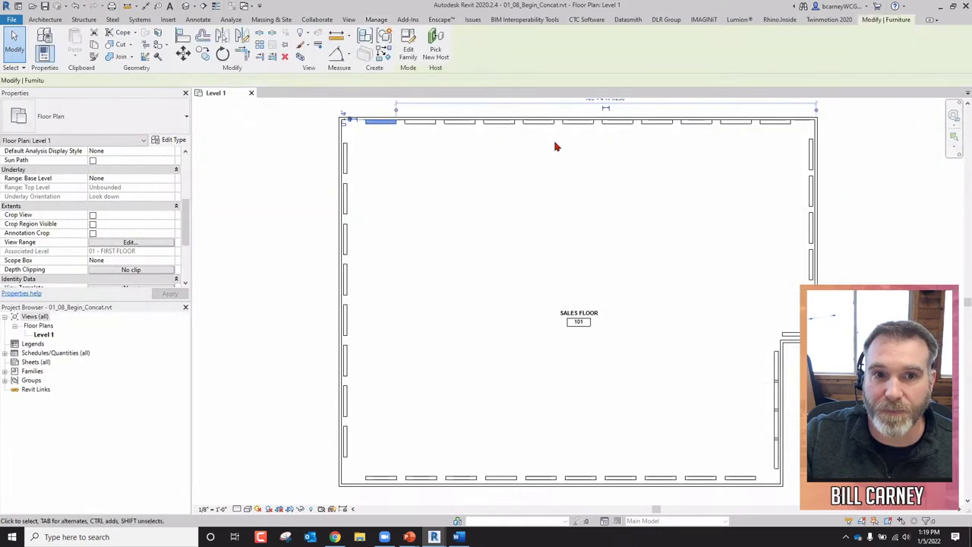
left_click(495, 119)
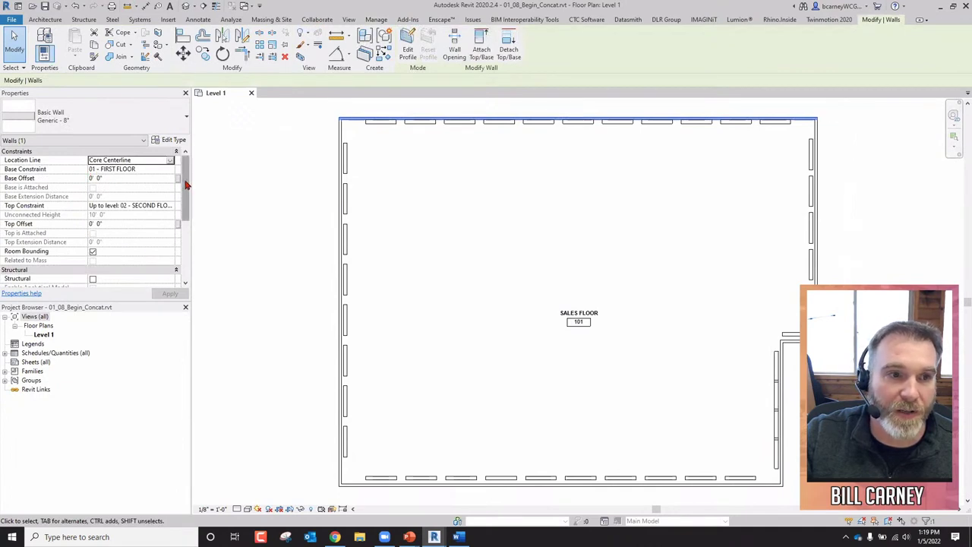
left_click_drag(183, 190, 196, 232)
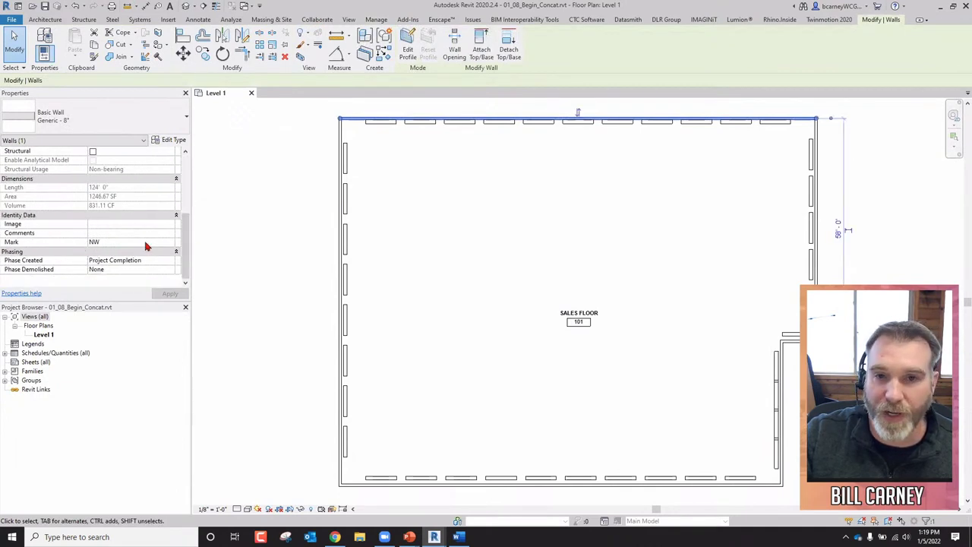
left_click(404, 135)
left_click(380, 122)
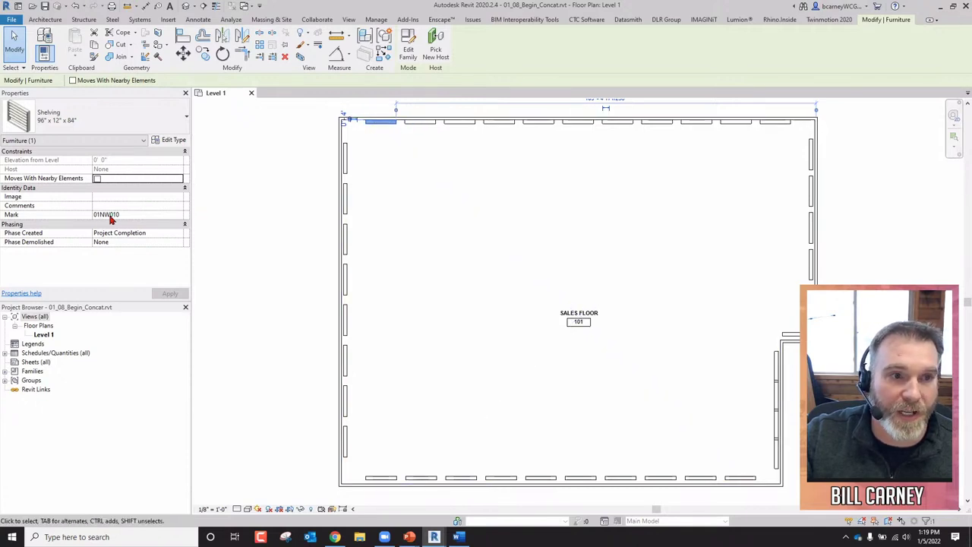
left_click(417, 129)
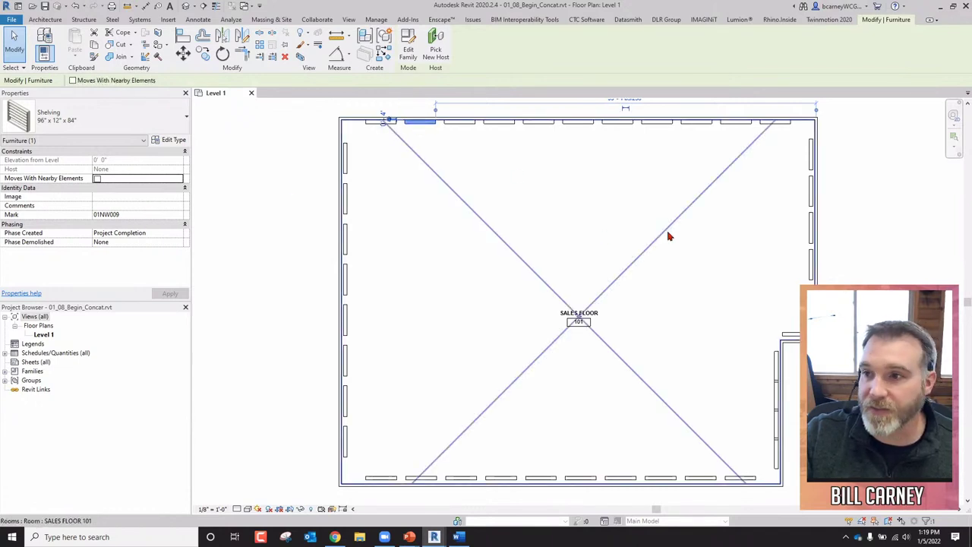
left_click(669, 235)
key("Escape")
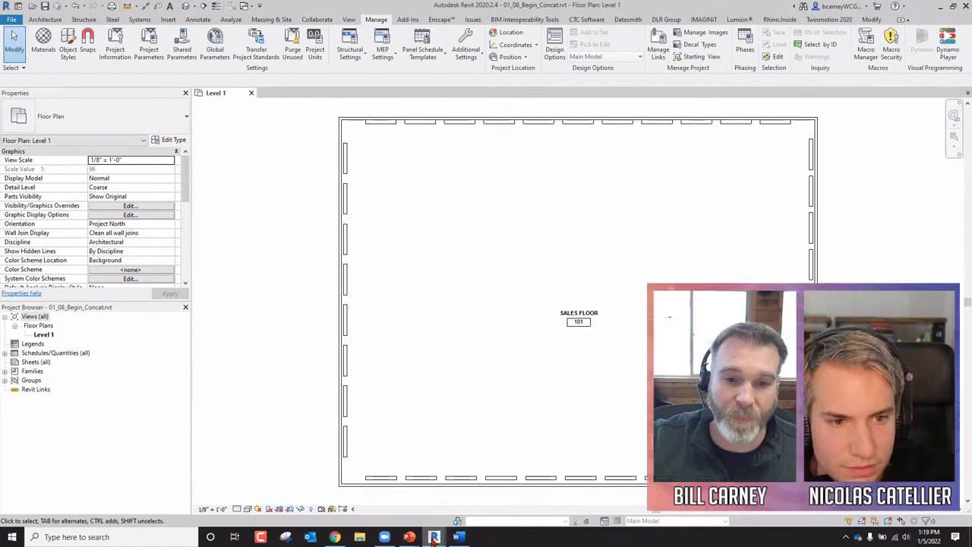
Step: Close the 01_08_End_Concat graph in Dynamo, discarding changes, and hide Dynamo
left_click(434, 536)
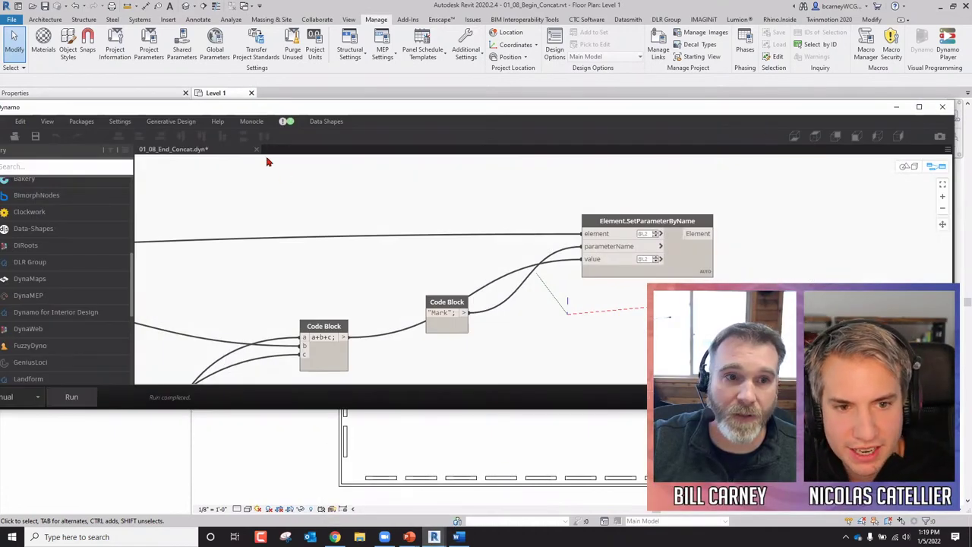
left_click(942, 106)
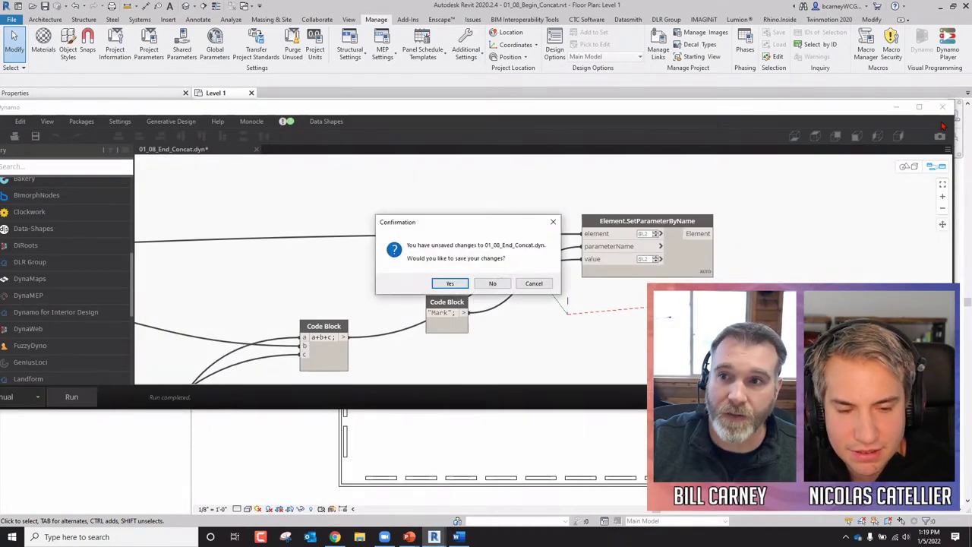
left_click(500, 285)
left_click(897, 108)
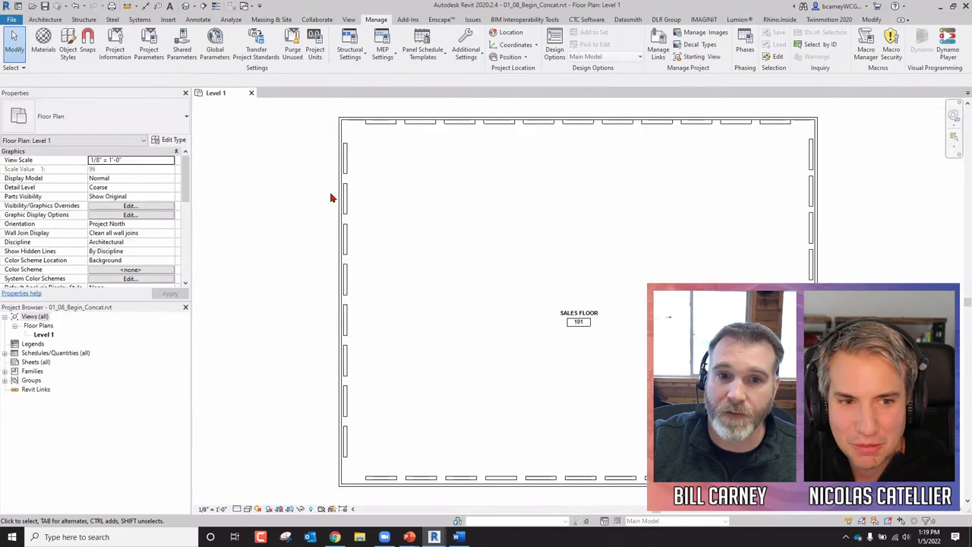
Step: Close the Level 1 view and project without saving, then choose Models > Open
left_click(252, 93)
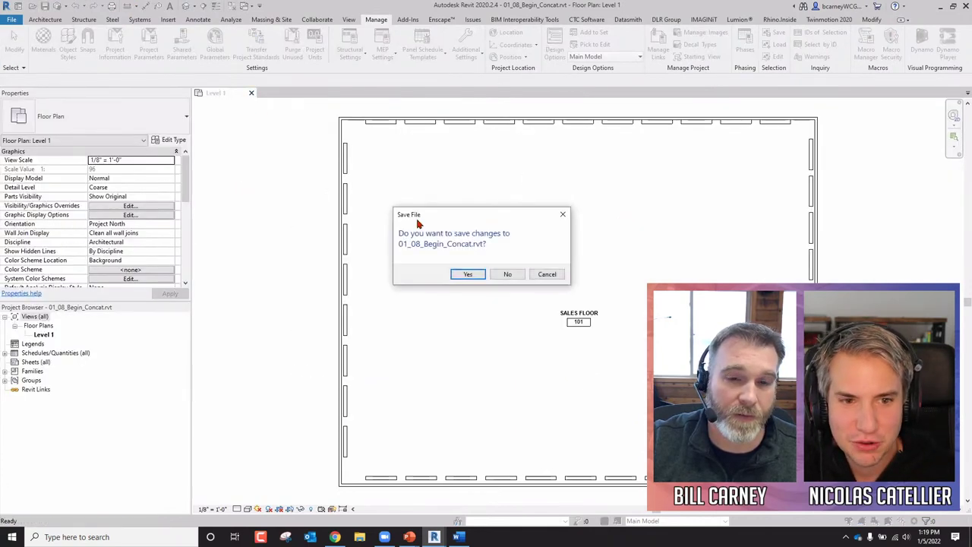
left_click(514, 274)
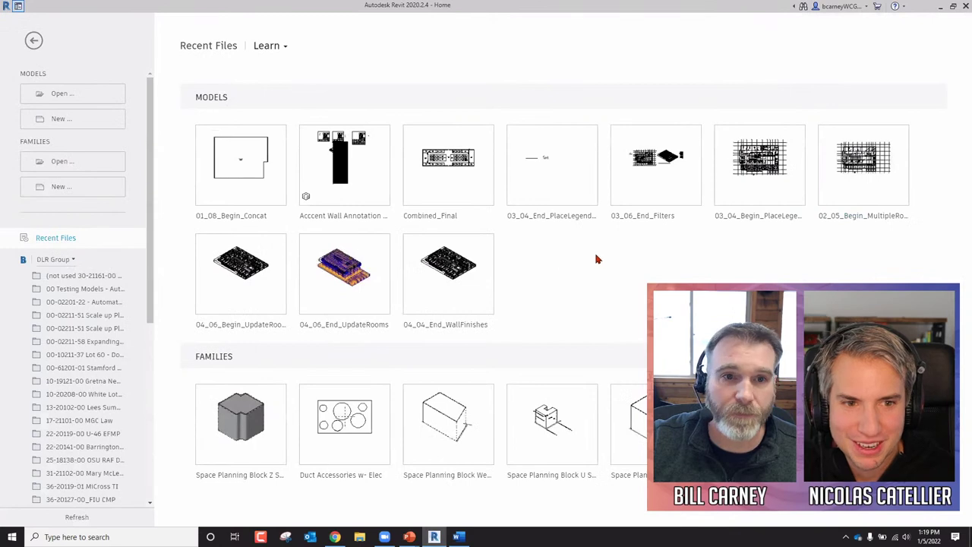
left_click(92, 94)
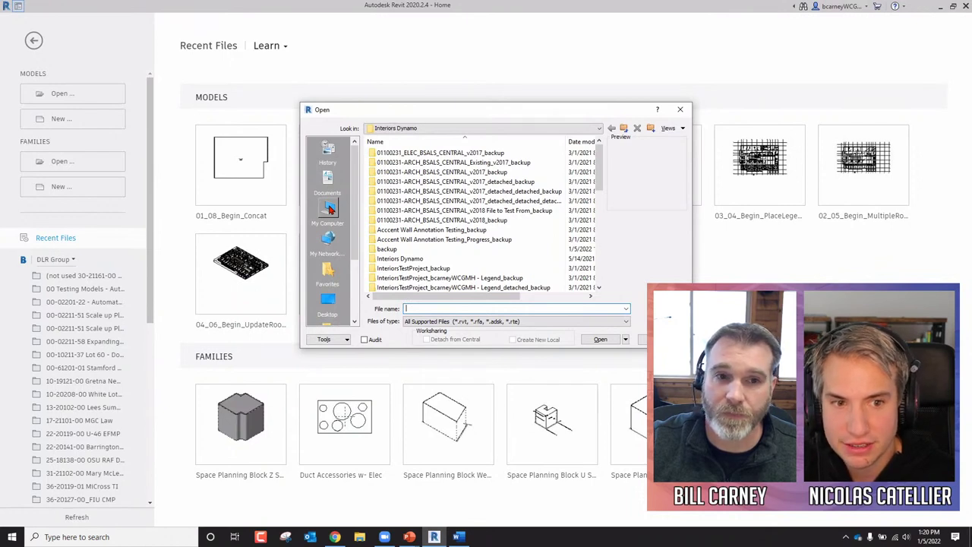
Step: Browse folders in the Open dialog, including the user's home folder
left_click_drag(329, 210, 343, 191)
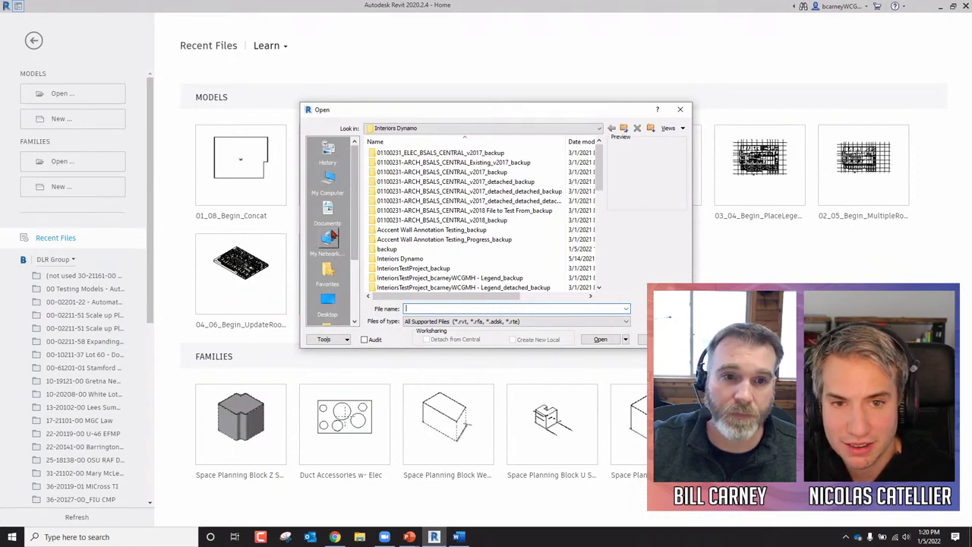
left_click(433, 128)
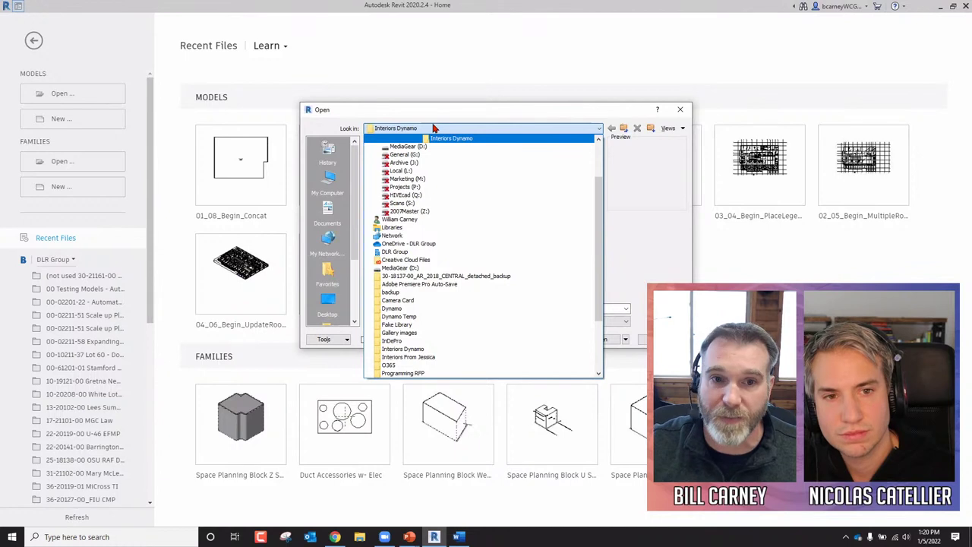
scroll(436, 214, "up", 3)
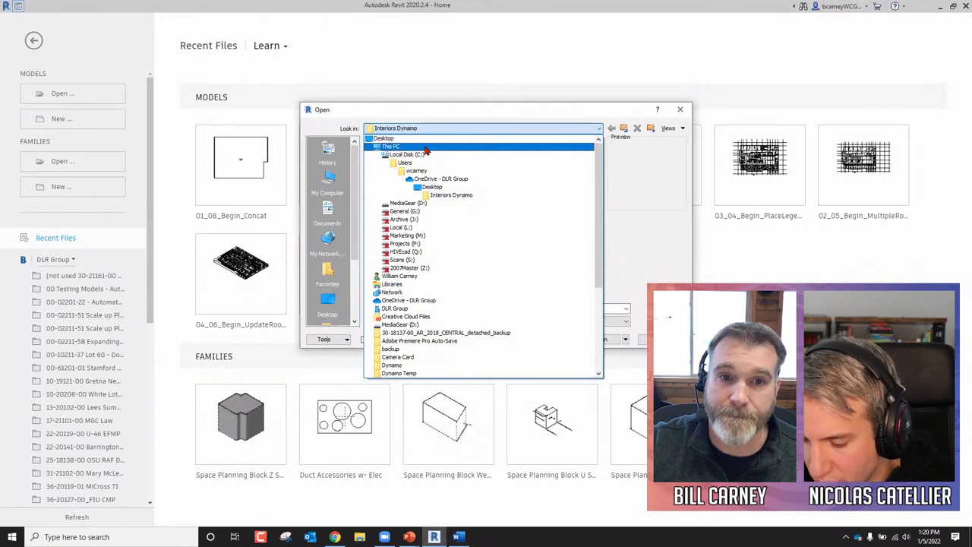
left_click(427, 171)
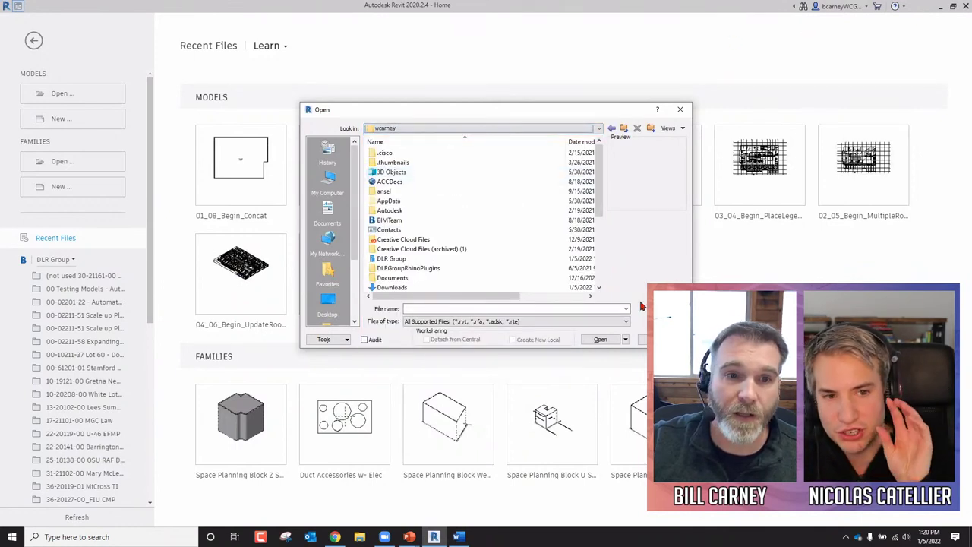
Step: Cancel the Open dialog without saving the Places list and reopen 01_08_Begin_Concat
left_click(643, 338)
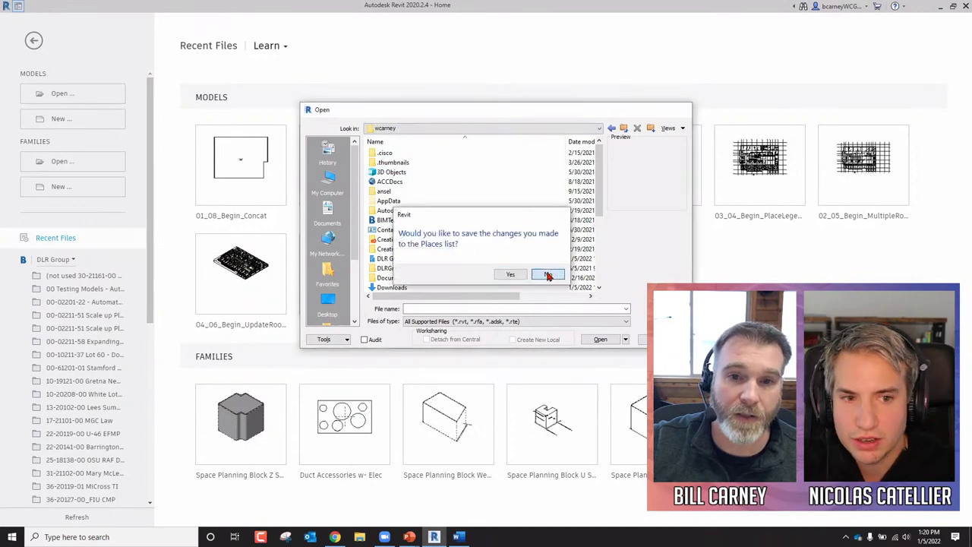
left_click(548, 275)
left_click(244, 158)
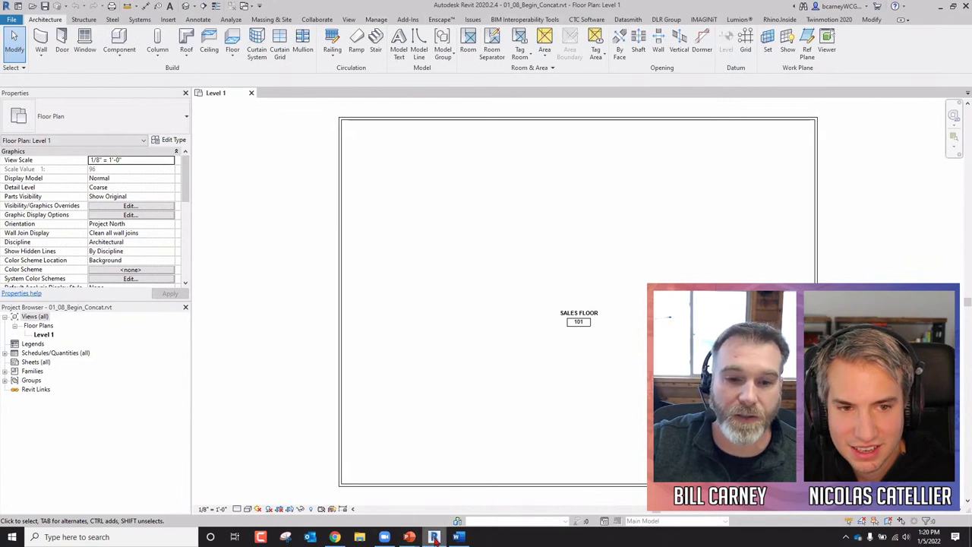
Step: Launch Dynamo from the Manage tab's Visual Programming panel
left_click(388, 19)
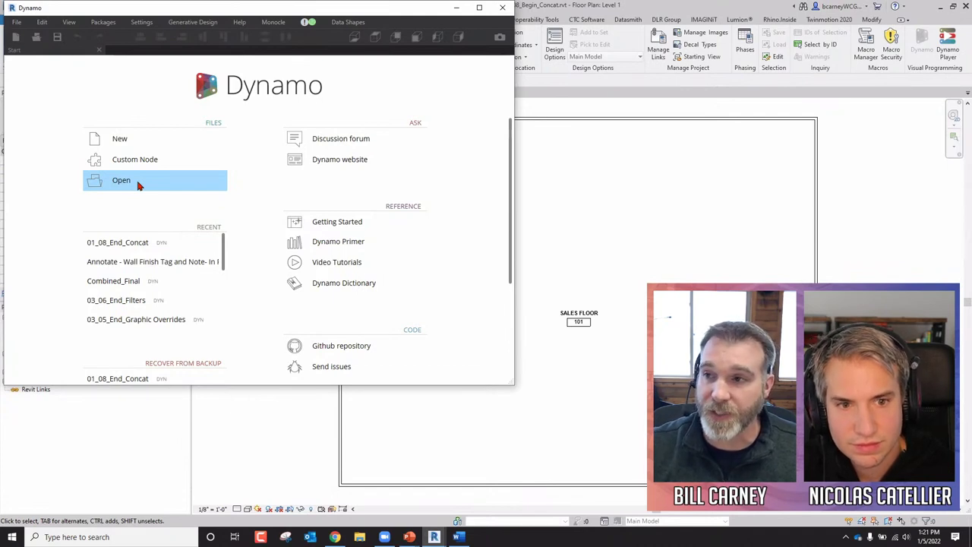
Step: Open 01_08_End_Concat full screen, set Select Model Element to the room, and run it
left_click(141, 240)
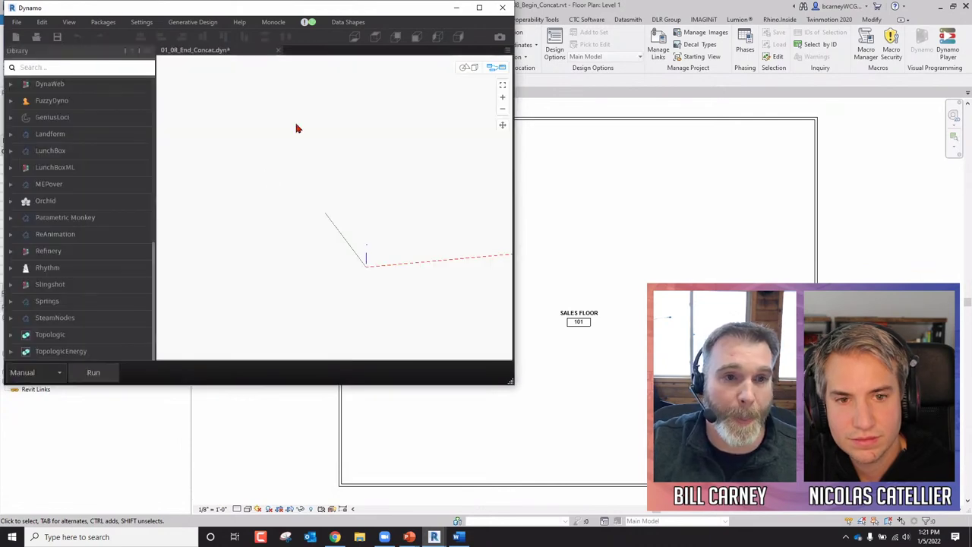
left_click(479, 7)
scroll(486, 204, "down", 3)
scroll(395, 296, "up", 3)
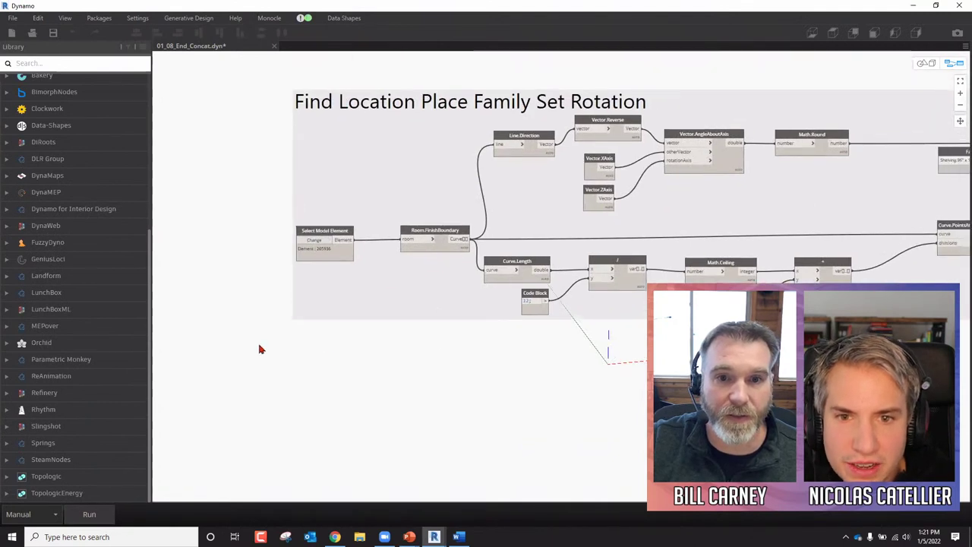
mouse_move(339, 255)
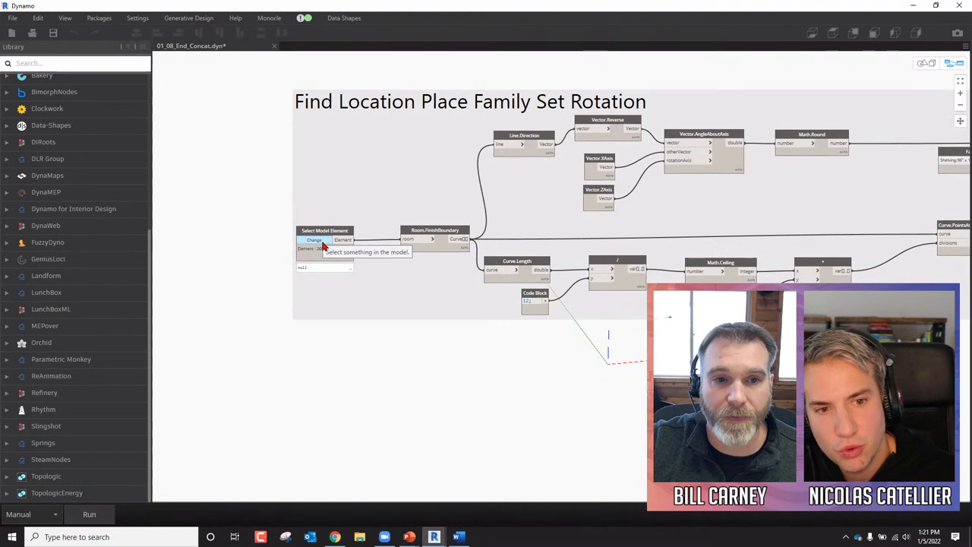
left_click(322, 241)
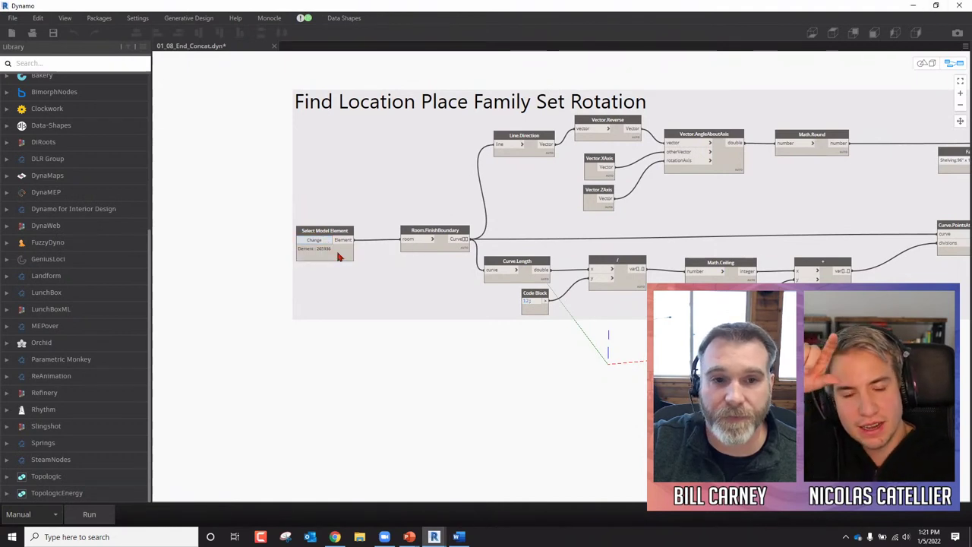
left_click(88, 514)
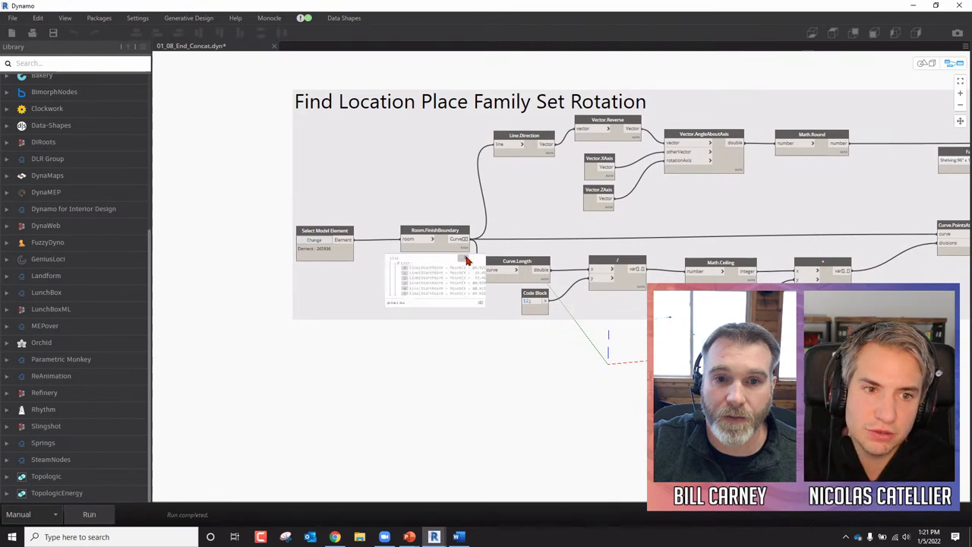
Step: Inspect Room.FinishBoundary's six lines, check the plan, then view the family placement nodes
left_click(471, 270)
scroll(516, 344, "up", 2)
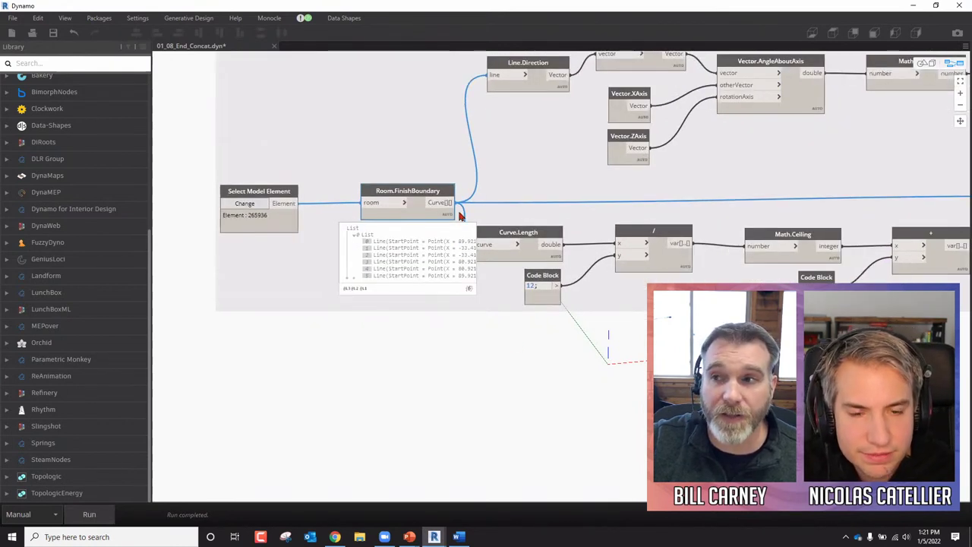
left_click(935, 5)
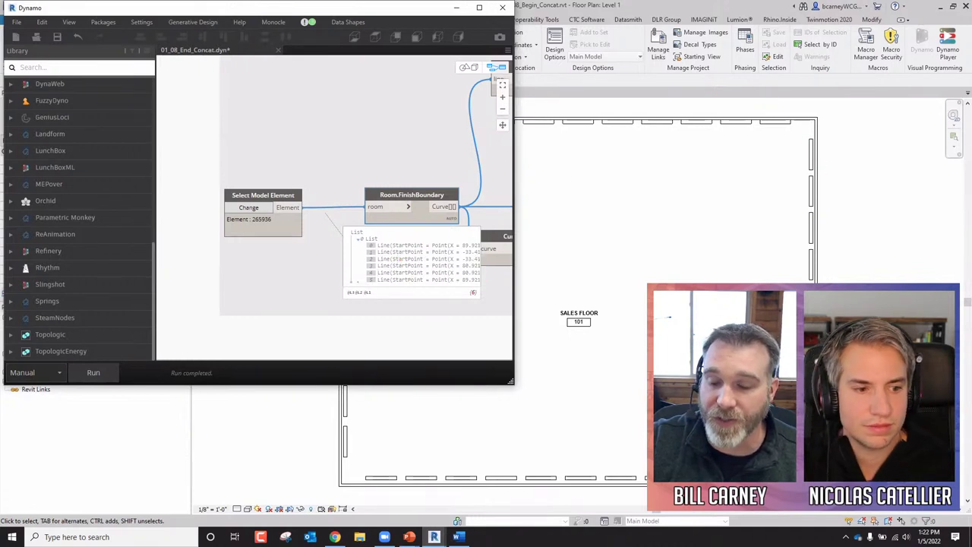
left_click(479, 7)
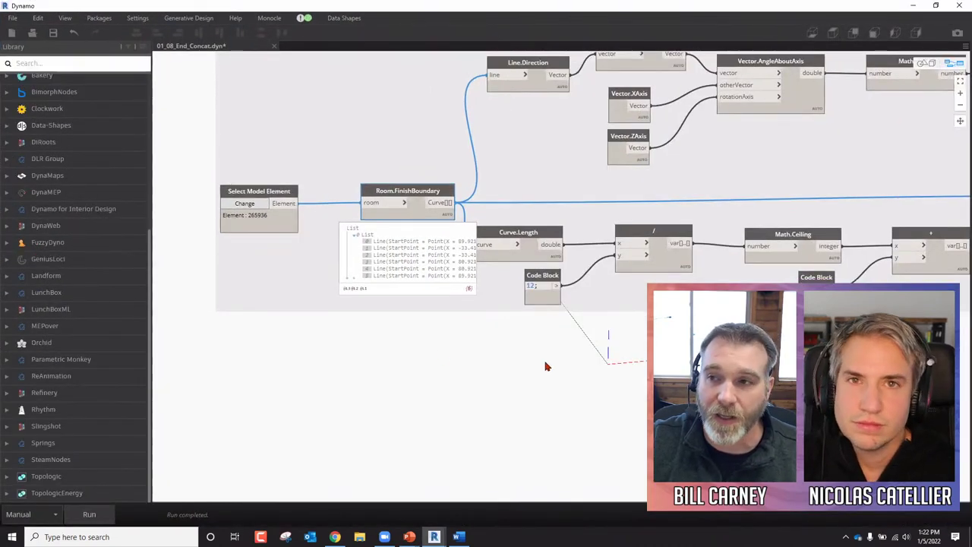
middle_click_drag(619, 355, 342, 327)
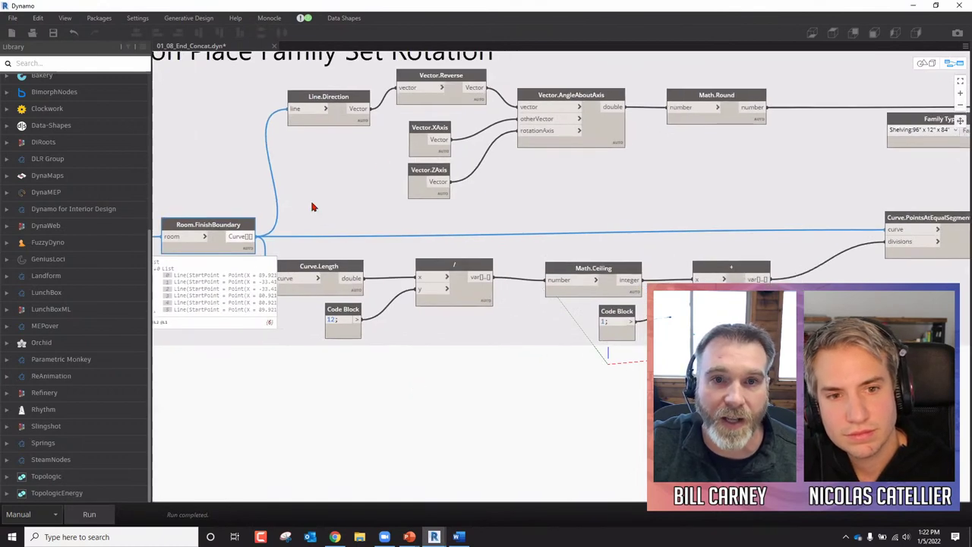
scroll(331, 210, "down", 2)
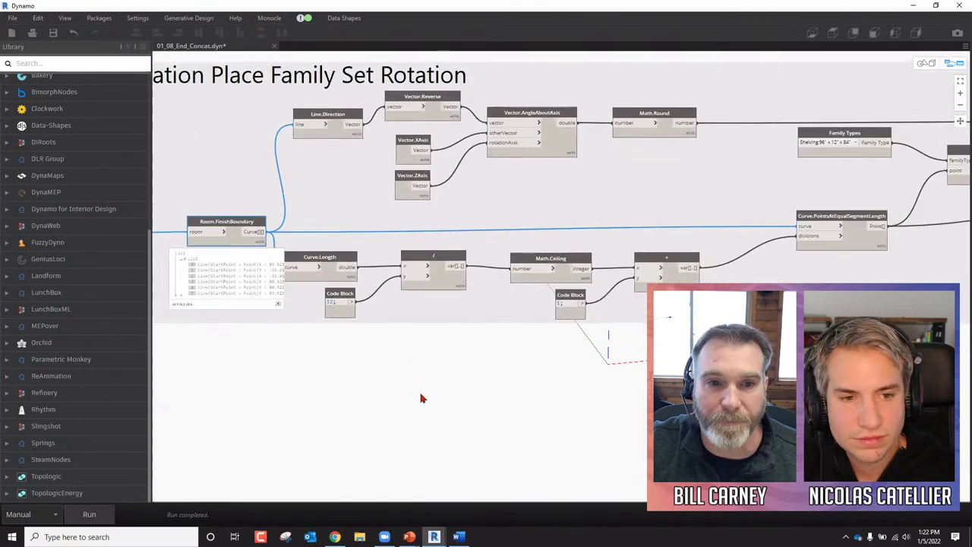
middle_click_drag(599, 373, 273, 375)
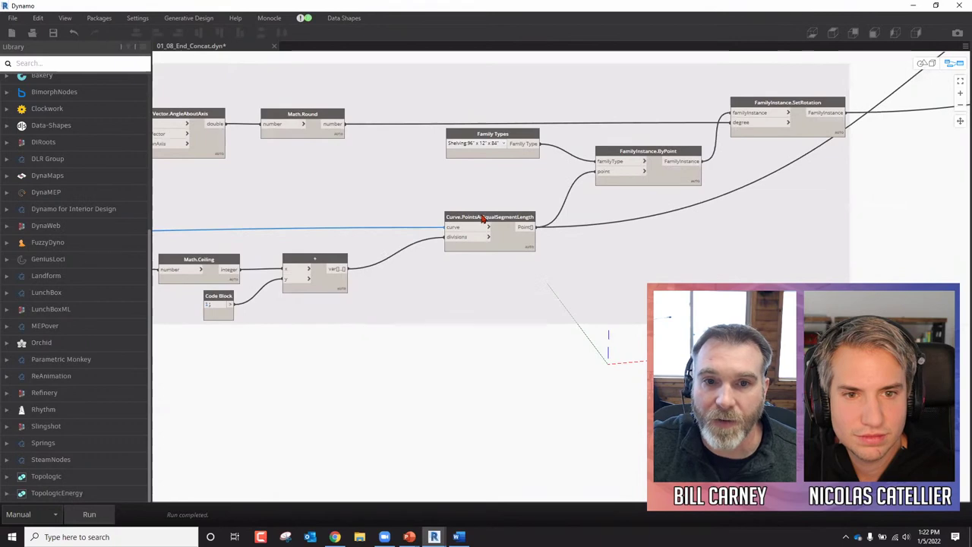
mouse_move(482, 217)
scroll(482, 218, "down", 5)
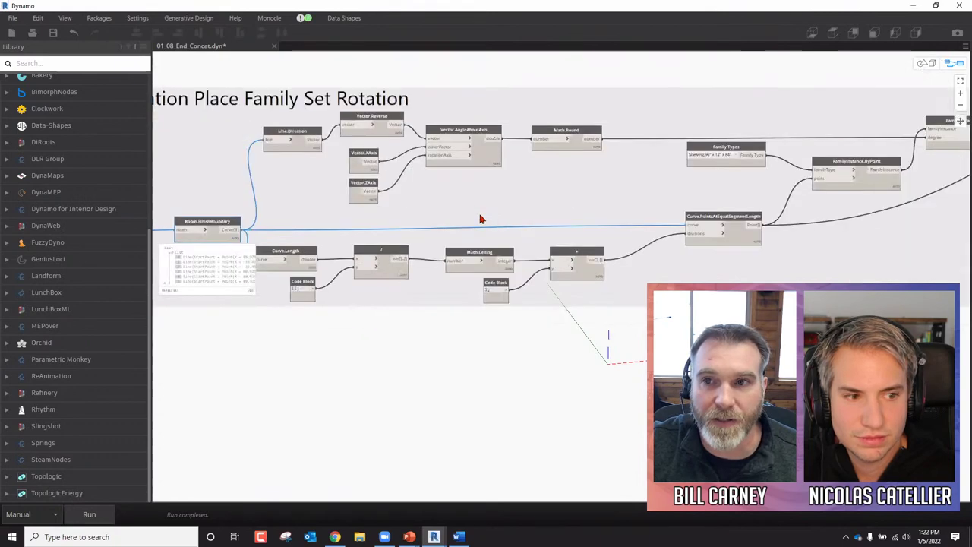
middle_click_drag(571, 147, 397, 189)
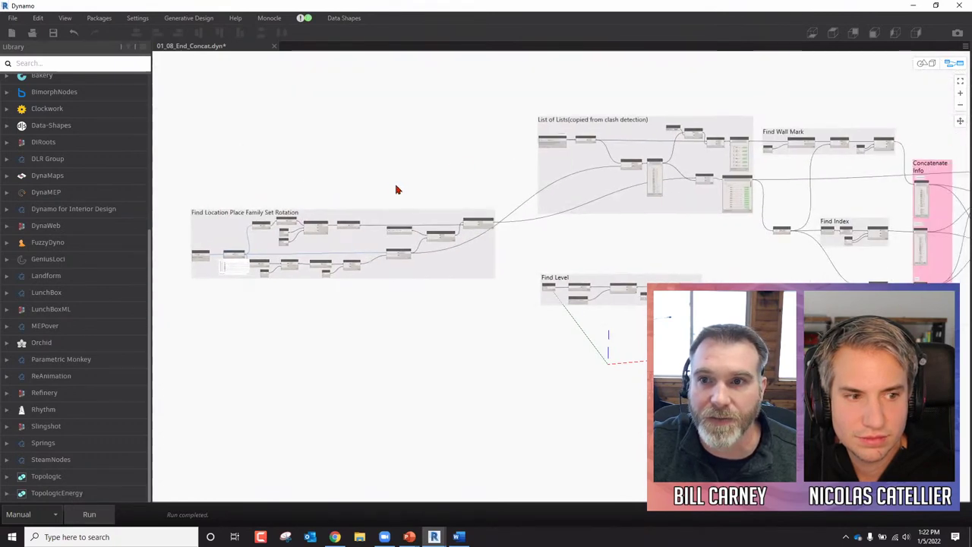
scroll(699, 158, "up", 4)
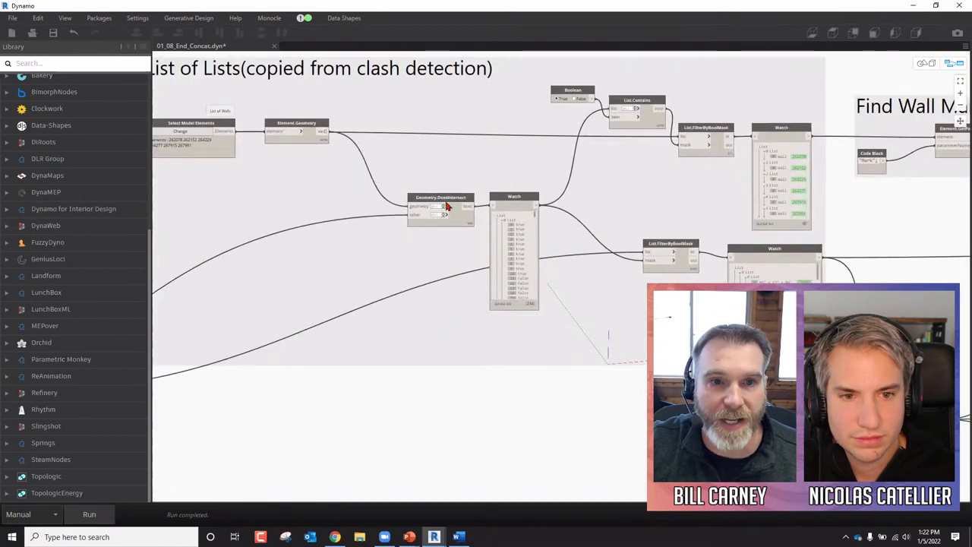
mouse_move(469, 235)
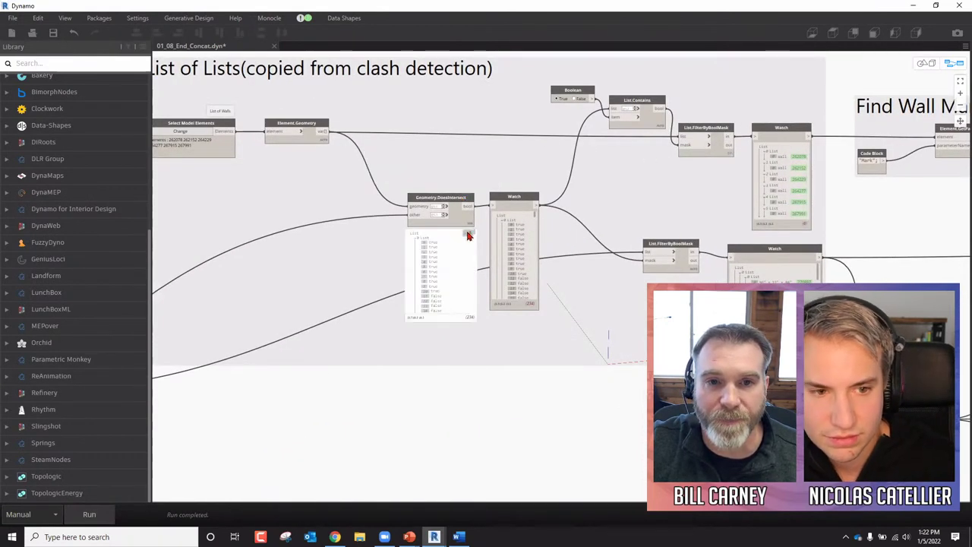
left_click(451, 200)
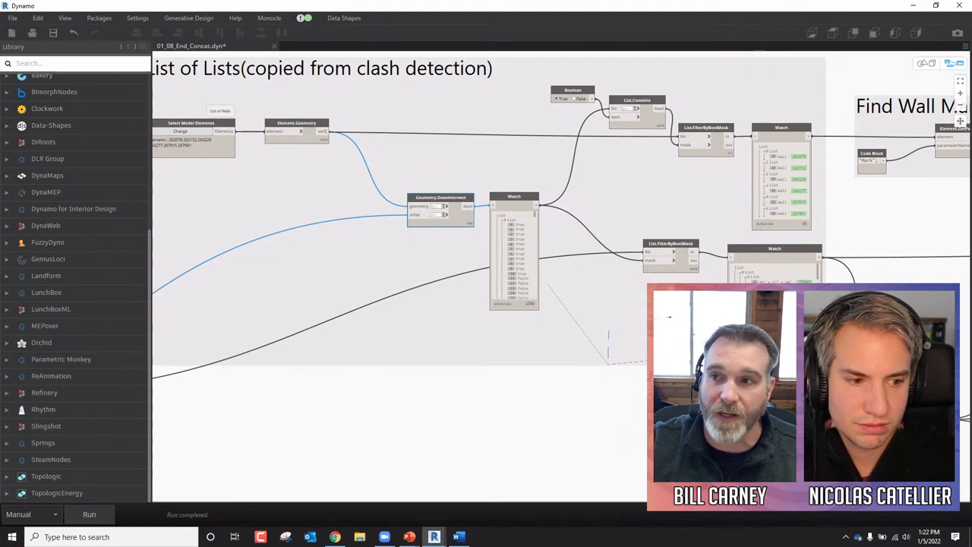
scroll(912, 218, "down", 2)
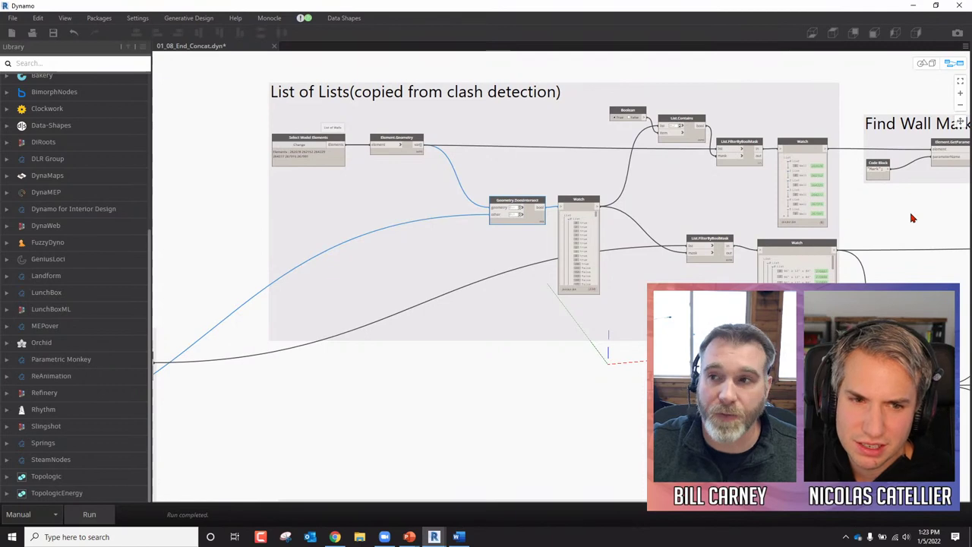
Step: Expand the '2. Line-Based Wall Protection' chapter in the Rooms with multiple boundaries course
left_click(335, 536)
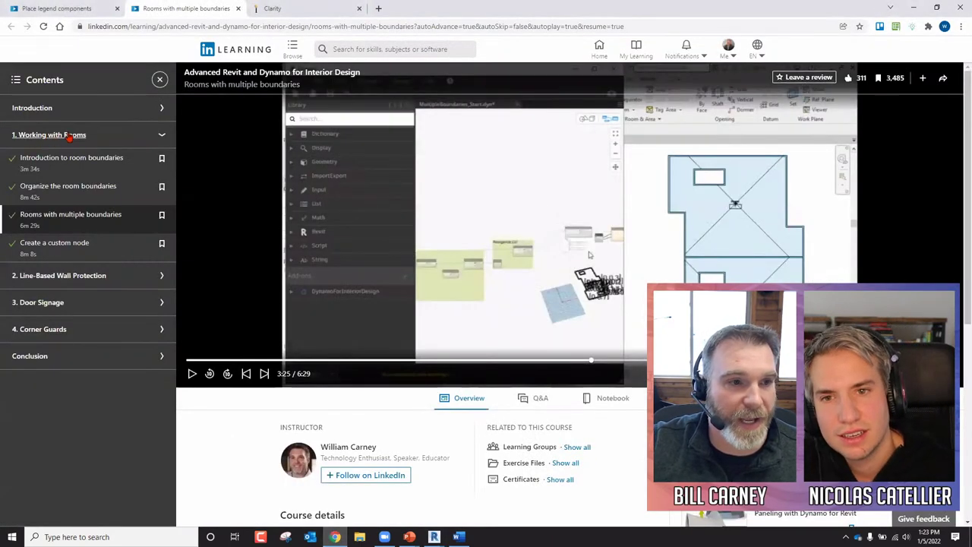
key("ctrl+shift+Tab")
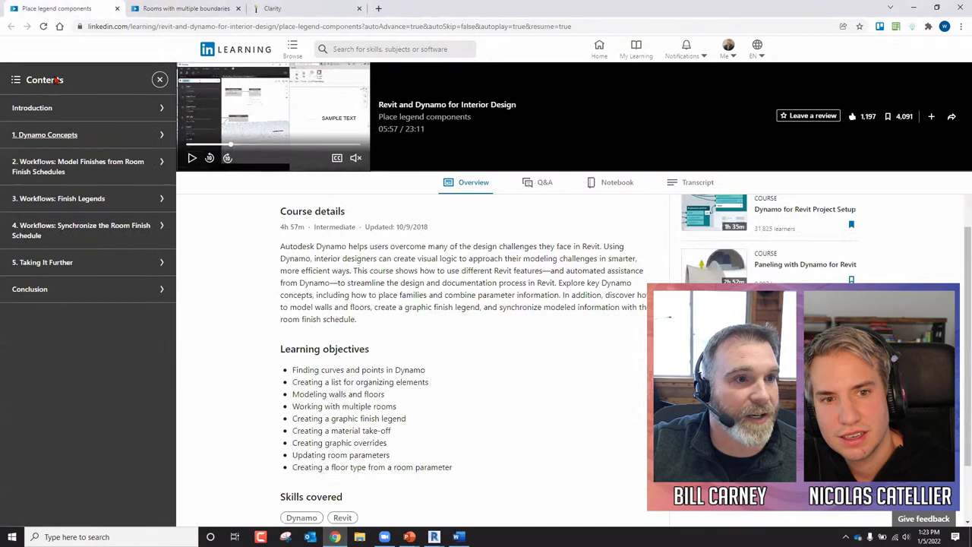
left_click(181, 11)
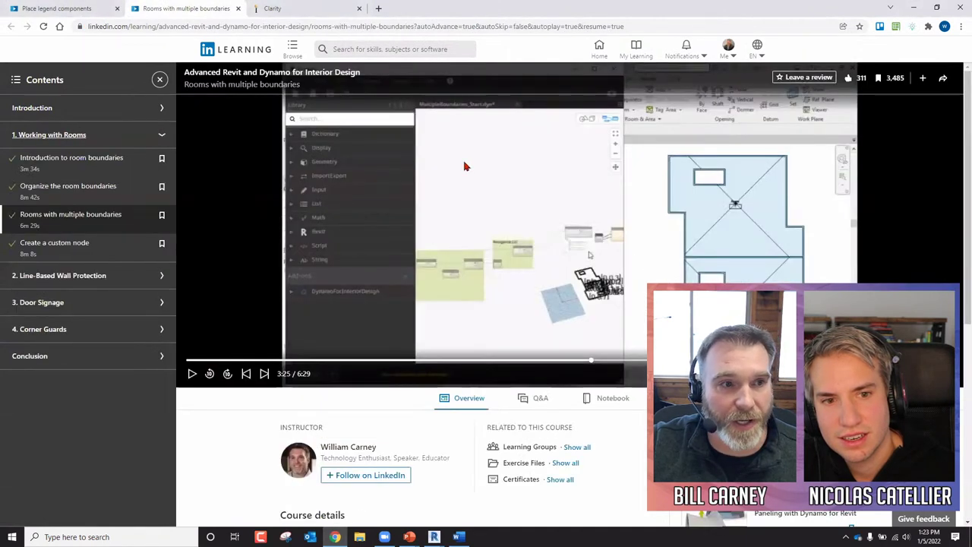
left_click(165, 279)
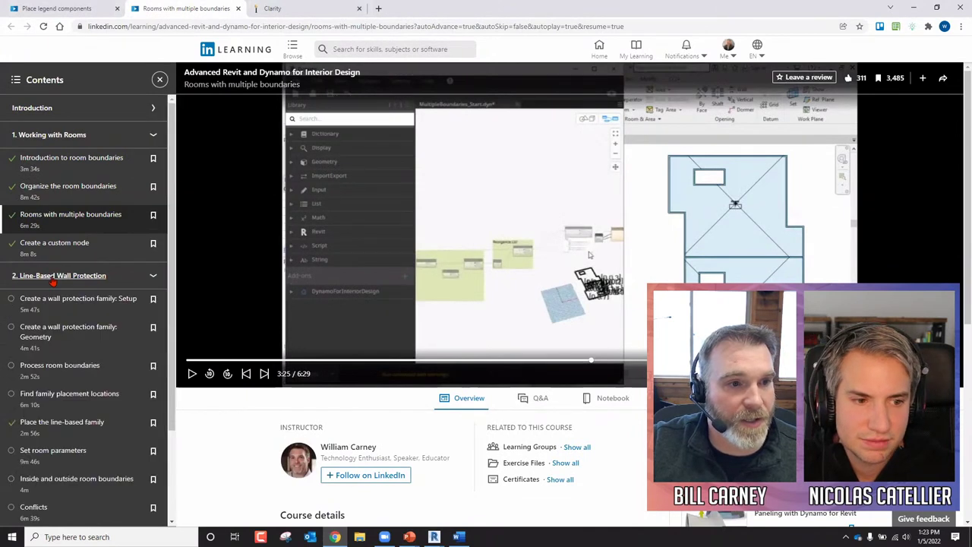
scroll(84, 224, "down", 2)
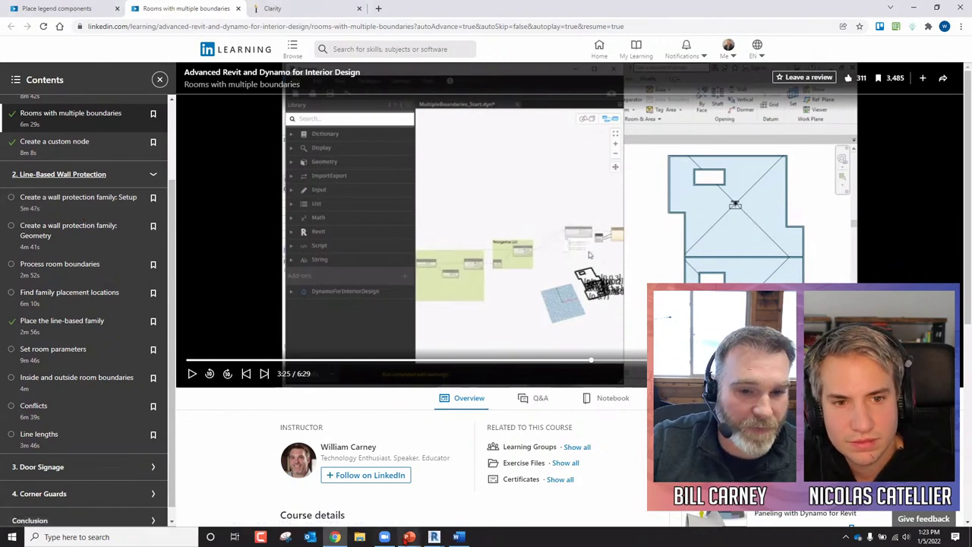
left_click(409, 536)
Step: Display slide 24 with the red and magenta wall protection rails, then return to Chrome
left_click(353, 491)
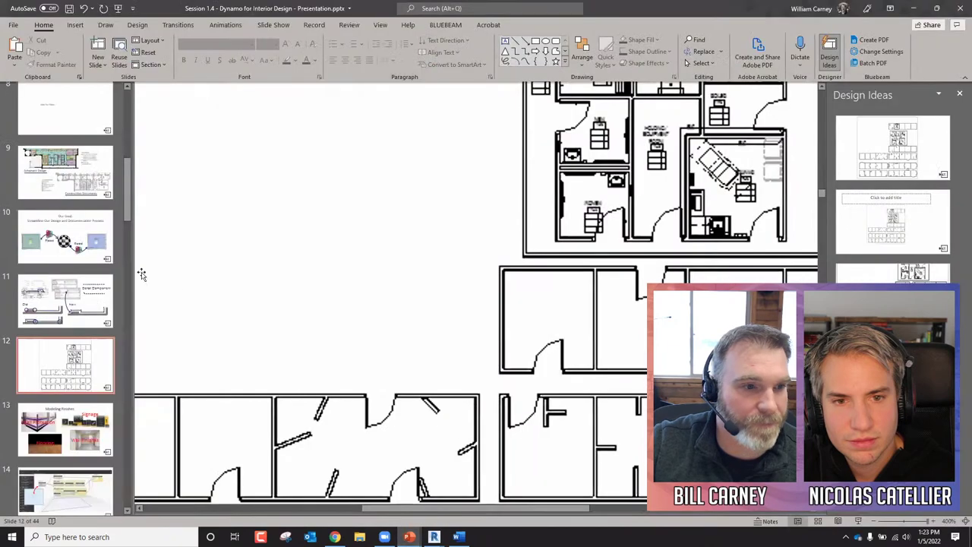
scroll(91, 248, "down", 10)
scroll(92, 248, "down", 6)
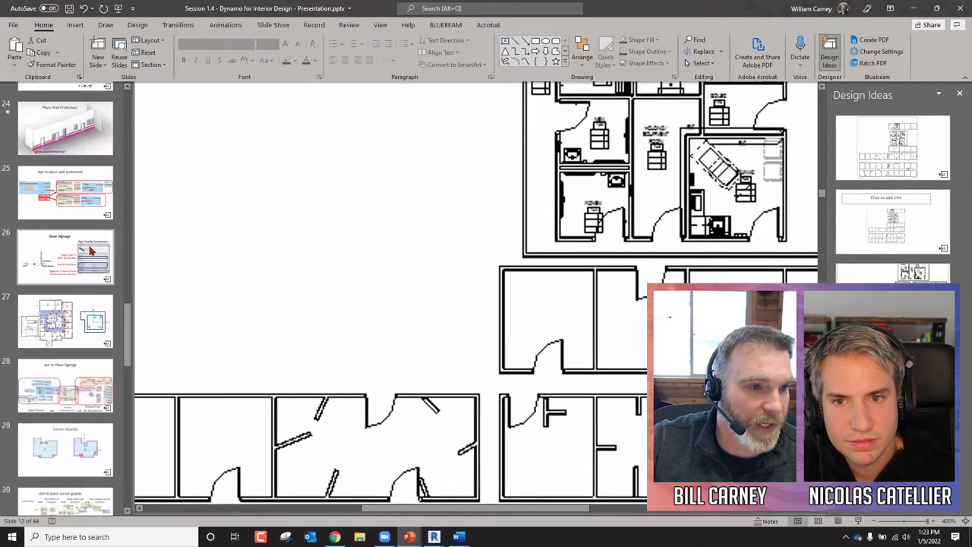
left_click(68, 131)
scroll(553, 233, "down", 5)
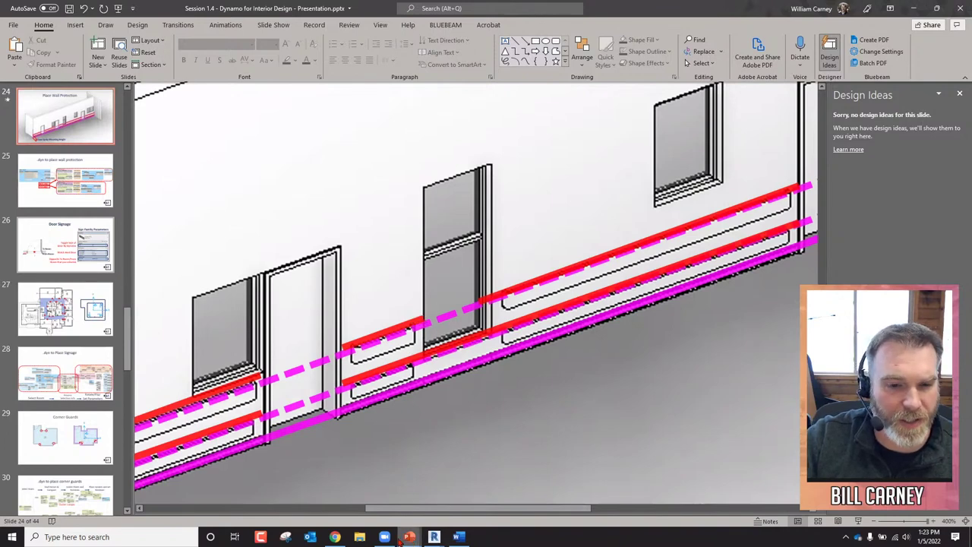
left_click(335, 537)
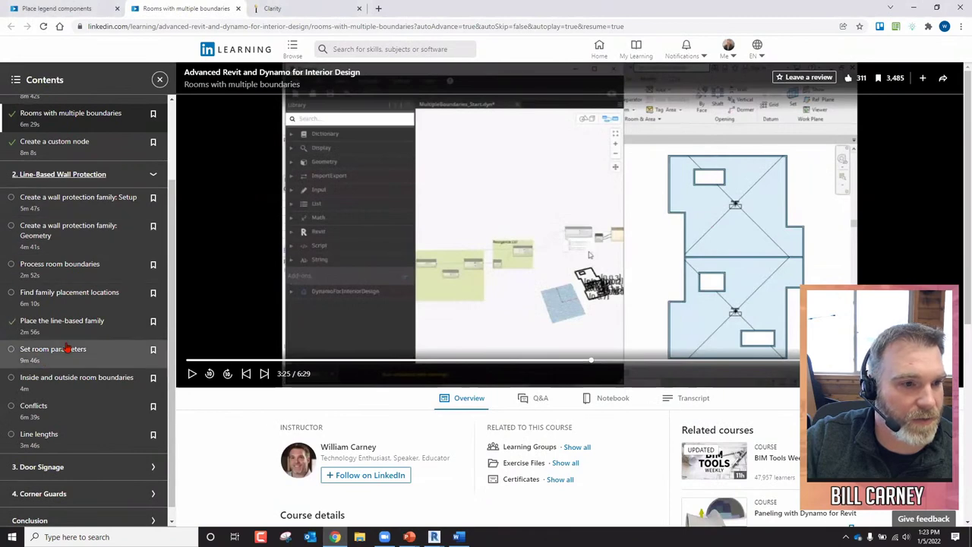
Step: Minimize Chrome and bring the 01_08_End_Concat Dynamo graph to the front
left_click(919, 8)
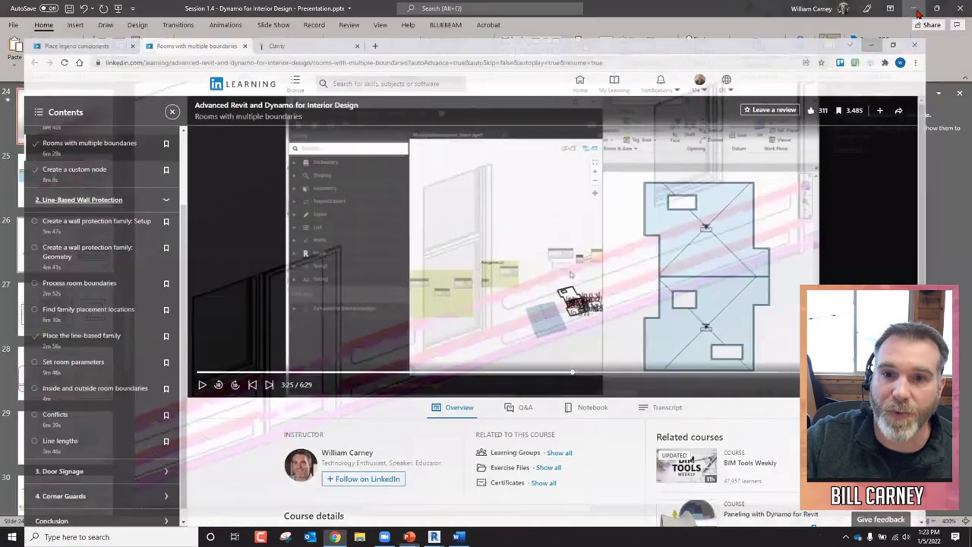
mouse_move(433, 536)
left_click(384, 484)
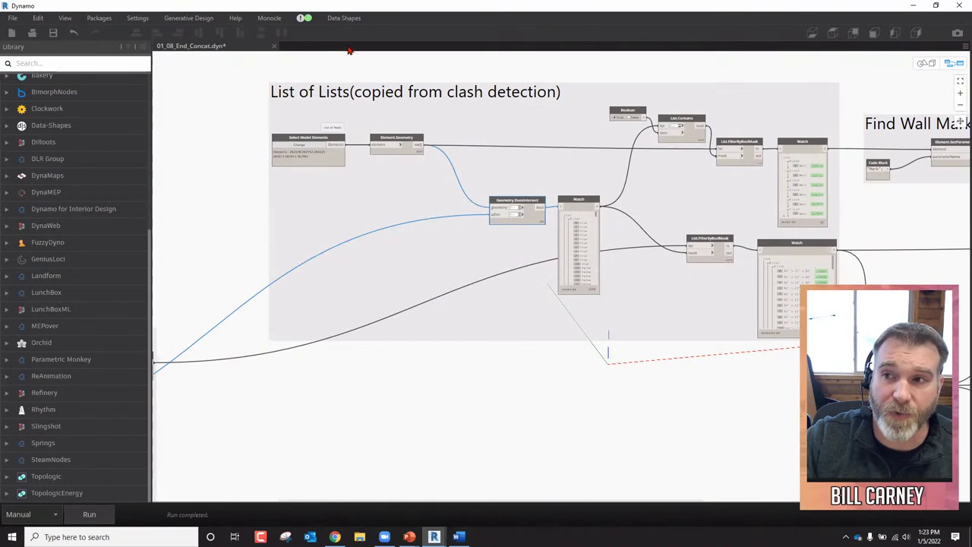
Step: Close the 01_08_End_Concat graph via the save prompt, minimize Dynamo, and return to Chrome
left_click(275, 47)
left_click(508, 291)
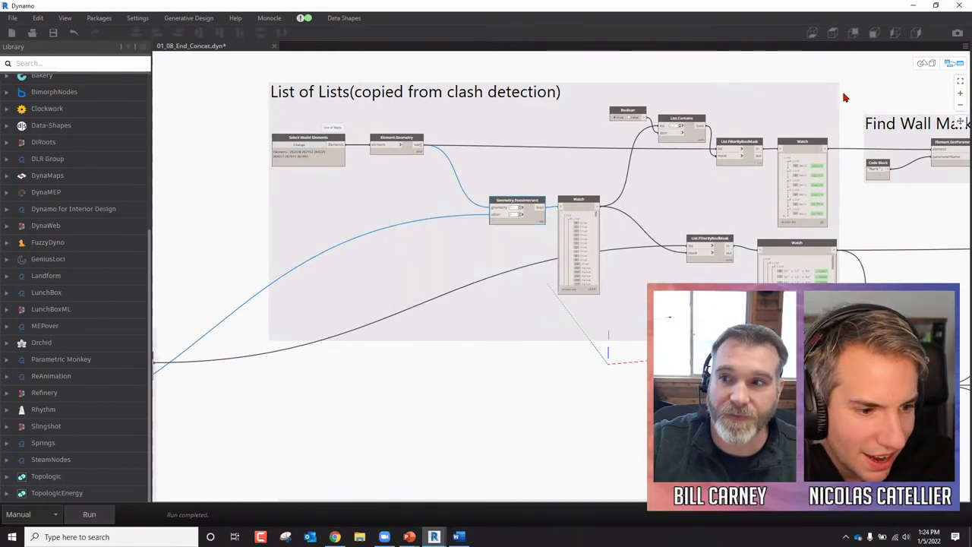
left_click(912, 5)
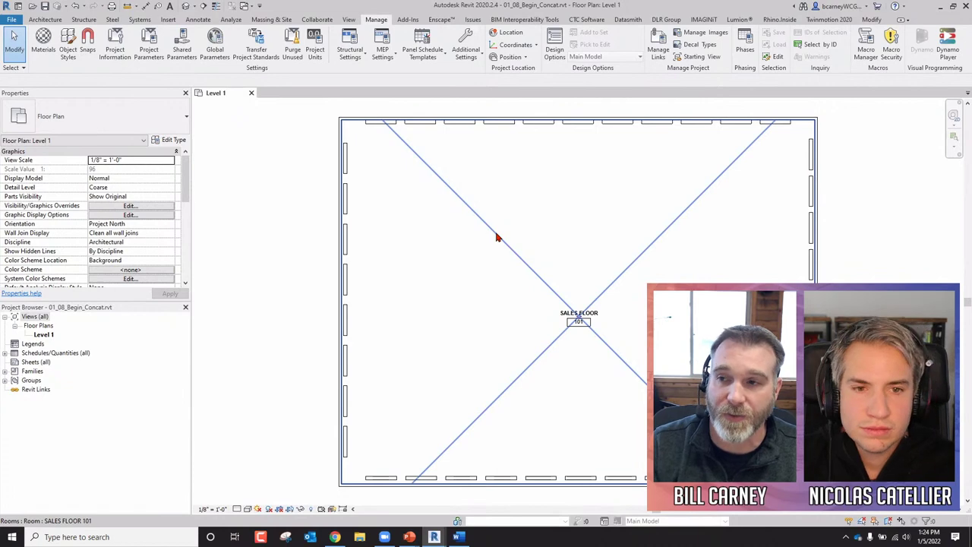
scroll(506, 235, "down", 1)
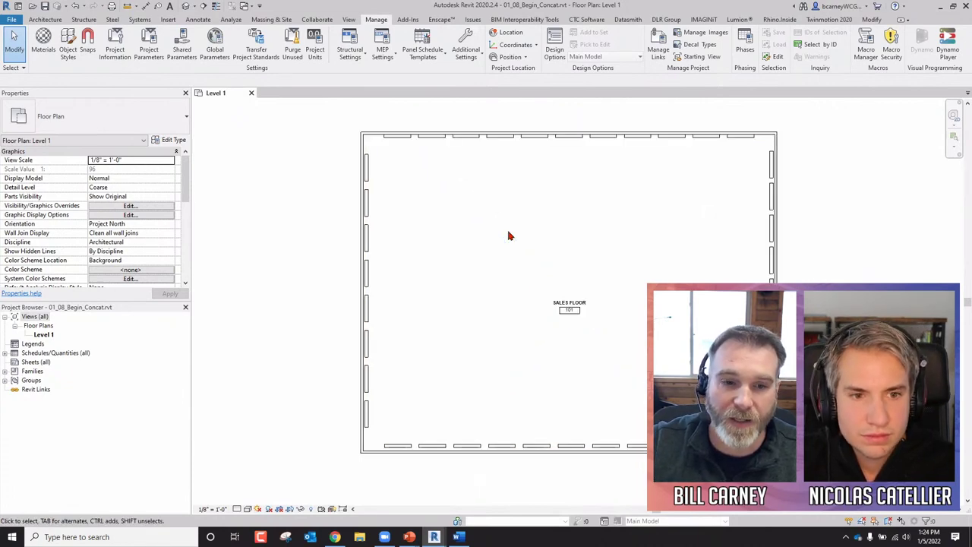
left_click(334, 537)
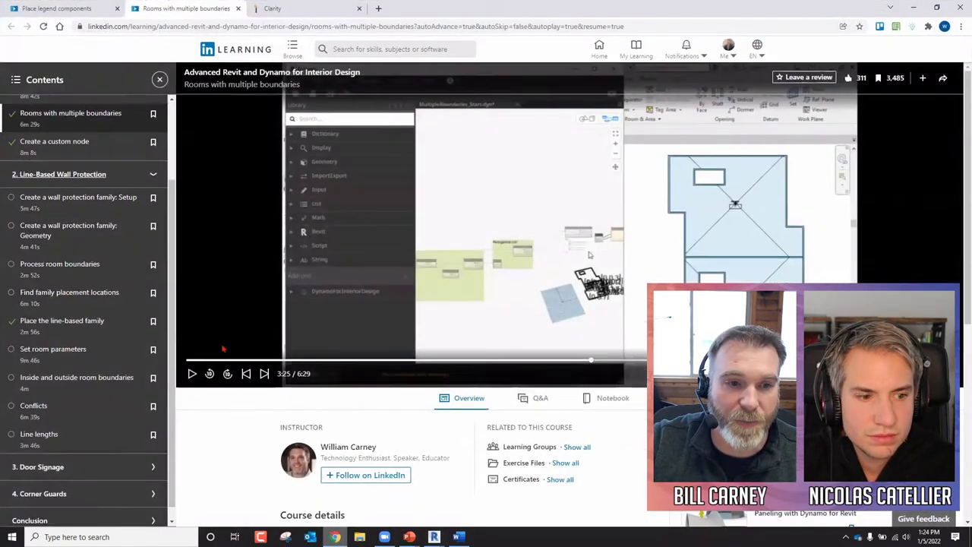
Step: Expand the Synchronize the Room Finish Schedule chapter in the Place legend components course
left_click(67, 11)
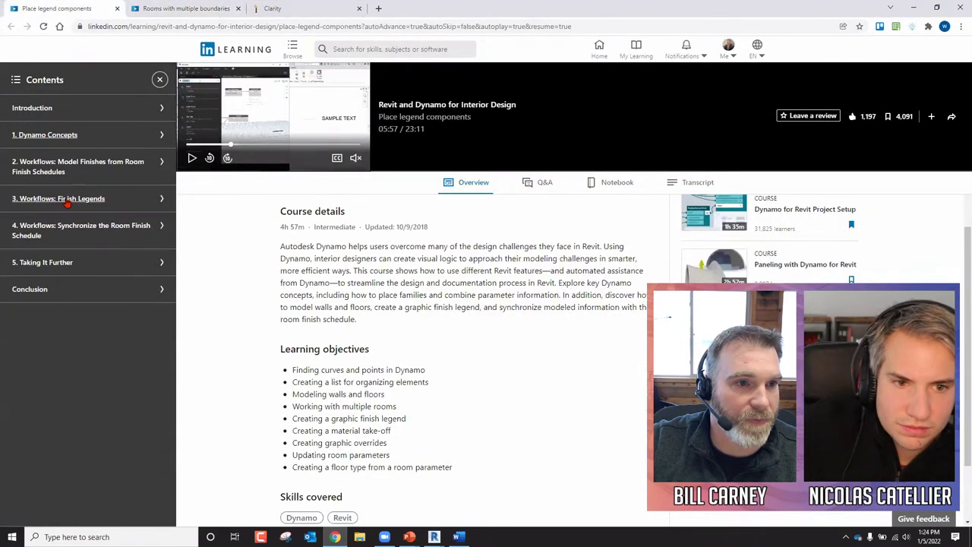
left_click(115, 231)
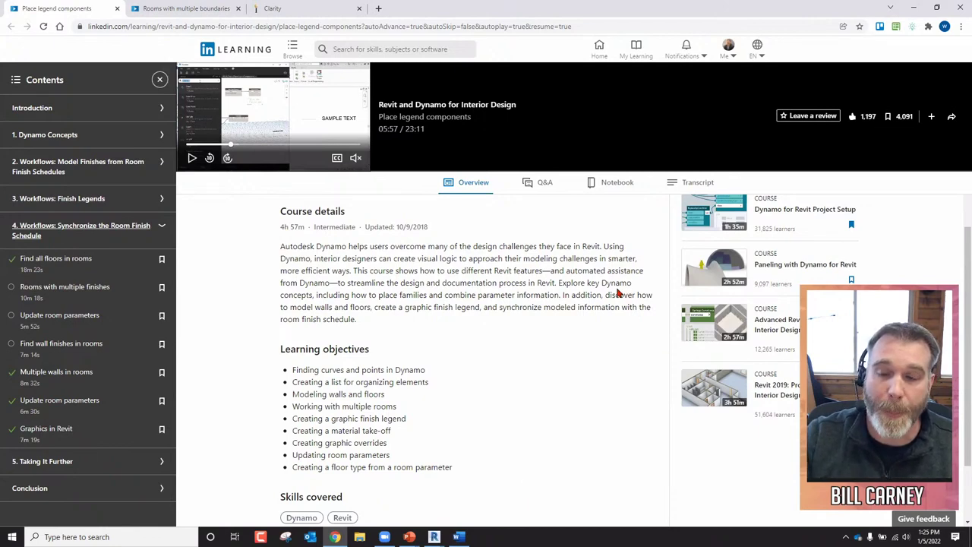
mouse_move(434, 536)
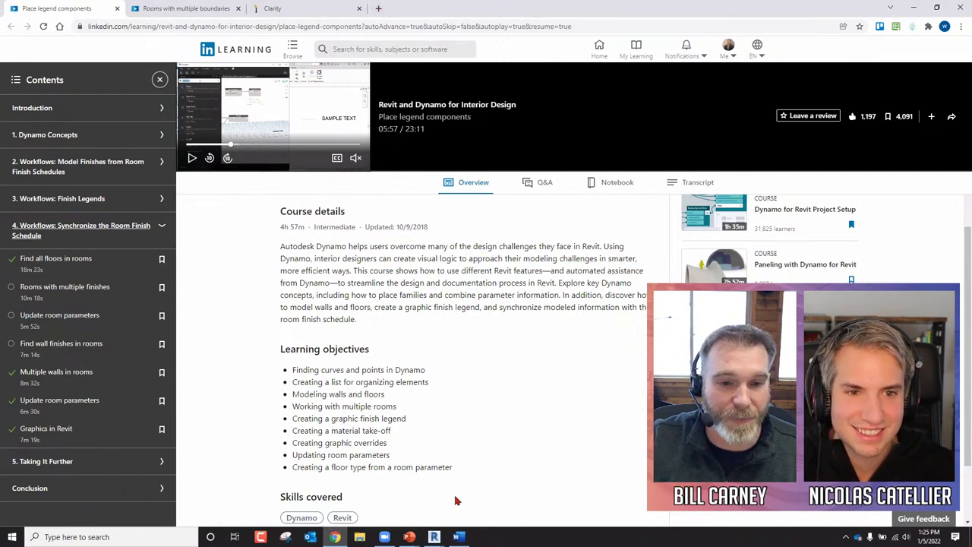
Step: Show slide 27's corridor floor plan with red corner circles, then return to the LinkedIn Learning course page
mouse_move(410, 537)
left_click(353, 494)
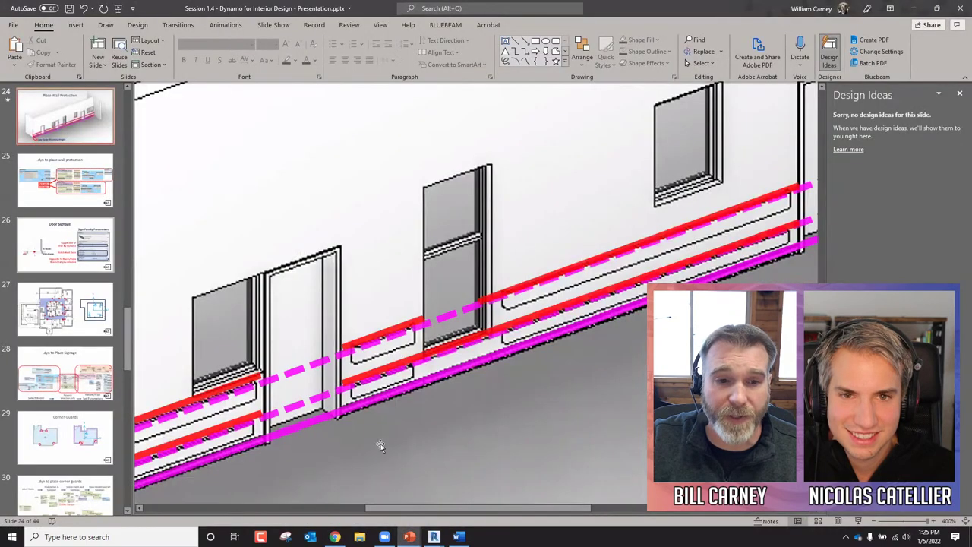
left_click(61, 318)
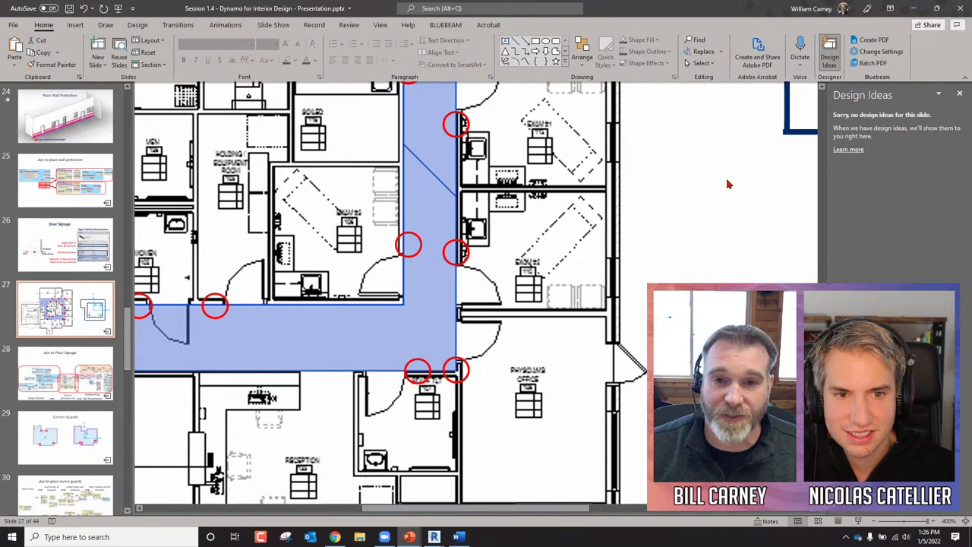
left_click(335, 537)
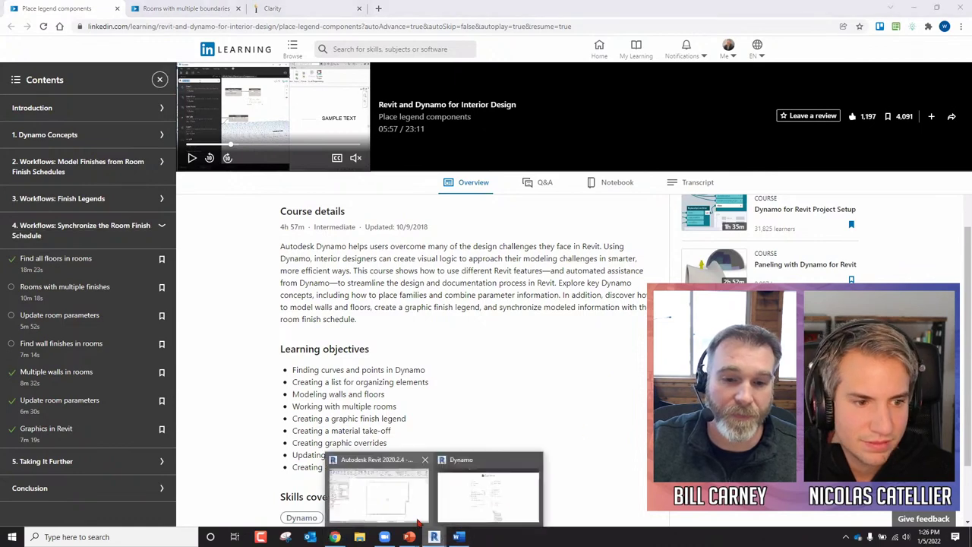
Step: Close the current project's Level 1 view without saving changes
left_click(405, 509)
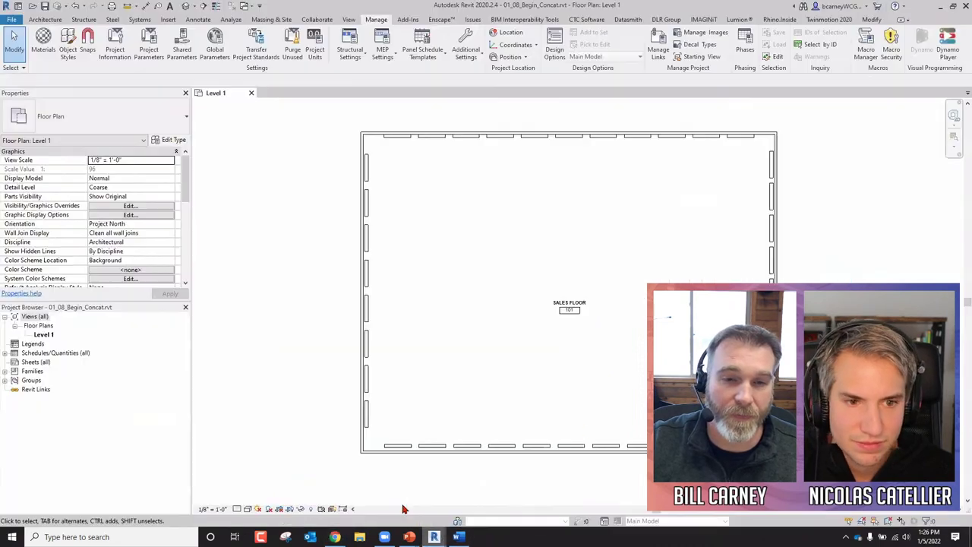
left_click(253, 92)
left_click(507, 275)
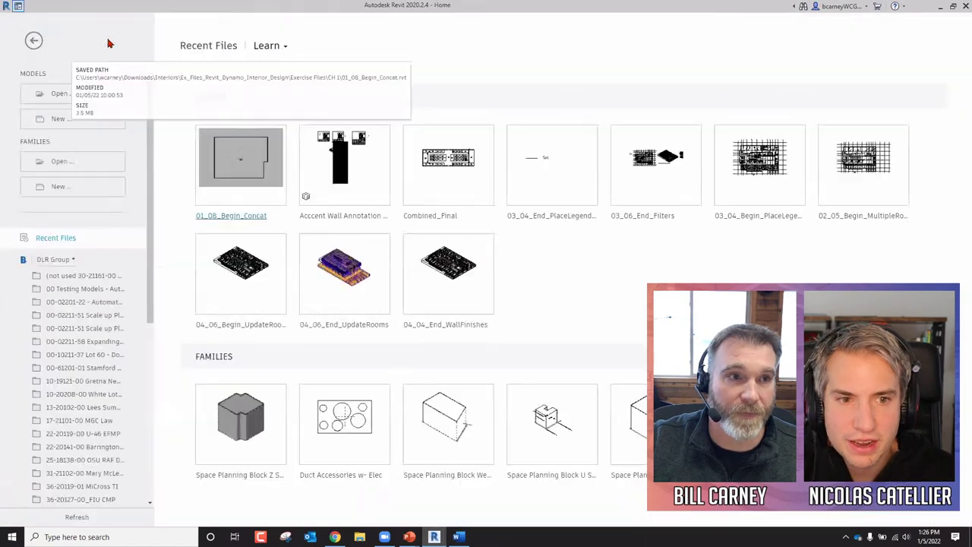
Step: In the Open dialog, browse to Downloads > Interiors > Ex_Files_Revit_Dynamo_Interior_Design > Exercise Files
left_click(80, 96)
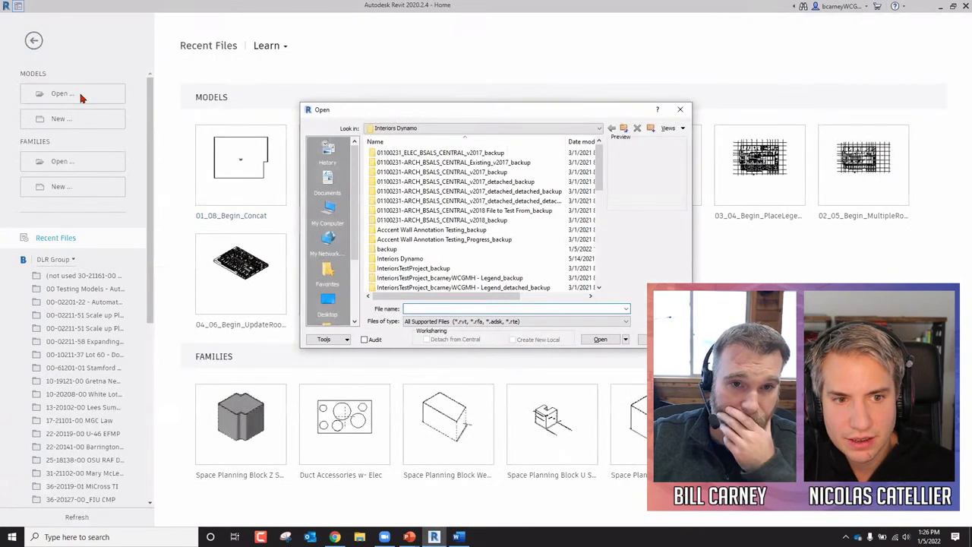
left_click(333, 212)
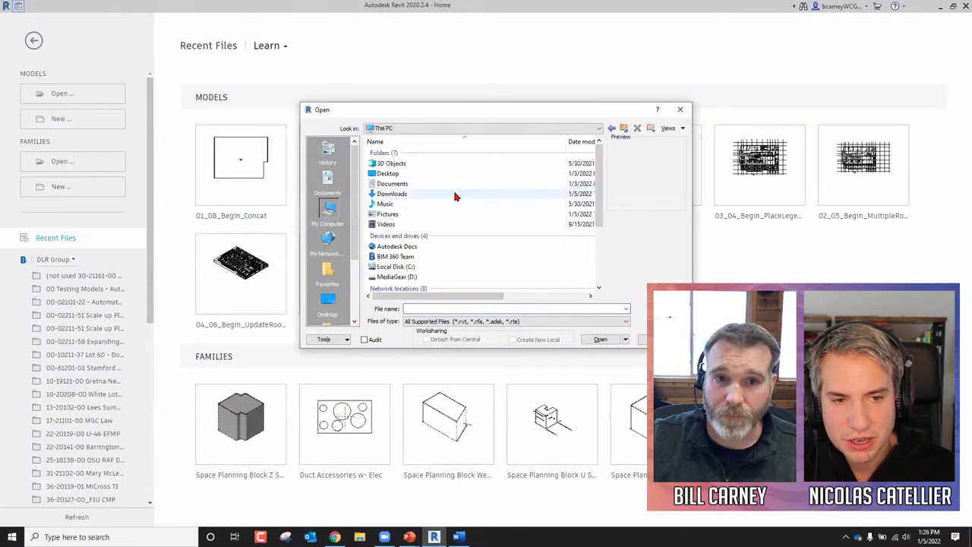
scroll(436, 231, "down", 2)
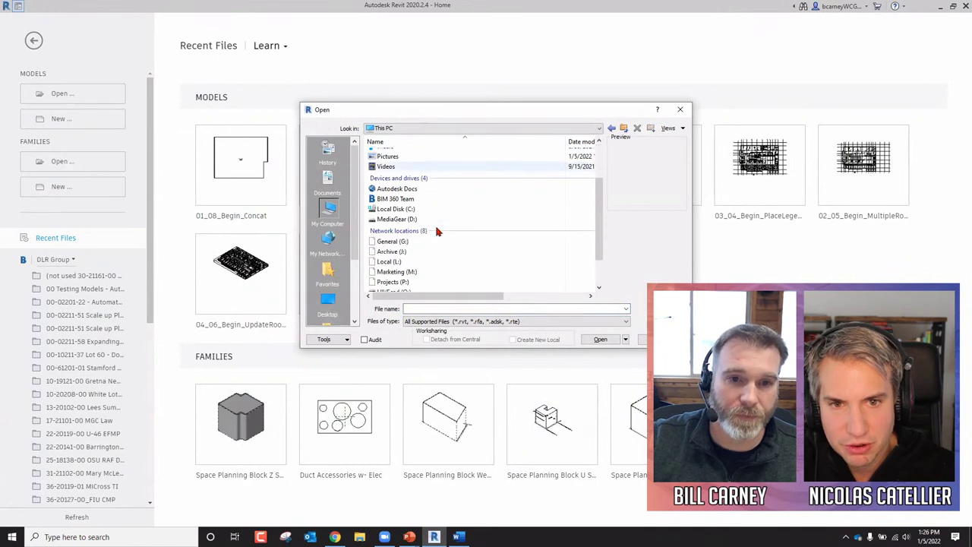
scroll(439, 230, "up", 2)
left_click(465, 129)
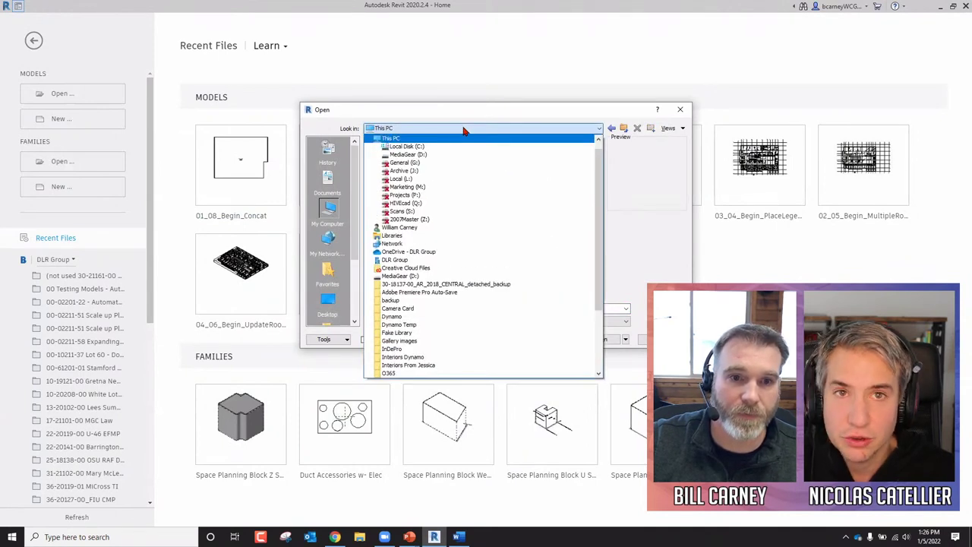
left_click(410, 227)
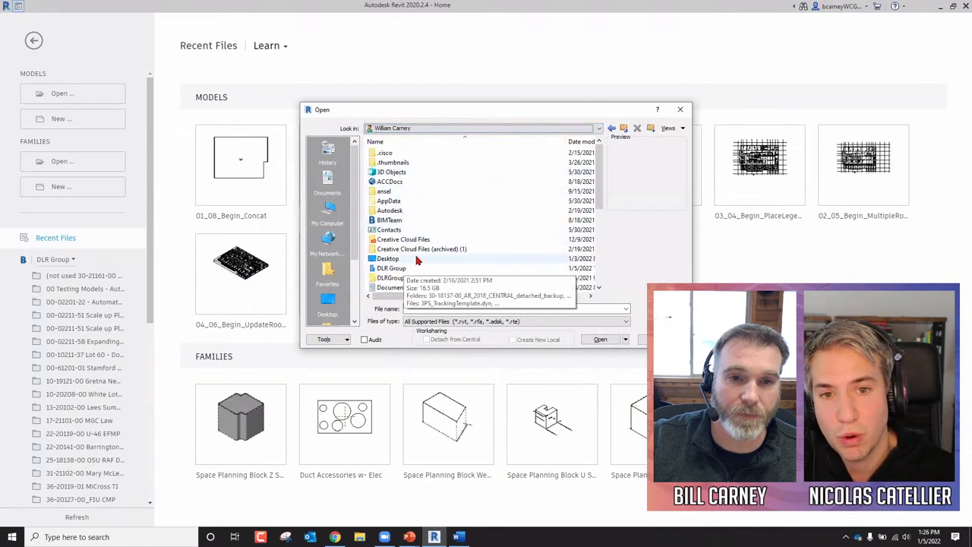
scroll(416, 260, "down", 1)
double_click(400, 279)
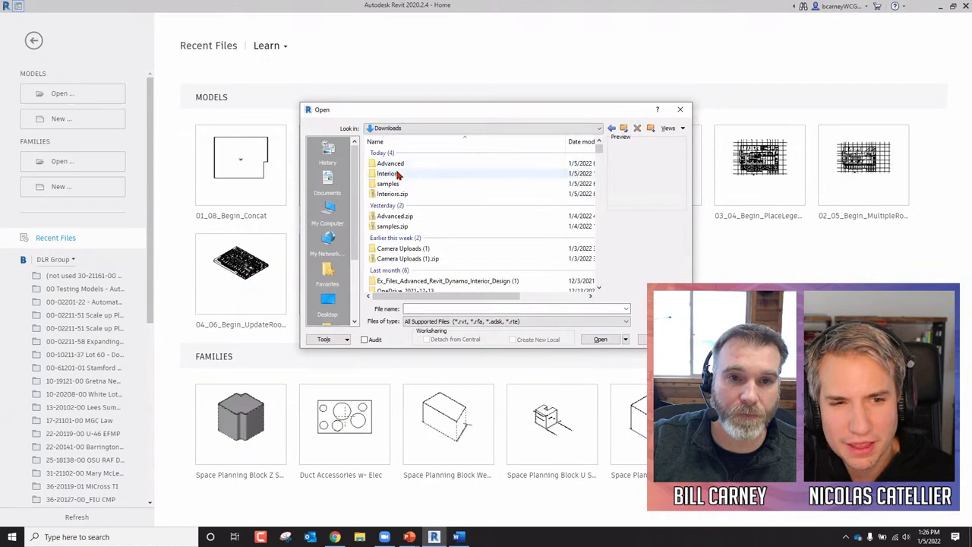
double_click(390, 174)
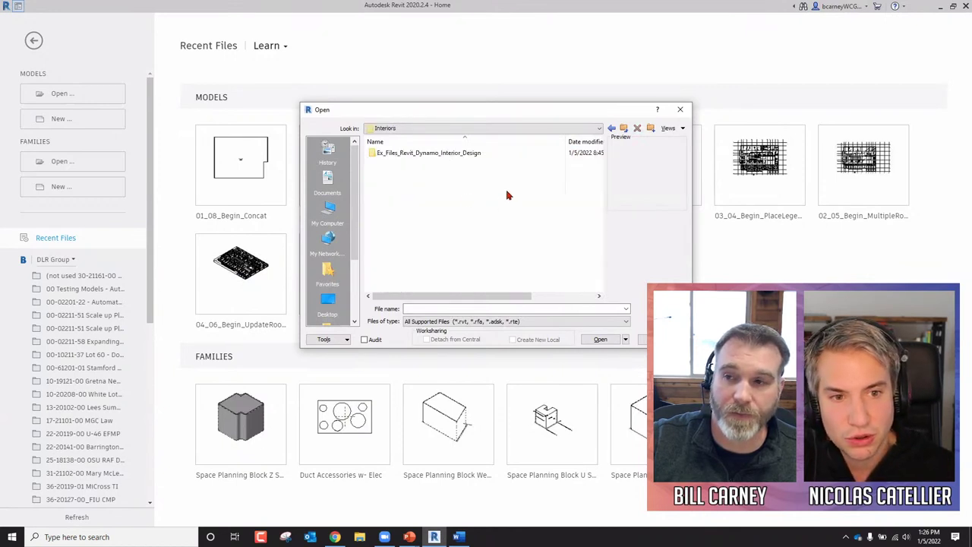
double_click(460, 153)
double_click(400, 155)
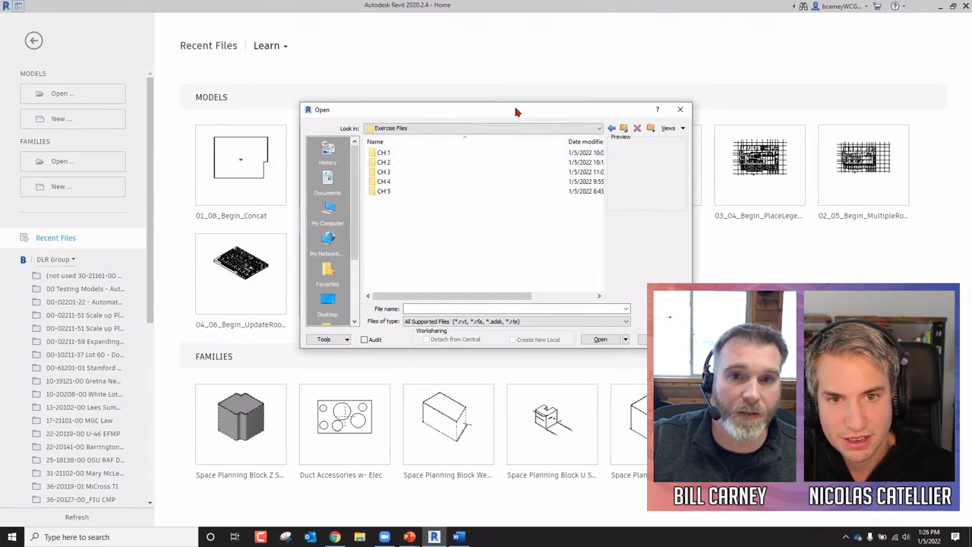
Step: Open 02_05_Begin_MultipleRooms.rvt from the CH 2 folder, sorted by date modified
left_click_drag(515, 111, 515, 91)
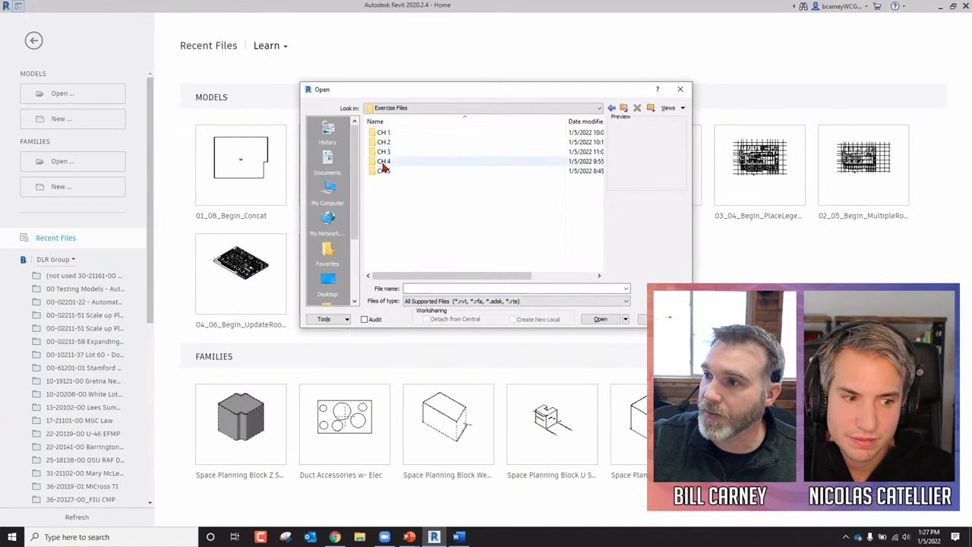
double_click(403, 143)
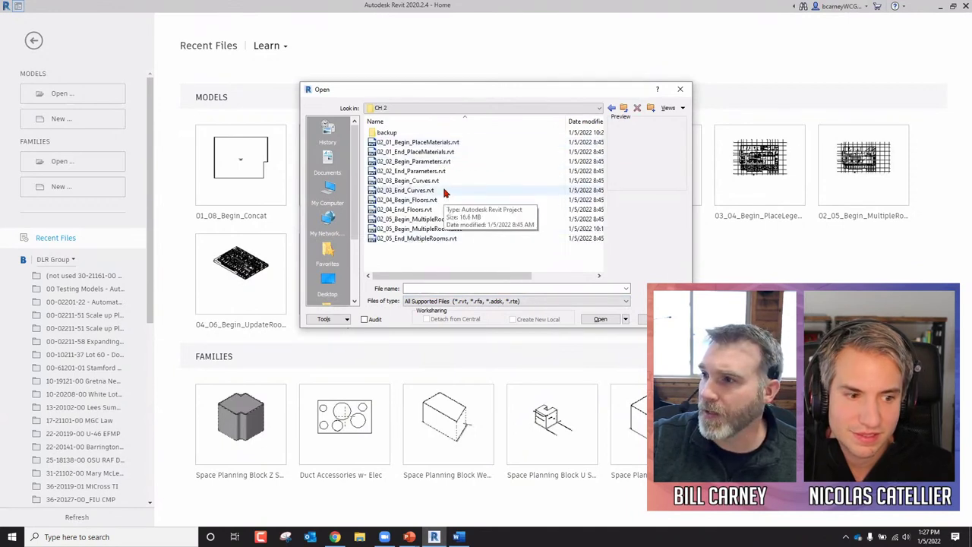
left_click(591, 122)
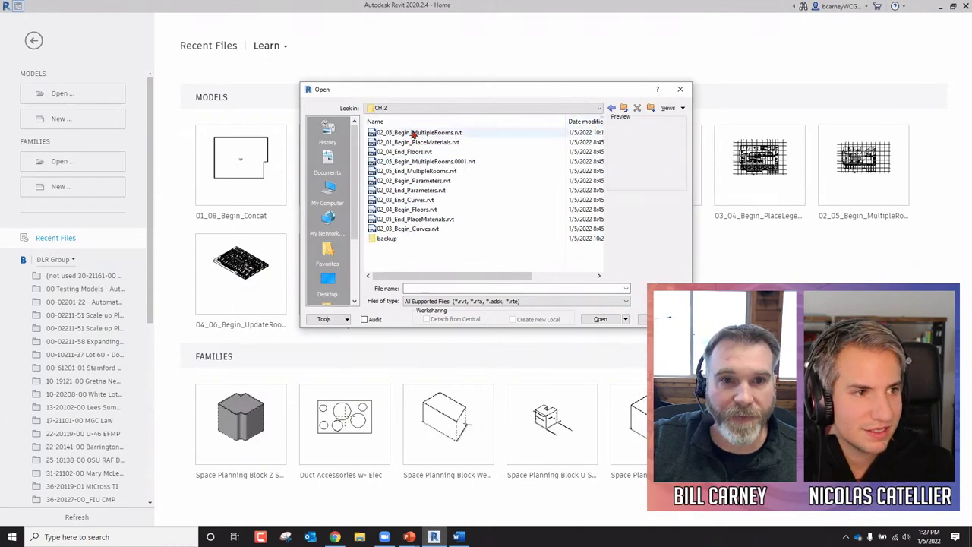
left_click(404, 134)
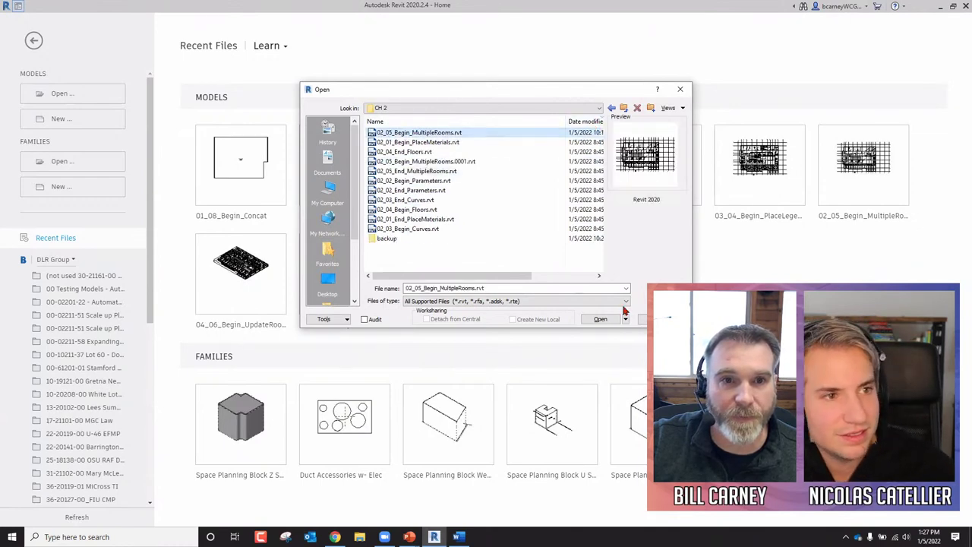
left_click(599, 319)
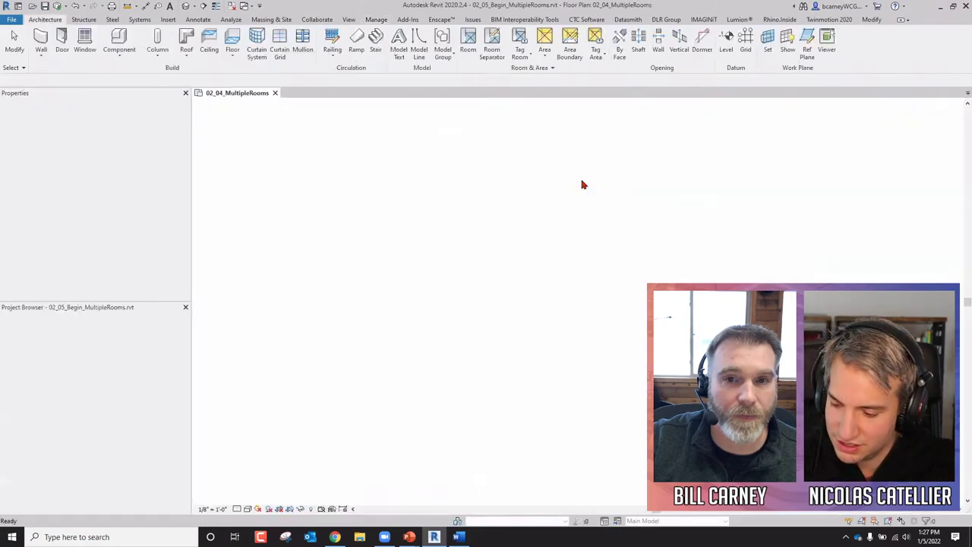
Step: Zoom the 02_04_MultipleRooms plan in on the 41 SF Toilet rooms F69 and S04
scroll(402, 303, "up", 3)
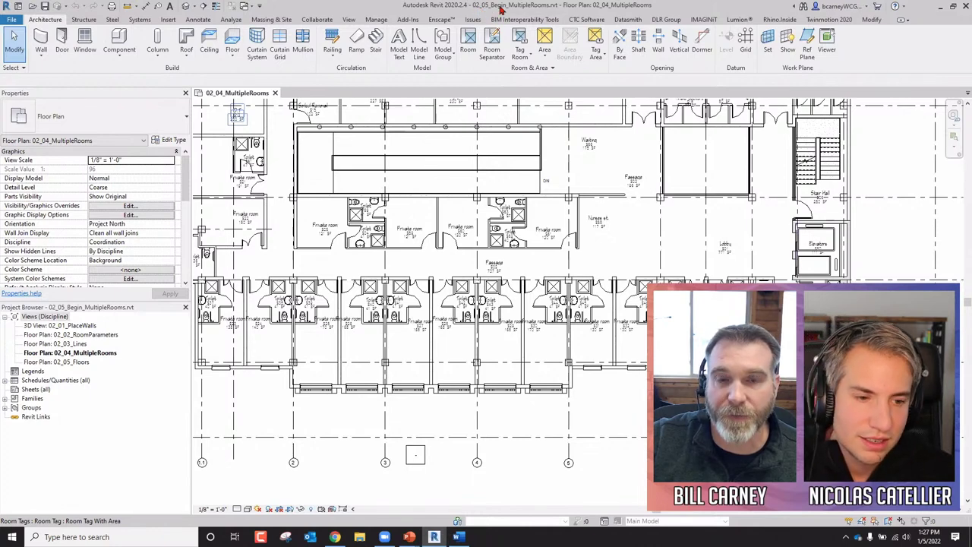
scroll(342, 243, "up", 6)
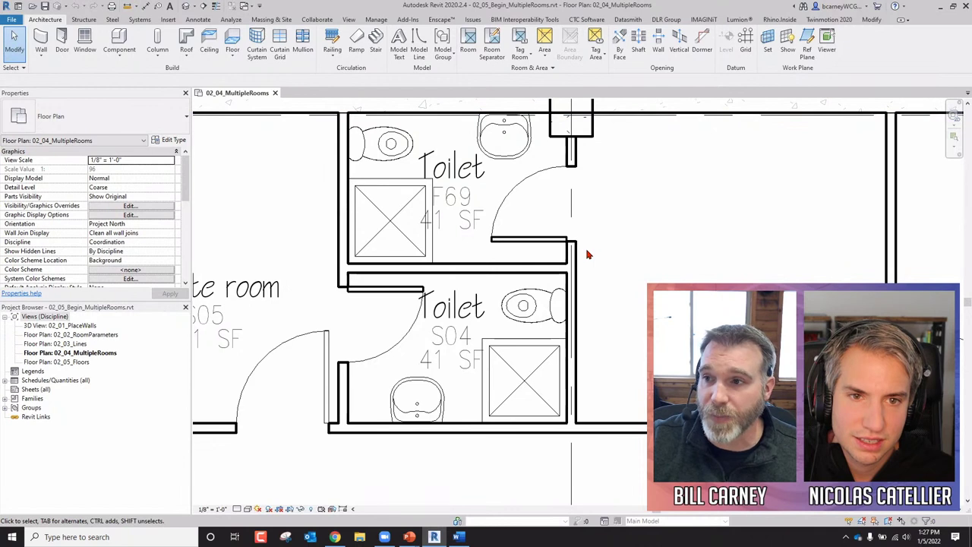
Step: Select Toilet F69 and review its finish properties, including Floor Finish CT-1 and Wall Finish WT-1
left_click(456, 206)
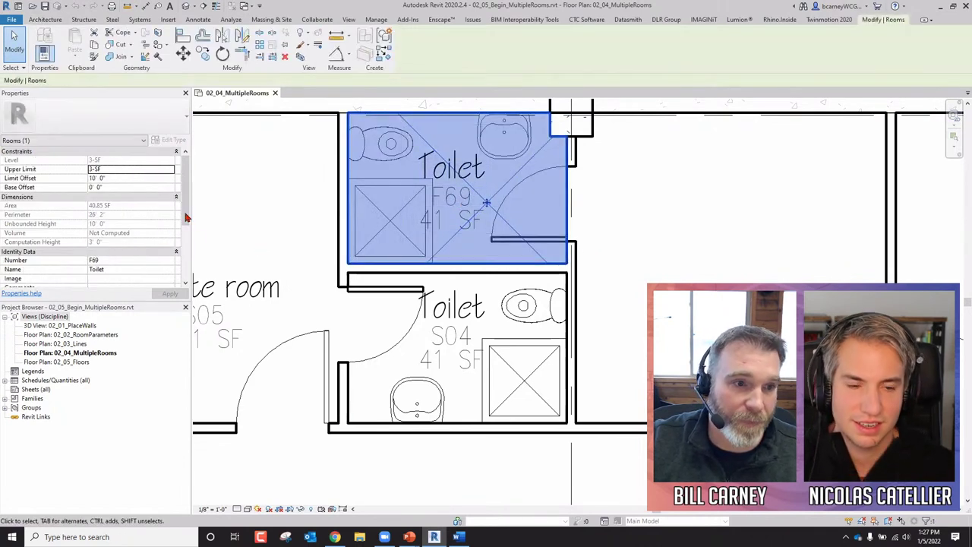
scroll(187, 196, "down", 2)
scroll(188, 196, "down", 3)
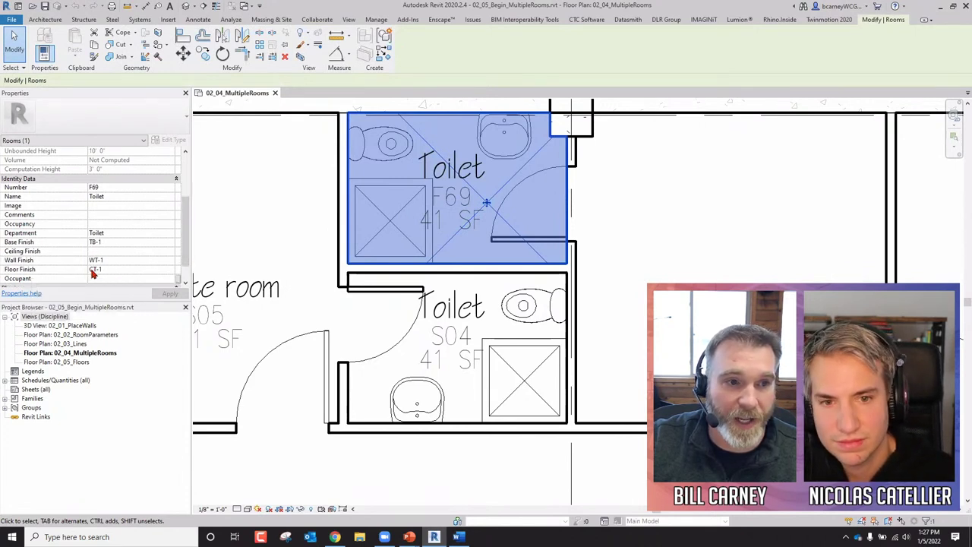
left_click(261, 202)
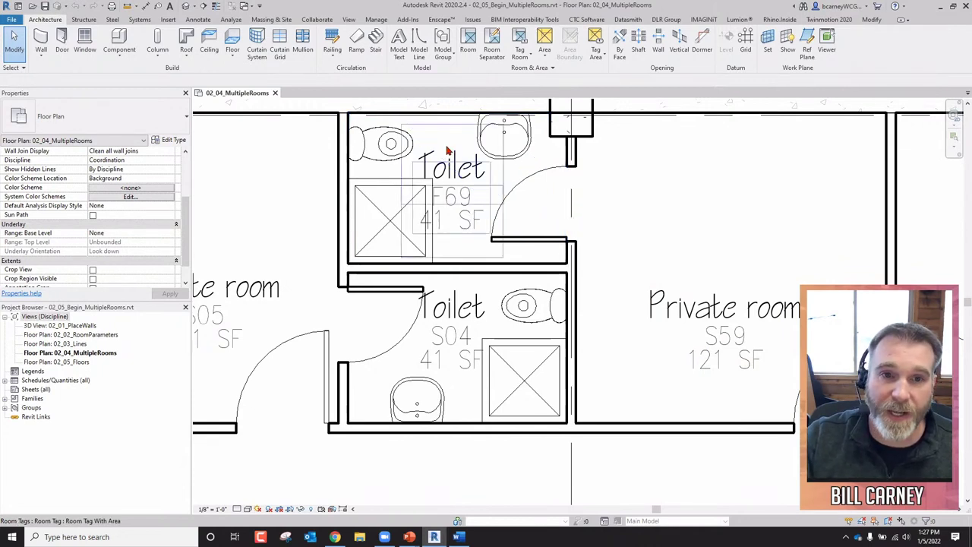
left_click(410, 130)
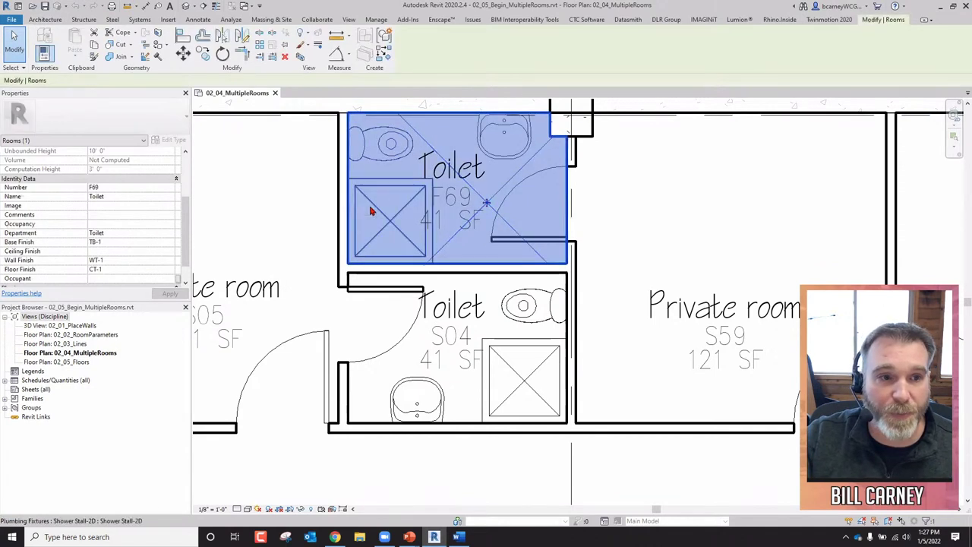
left_click(92, 270)
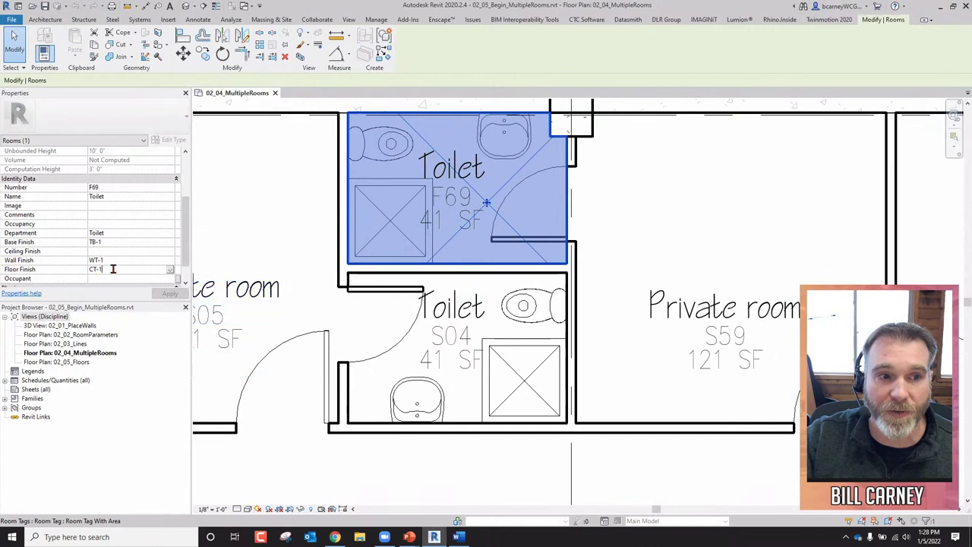
left_click(91, 269)
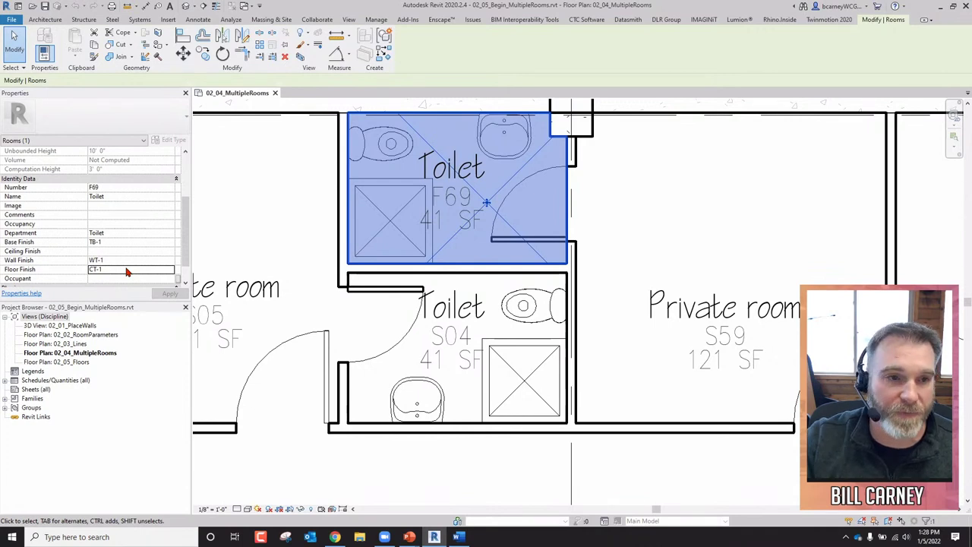
Step: Deselect the room and launch Dynamo from the Manage tab
left_click(661, 170)
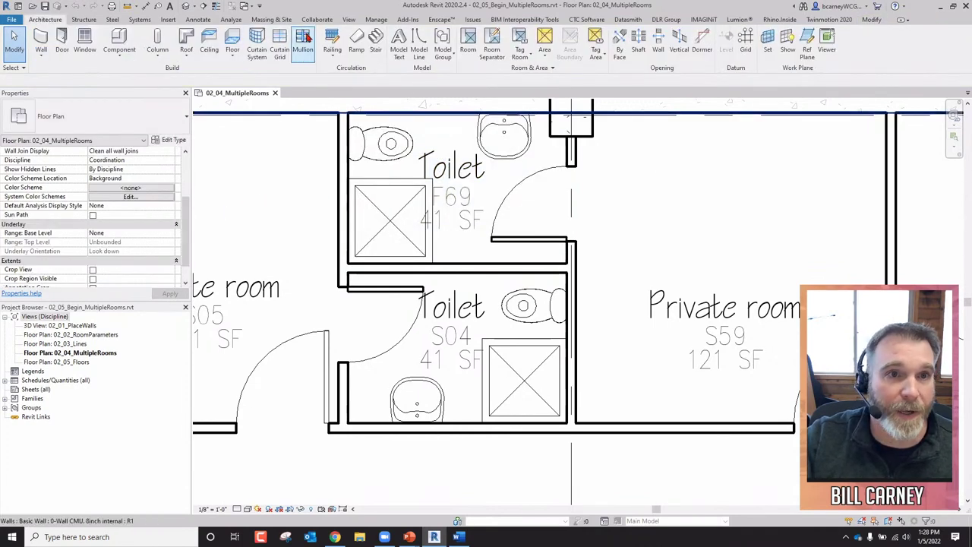
left_click(377, 19)
left_click(921, 45)
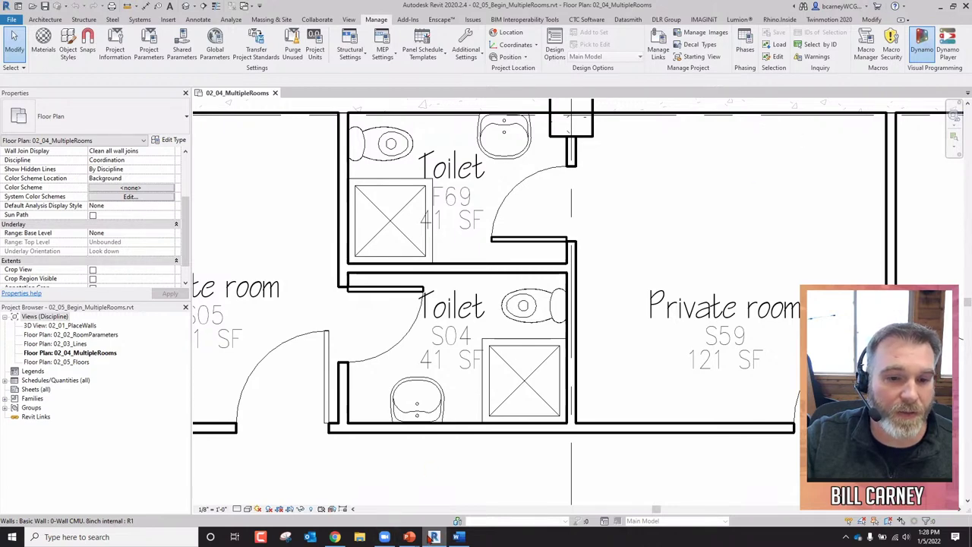
Step: Present slide 32's Select Room, Clash Geometry, Transfer Info, Fix Model workflow, then bring Dynamo's start window forward
mouse_move(410, 536)
left_click(363, 482)
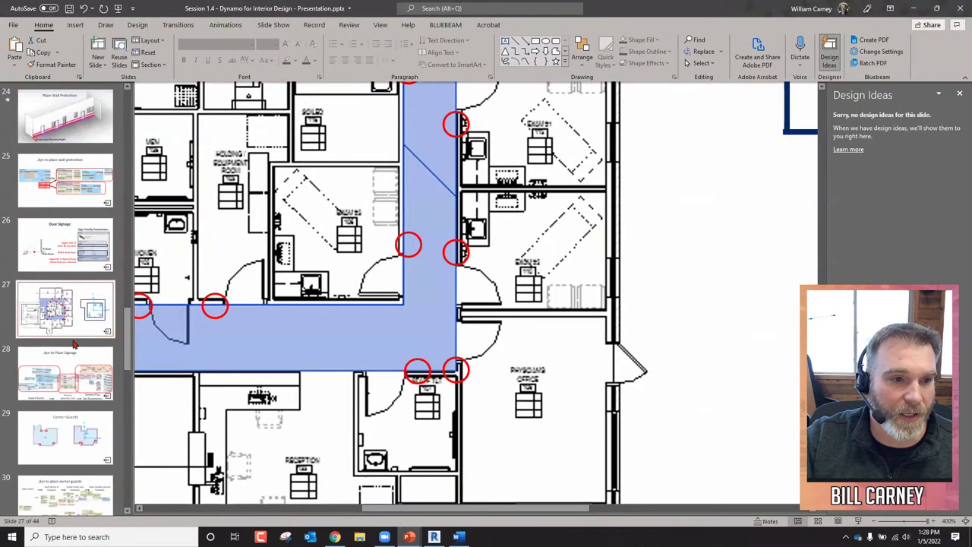
scroll(73, 345, "down", 5)
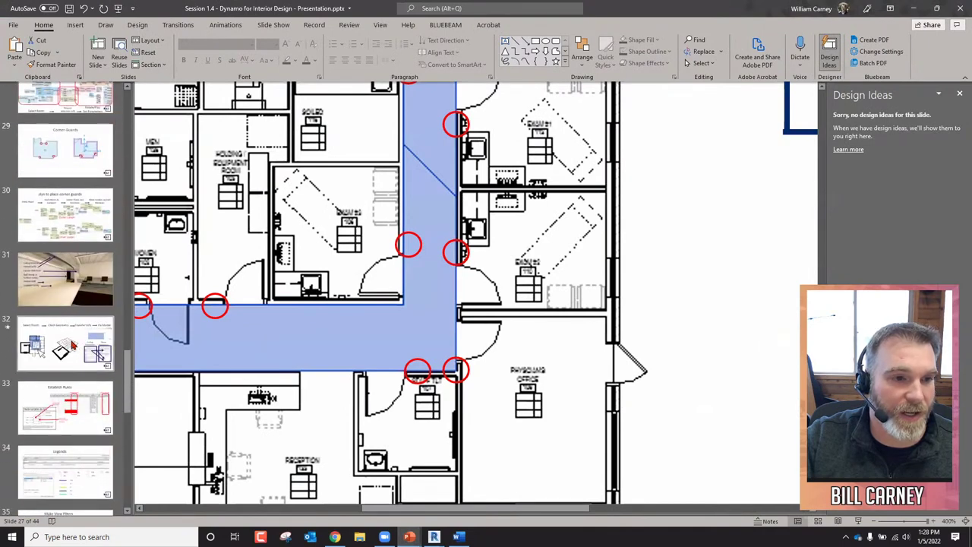
left_click(73, 344)
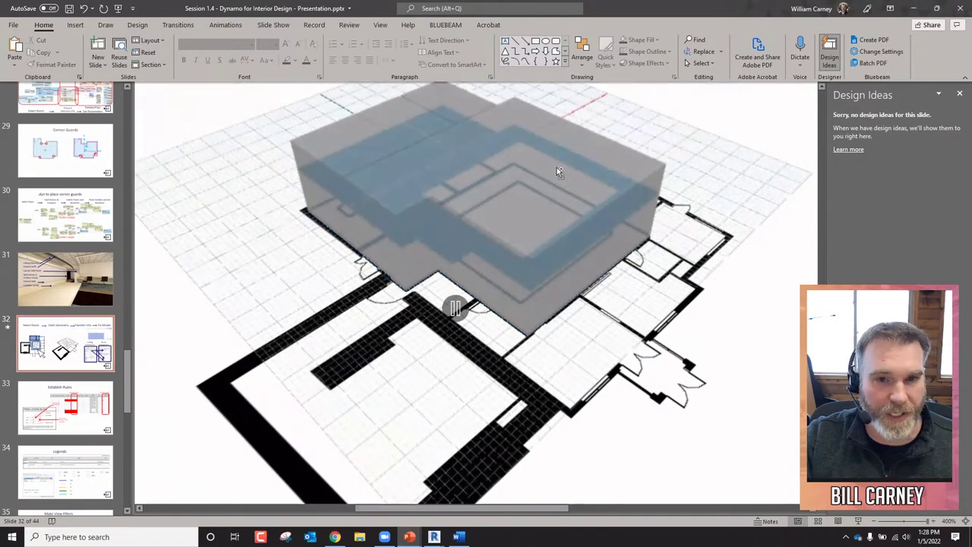
scroll(557, 167, "down", 5, "ctrl")
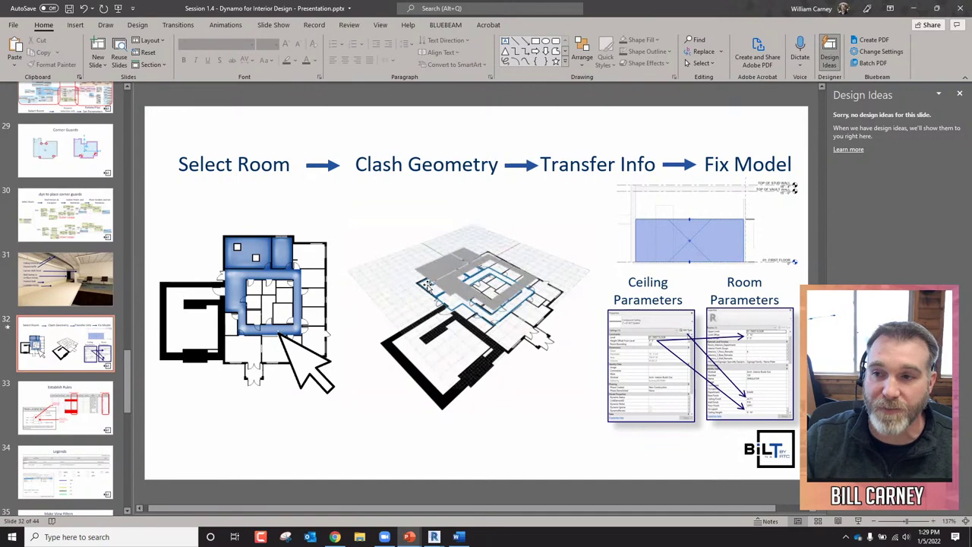
left_click(434, 537)
left_click(372, 492)
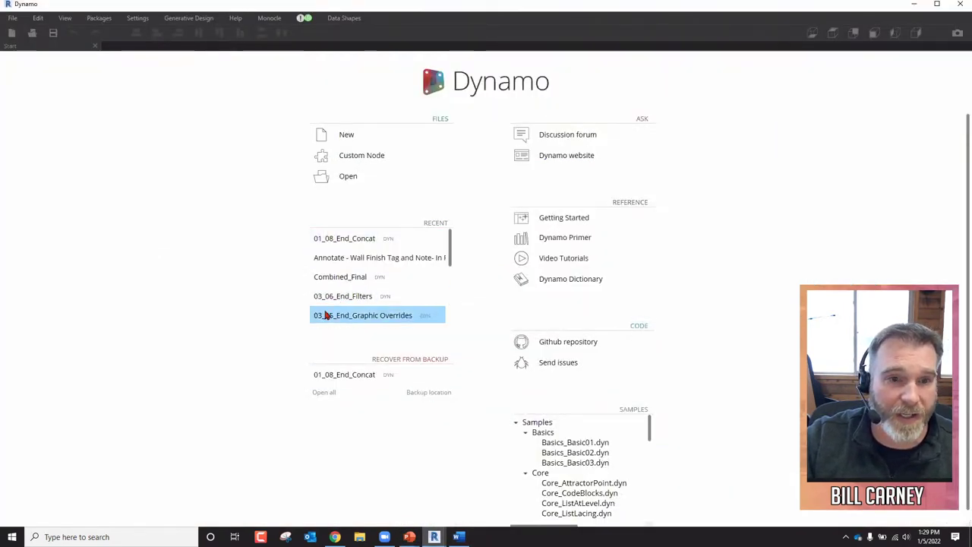
Step: Open the 02_05_End_MultipleRooms.dyn graph from the CH 2 exercise folder
left_click(351, 176)
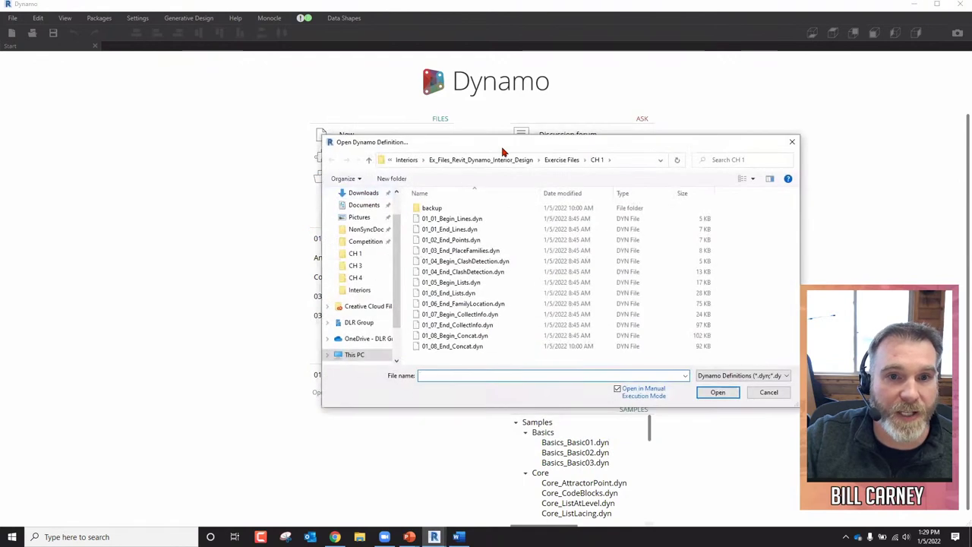
left_click(562, 160)
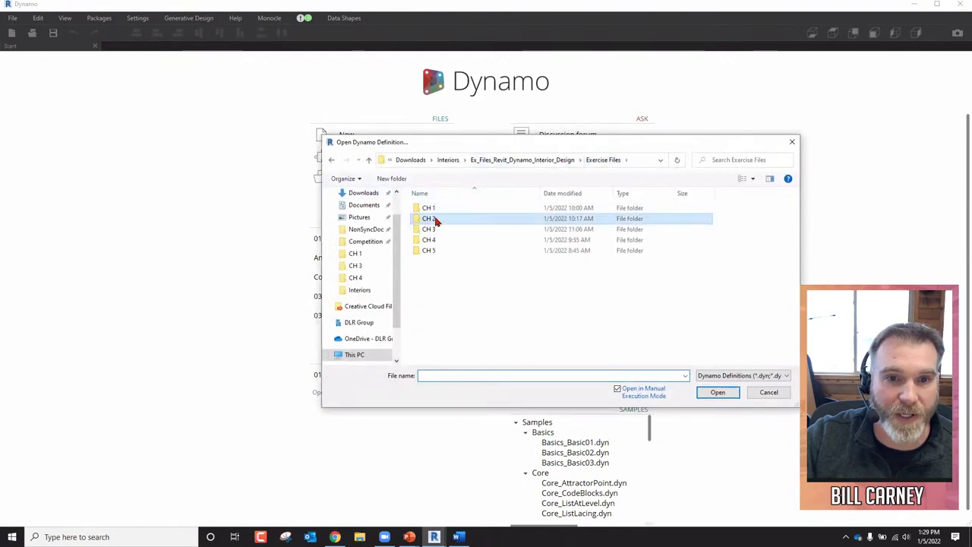
double_click(430, 218)
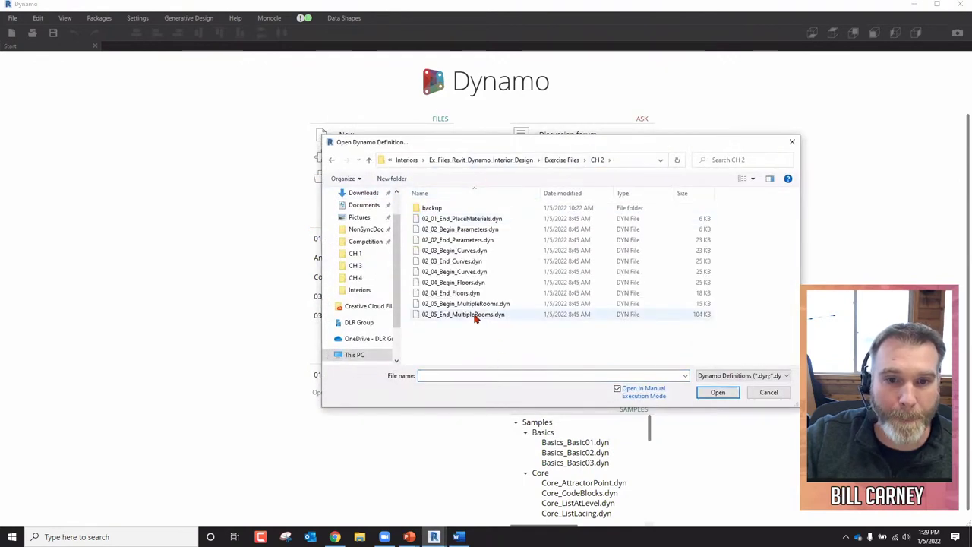
left_click(480, 316)
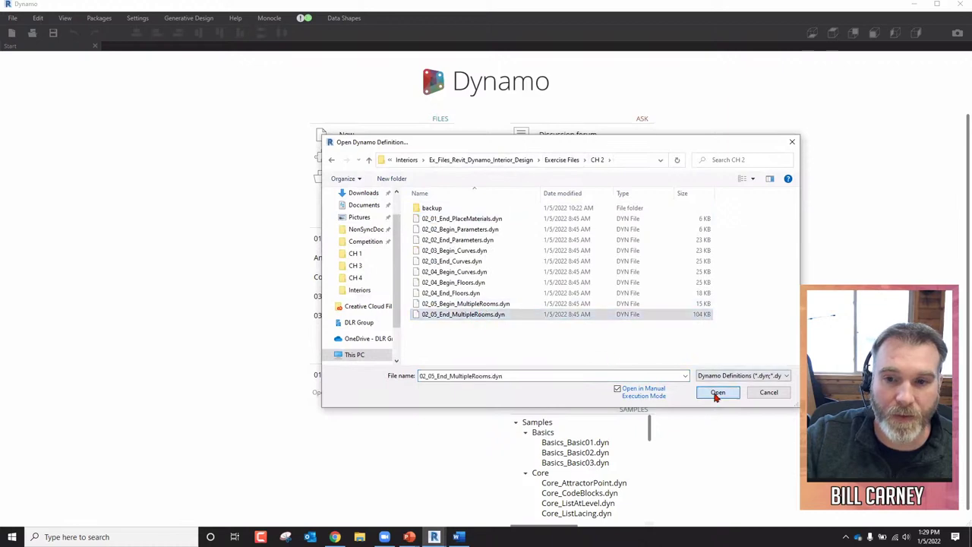
left_click(716, 392)
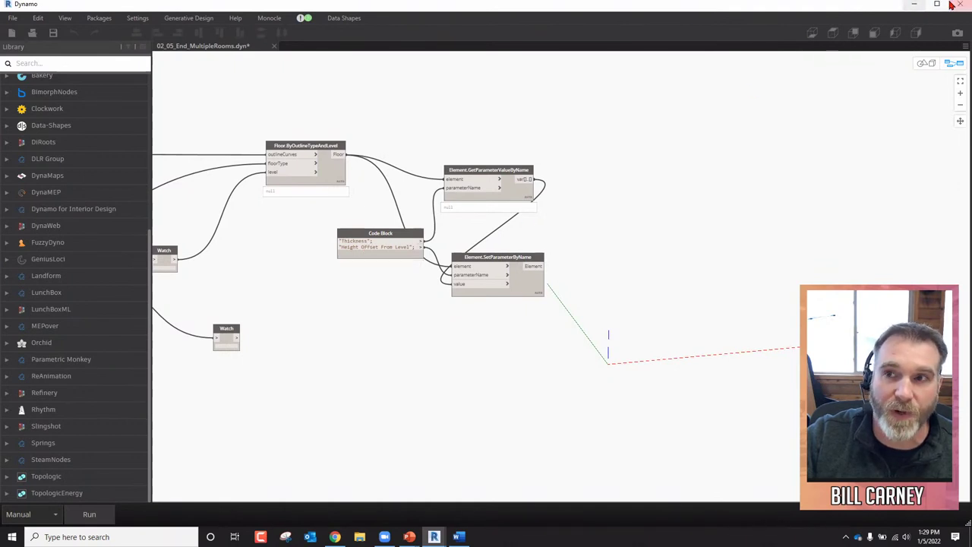
scroll(704, 207, "down", 5)
scroll(418, 217, "up", 5)
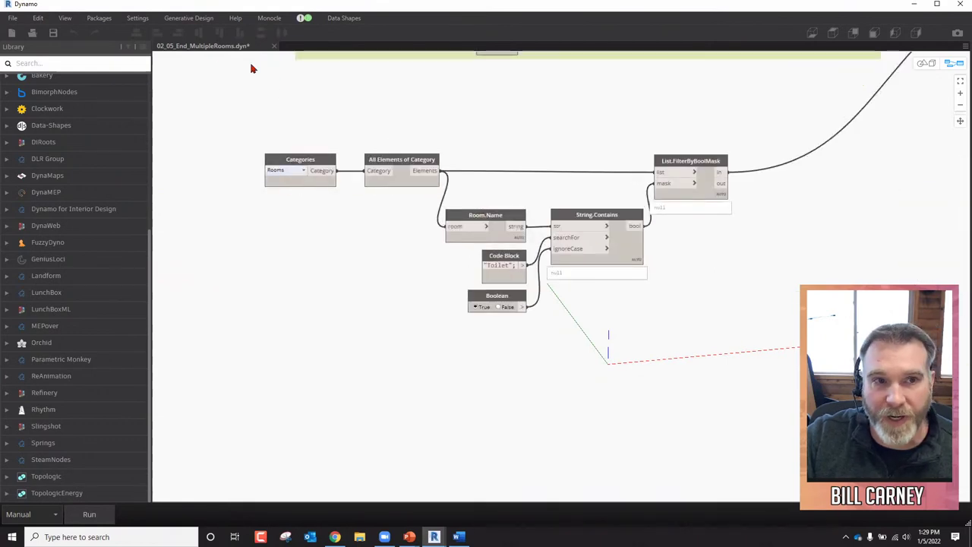
middle_click_drag(413, 128, 336, 306)
scroll(336, 306, "up", 1)
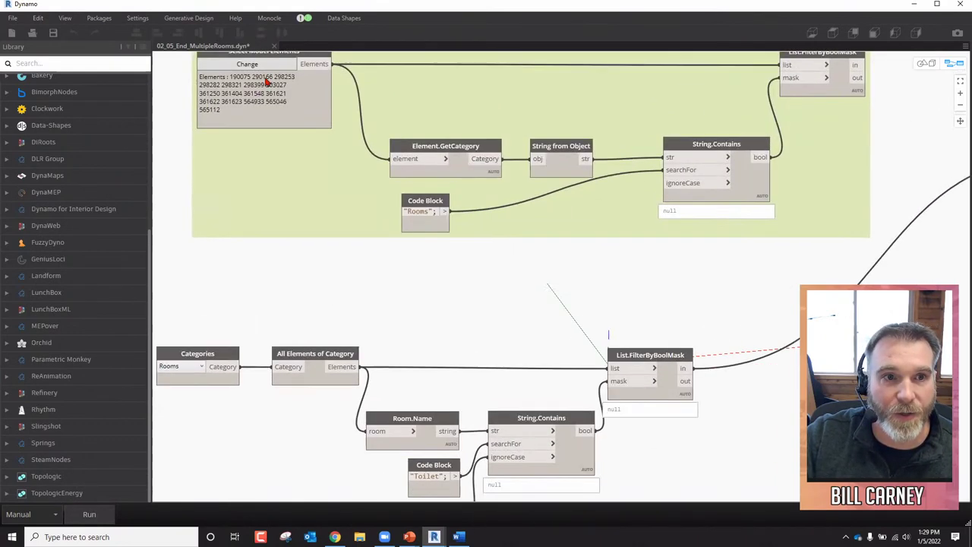
middle_click_drag(395, 275, 438, 163)
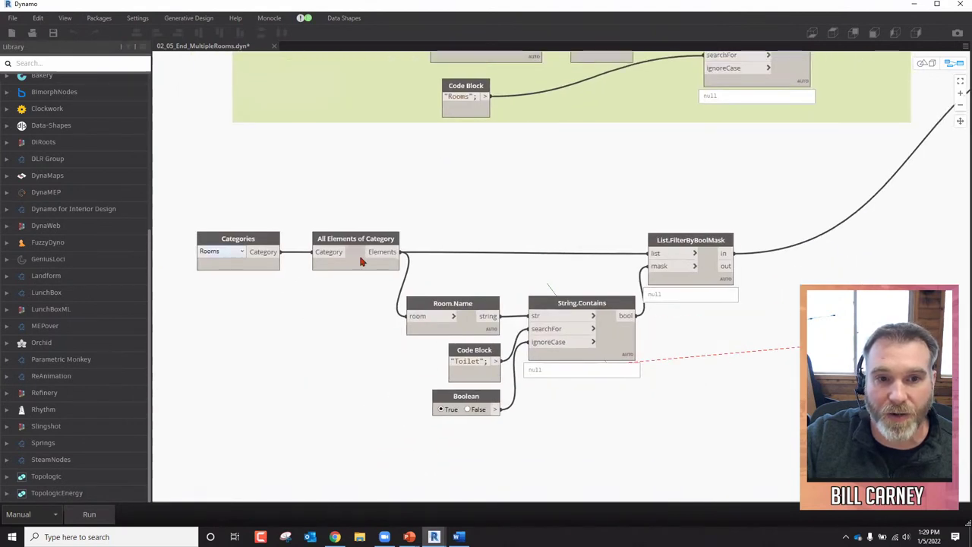
mouse_move(477, 364)
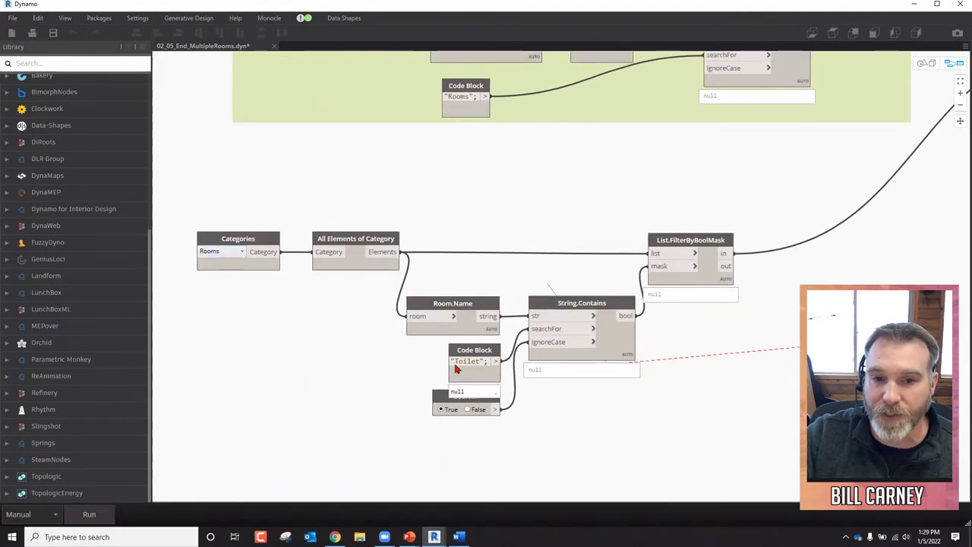
double_click(856, 11)
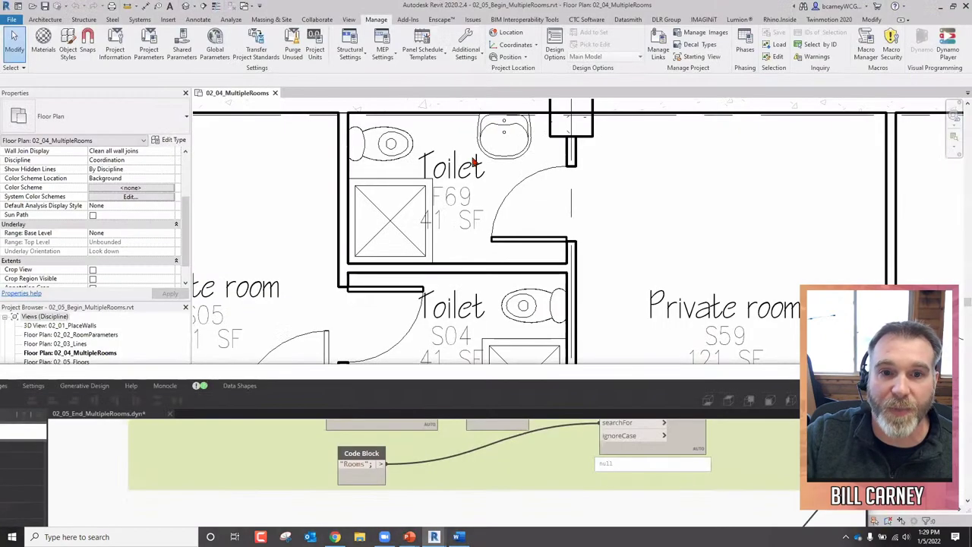
double_click(521, 372)
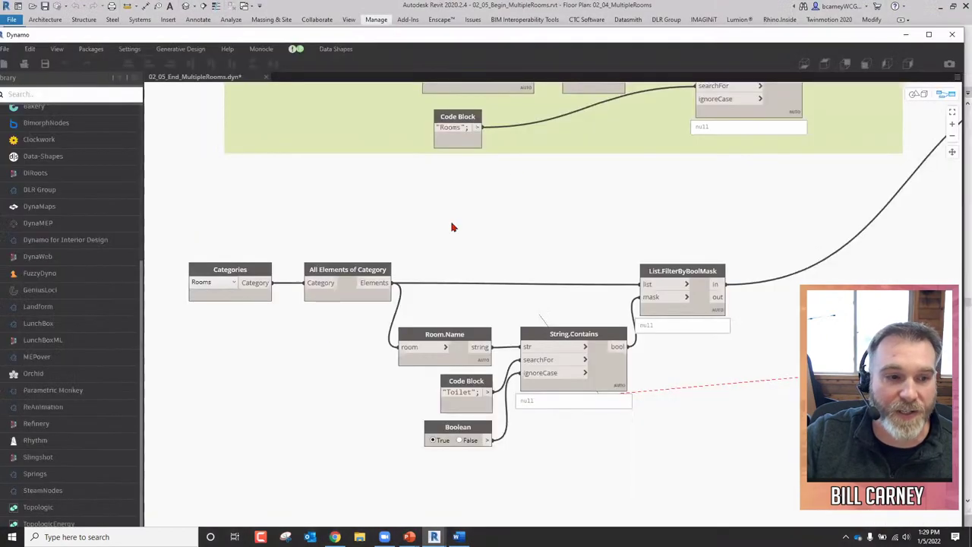
Step: Maximize Dynamo and pan across the previews for levels, floor types and Floor.ByOutlineTypeAndLevel's created floors
left_click(929, 35)
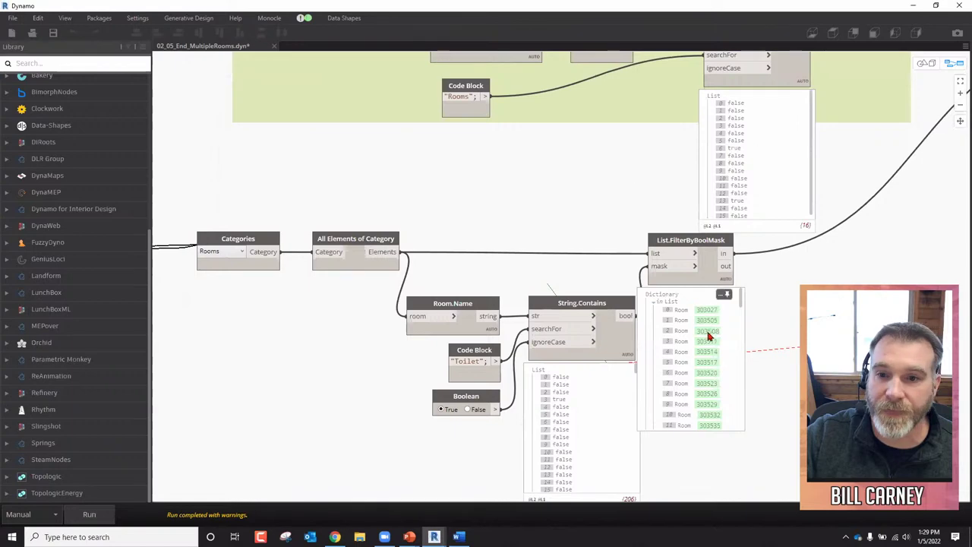
scroll(884, 249, "down", 3)
middle_click_drag(884, 249, 570, 290)
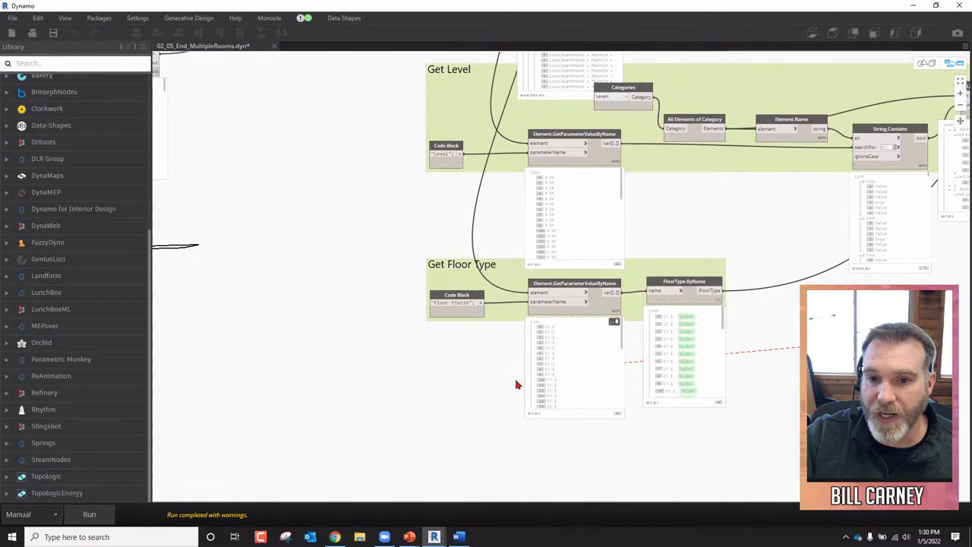
middle_click_drag(547, 397, 749, 391)
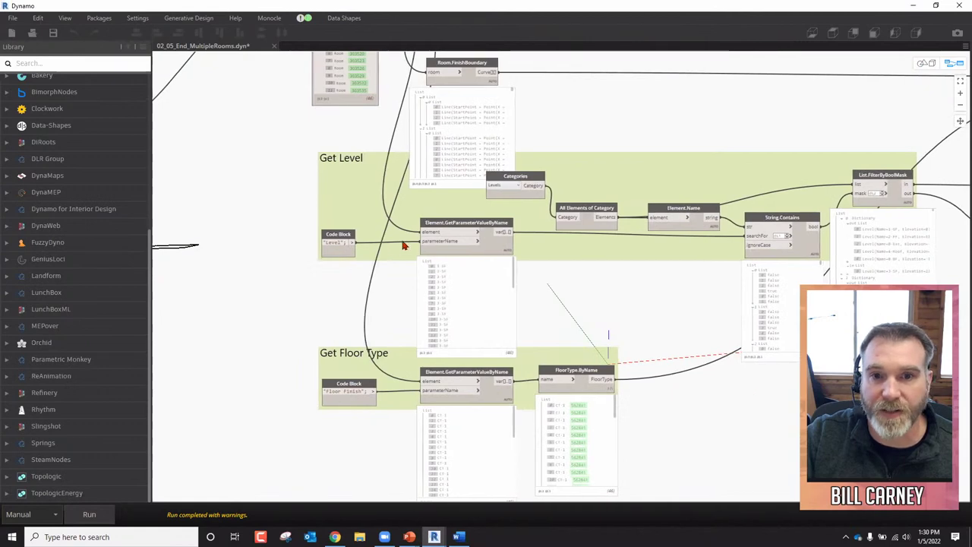
middle_click_drag(840, 91, 334, 202)
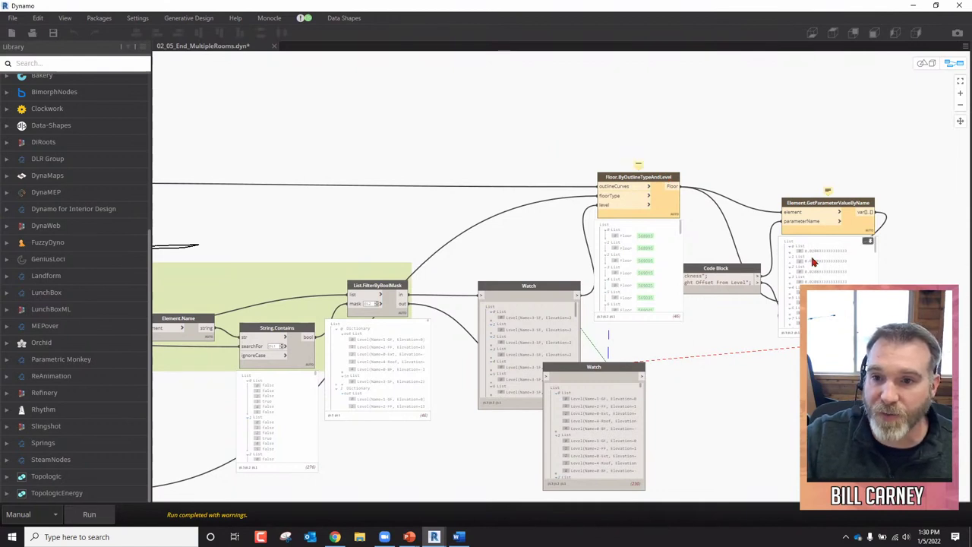
Step: Turn off Room Bounding for the new floor in Toilet F69, then clear the selection
left_click(919, 7)
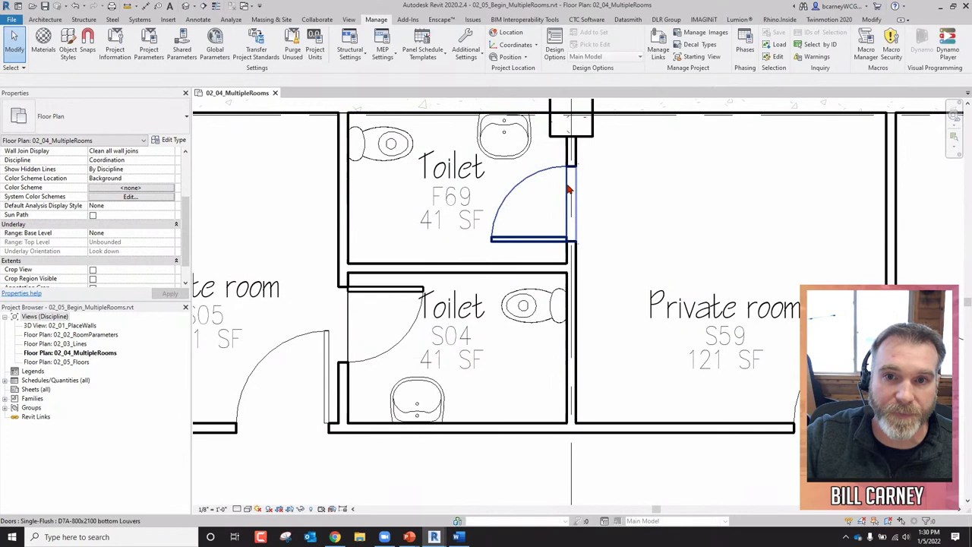
left_click(363, 187)
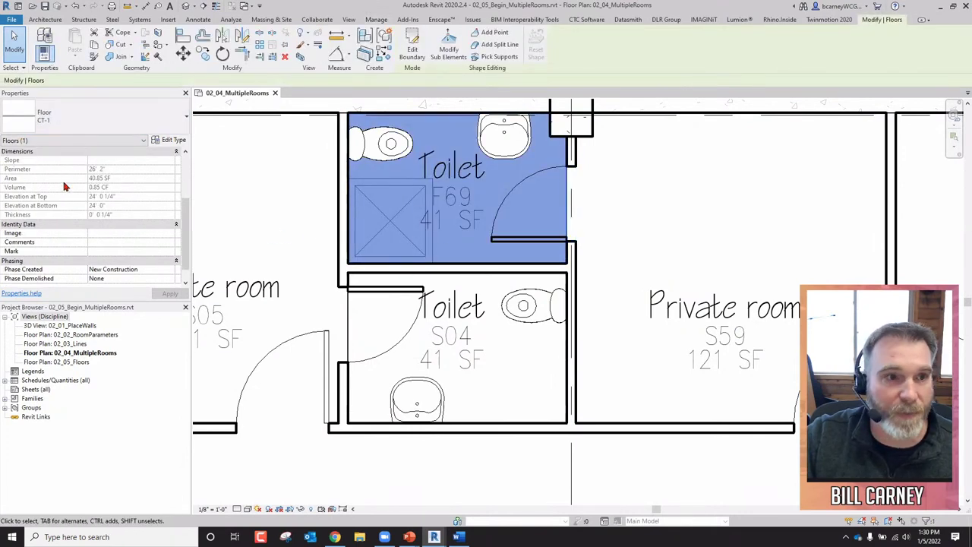
scroll(185, 228, "up", 3)
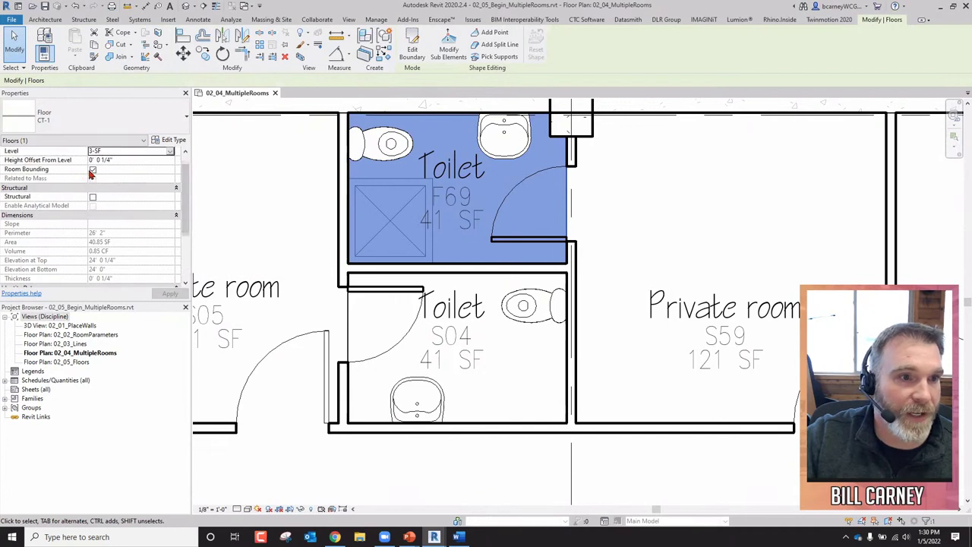
left_click(93, 170)
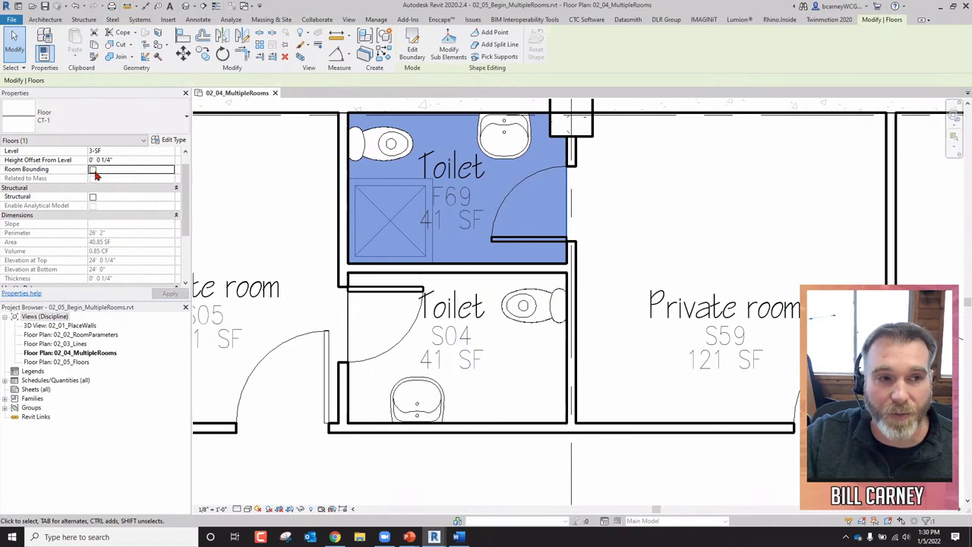
left_click(570, 205)
scroll(570, 206, "down", 3)
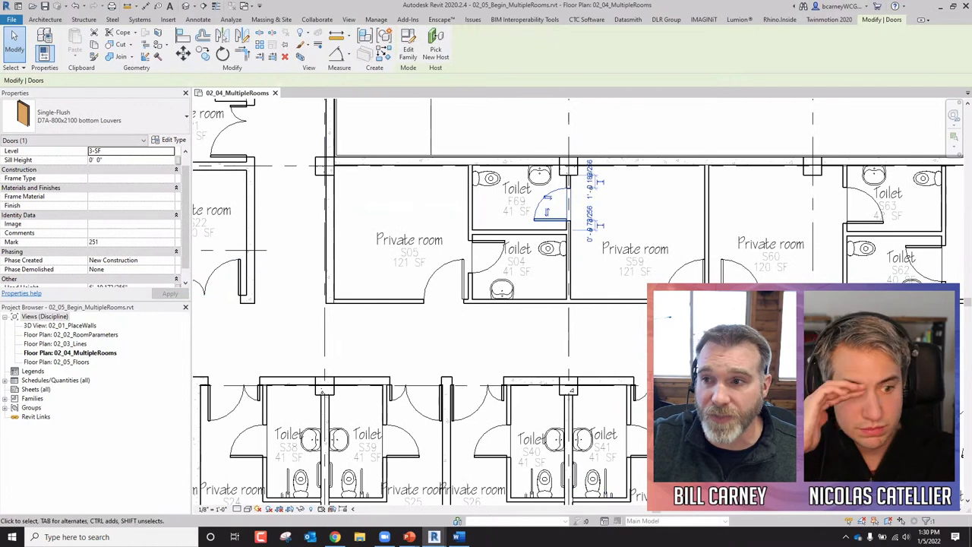
left_click(645, 336)
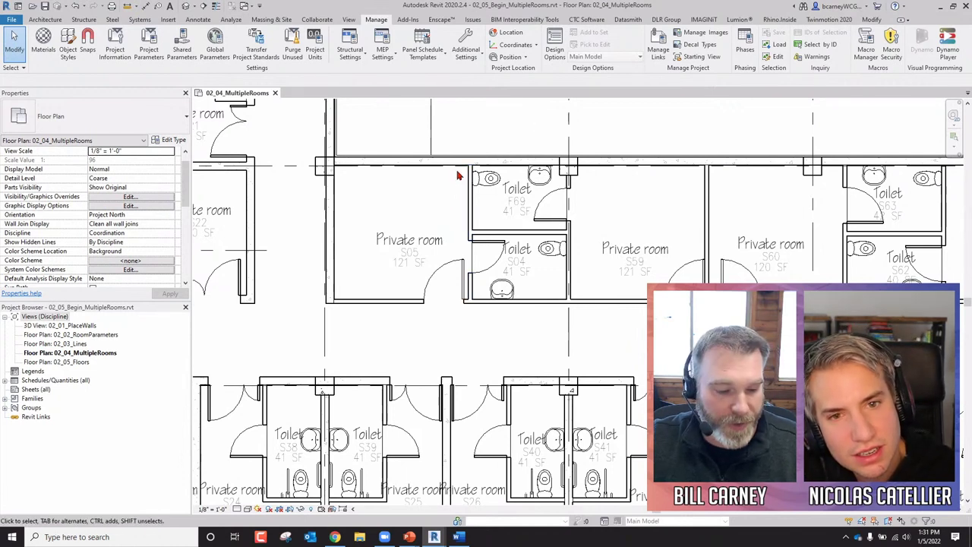
Step: Start a wall with WA using type WT-1 and location line Finish Face: Exterior
key("w")
key("a")
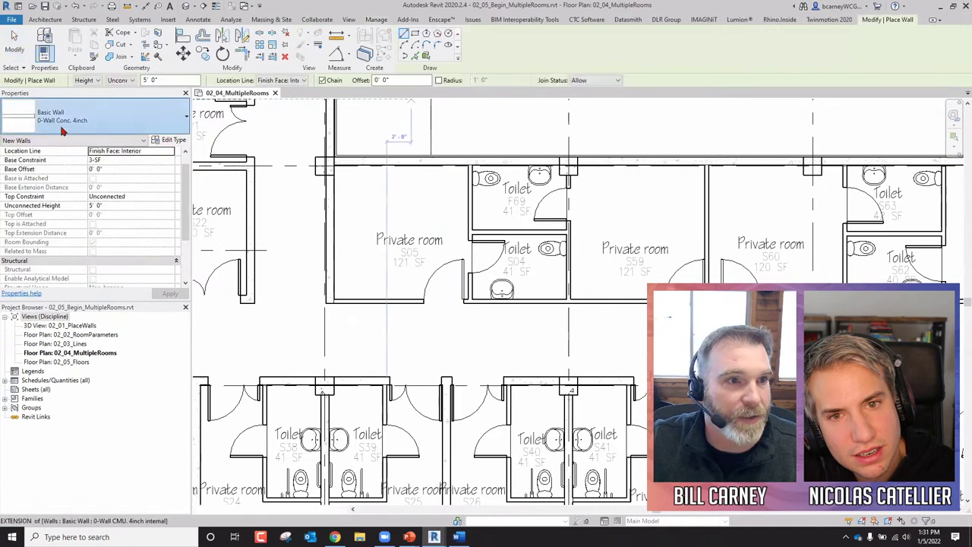
left_click(91, 116)
scroll(125, 207, "down", 5)
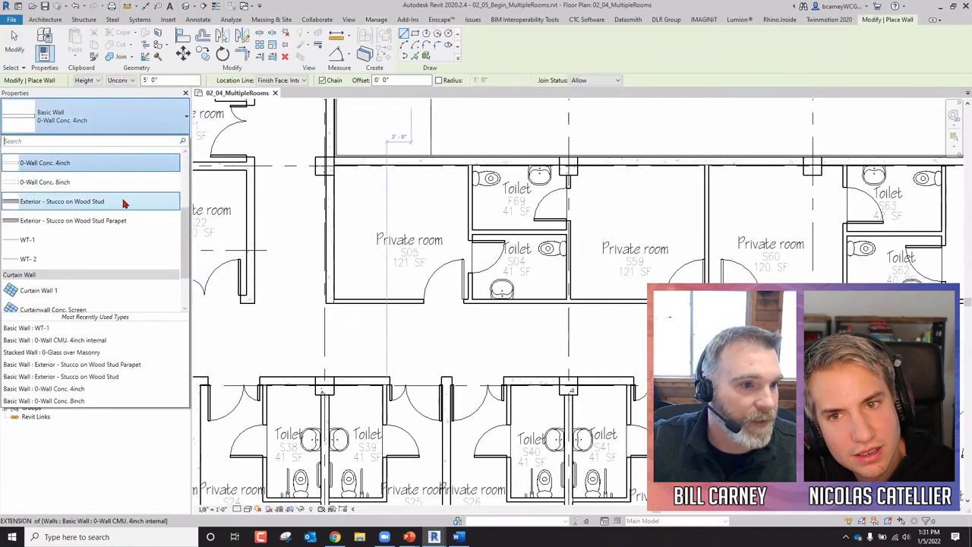
left_click(89, 235)
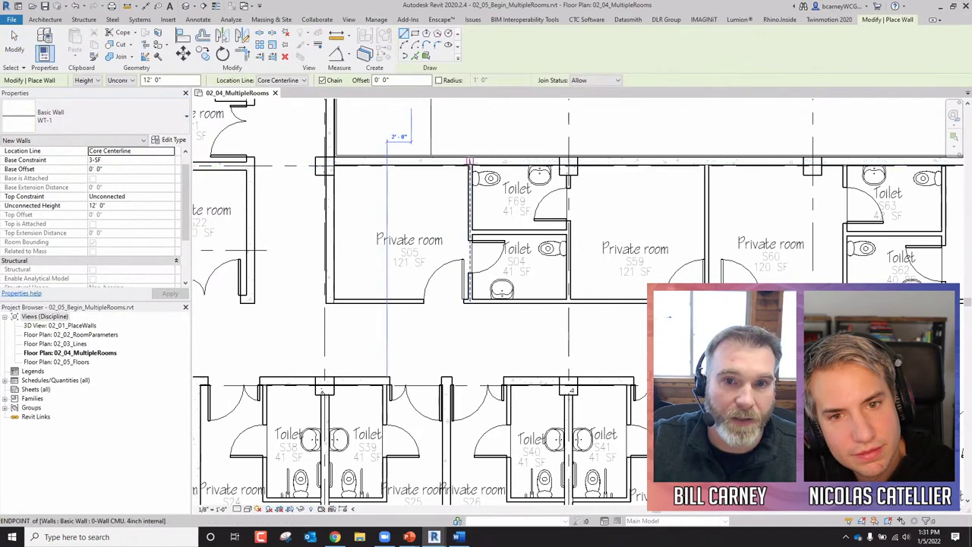
scroll(467, 161, "up", 2)
scroll(467, 160, "up", 3)
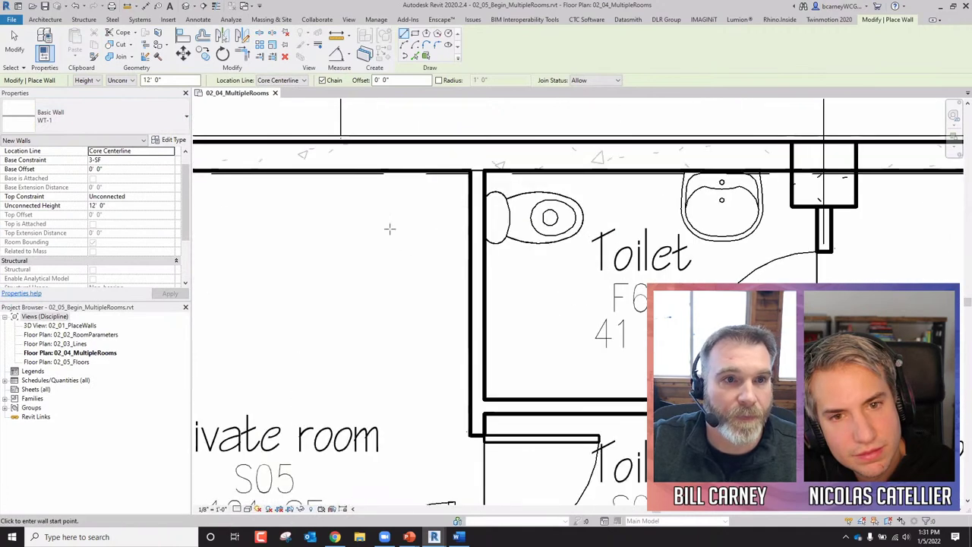
left_click(301, 80)
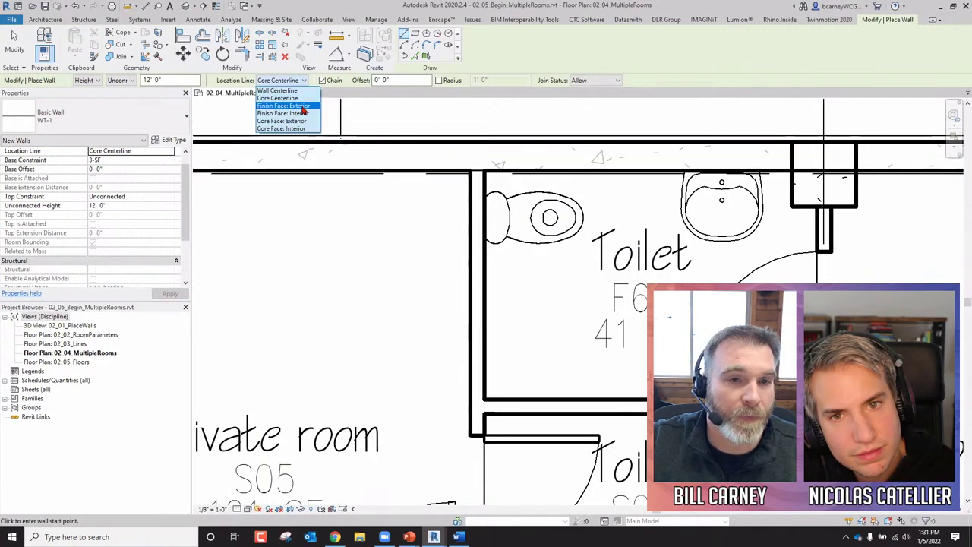
left_click(302, 106)
Step: Draw the WT-1 wall down the west side of Toilets F69 and S04
left_click(468, 170)
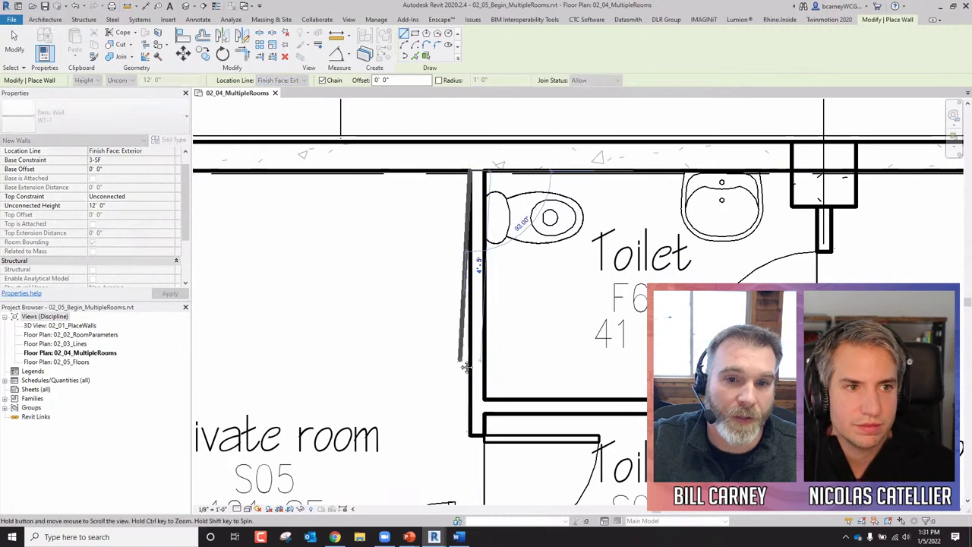
middle_click_drag(465, 367, 456, 85)
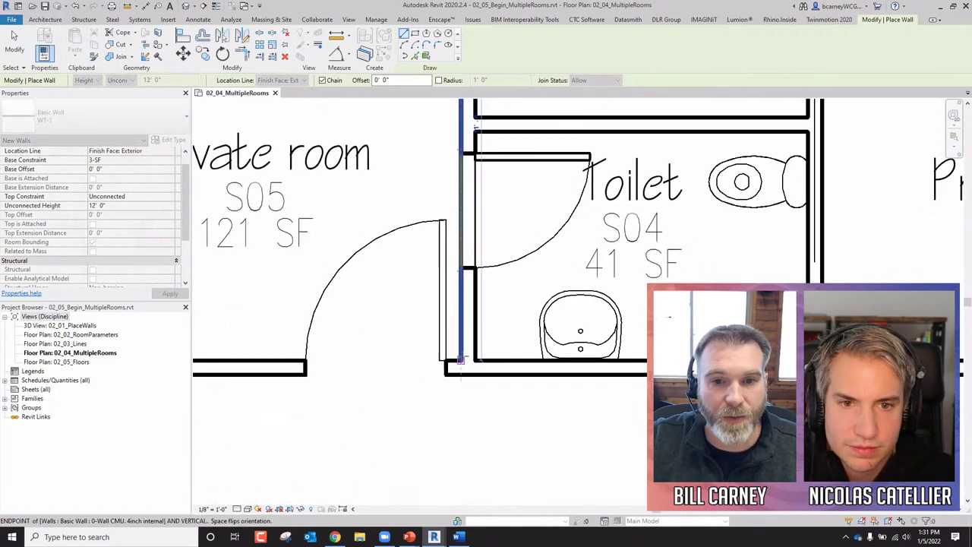
left_click(460, 358)
key("Escape")
key("Escape")
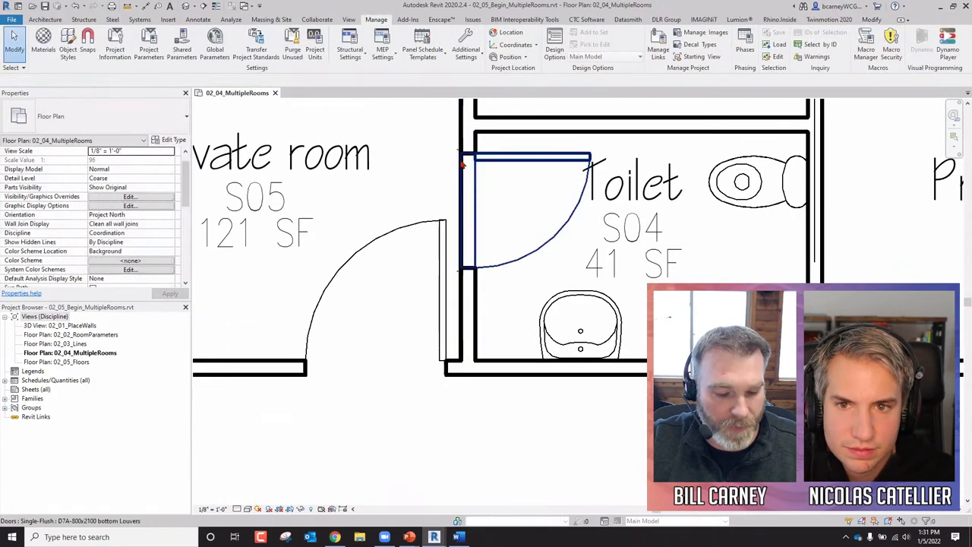
Step: Join the WT-1 wall's geometry with the horizontal wall to clean up the overlap
scroll(460, 164, "up", 3)
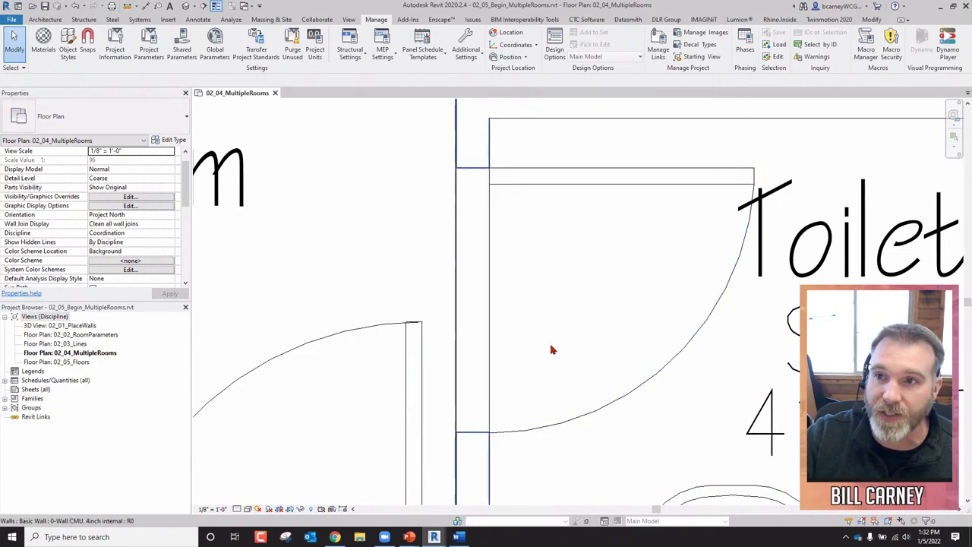
left_click(869, 20)
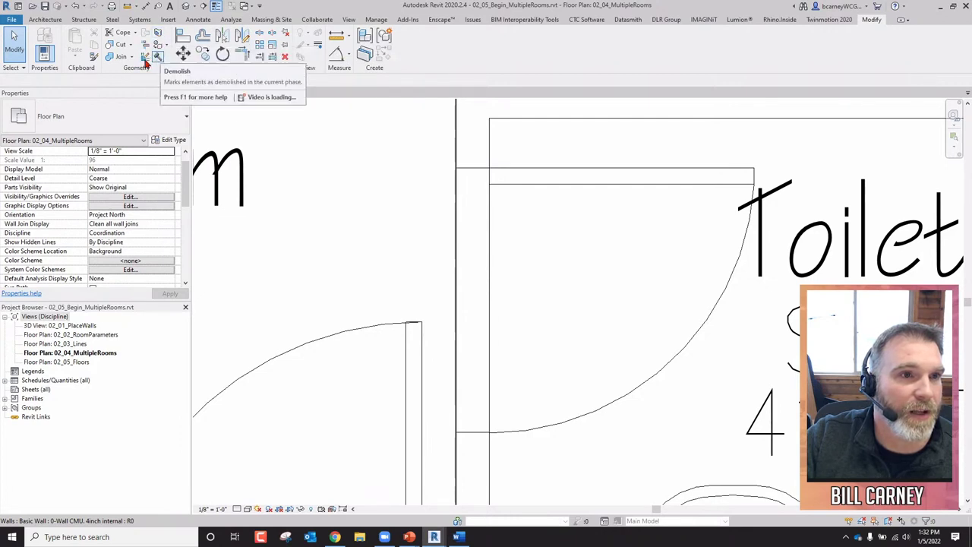
left_click(116, 56)
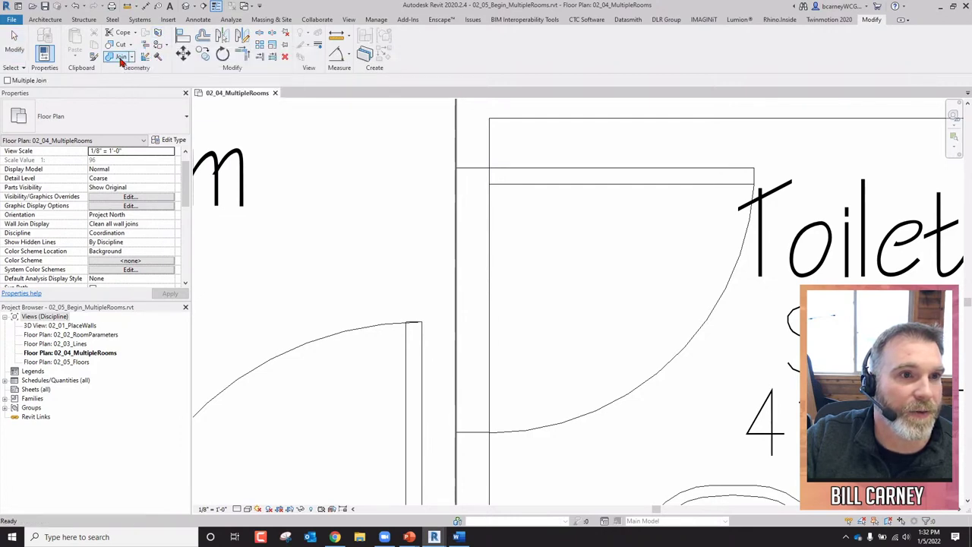
left_click(458, 184)
left_click(494, 147)
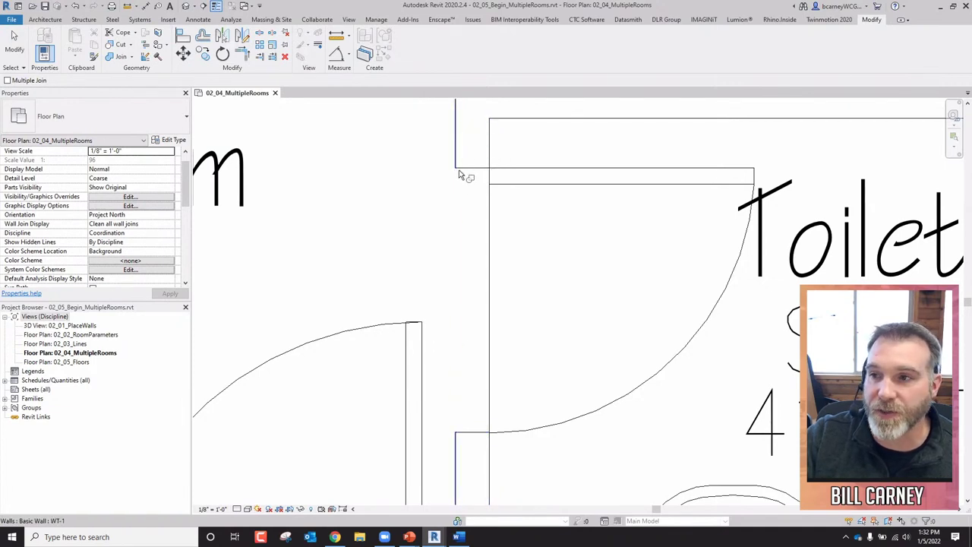
key("Escape")
Step: Inspect the toilet door and the wall between Private room S05 and the toilet
left_click(559, 178)
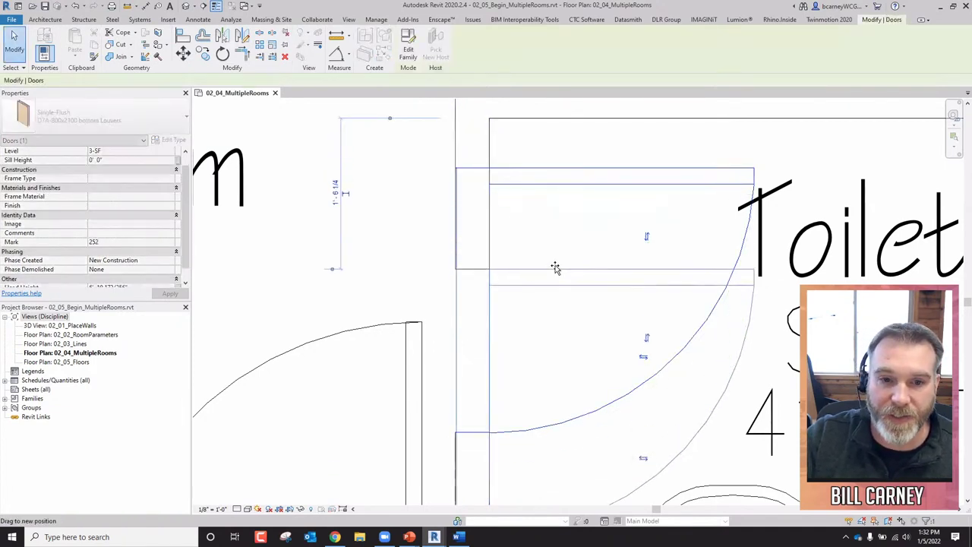
left_click(545, 304)
scroll(585, 130, "down", 4)
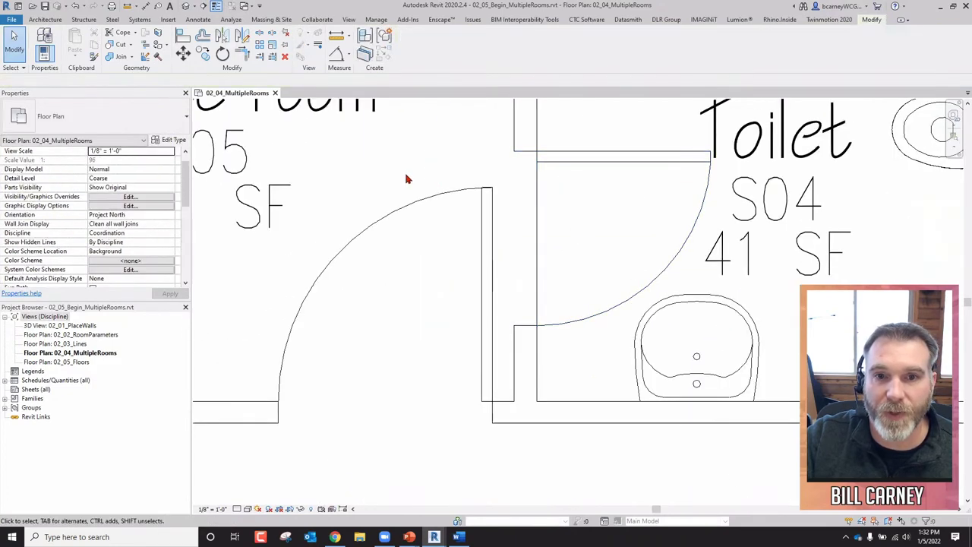
middle_click_drag(410, 185, 400, 220)
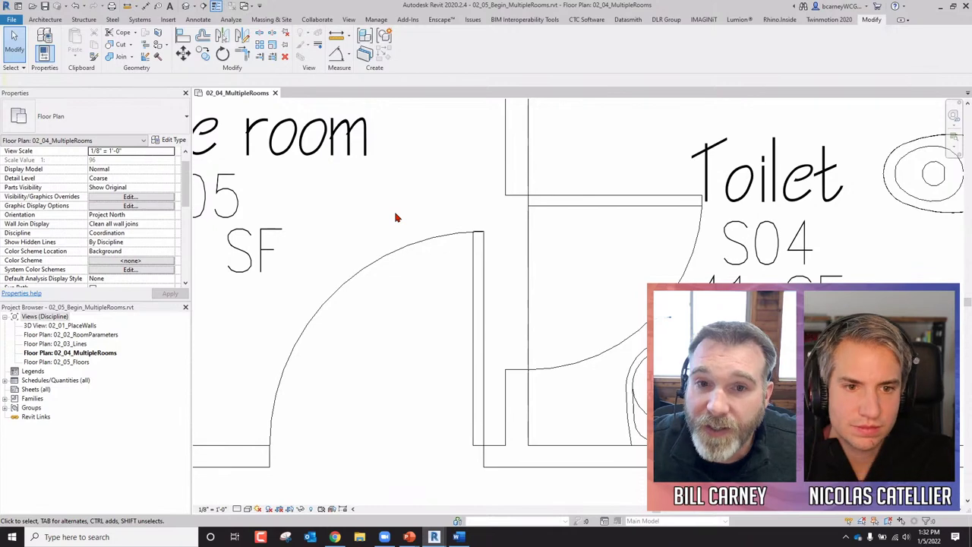
left_click(506, 148)
scroll(460, 185, "down", 5)
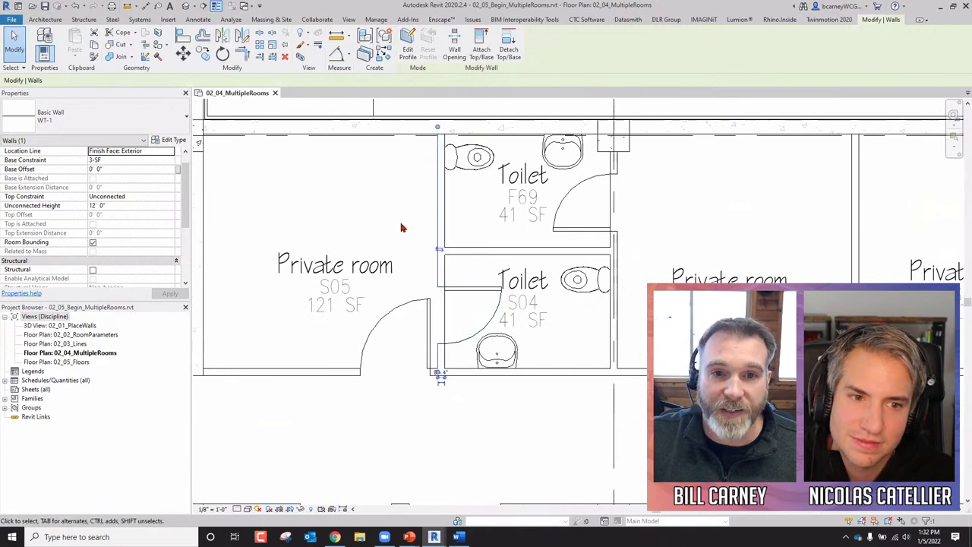
Step: Center the private rooms row, select the wall and Private room S05, then switch to PowerPoint
scroll(395, 224, "down", 4)
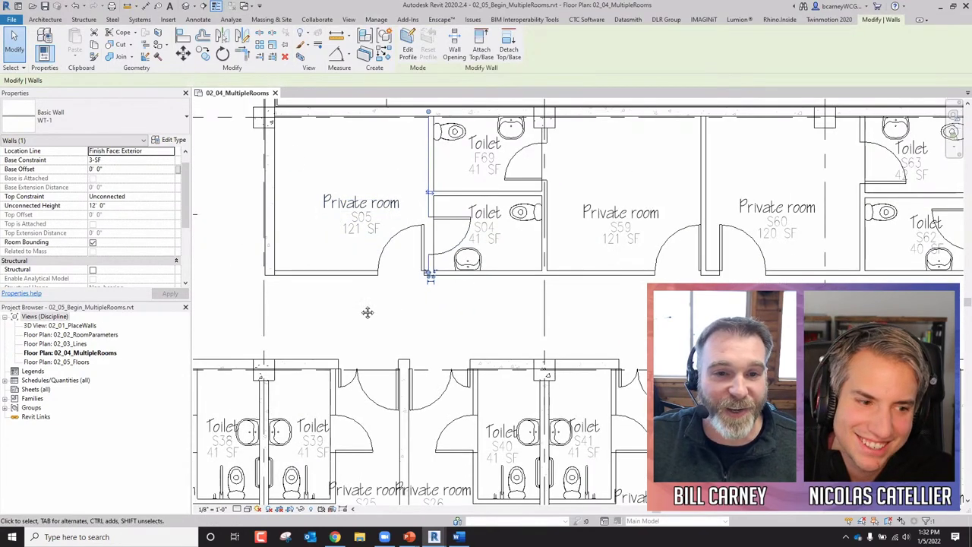
middle_click_drag(369, 310, 423, 379)
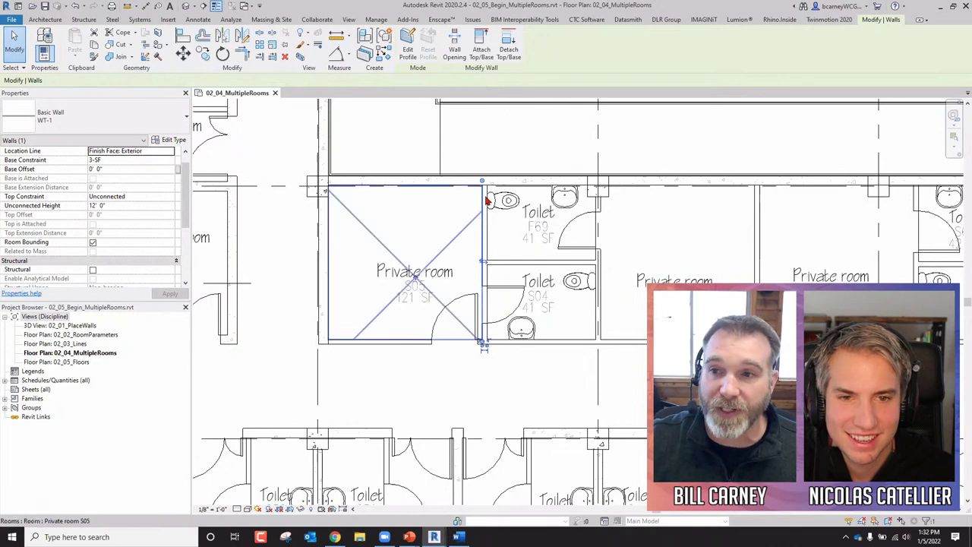
key("Escape")
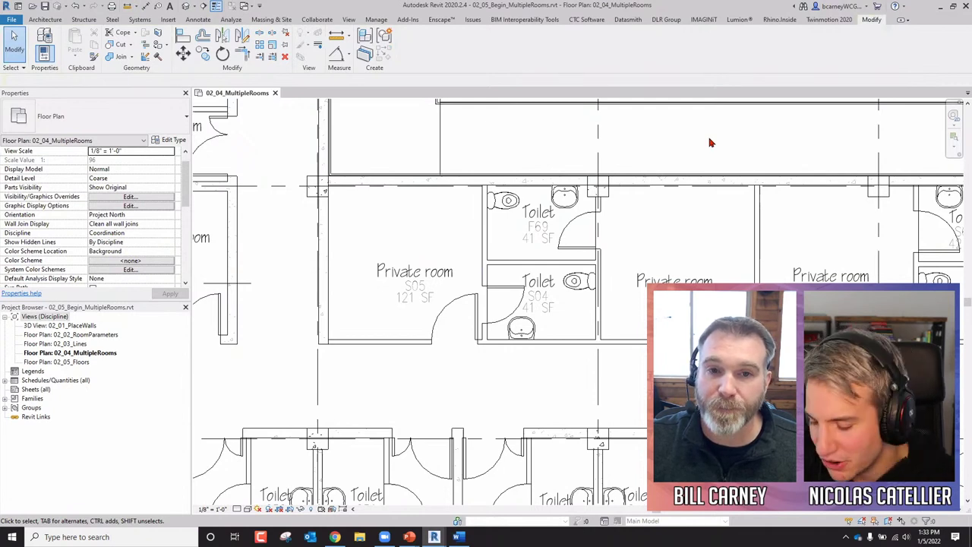
left_click(483, 228)
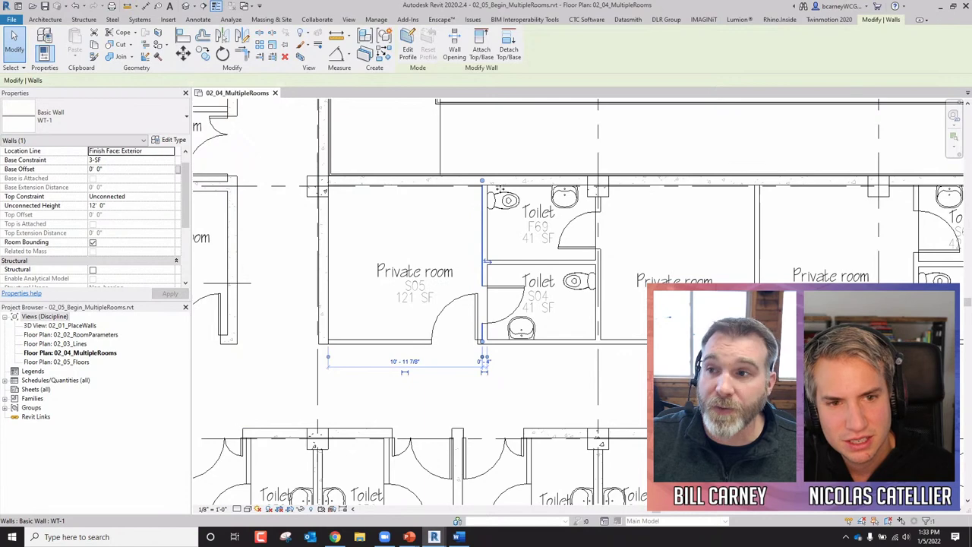
left_click(452, 244)
mouse_move(409, 535)
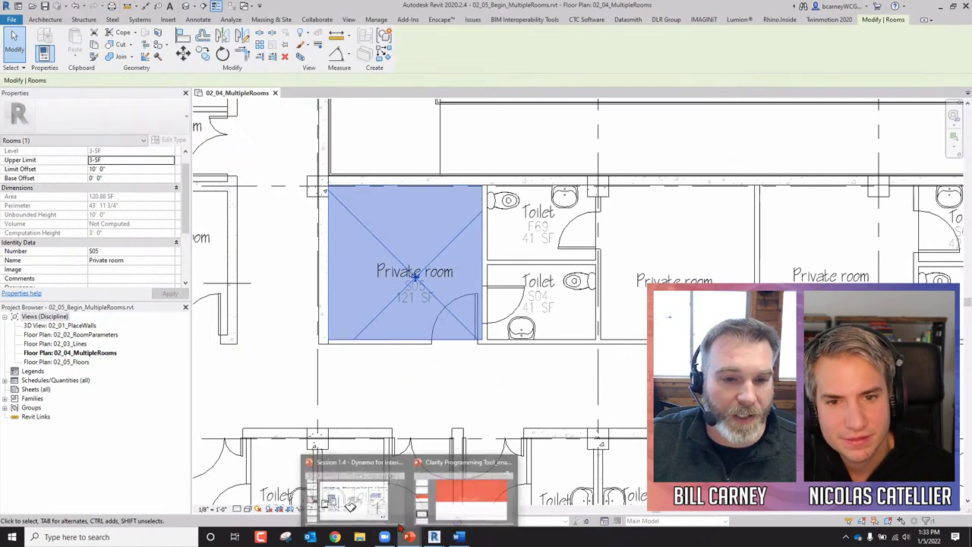
left_click(351, 495)
Step: Scroll the slide thumbnails around the slide 32 workflow, then minimize PowerPoint
scroll(68, 273, "up", 3)
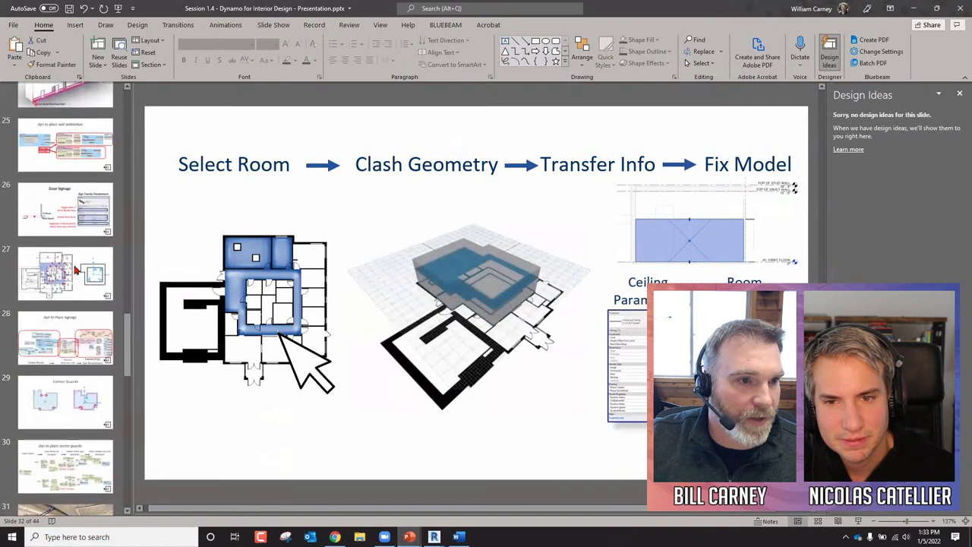
scroll(76, 272, "up", 3)
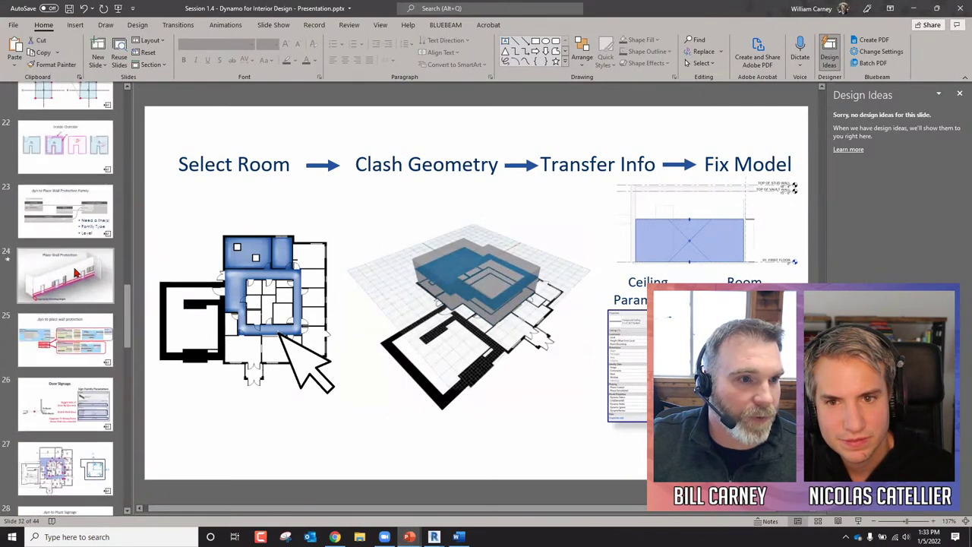
scroll(76, 258, "up", 2)
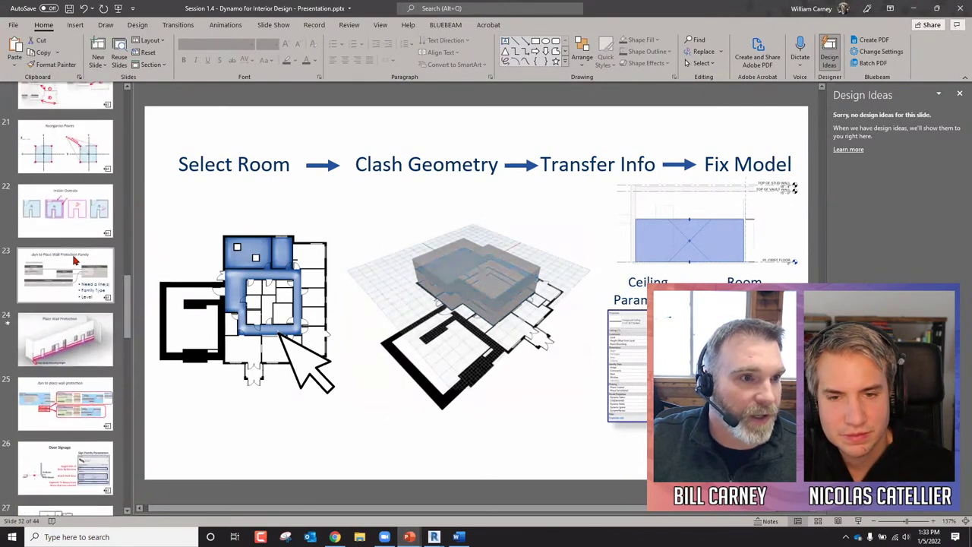
scroll(75, 261, "down", 9)
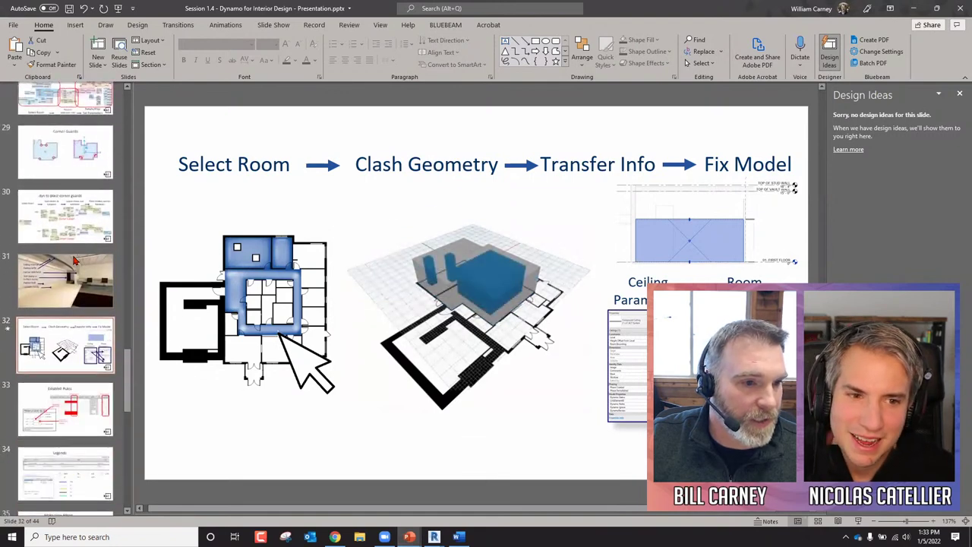
scroll(74, 261, "down", 8)
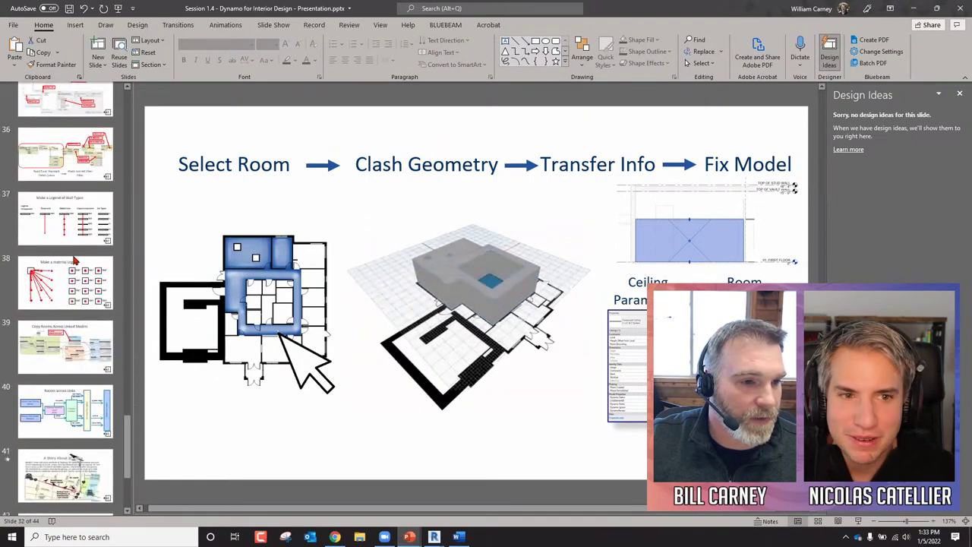
scroll(75, 260, "up", 8)
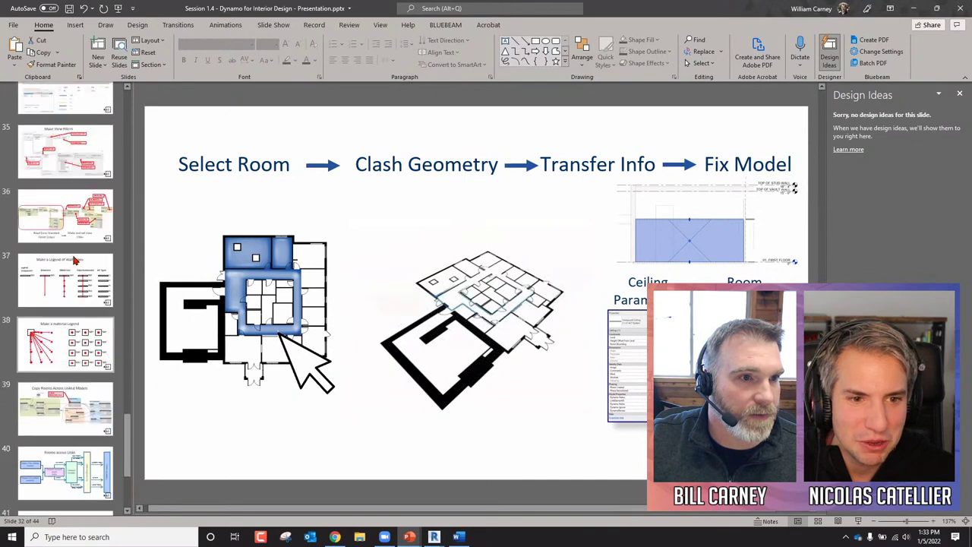
scroll(74, 261, "up", 4)
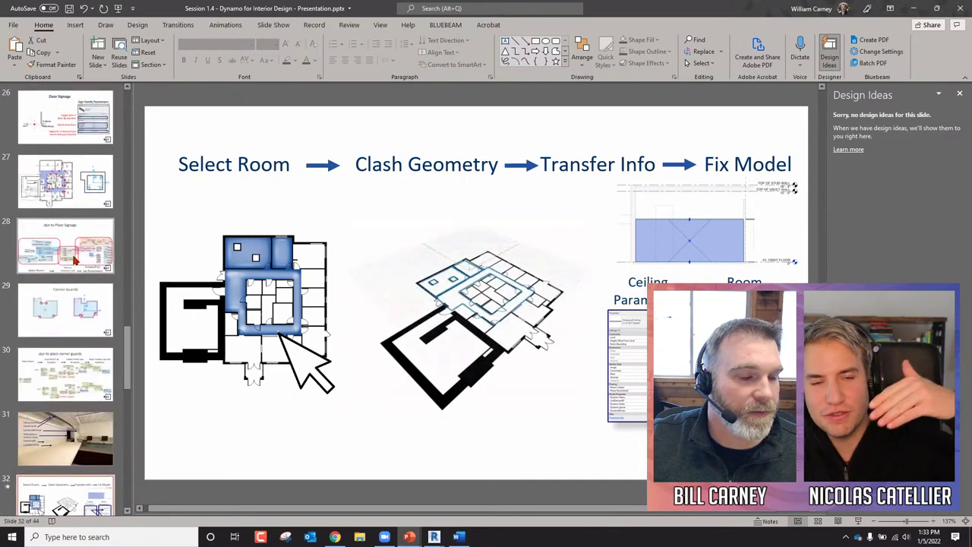
scroll(74, 260, "up", 3)
scroll(74, 261, "up", 5)
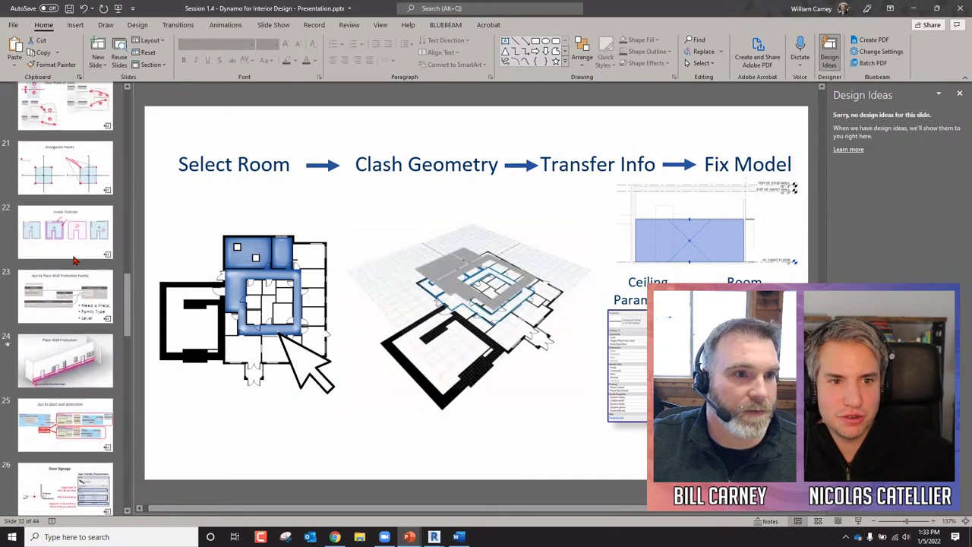
scroll(74, 260, "up", 4)
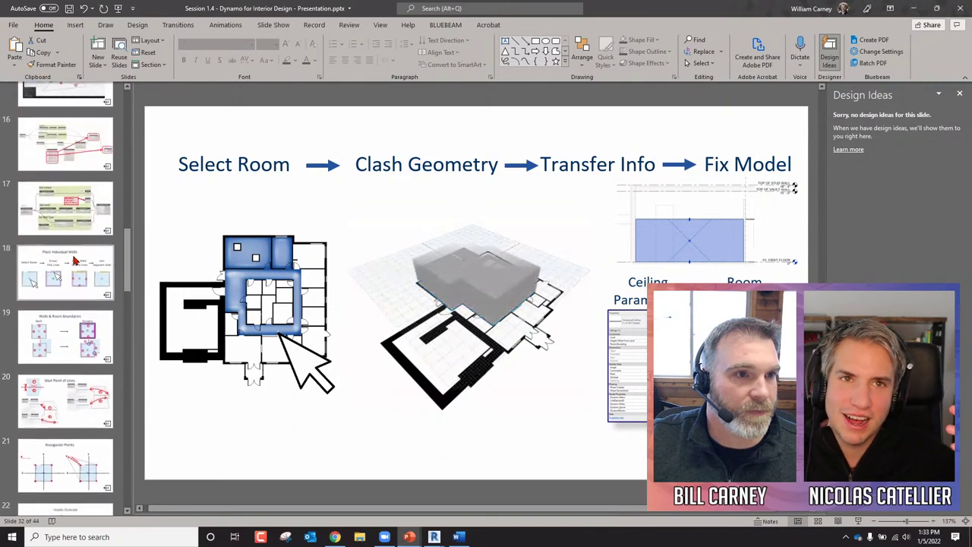
left_click(908, 7)
Step: Clear the room selection and start opening another Dynamo graph, discarding unsaved changes
left_click(510, 151)
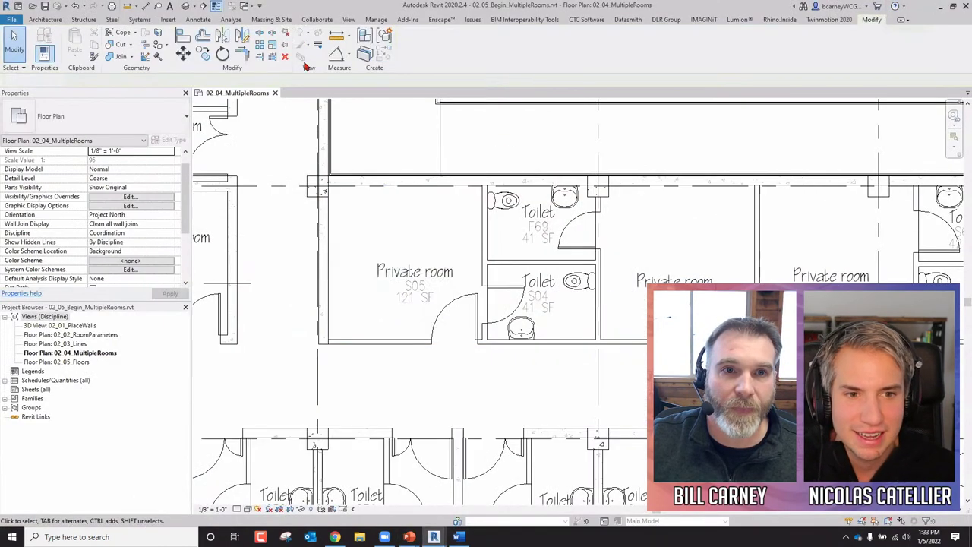
left_click(375, 20)
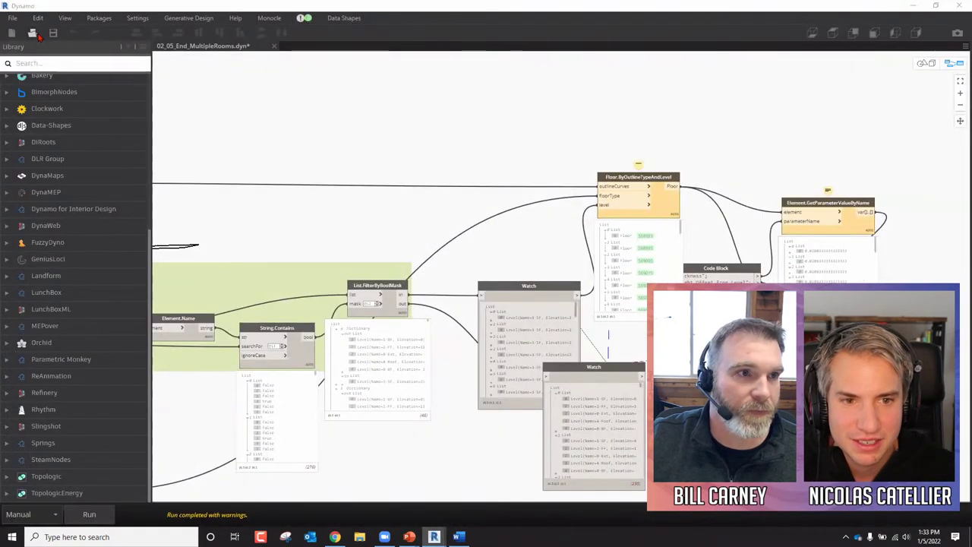
left_click(33, 33)
left_click(524, 291)
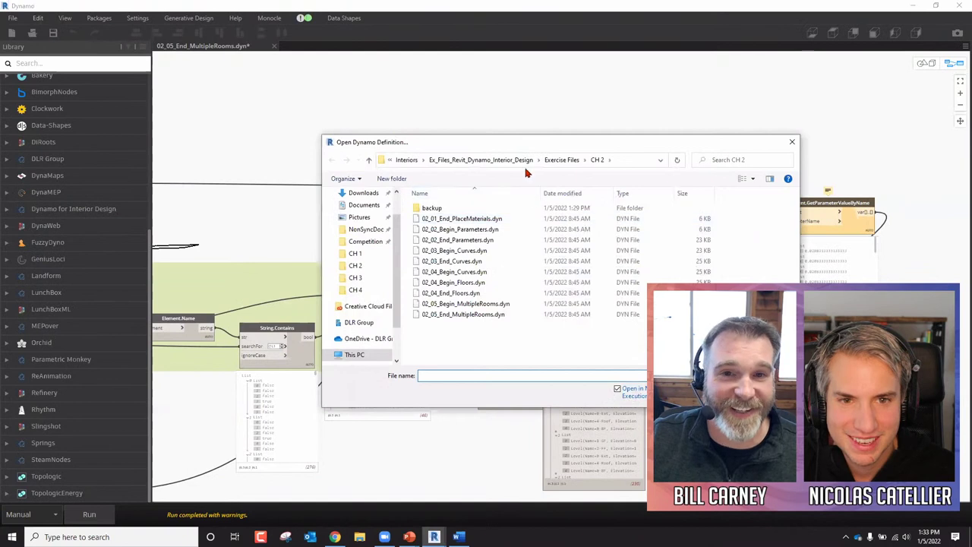
Step: Browse from the Desktop into Interiors From Jessica > Interiors Dynamo
scroll(360, 214, "up", 1)
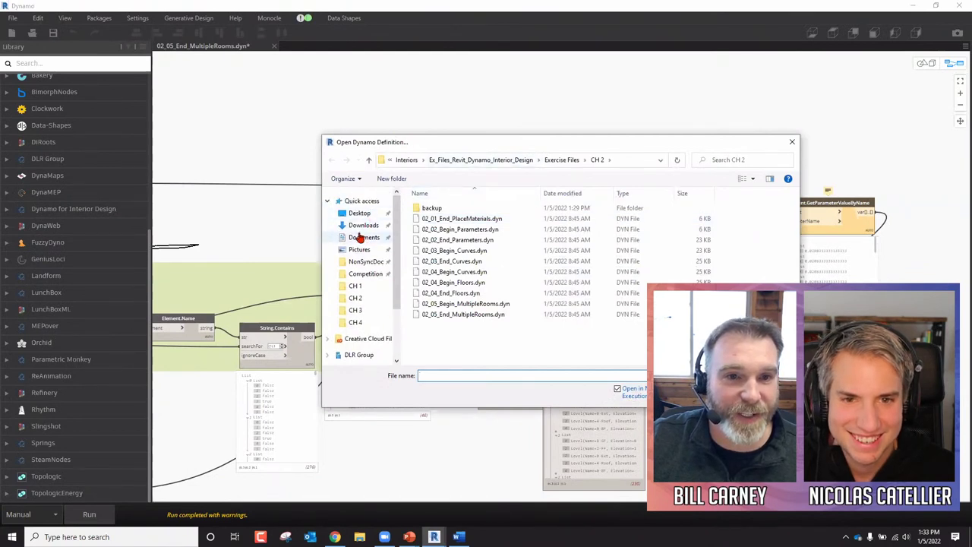
left_click(360, 214)
scroll(537, 281, "down", 1)
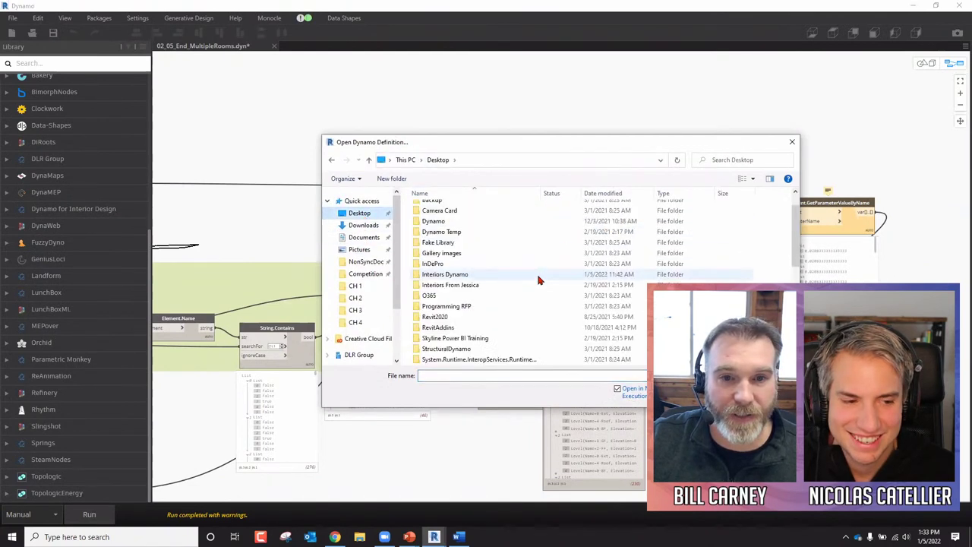
double_click(449, 275)
left_click(444, 159)
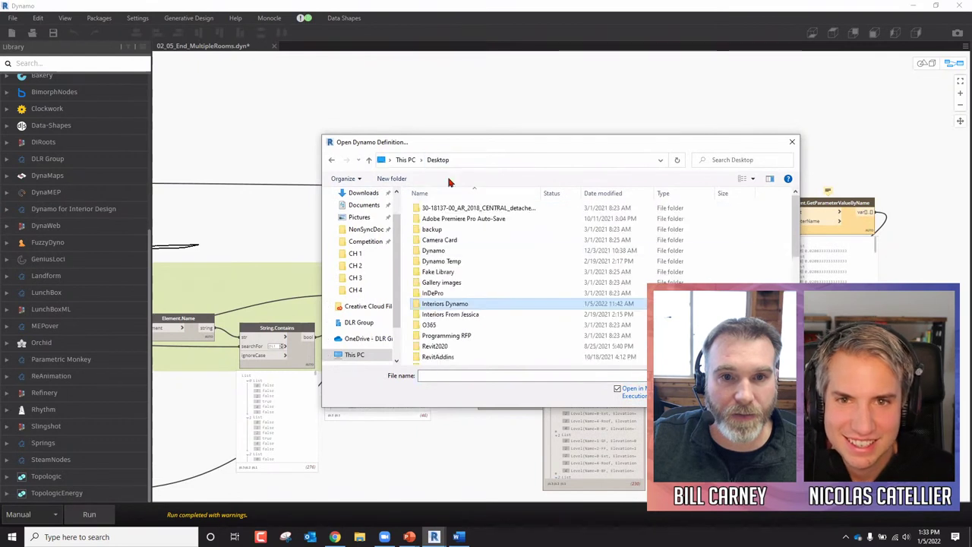
double_click(450, 314)
double_click(436, 208)
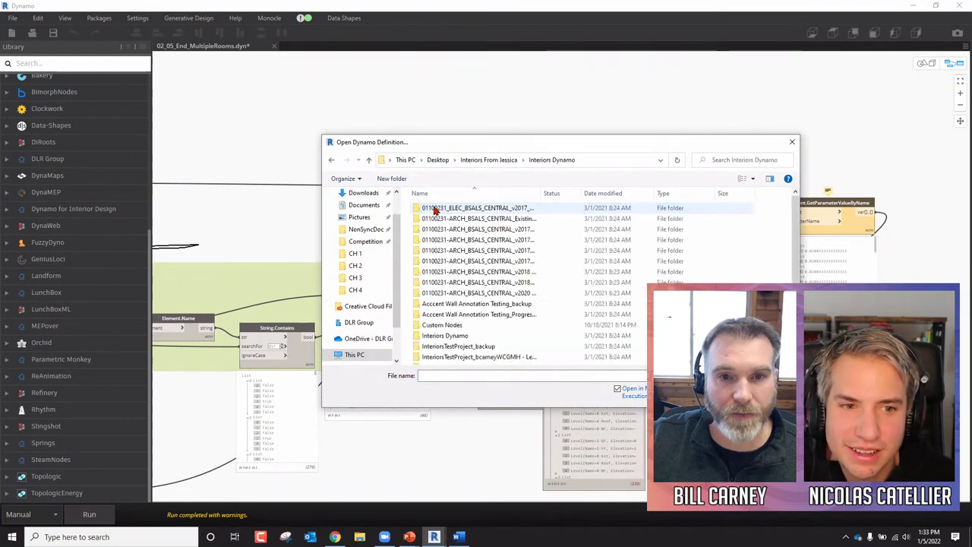
Step: Open Create WALL Finishes.dyn from the inner Interiors Dynamo > Workspaces folder
scroll(532, 302, "down", 1)
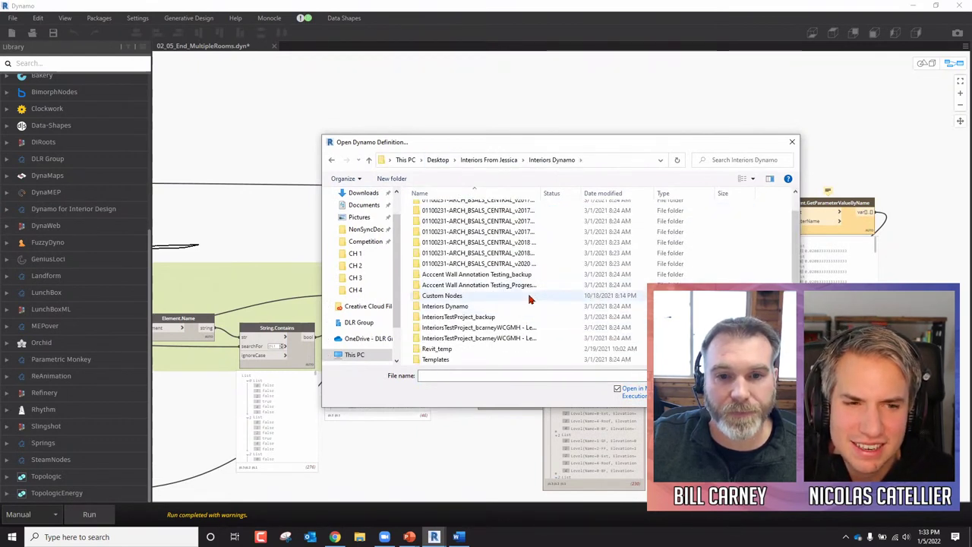
scroll(529, 299, "down", 2)
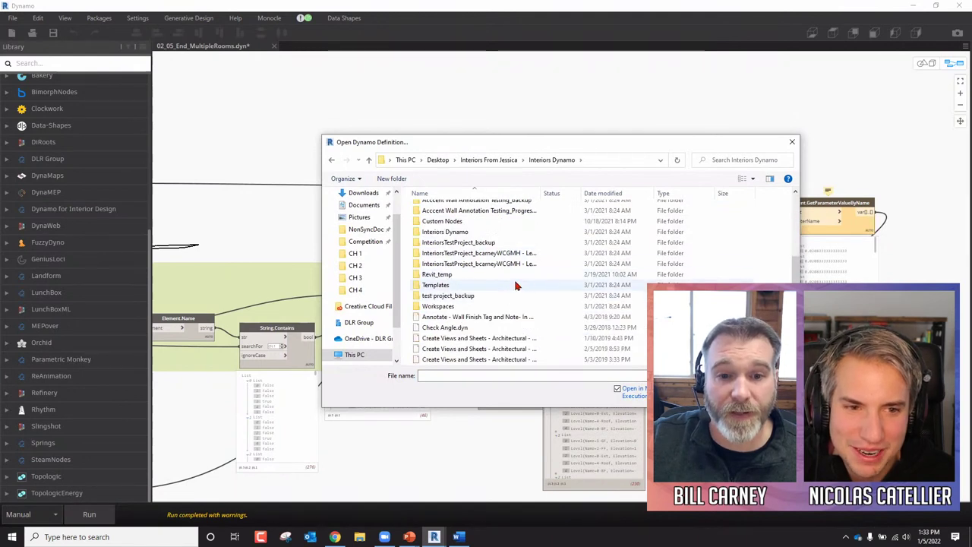
scroll(459, 297, "up", 2)
double_click(448, 290)
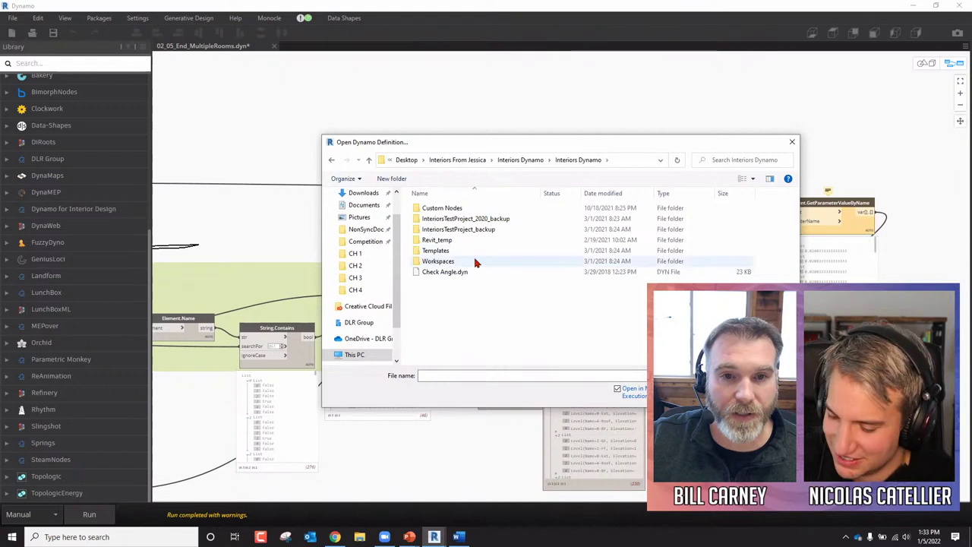
double_click(438, 261)
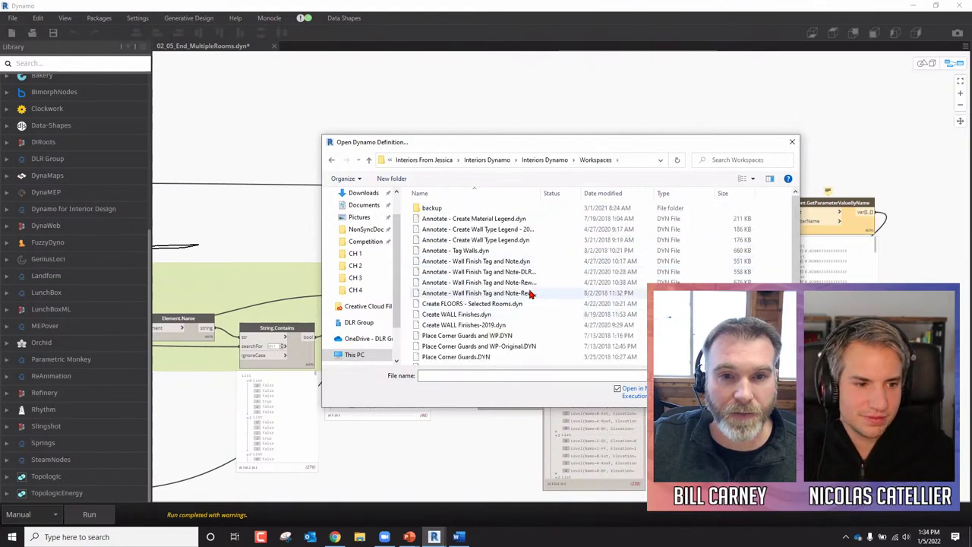
scroll(554, 278, "down", 1)
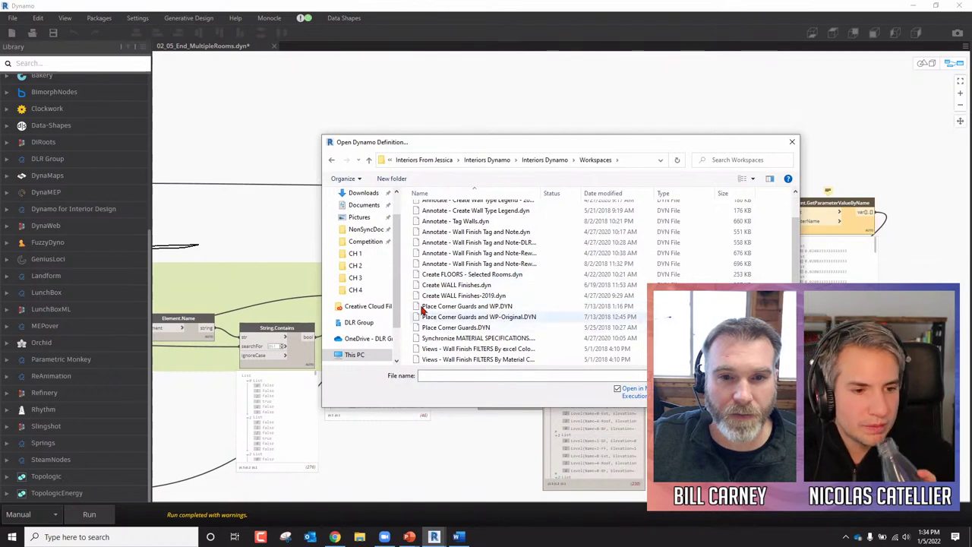
left_click(465, 285)
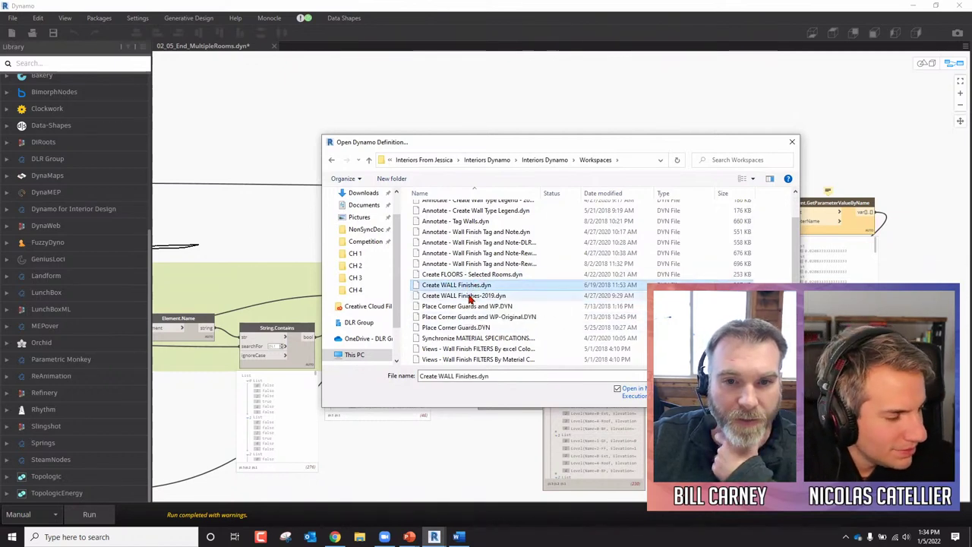
key("Return")
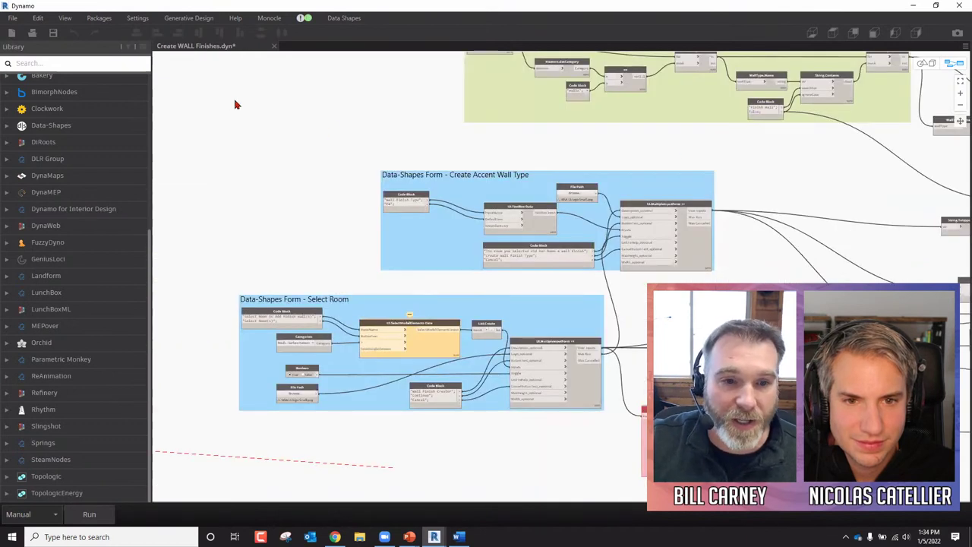
Step: Review the Create Accent Wall Type and Select Room node groups, then close Dynamo
scroll(749, 272, "down", 1)
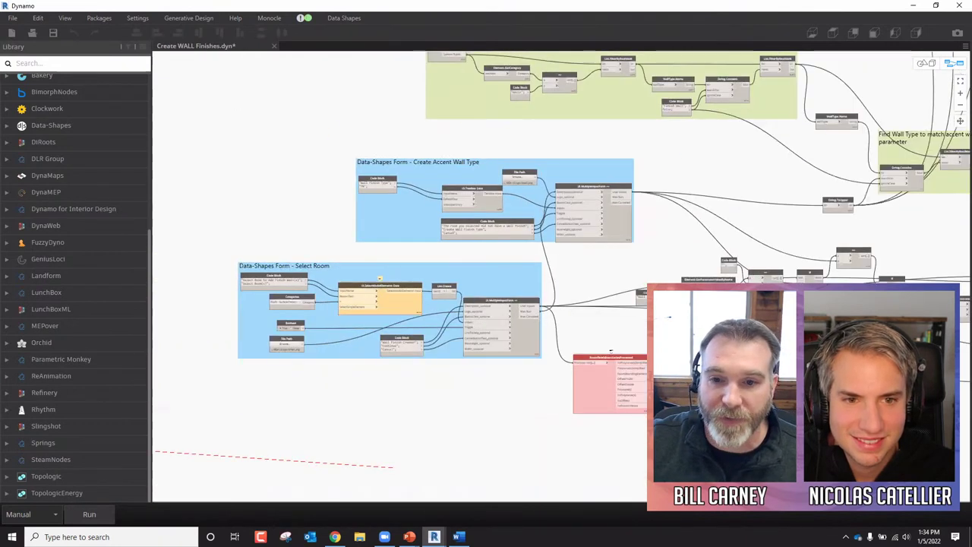
scroll(655, 387, "up", 2)
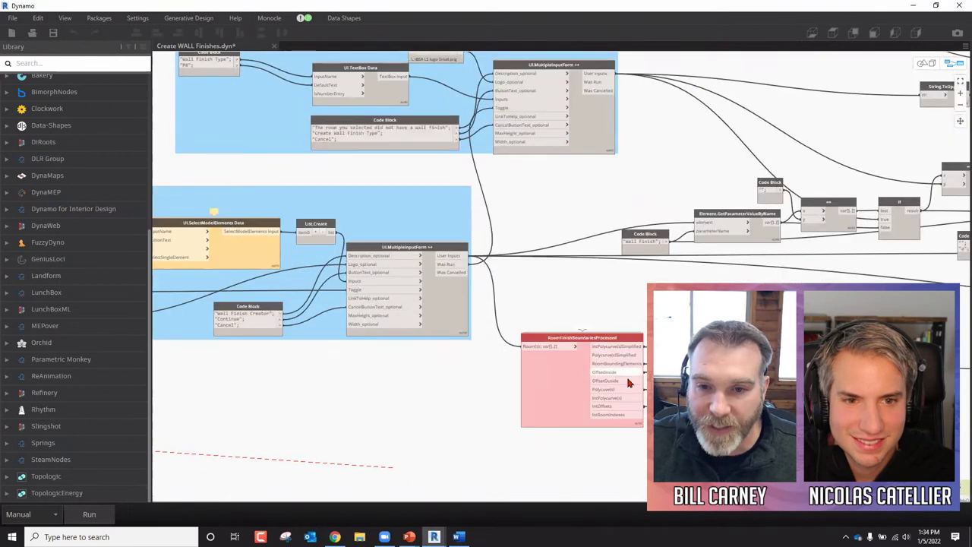
scroll(814, 448, "down", 3)
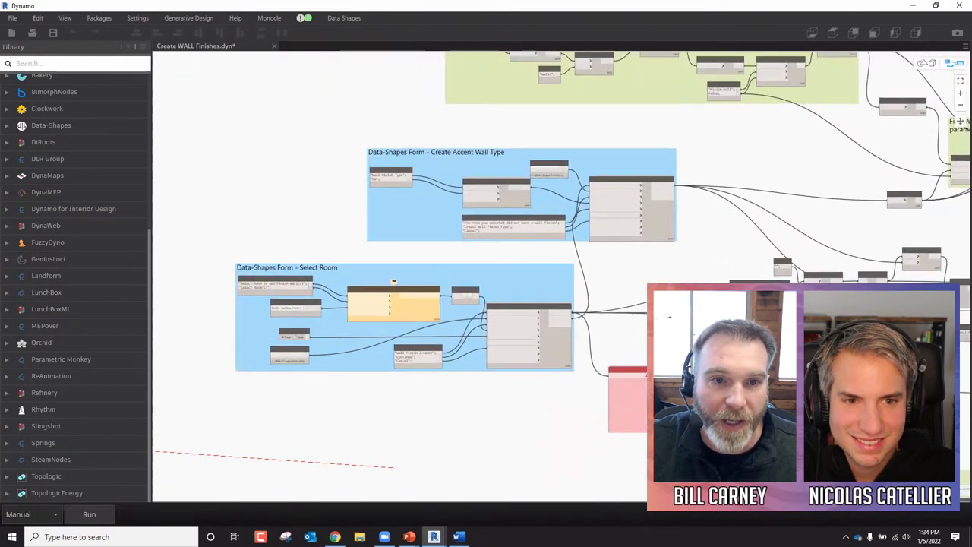
middle_click_drag(681, 275, 423, 279)
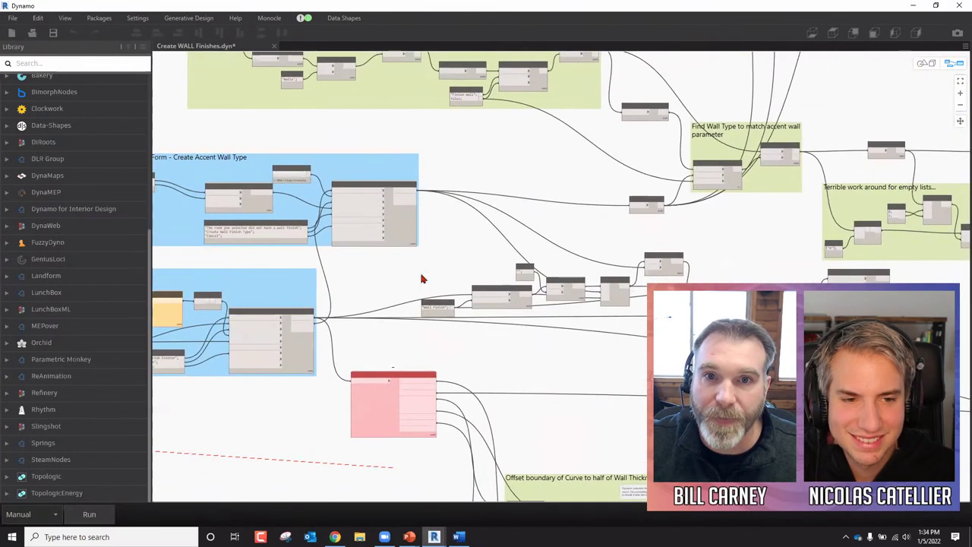
left_click(950, 9)
Step: Close Dynamo without saving the graph and minimize Chrome to reveal the Revit plan
left_click(524, 291)
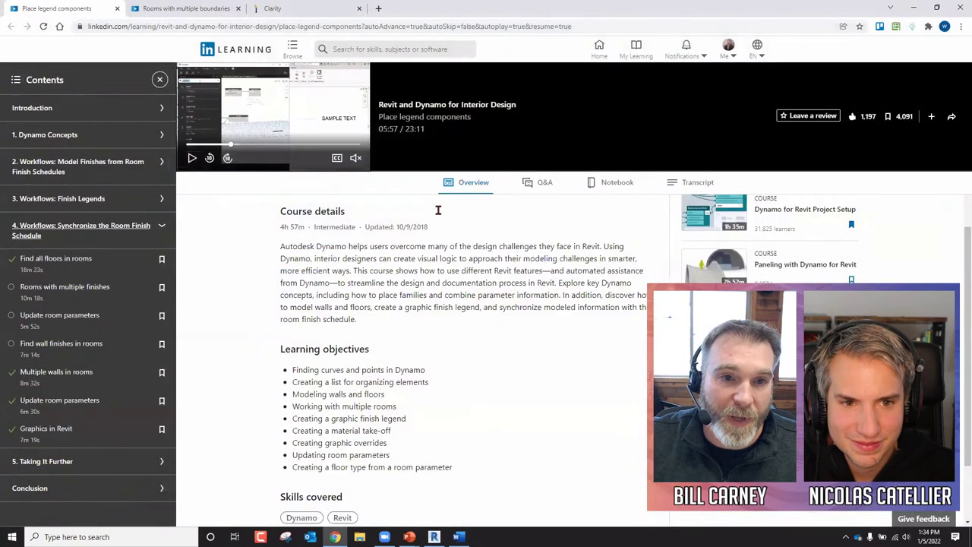
left_click(914, 9)
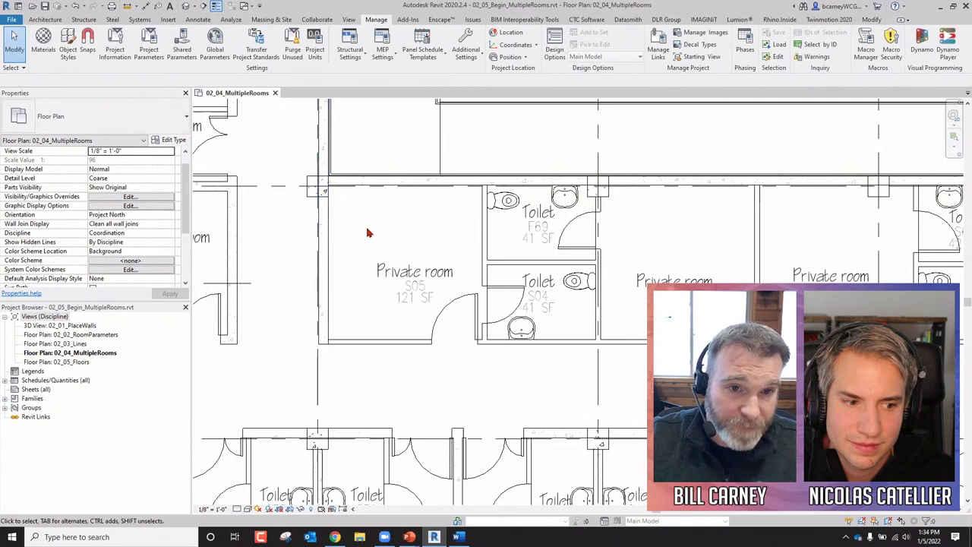
left_click(338, 203)
left_click_drag(187, 196, 184, 243)
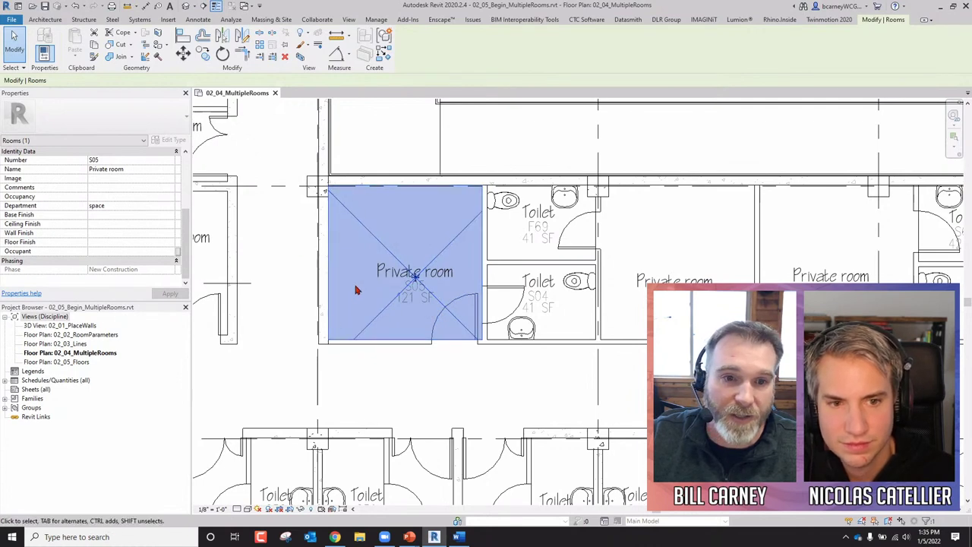
key("Escape")
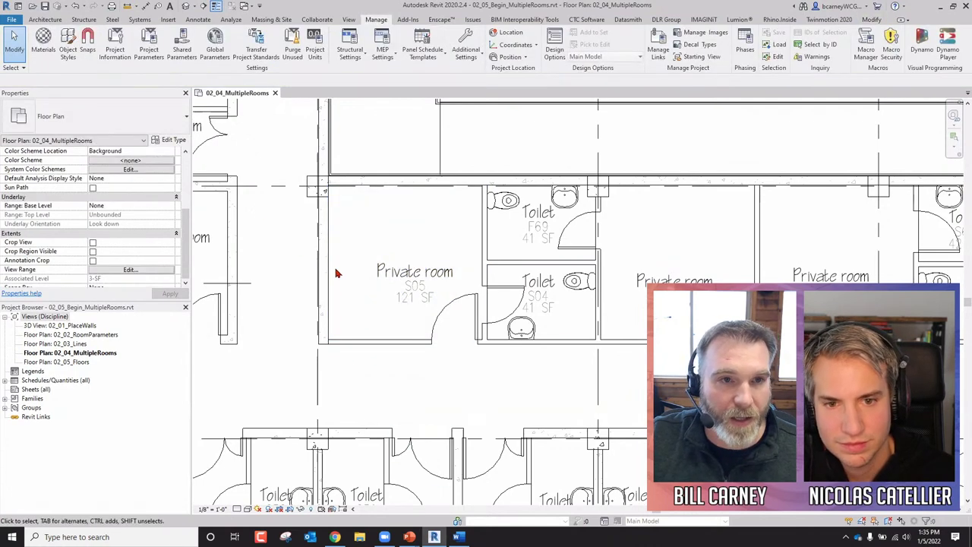
scroll(278, 218, "down", 6)
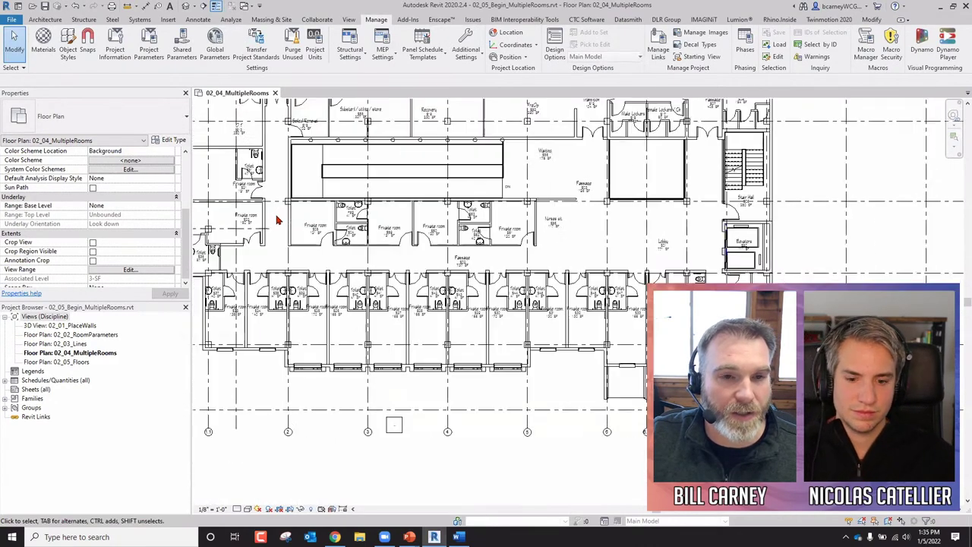
scroll(277, 218, "down", 1)
middle_click_drag(308, 263, 313, 298)
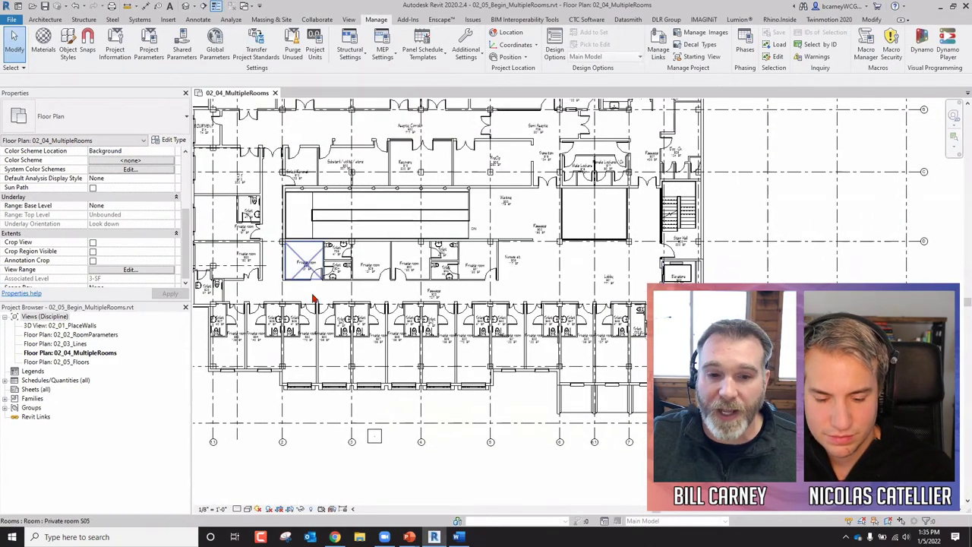
mouse_move(408, 537)
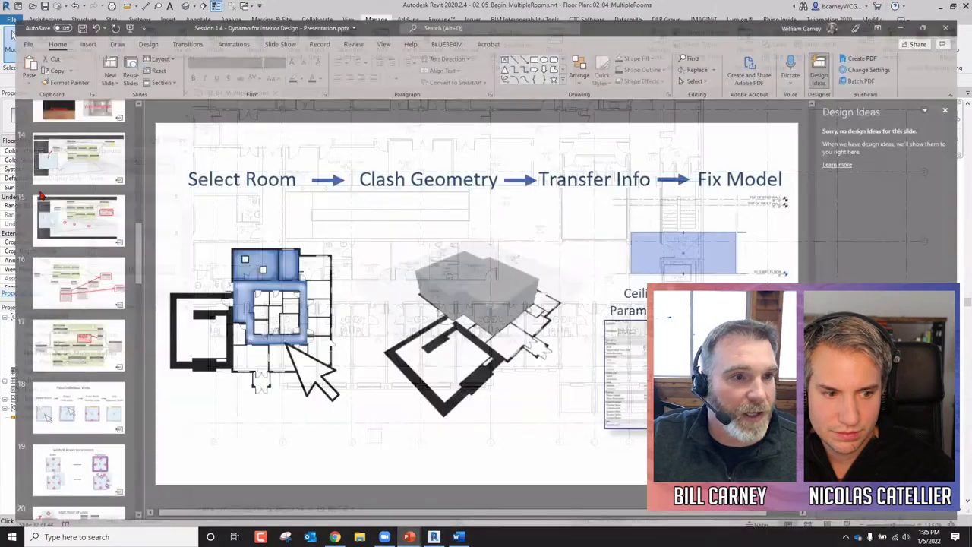
Step: Go to slide 9 showing the Schematic Design and Construction Documents finish plans
scroll(33, 402, "up", 5)
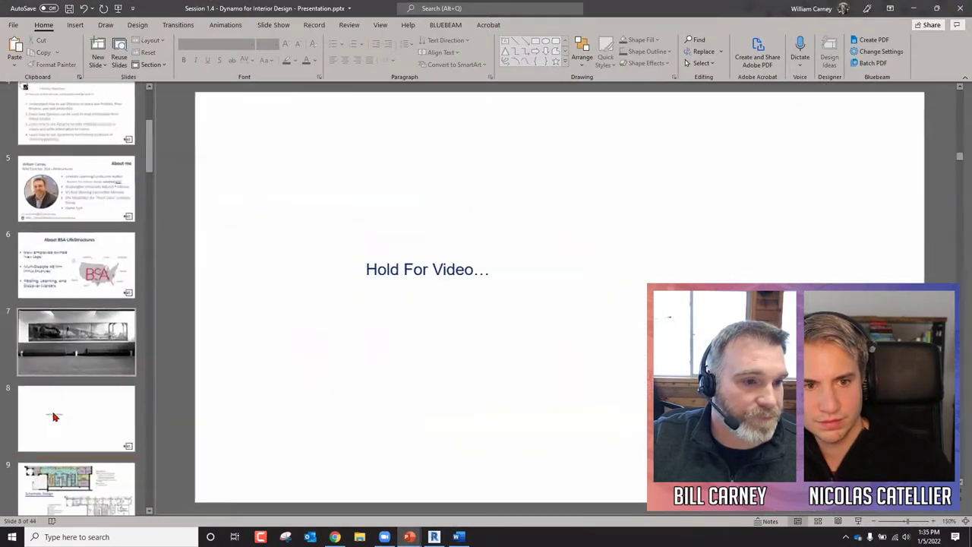
key("Up")
key("Down")
key("Down")
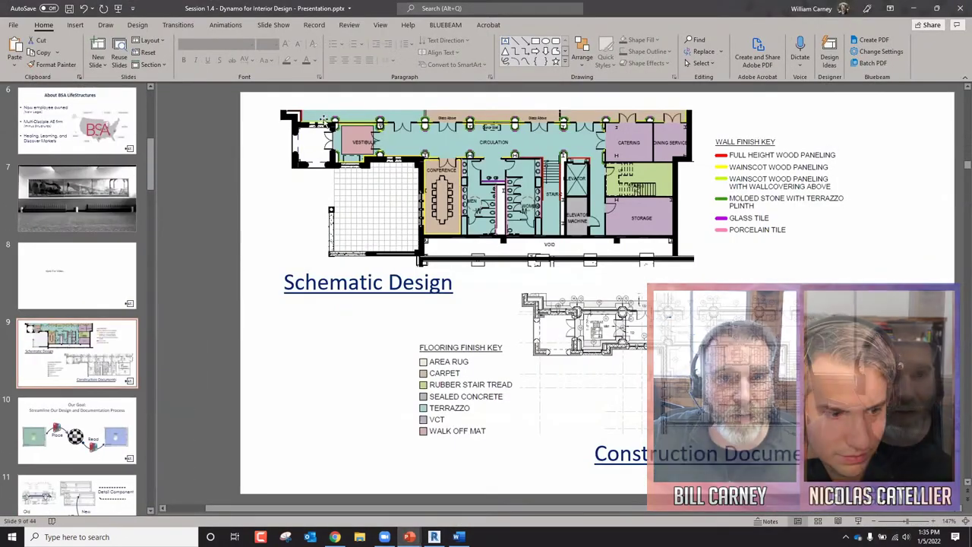
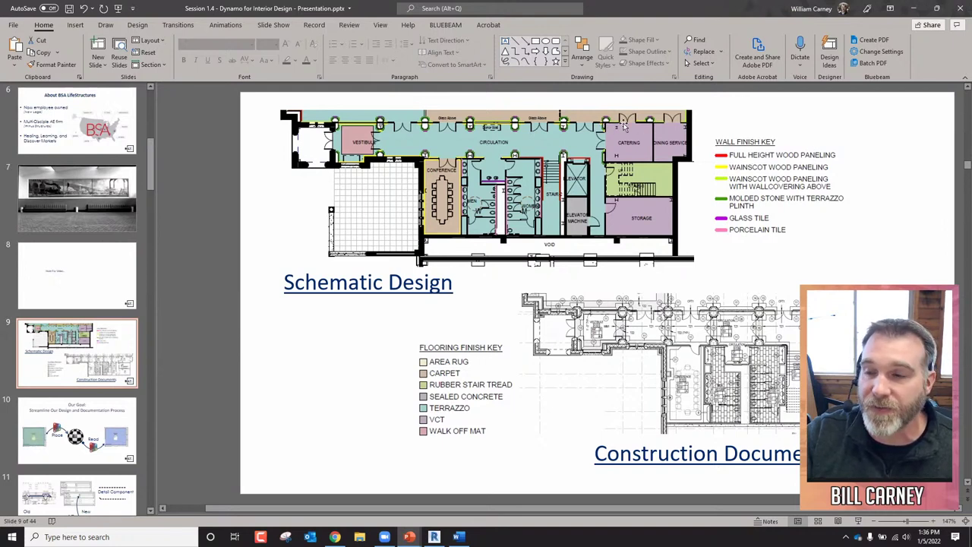
Step: Switch from PowerPoint to the Revit floor plan 02_04_MultipleRooms
left_click(433, 537)
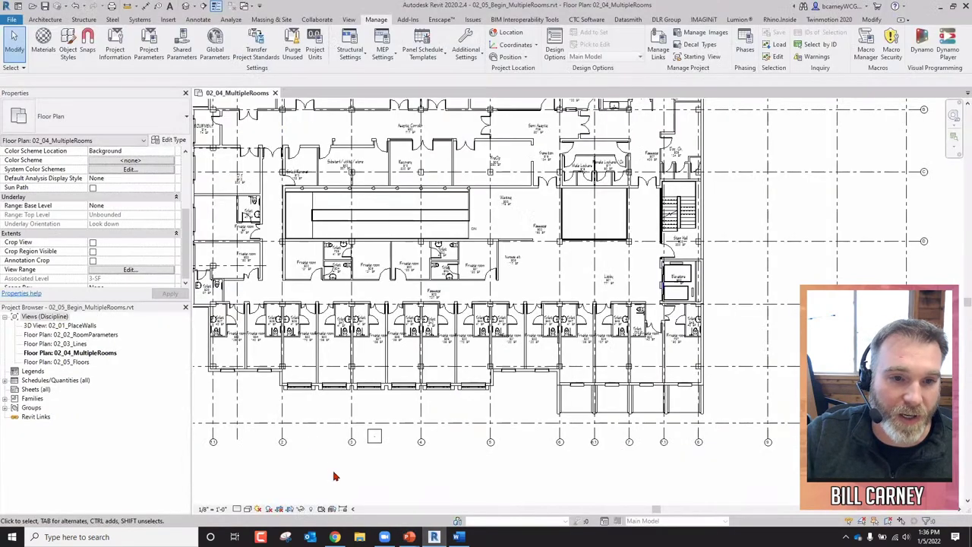
Step: Close the multiple-rooms project without saving and open 03_04_End_PlaceLegendComponents.rvt from CH 3
left_click(275, 93)
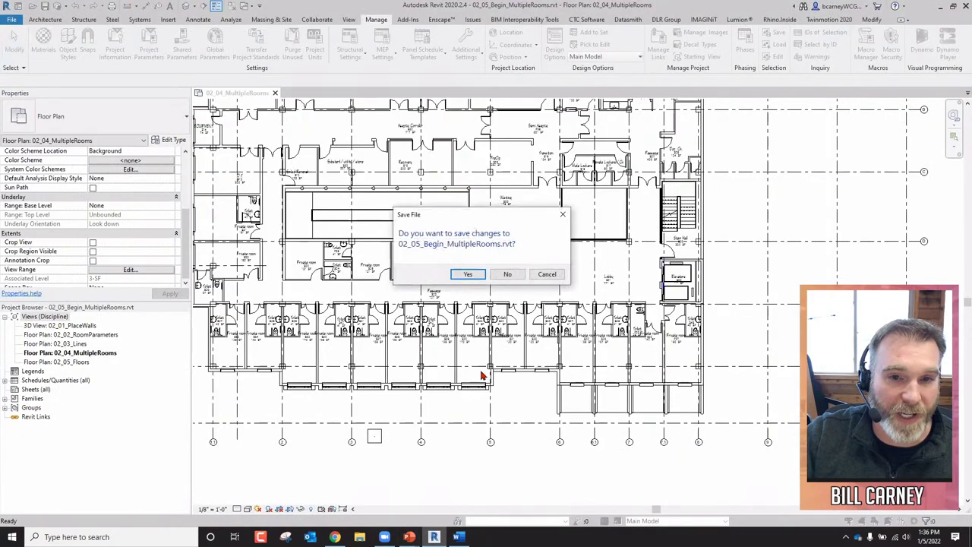
left_click(508, 276)
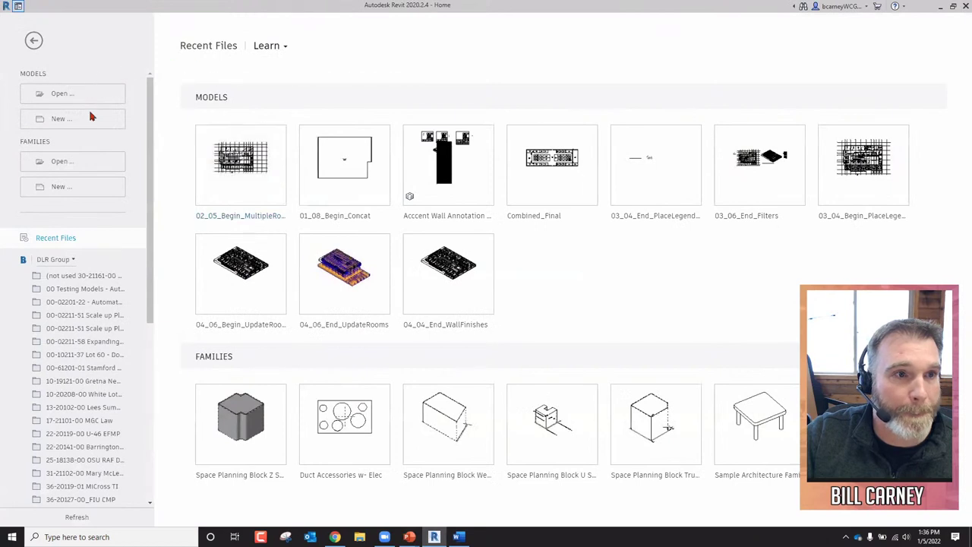
left_click(68, 94)
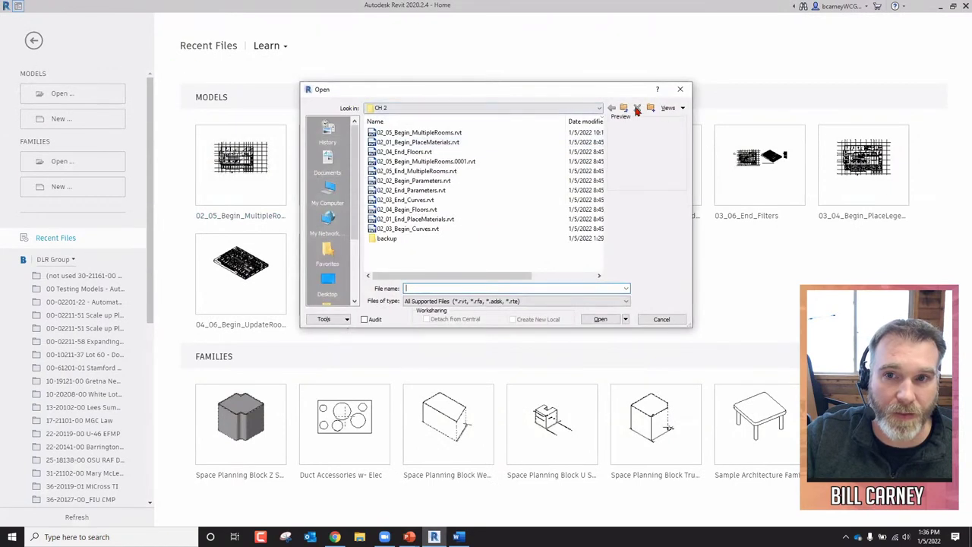
left_click(624, 108)
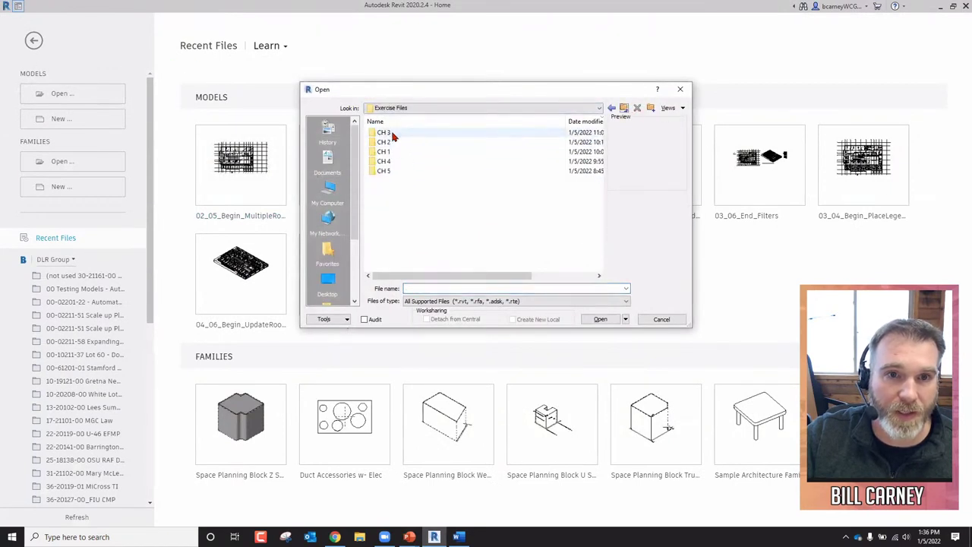
double_click(393, 135)
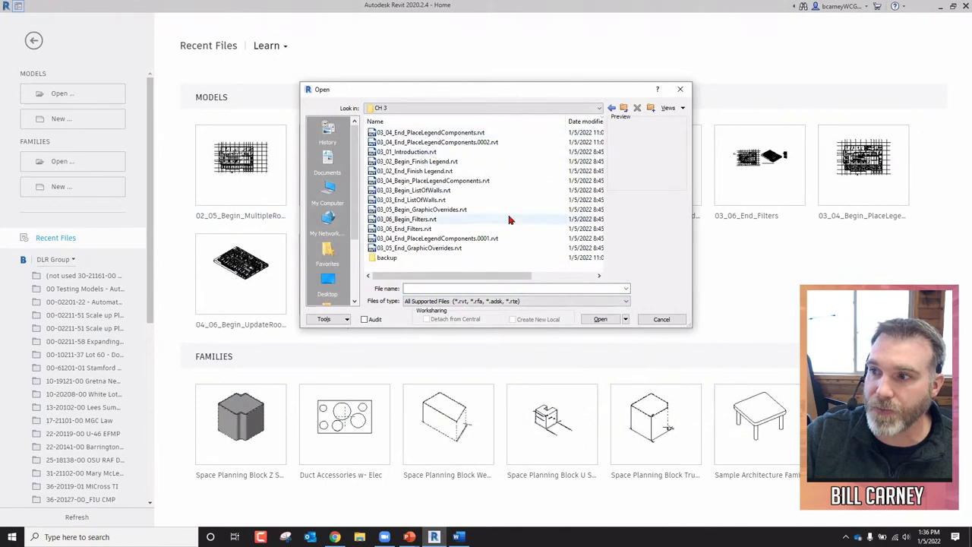
left_click(435, 133)
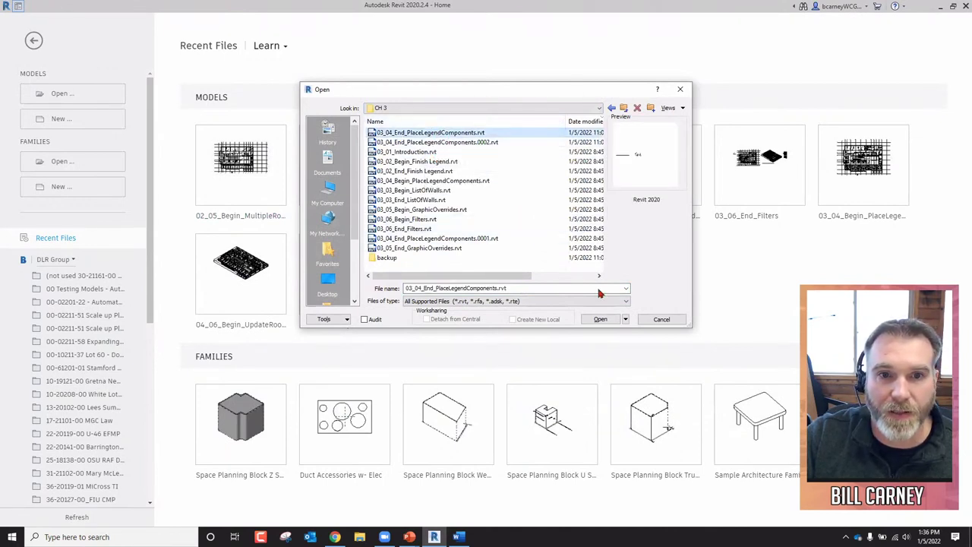
left_click(599, 319)
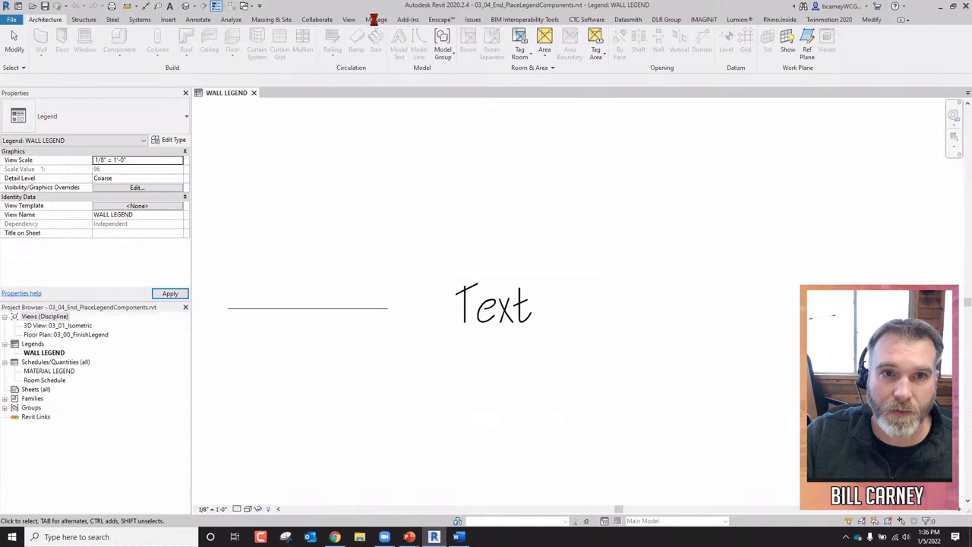
Step: Launch Dynamo and open 03_05_End_Graphic Overrides.dyn from the CH 3 exercise folder
left_click(376, 20)
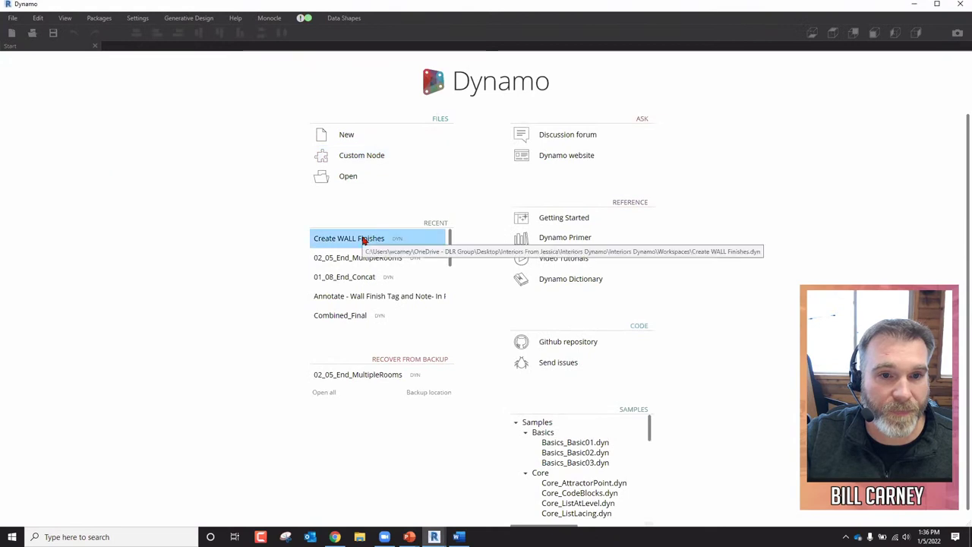
left_click(343, 176)
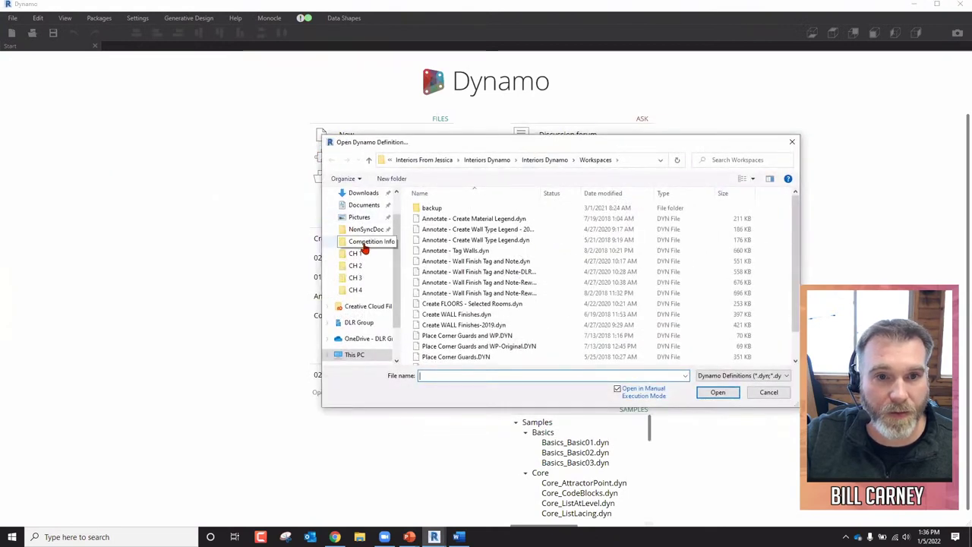
left_click(363, 193)
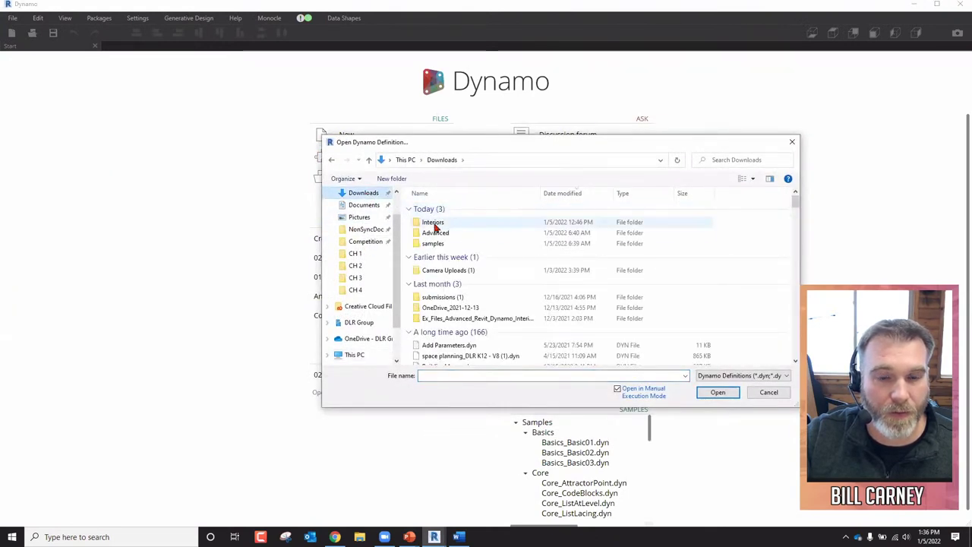
double_click(433, 222)
double_click(460, 209)
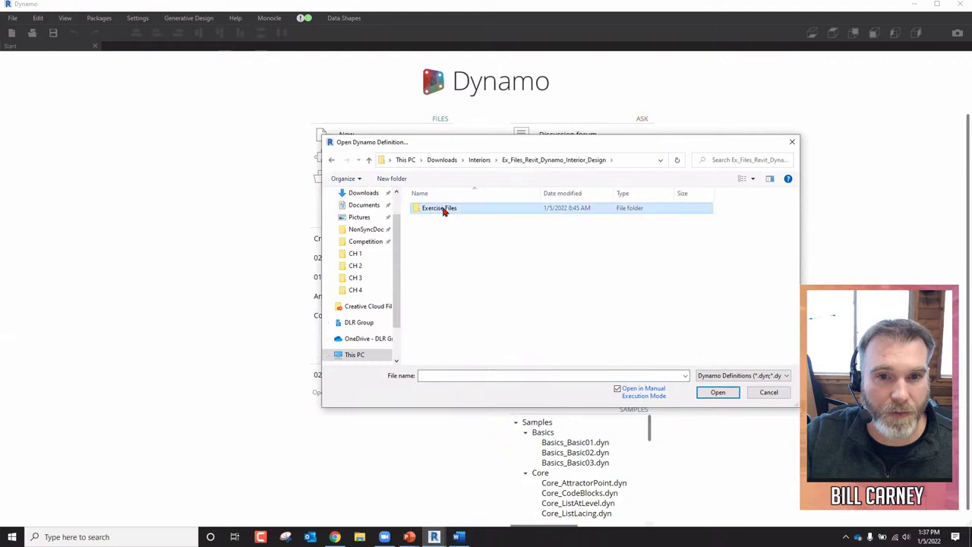
double_click(460, 209)
double_click(434, 228)
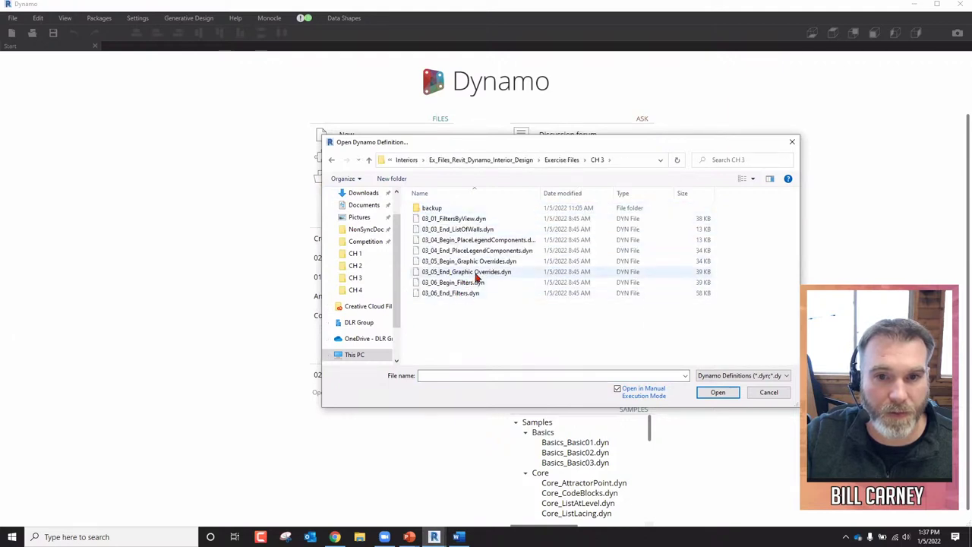
left_click(447, 273)
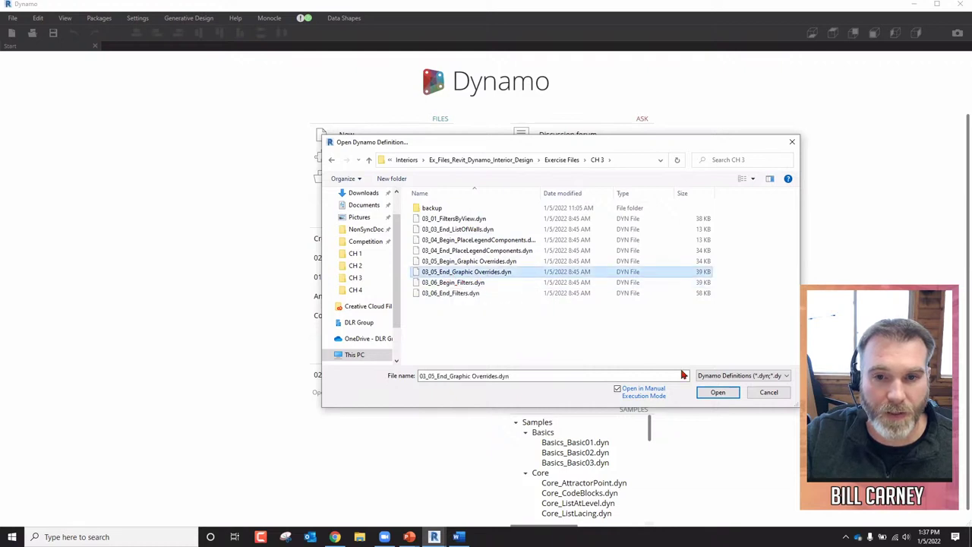
left_click(718, 392)
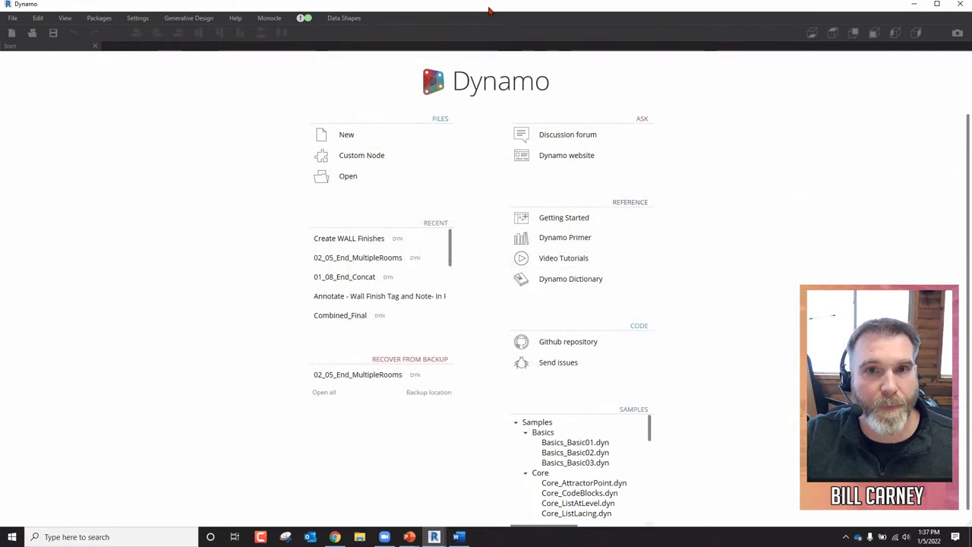
Step: Pan across the graphic-overrides graph and nudge the Assembly Code block slightly down
scroll(236, 222, "up", 6)
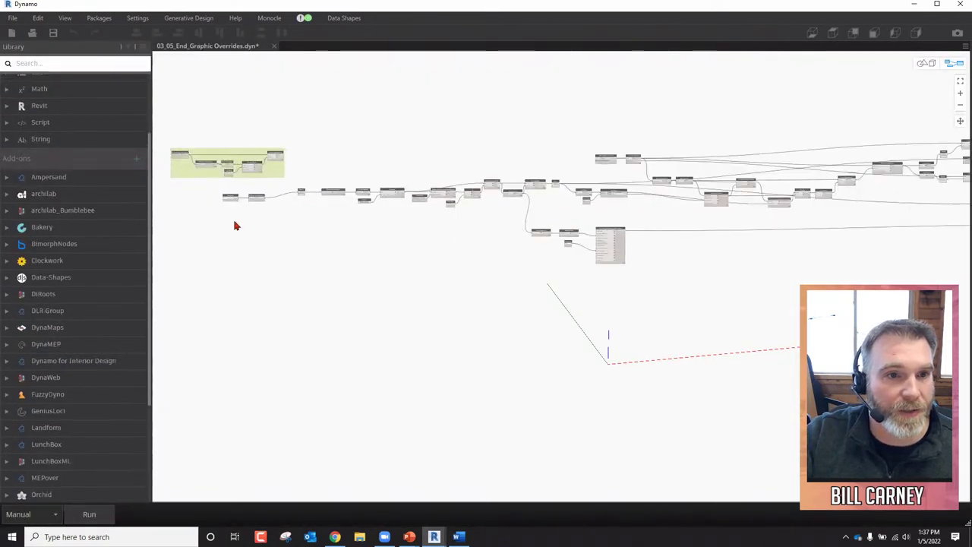
scroll(314, 217, "up", 5)
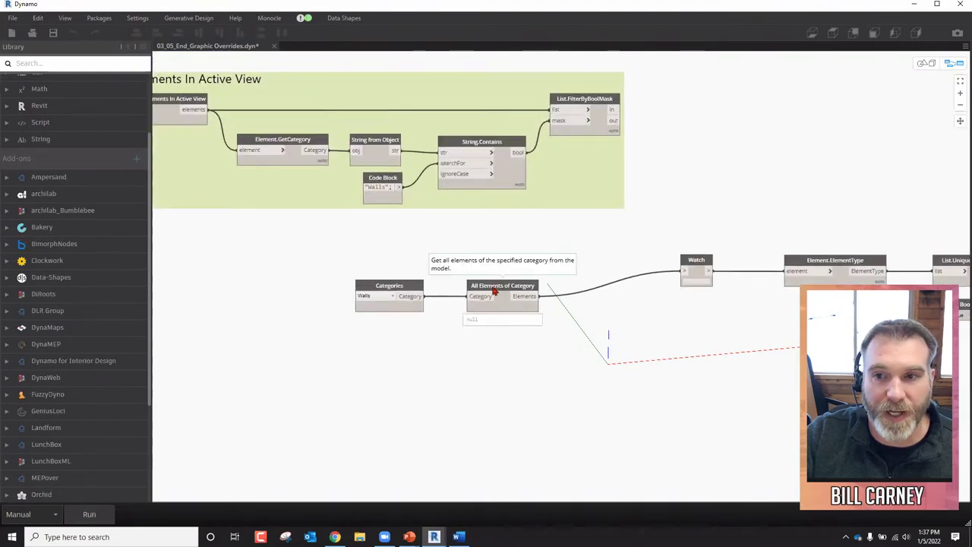
scroll(494, 293, "down", 2)
middle_click_drag(840, 190, 466, 205)
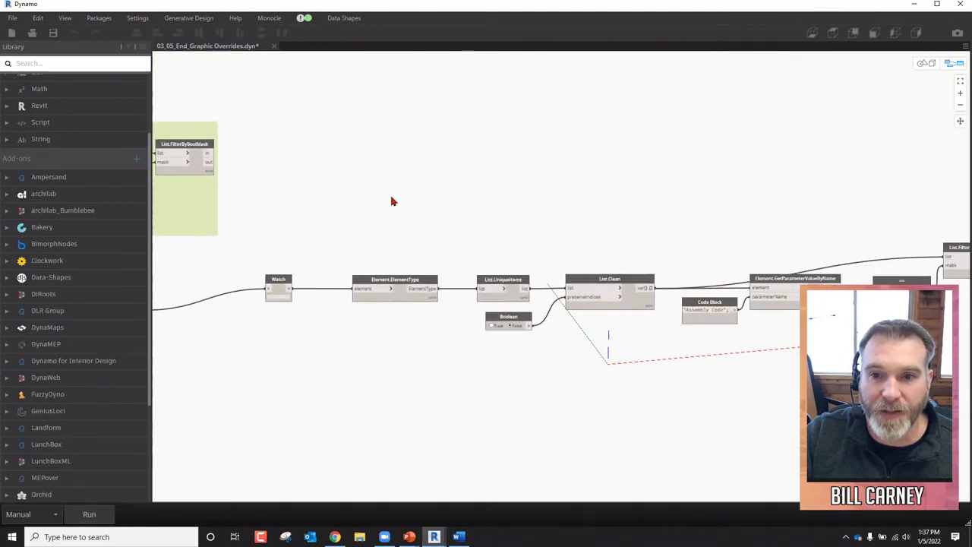
middle_click_drag(692, 189, 486, 183)
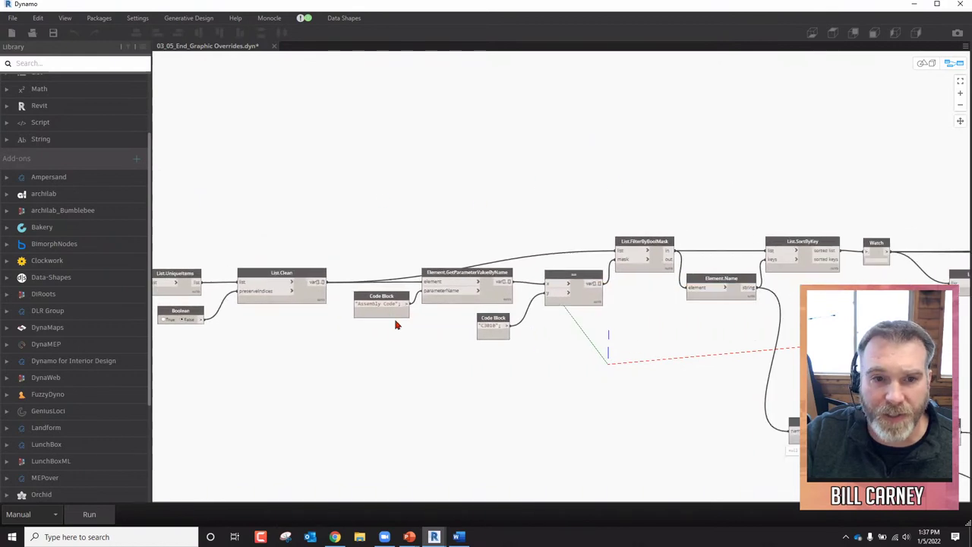
left_click_drag(383, 297, 383, 310)
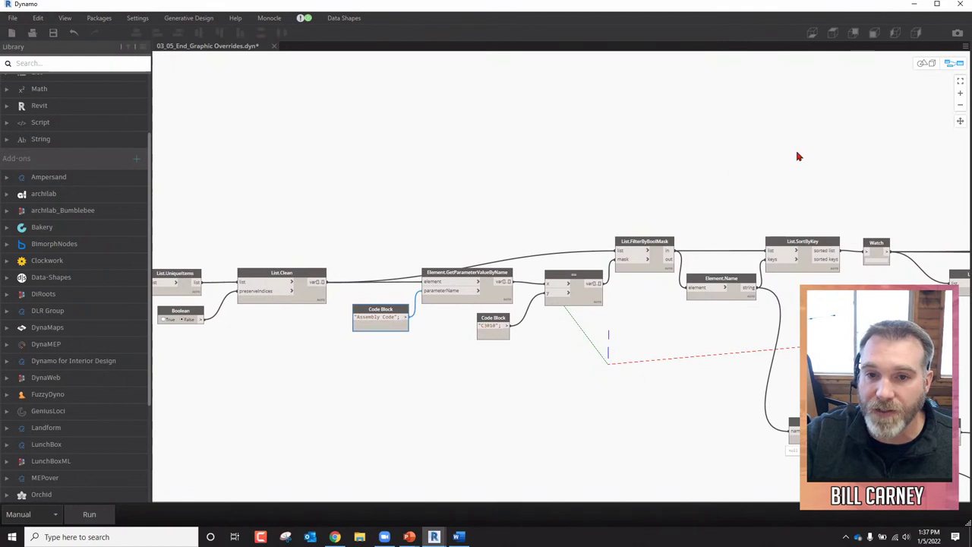
middle_click_drag(798, 156, 551, 157)
middle_click_drag(634, 346, 565, 258)
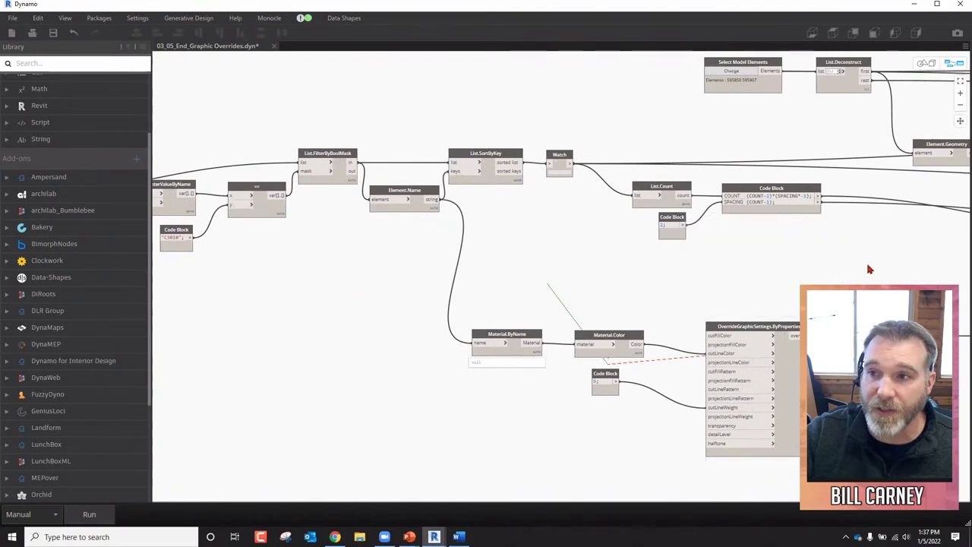
Step: Restore Dynamo down, then select and deselect the legend's wall line and Text note
double_click(879, 12)
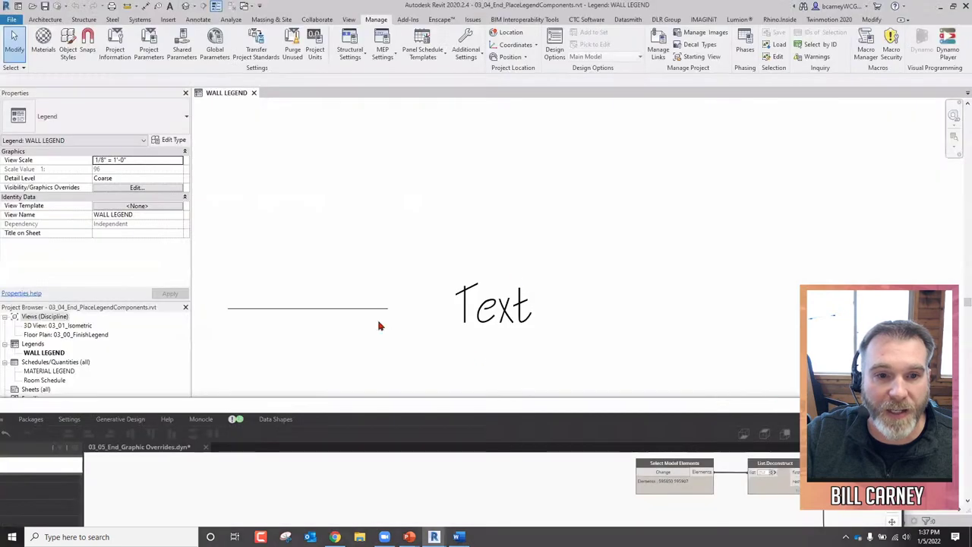
scroll(477, 199, "down", 2)
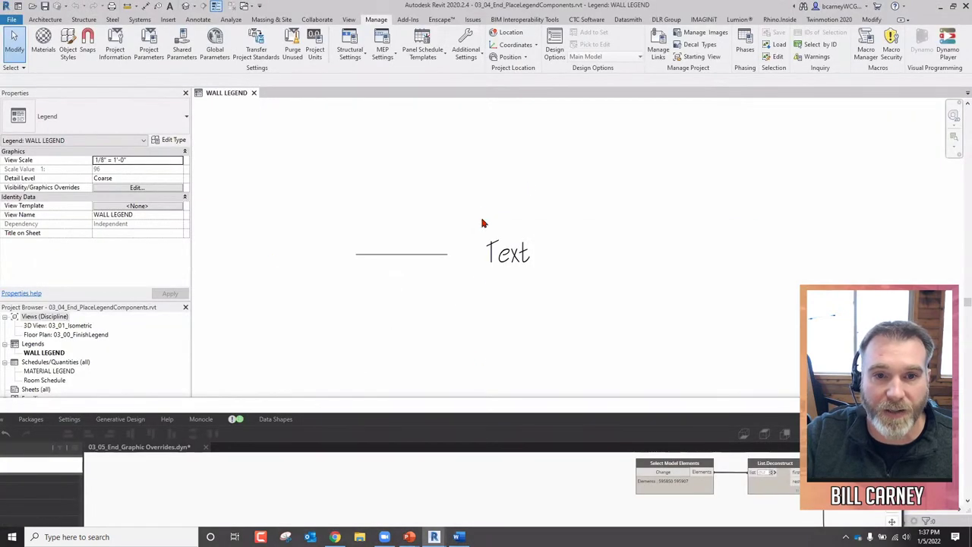
left_click(406, 254)
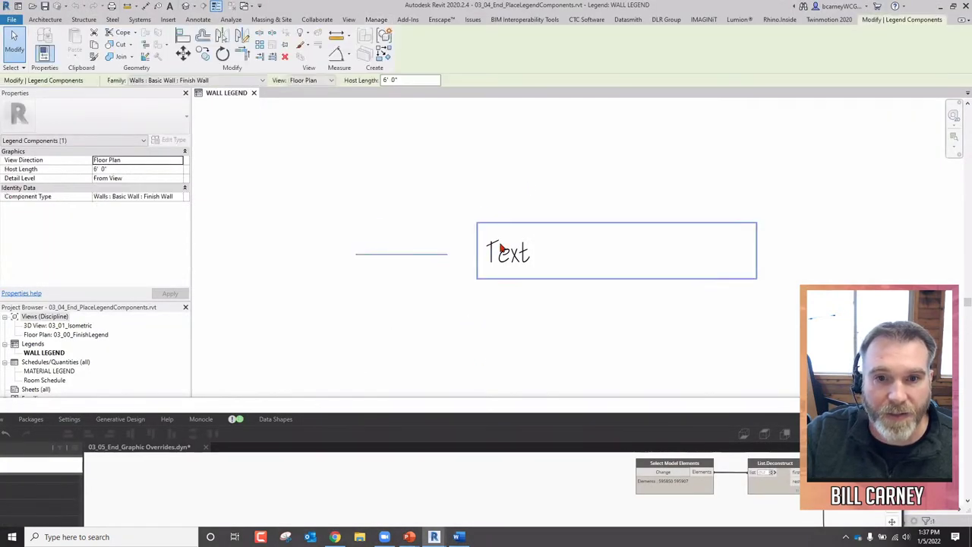
left_click(501, 247, "ctrl")
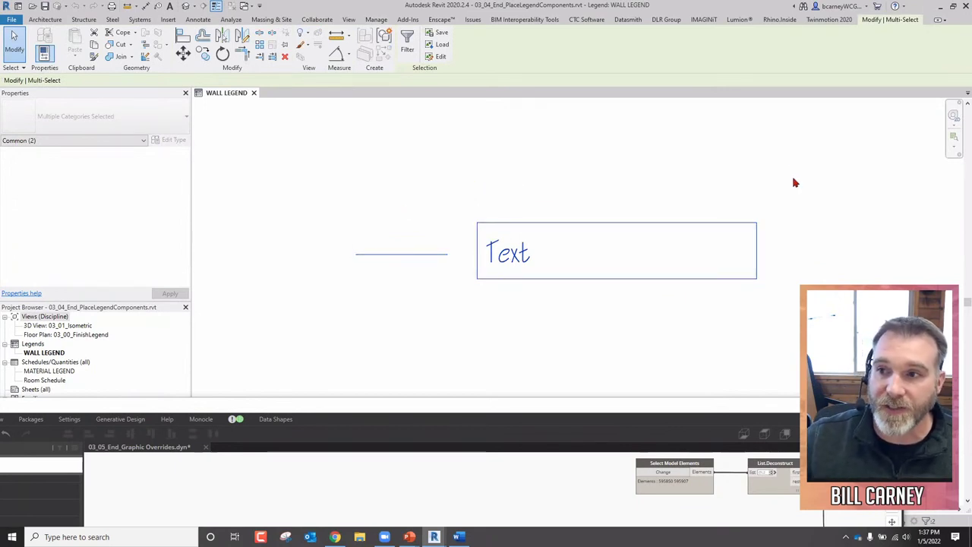
key("Escape")
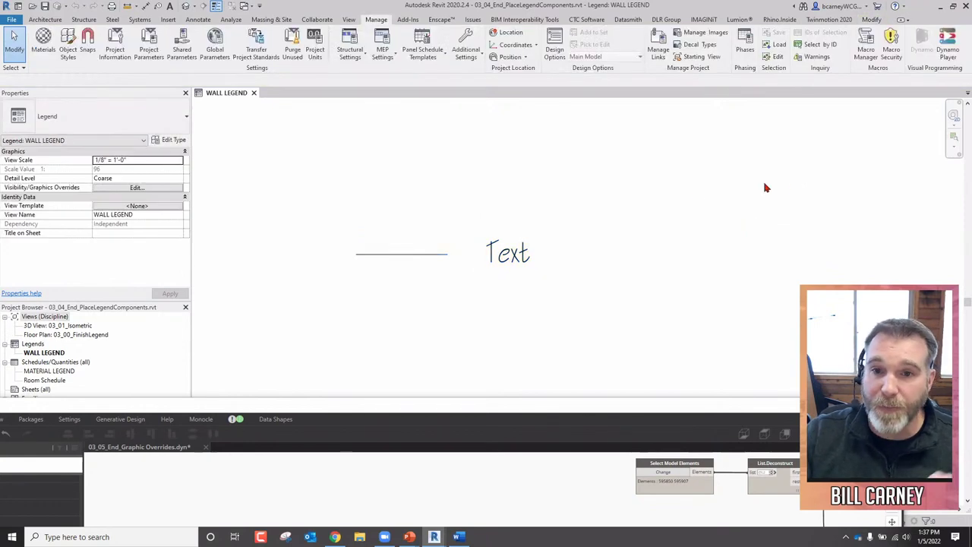
Step: Maximize Dynamo and run the graphic-overrides graph
left_click_drag(636, 395, 668, 149)
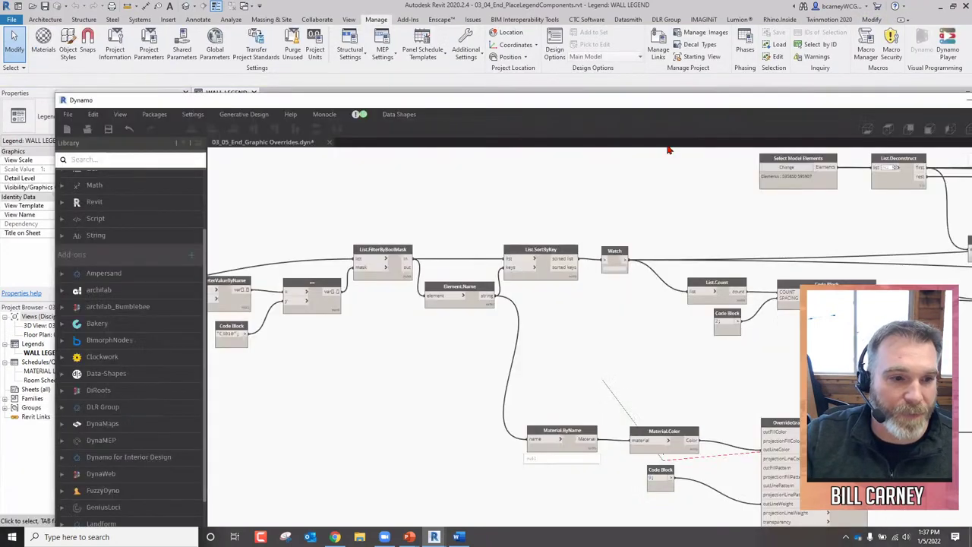
left_click_drag(369, 101, 369, 72)
scroll(393, 304, "down", 3)
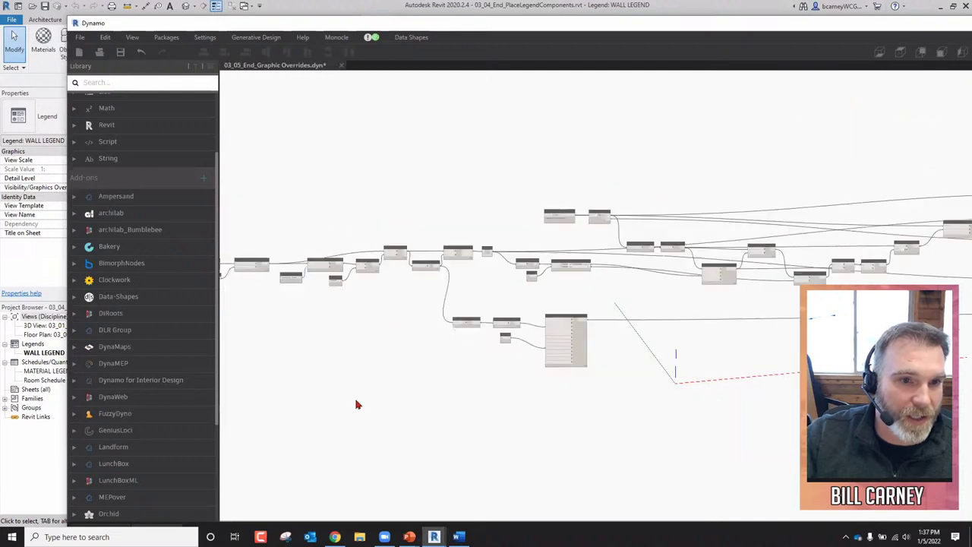
double_click(908, 24)
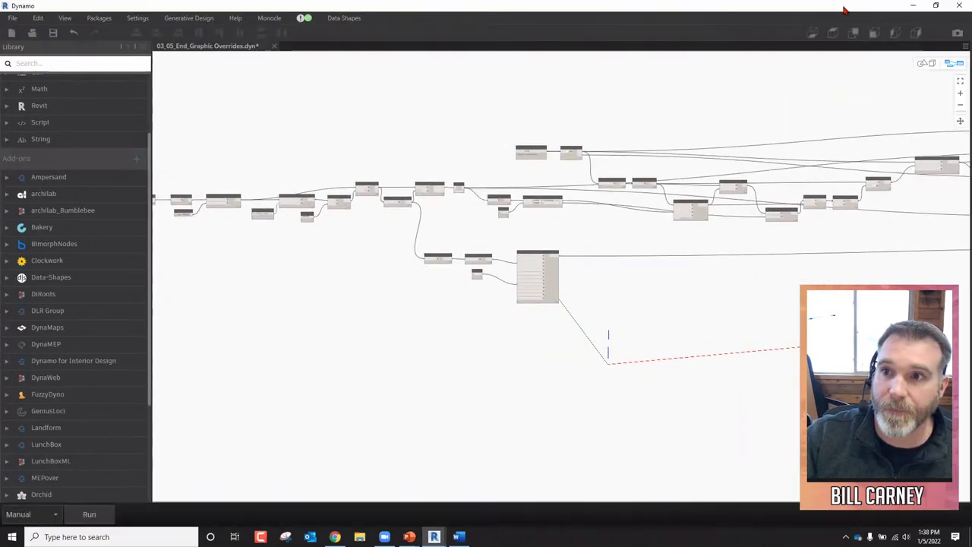
left_click(88, 514)
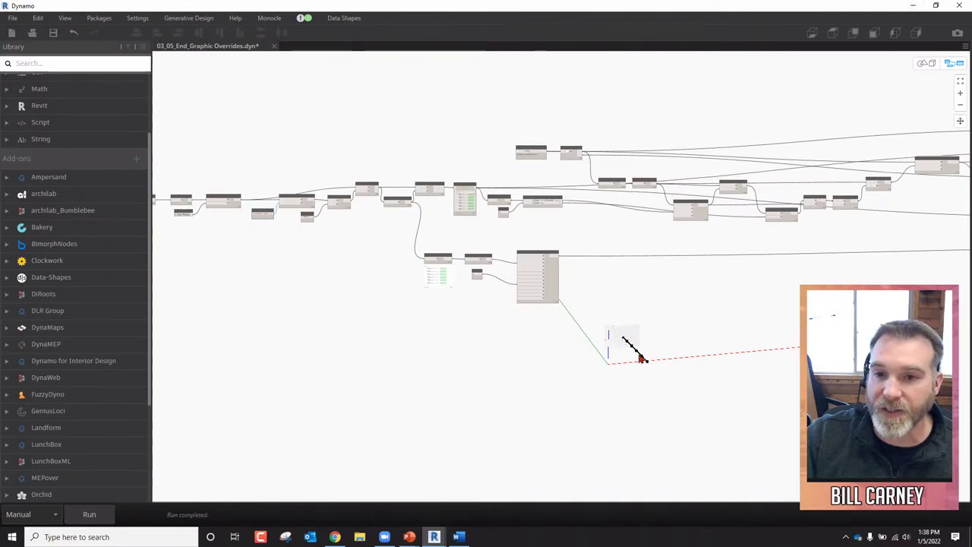
Step: Inspect the PT-1 through WT-2 coloured wall bars and text notes in the WALL LEGEND
left_click(911, 6)
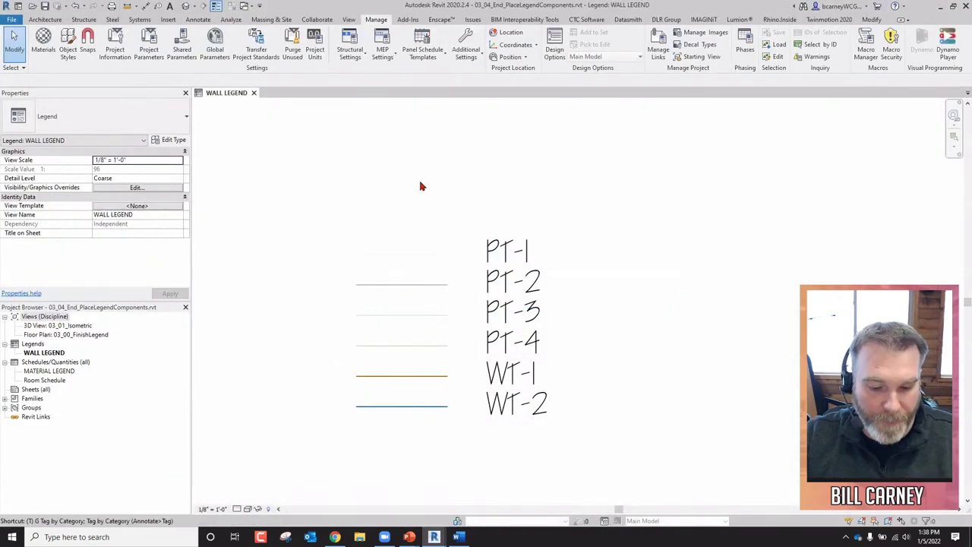
scroll(404, 254, "up", 3)
left_click(404, 254)
middle_click_drag(343, 243, 391, 182)
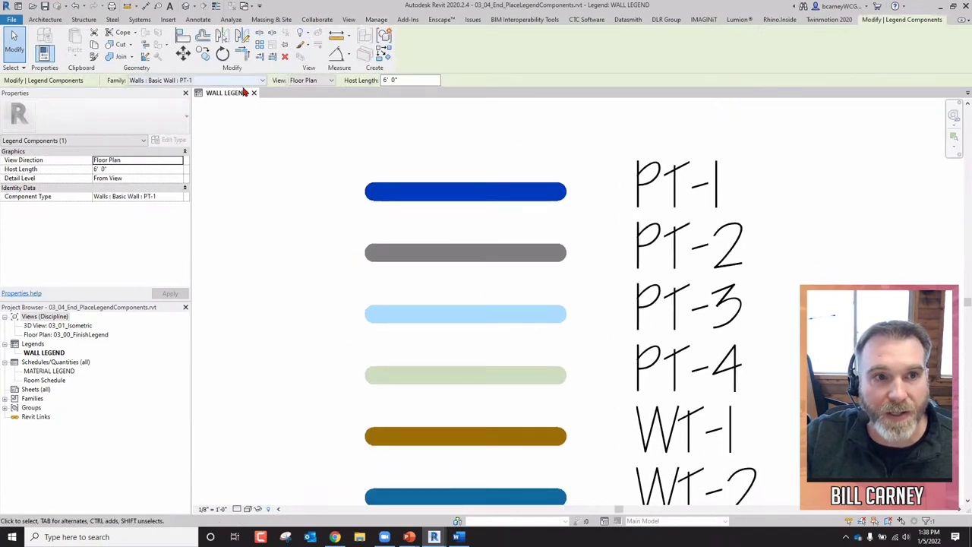
key("Escape")
left_click(688, 175)
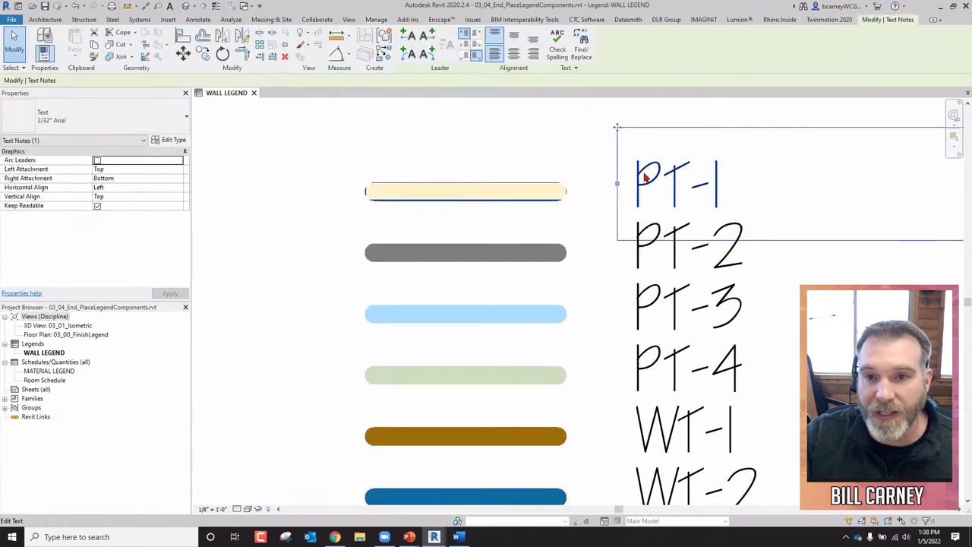
left_click(495, 257)
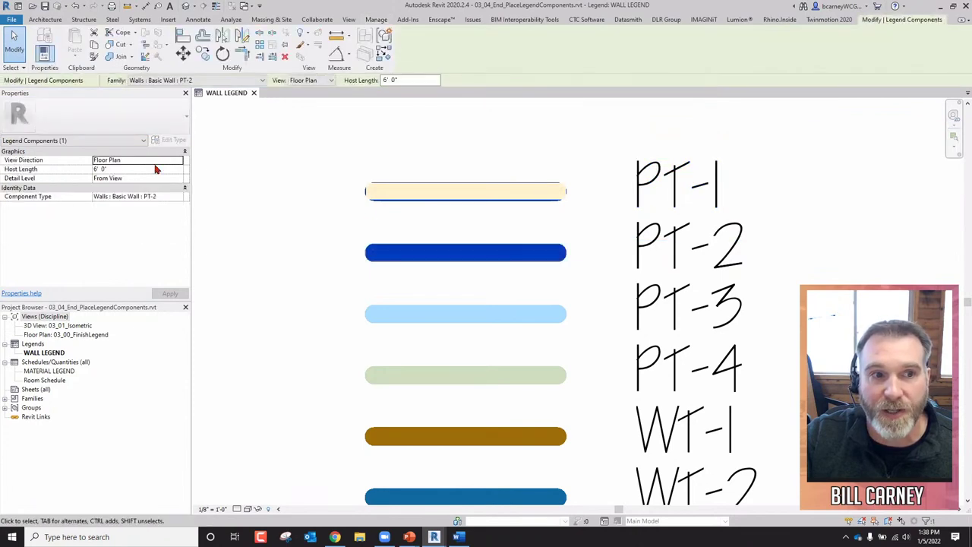
left_click(545, 143)
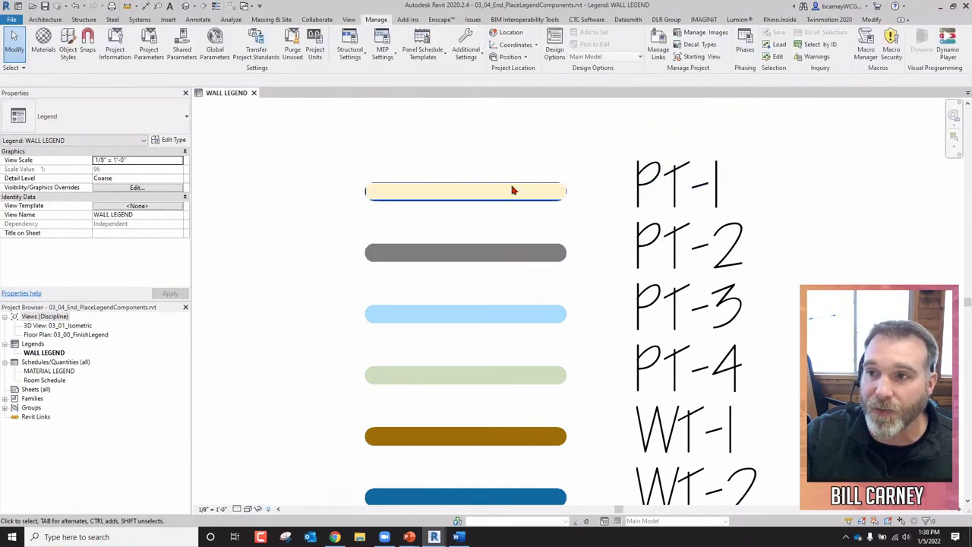
scroll(511, 190, "down", 1)
middle_click_drag(390, 336, 337, 317)
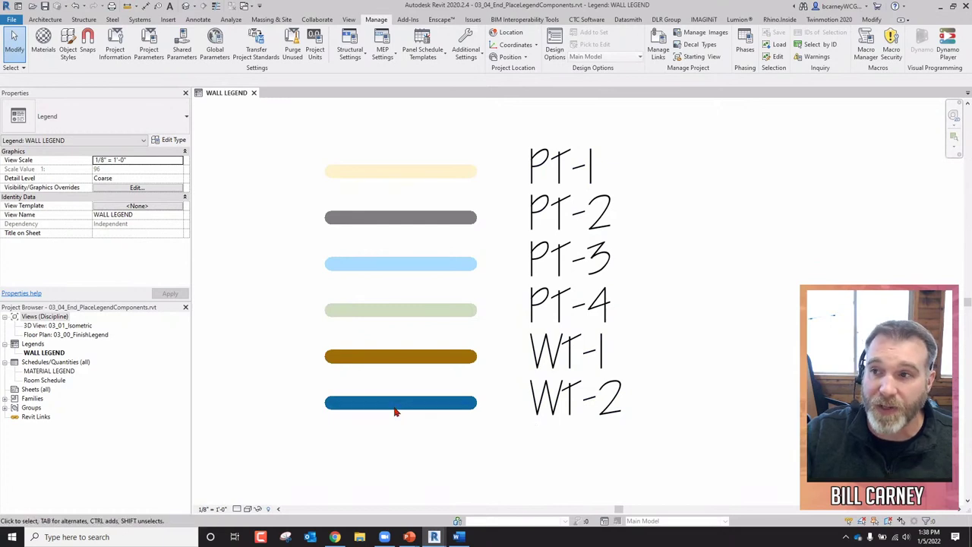
Step: Open the 03_01_Isometric and 03_00_FinishLegend views, check a PT-1 wall, return to Dynamo
left_click(76, 328)
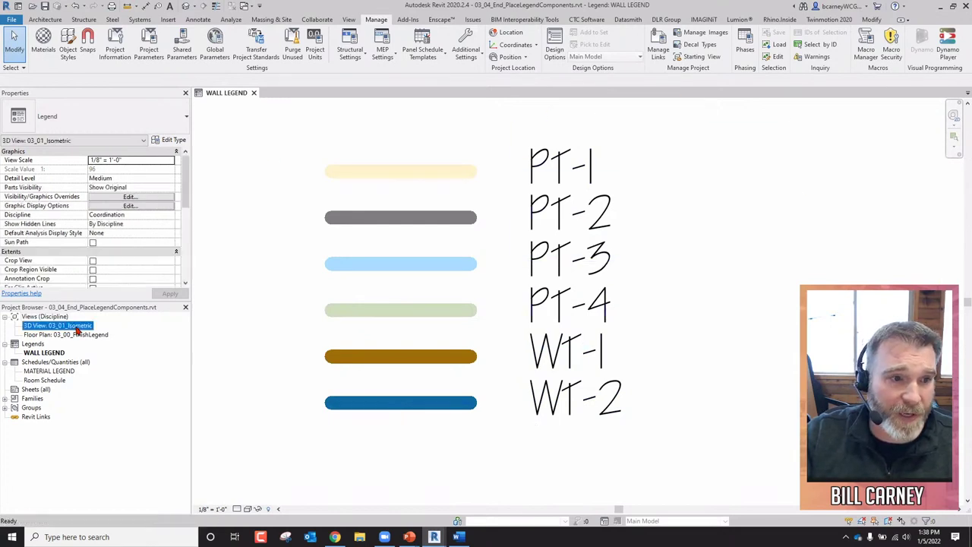
double_click(74, 327)
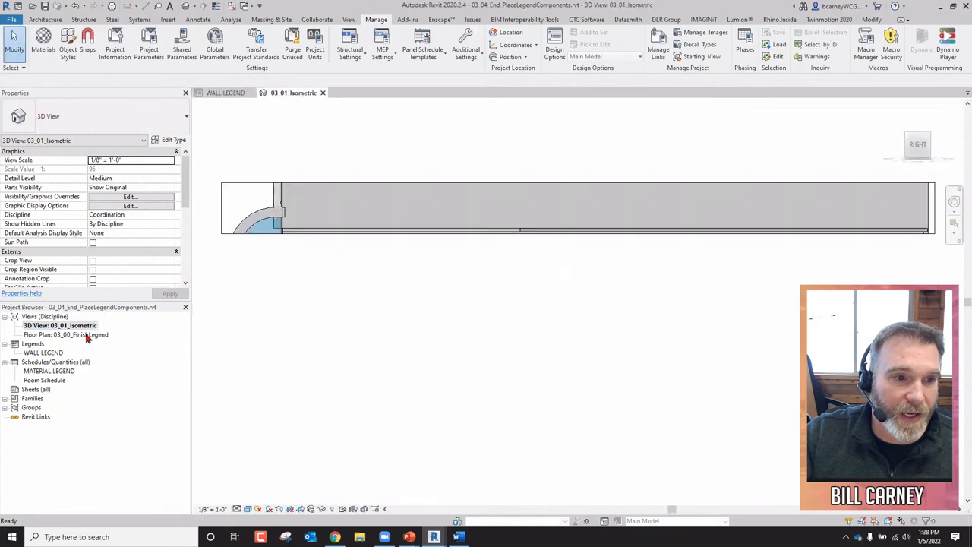
left_click(74, 334)
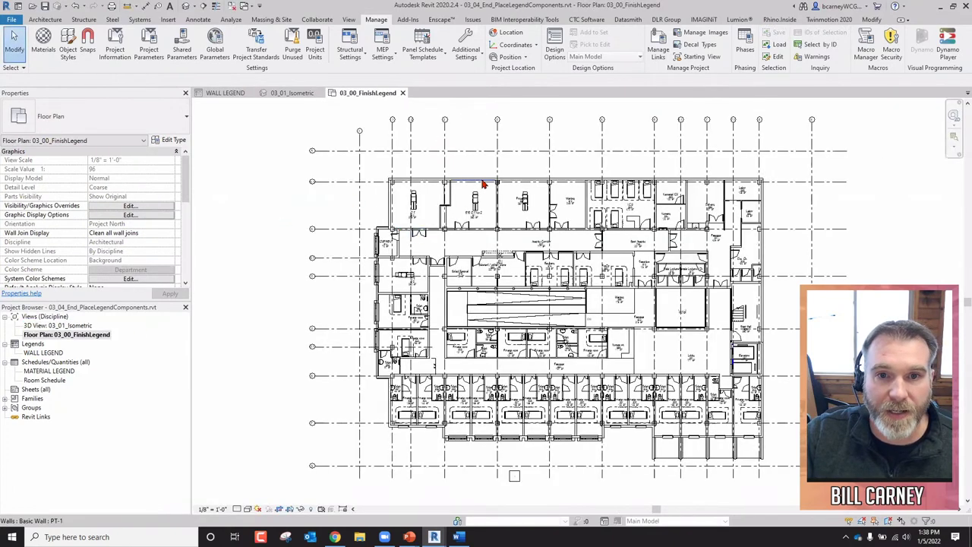
left_click(483, 184)
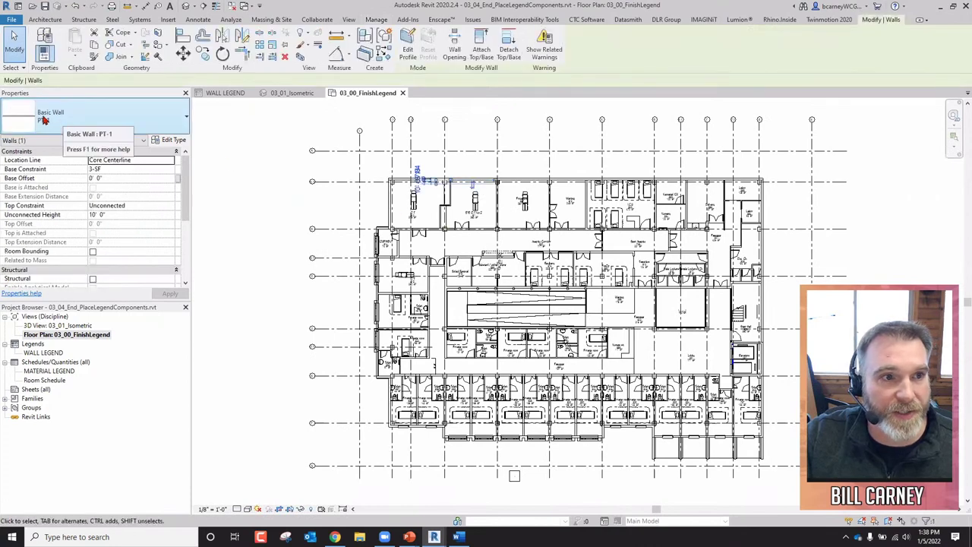
left_click(282, 247)
left_click(376, 19)
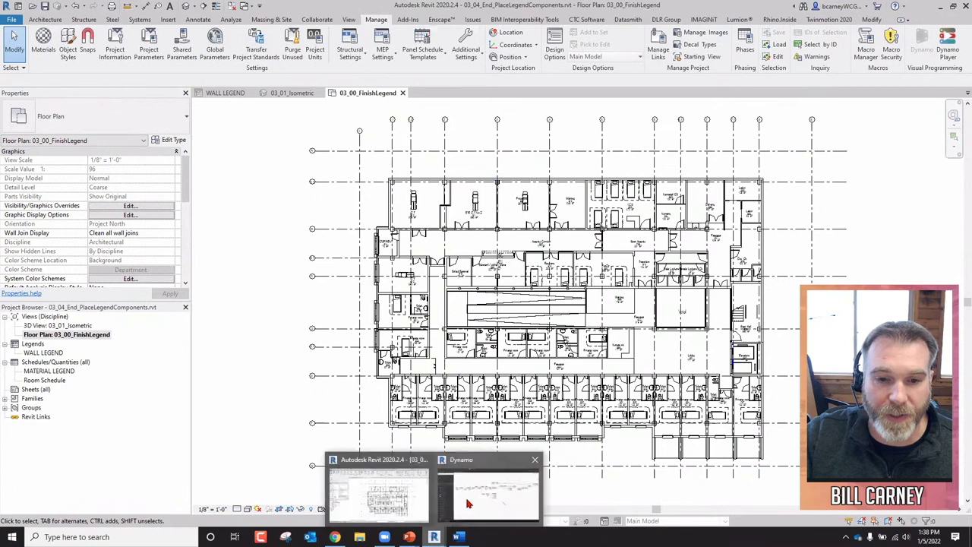
left_click(486, 479)
Step: Close the Graphic Overrides graph unsaved and open 03_06_End_Filters.dyn
left_click(274, 45)
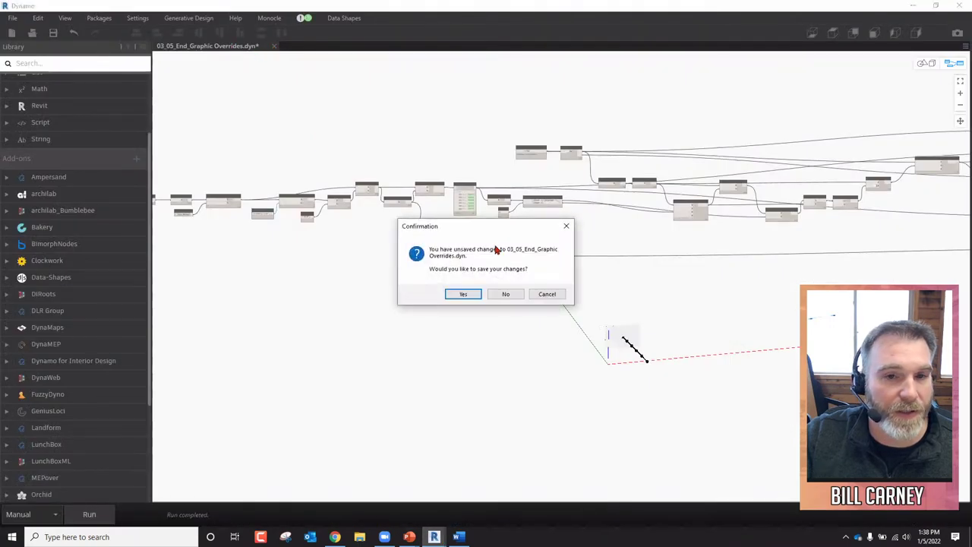
left_click(507, 295)
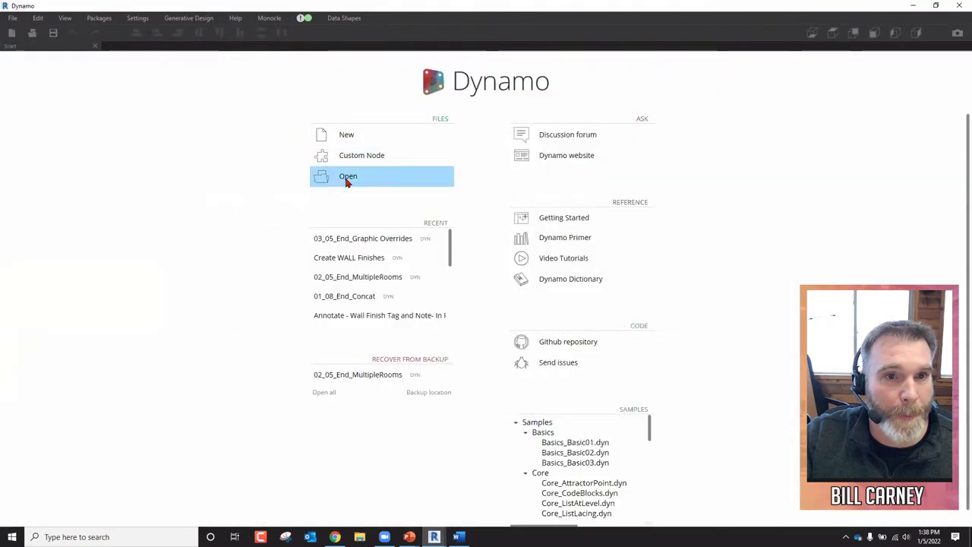
left_click(347, 179)
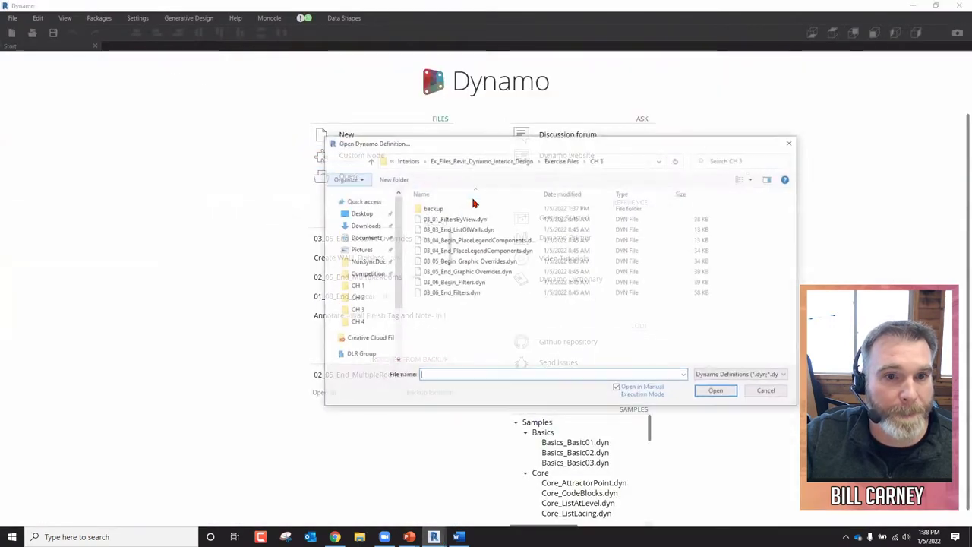
left_click(454, 293)
left_click(717, 391)
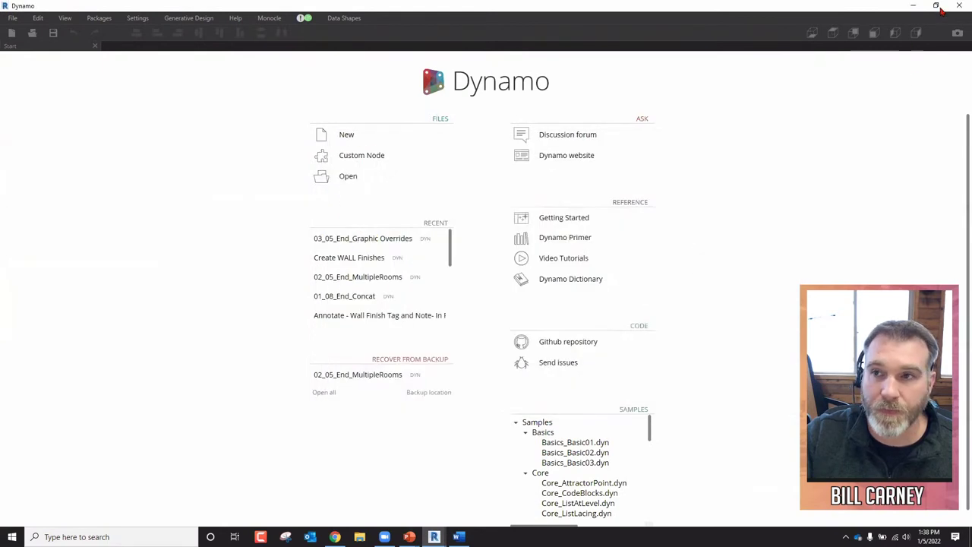
Step: Restore Dynamo to a smaller window positioned over the Revit plan
double_click(845, 11)
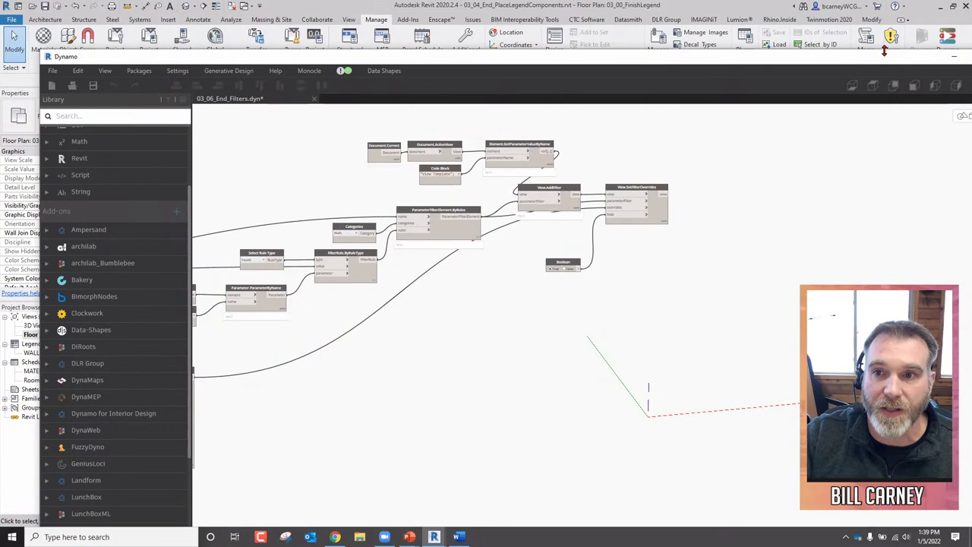
left_click_drag(883, 50, 884, 174)
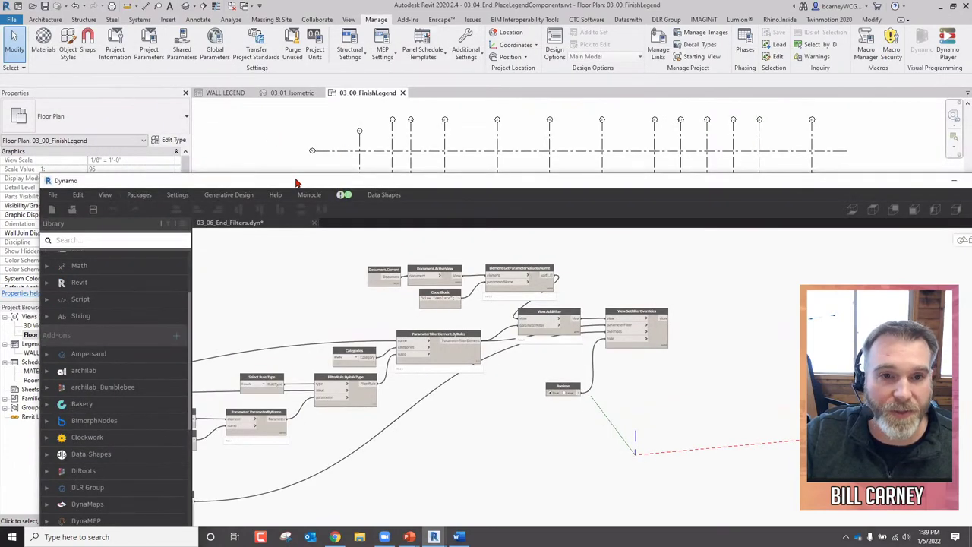
left_click_drag(297, 182, 271, 123)
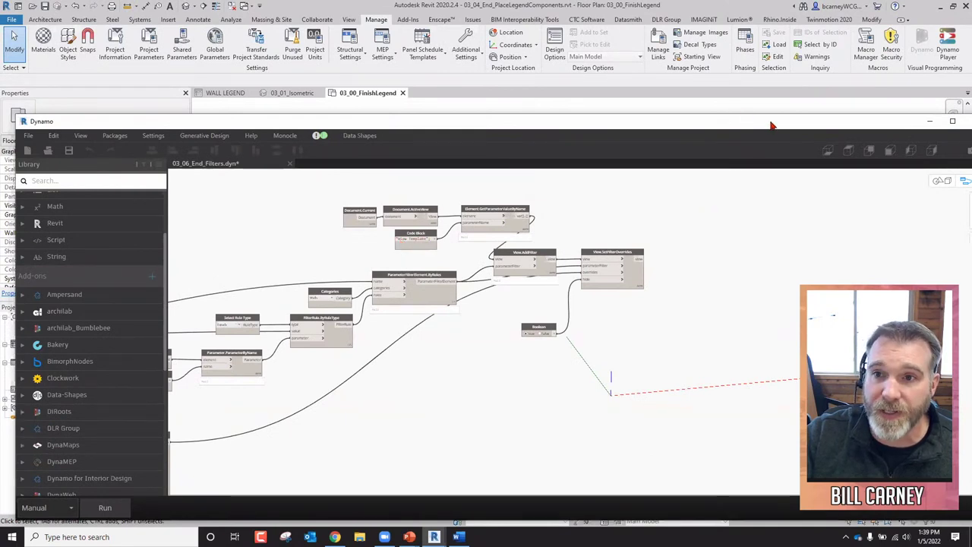
left_click_drag(767, 128, 753, 145)
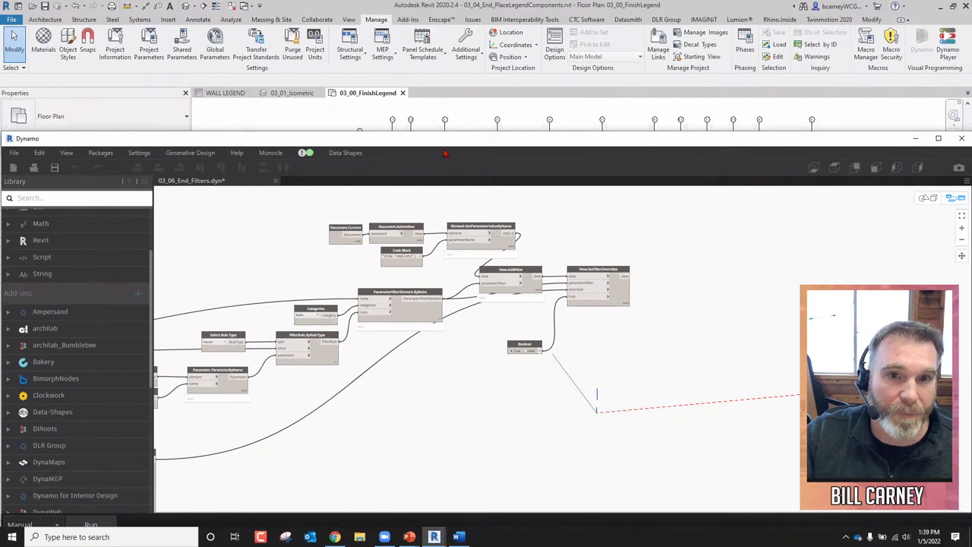
left_click_drag(445, 142, 459, 105)
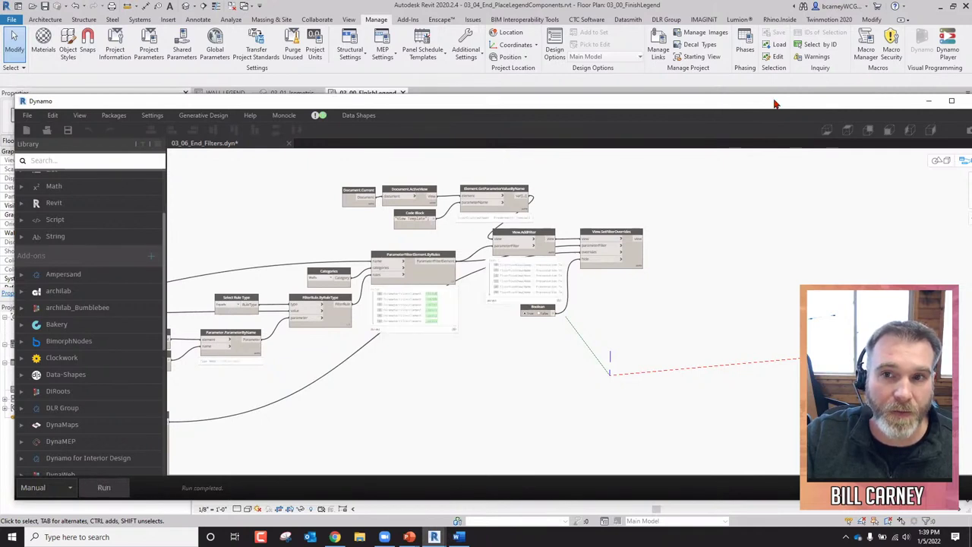
Step: Minimize Dynamo to reveal the 03_00_FinishLegend floor plan
key("super+Down")
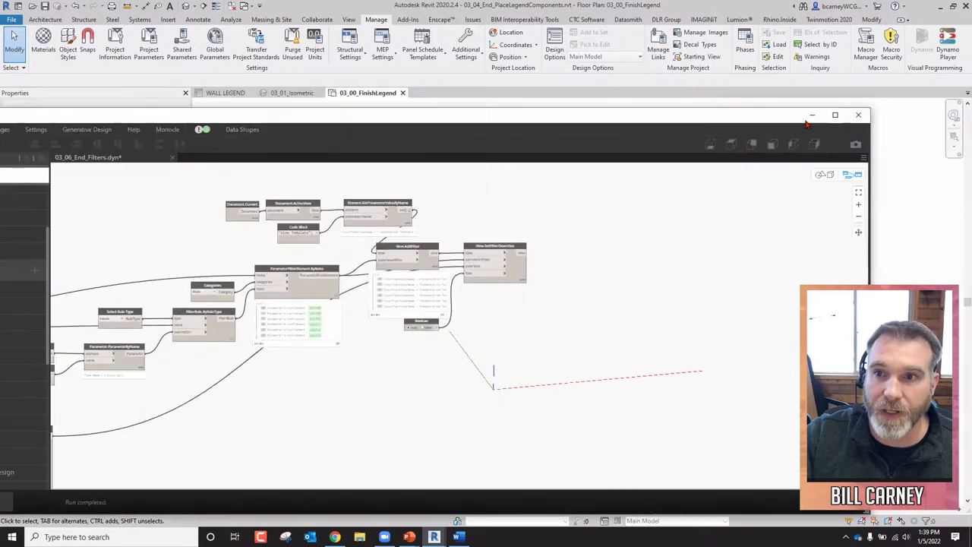
key("super+Down")
scroll(509, 170, "up", 5)
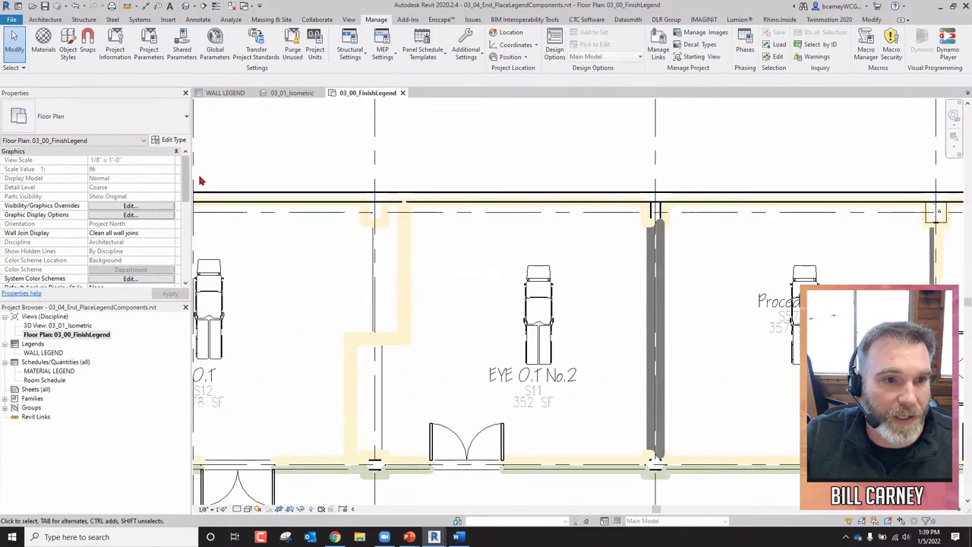
scroll(153, 214, "down", 7)
Step: Review the Presentation Template's PT-1 filter line graphics, then cancel all dialogs unchanged
left_click(149, 206)
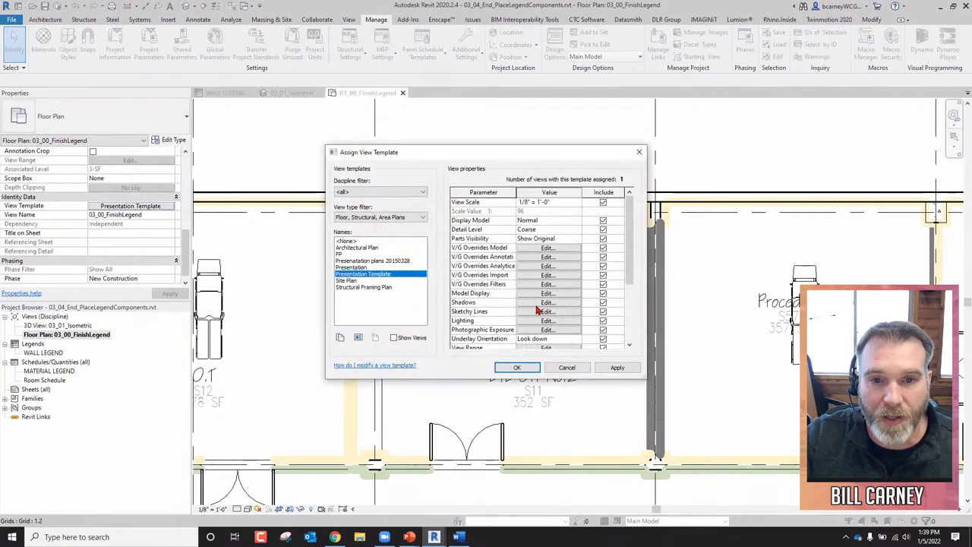
left_click(546, 284)
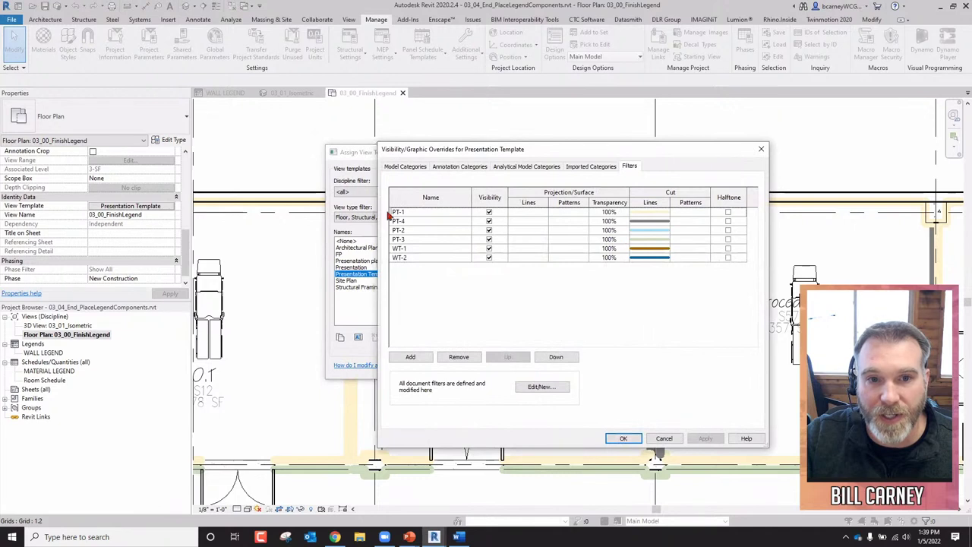
left_click(659, 214)
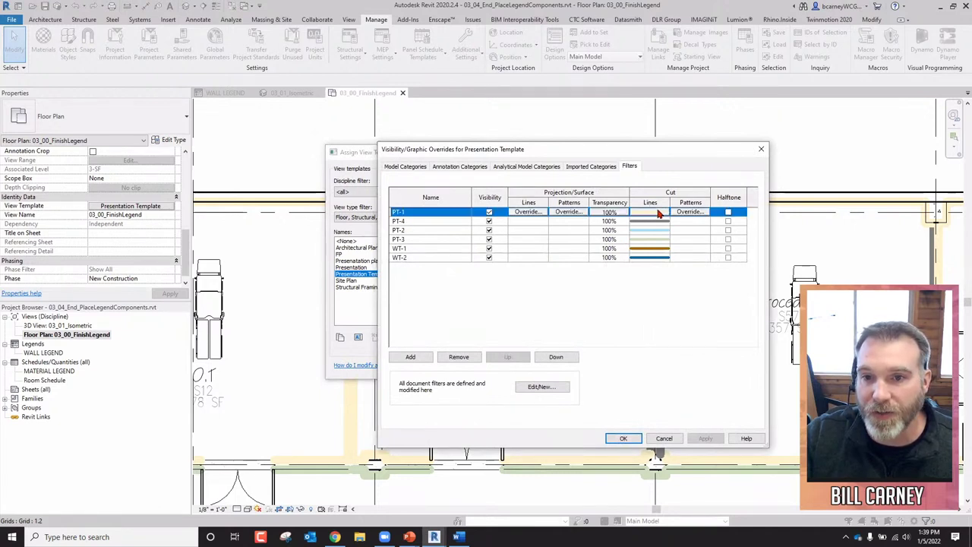
left_click(650, 212)
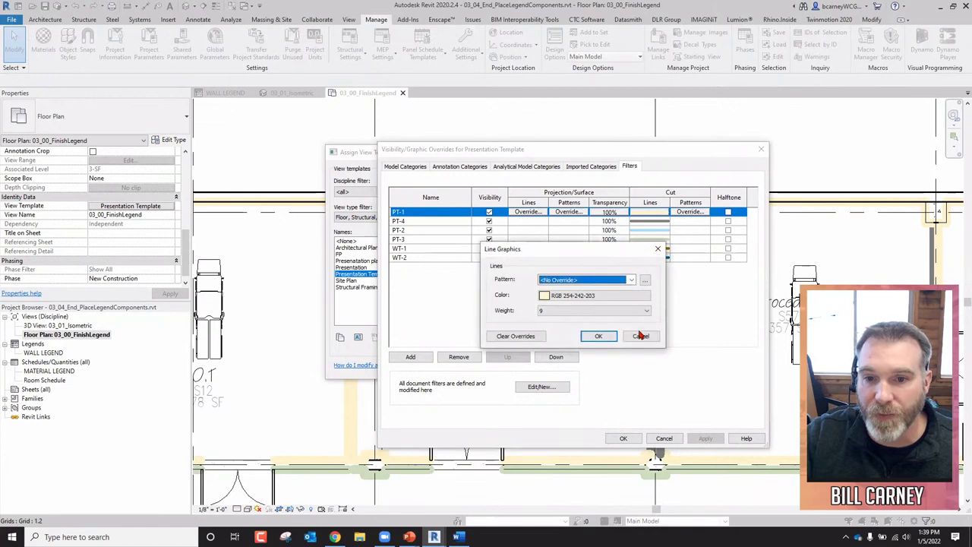
left_click(641, 336)
left_click(663, 438)
left_click(562, 370)
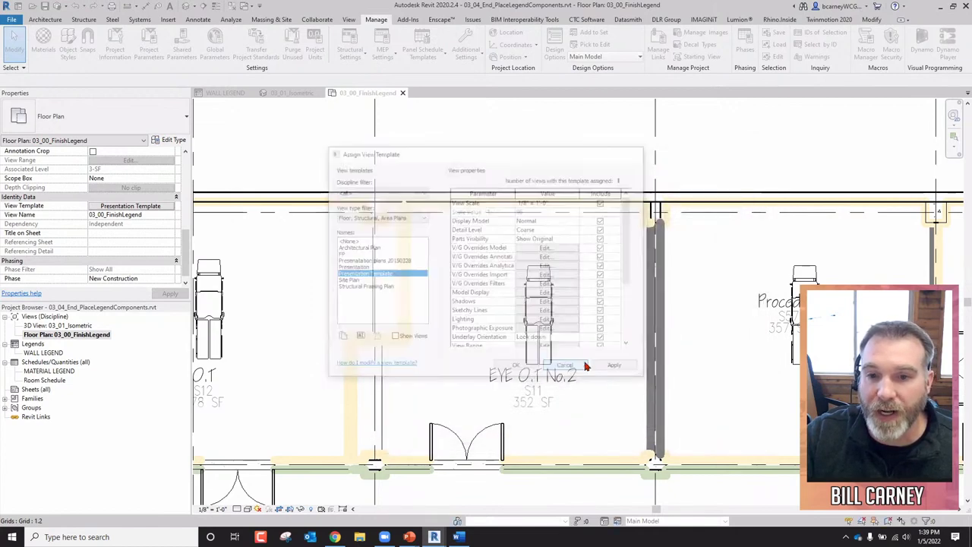
scroll(581, 147, "down", 4)
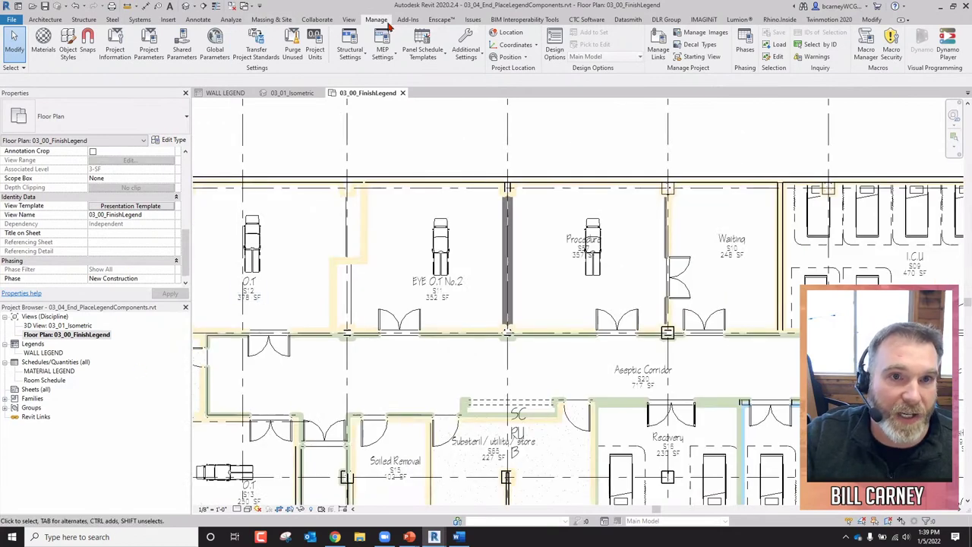
Step: Create a new sheet and place the 03_00_FinishLegend floor plan on it
left_click(350, 20)
left_click(599, 44)
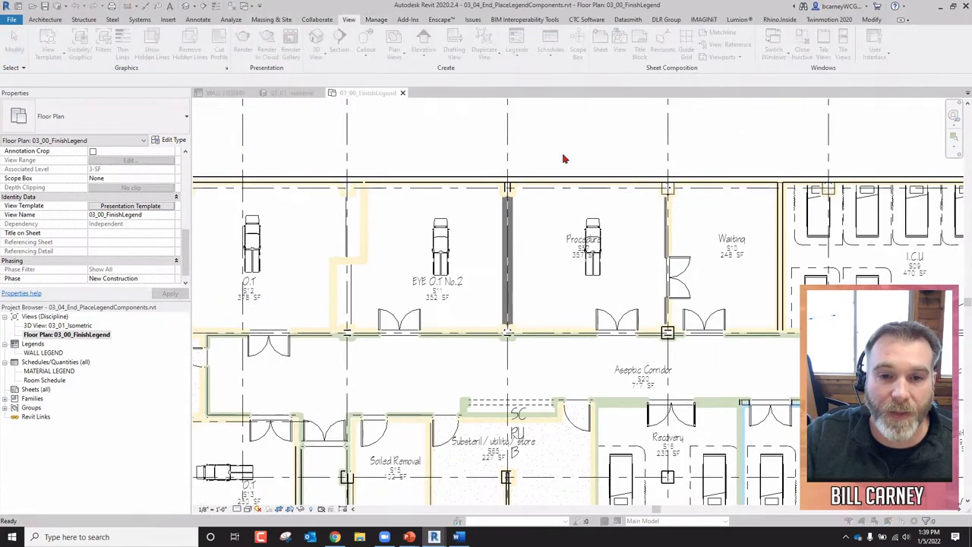
left_click(514, 382)
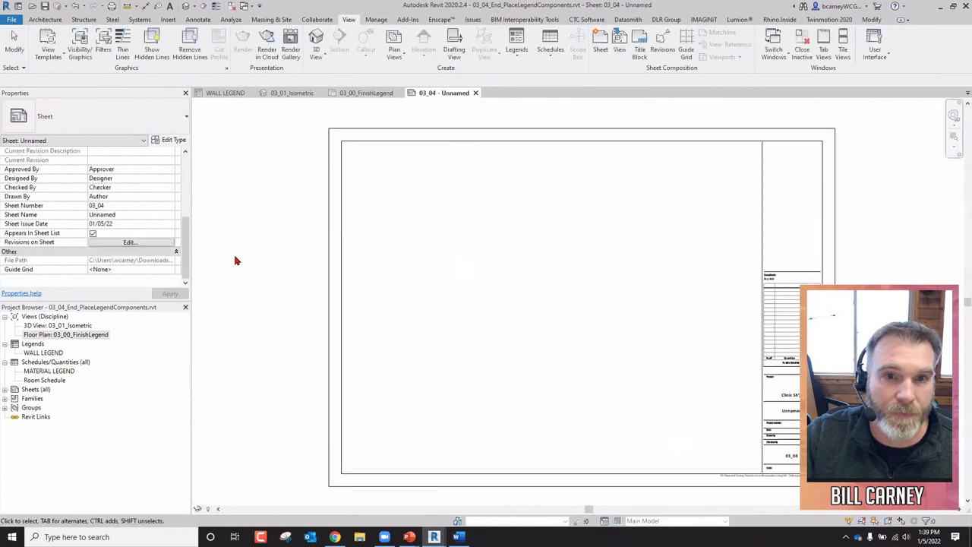
left_click(106, 334)
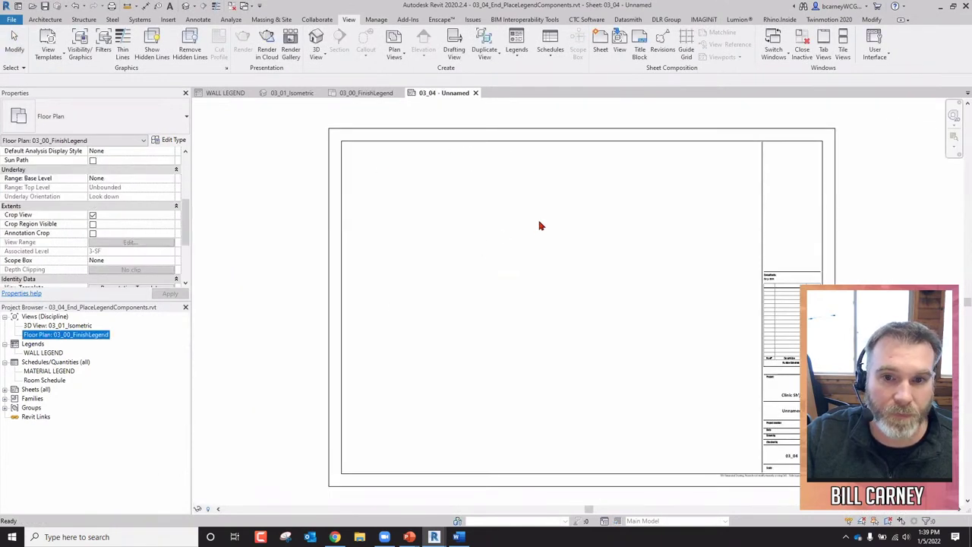
left_click_drag(539, 225, 583, 233)
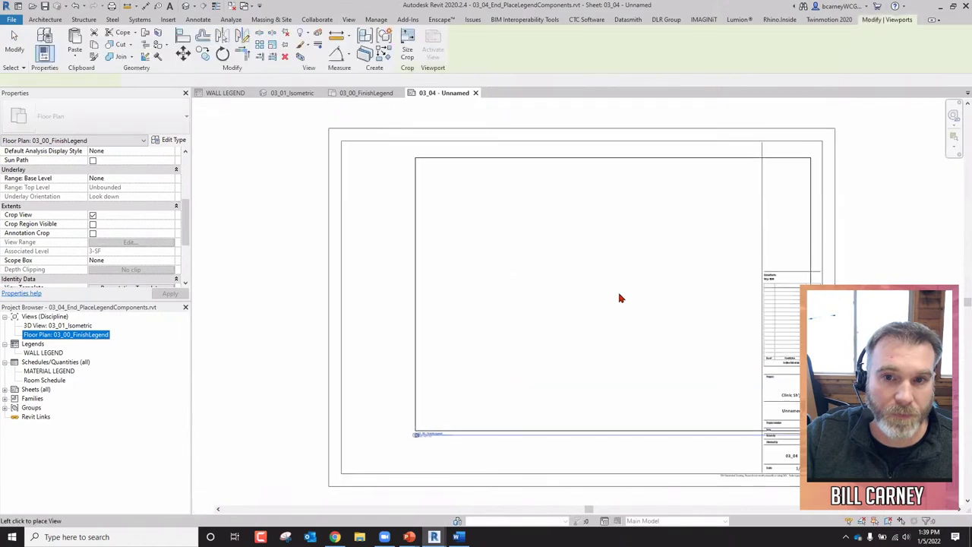
Step: Place the WALL LEGEND at the sheet's upper left with the No Title viewport type
left_click(52, 353)
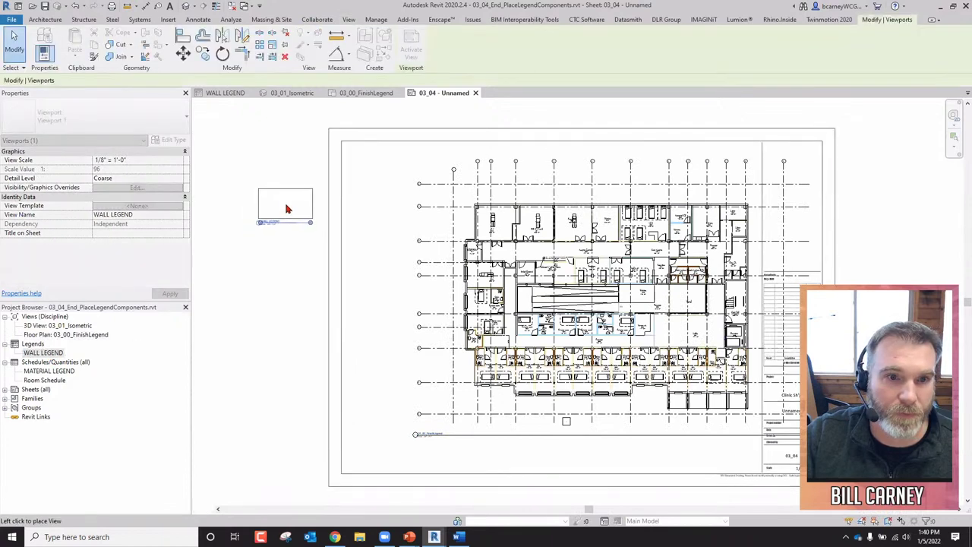
left_click(283, 199)
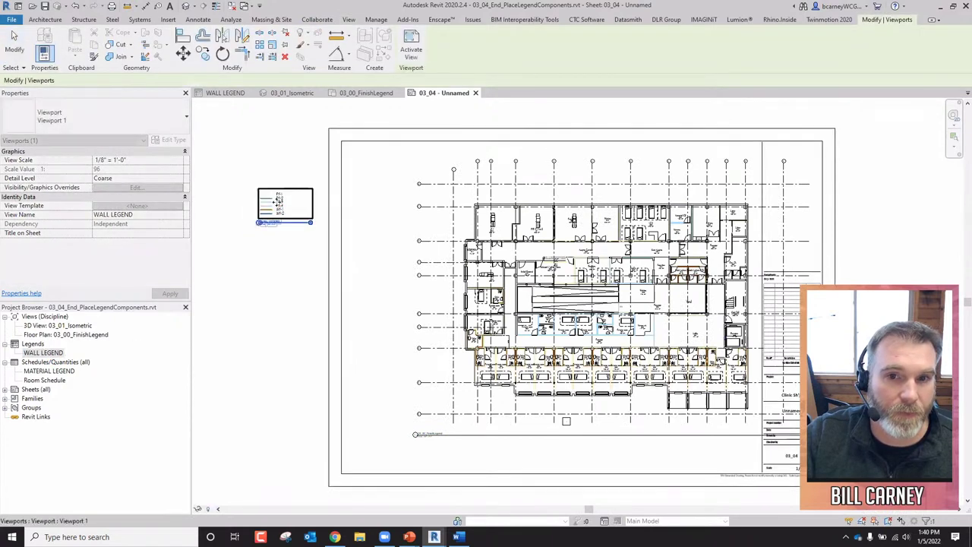
left_click_drag(284, 204, 365, 211)
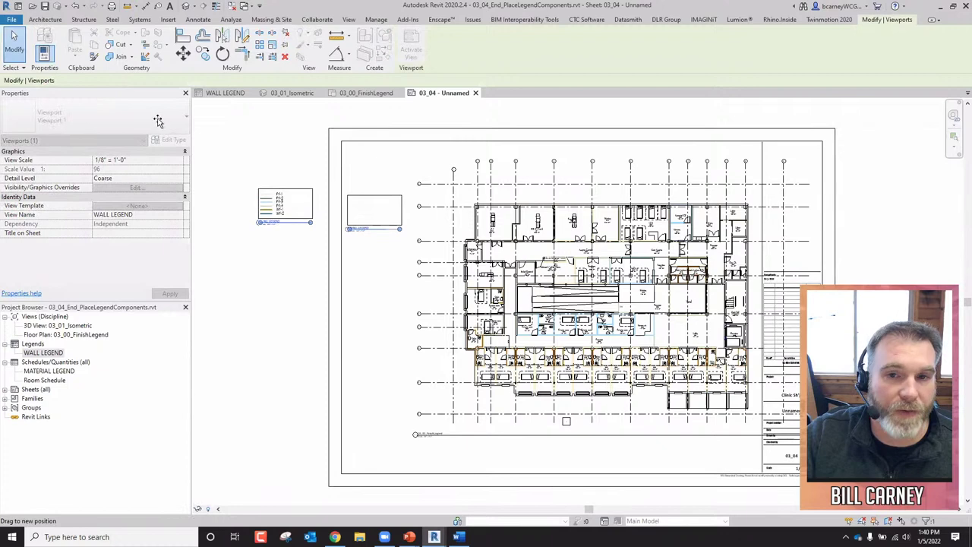
left_click(161, 120)
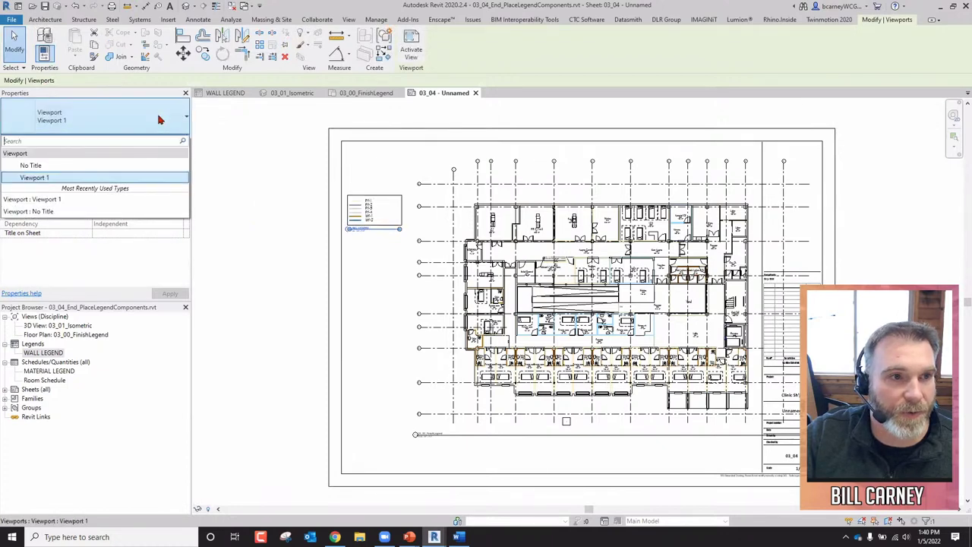
left_click(48, 173)
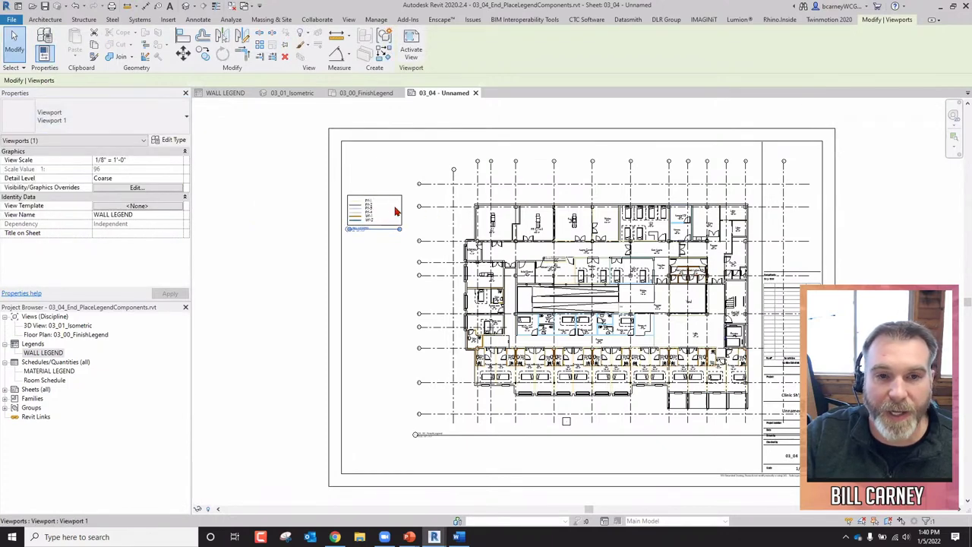
scroll(397, 210, "up", 4)
left_click_drag(365, 239, 369, 242)
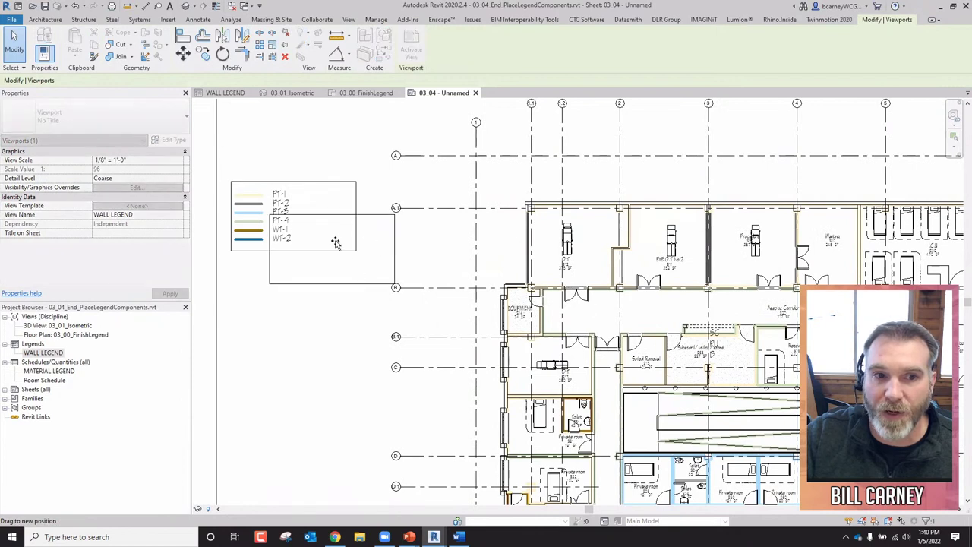
Step: Activate the floor plan viewport, check the top wall along grid A.1, then deactivate it
double_click(579, 209)
left_click(580, 207)
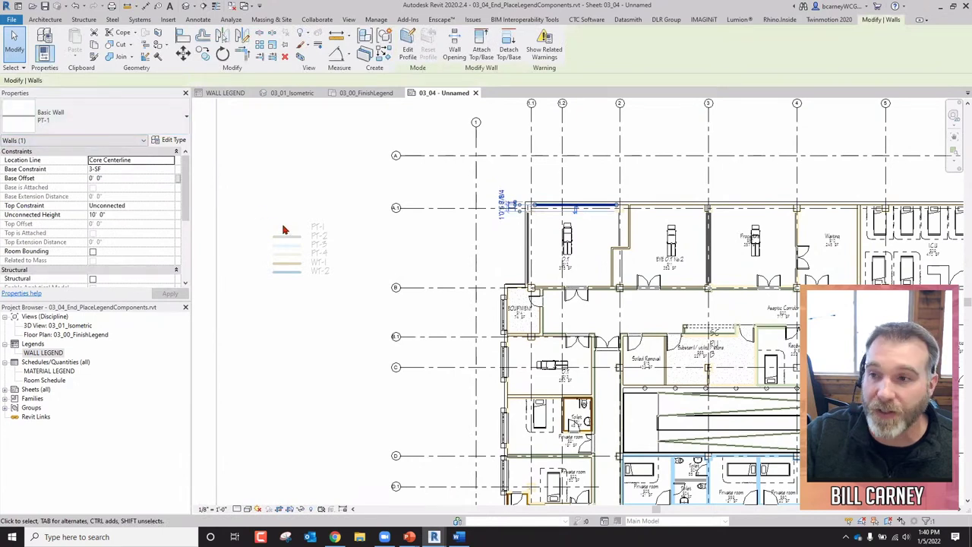
left_click(301, 159)
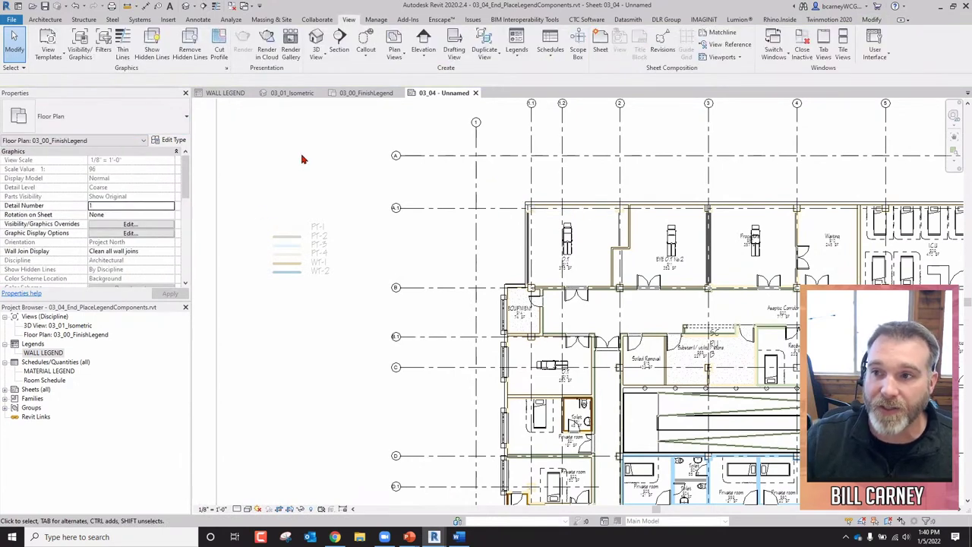
double_click(309, 138)
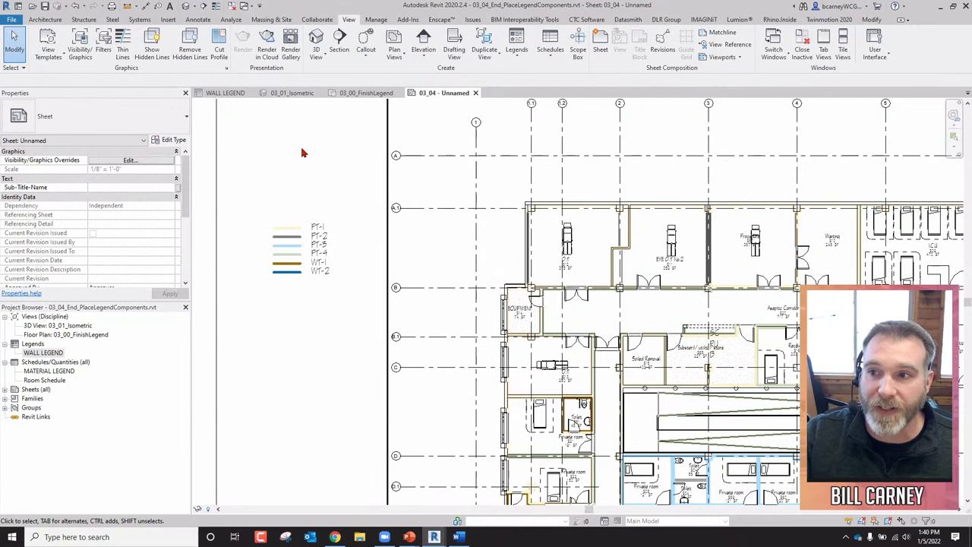
scroll(302, 152, "down", 3)
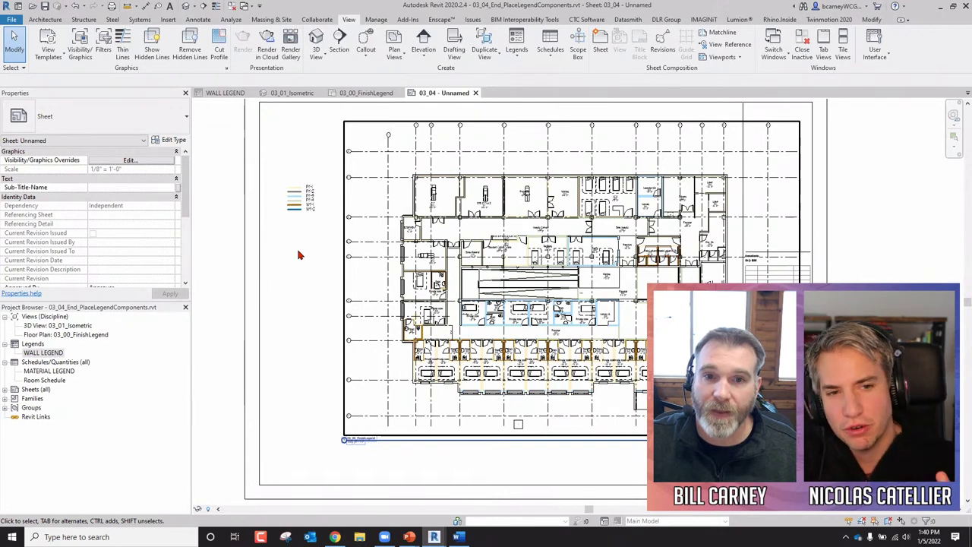
double_click(485, 187)
scroll(485, 187, "up", 6)
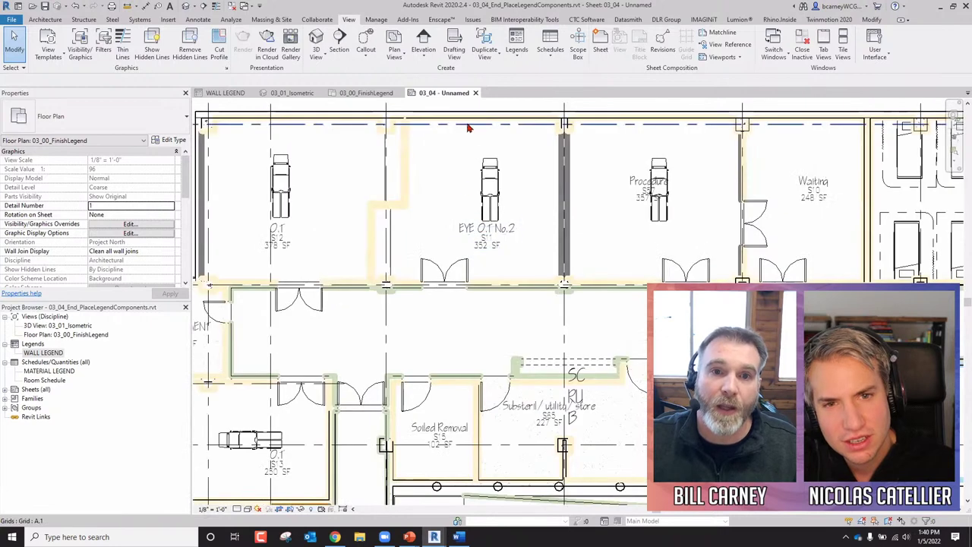
left_click(471, 123)
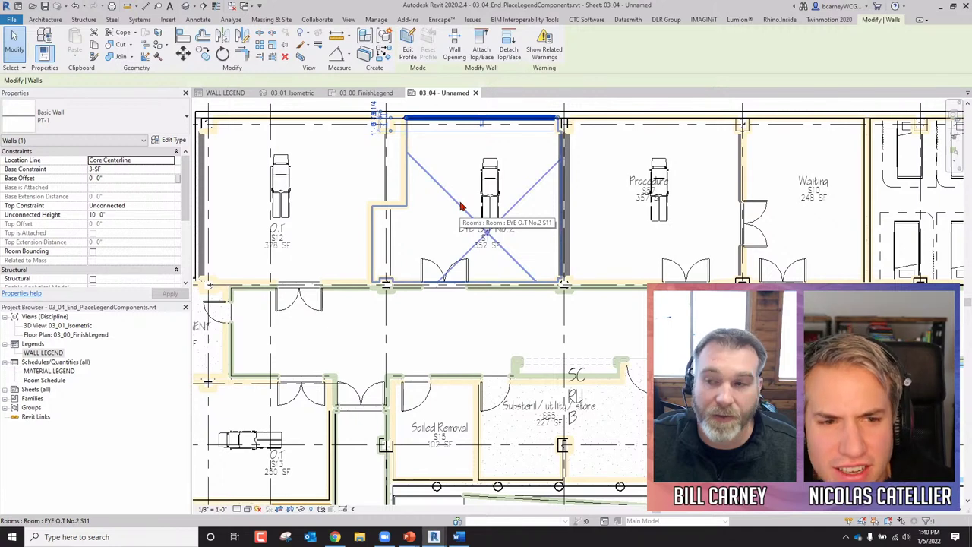
left_click(475, 93)
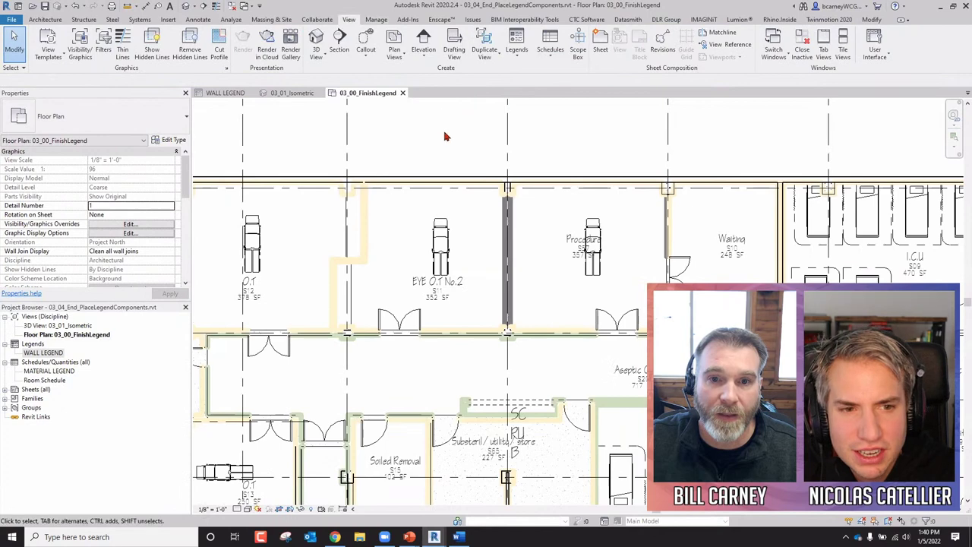
scroll(447, 134, "up", 1)
scroll(446, 134, "down", 5)
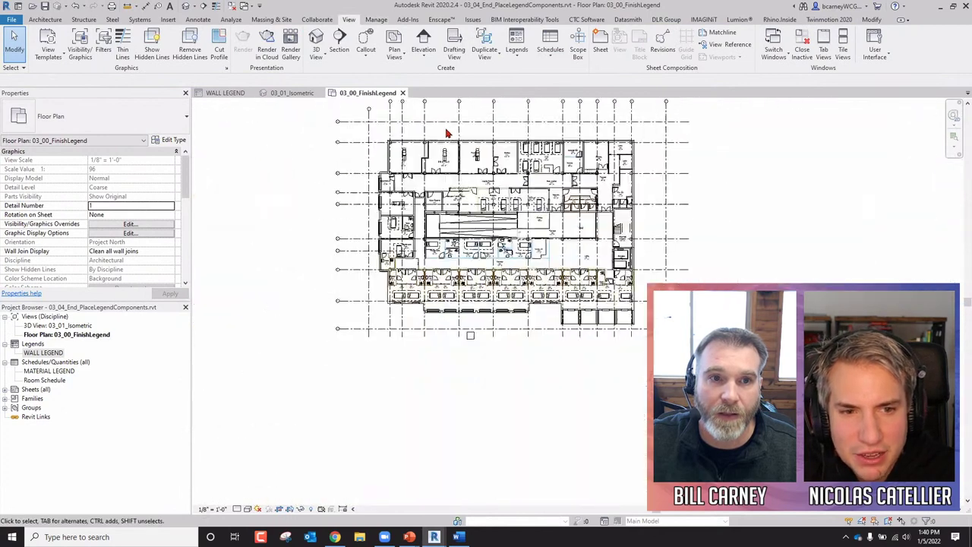
double_click(36, 389)
double_click(42, 398)
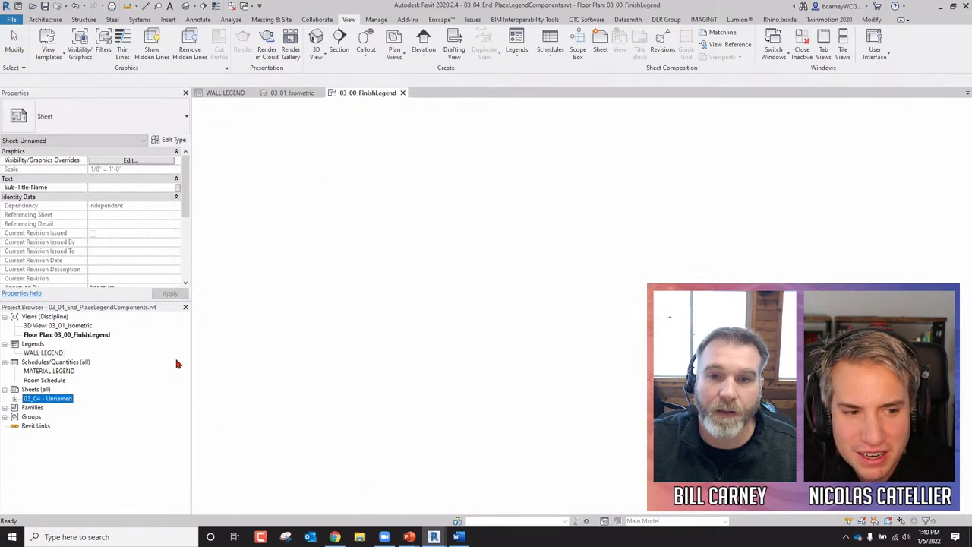
Step: Place the 03_01_Isometric view on sheet 03_04 and turn it to a top-corner isometric
left_click(68, 326)
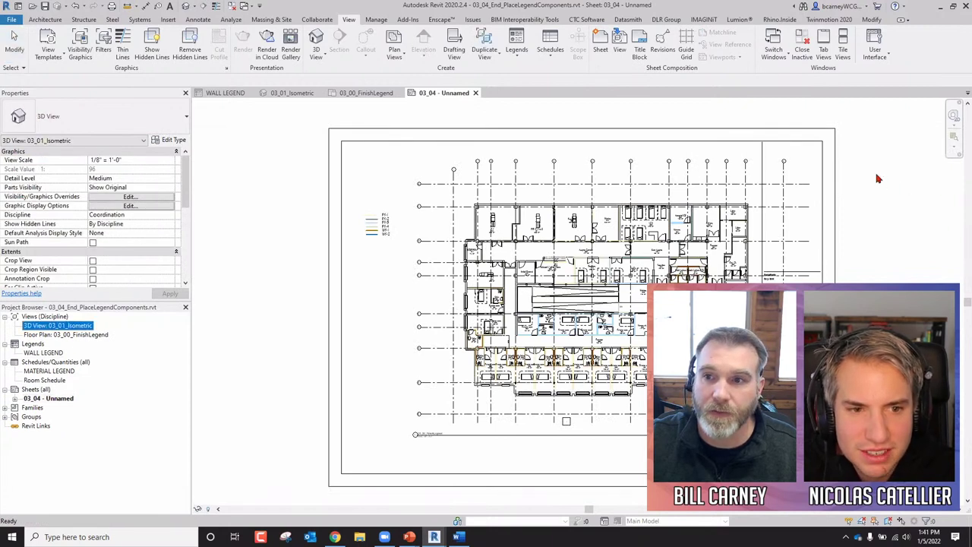
left_click_drag(876, 178, 889, 189)
left_click(894, 269)
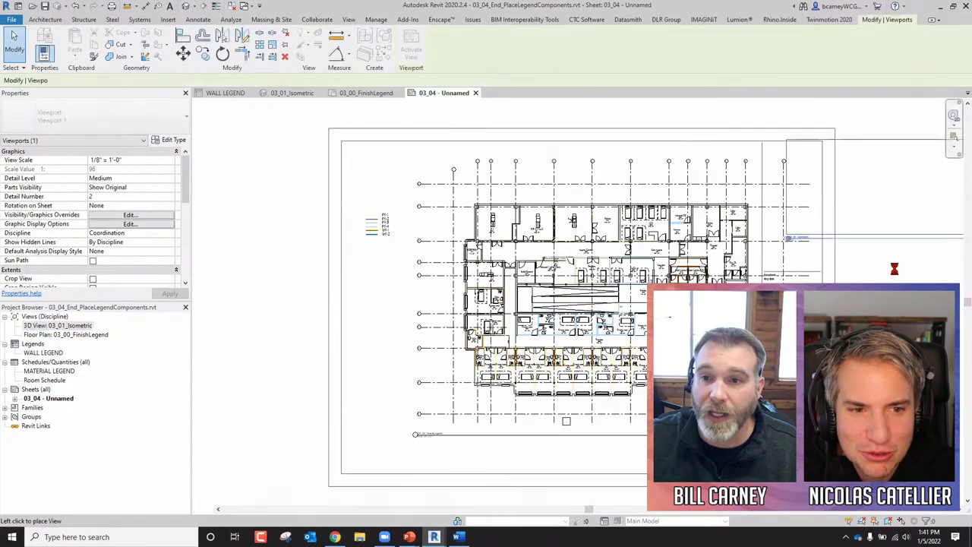
middle_click_drag(896, 274, 584, 305)
left_click_drag(576, 212, 644, 241)
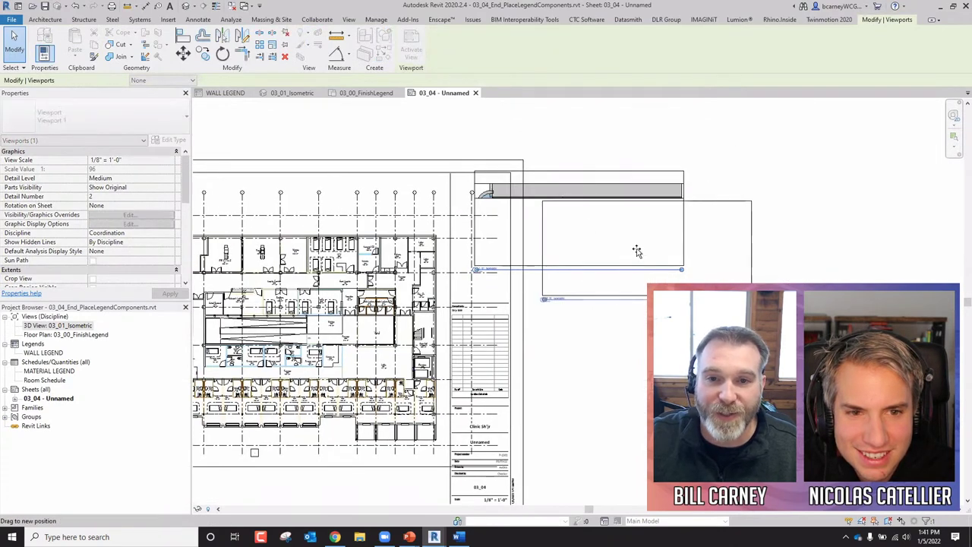
double_click(635, 234)
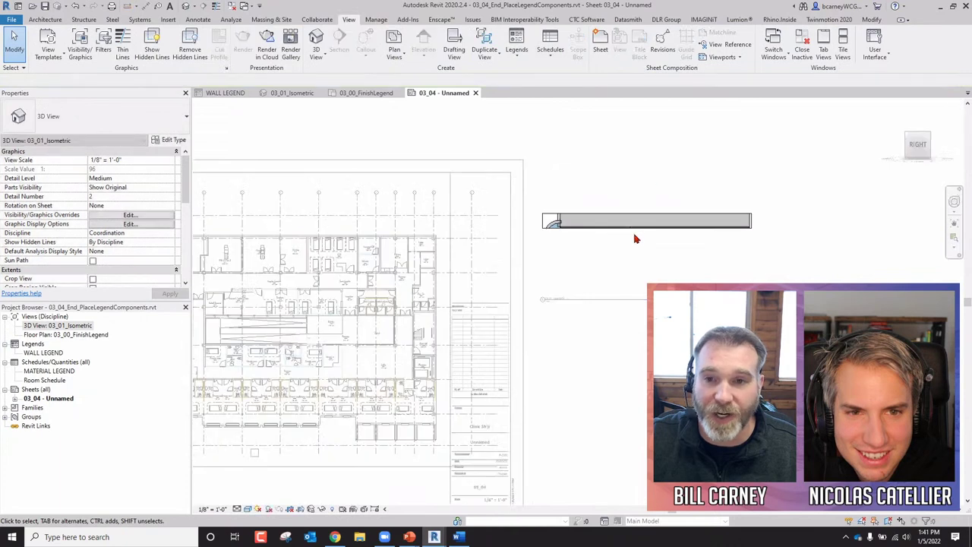
left_click(907, 136)
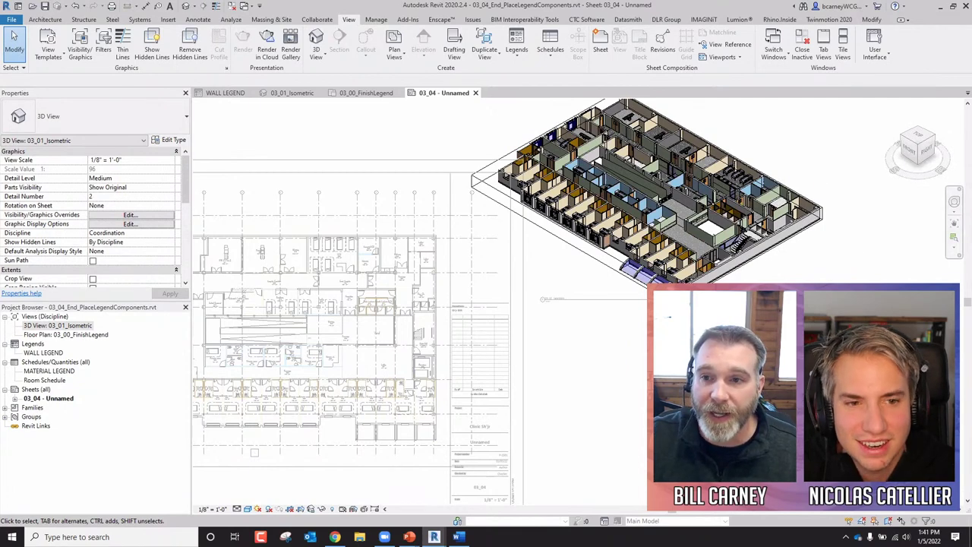
scroll(504, 176, "up", 5)
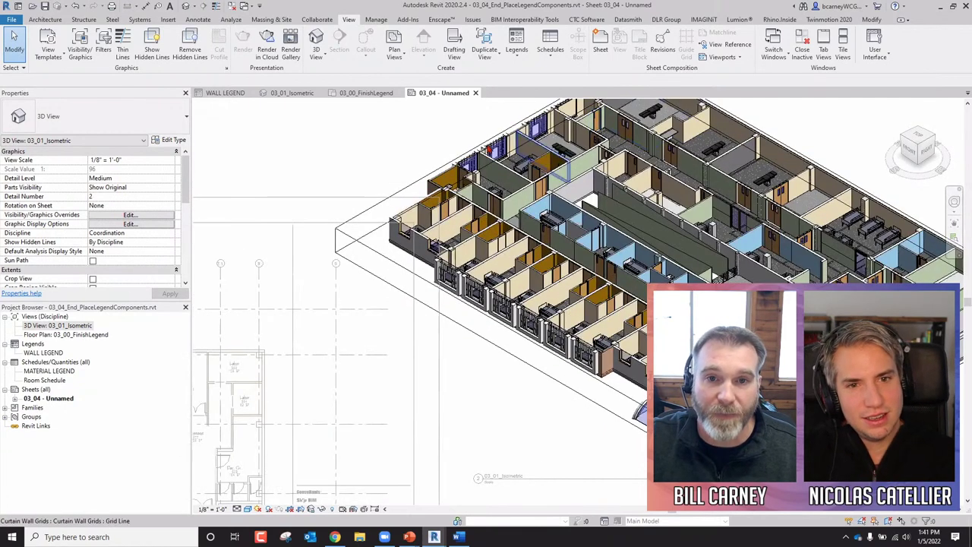
scroll(504, 177, "up", 5)
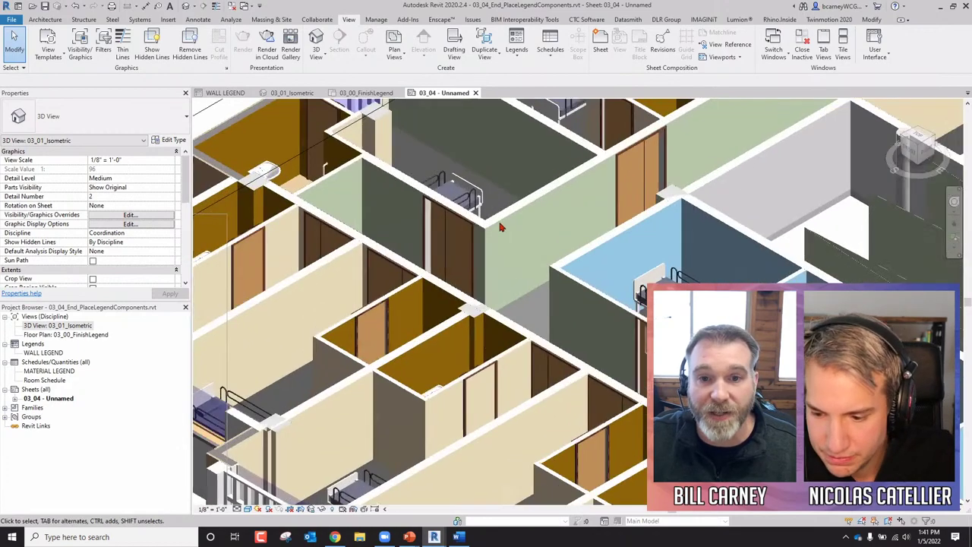
left_click(583, 249)
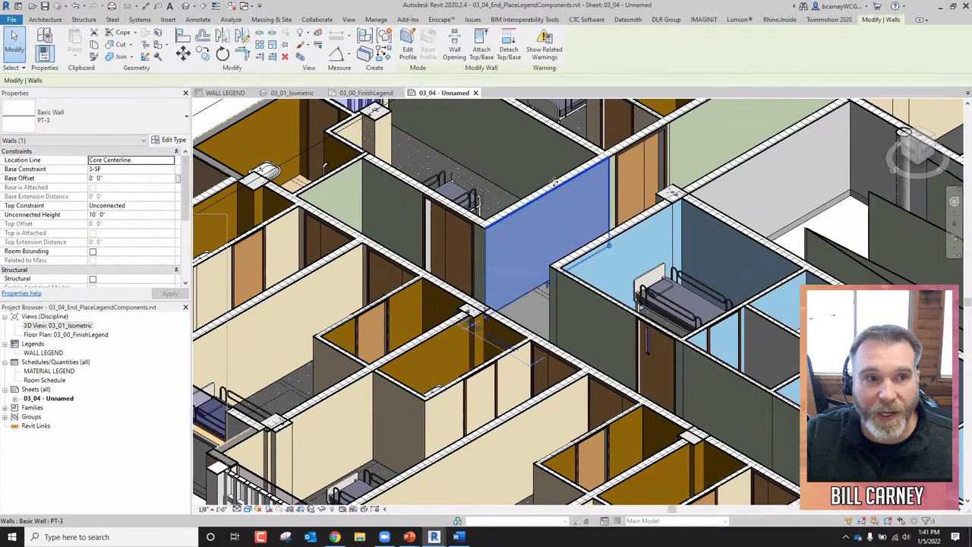
left_click(170, 139)
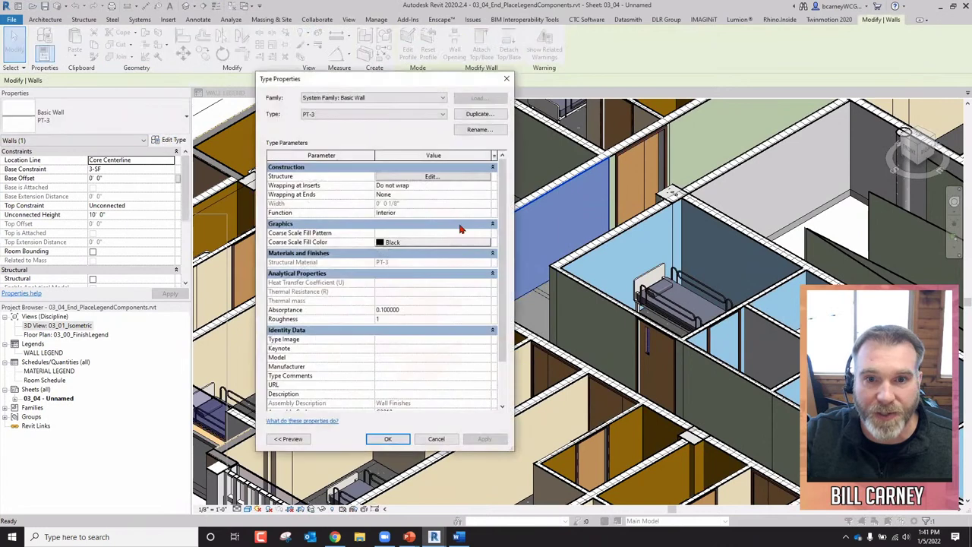
left_click(436, 439)
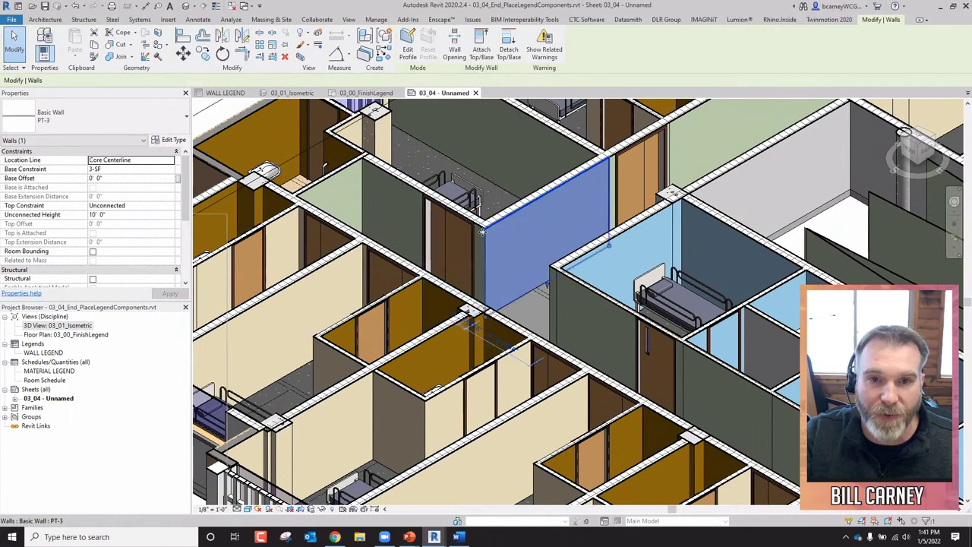
left_click(443, 218)
left_click_drag(443, 218, 414, 205)
key("Escape")
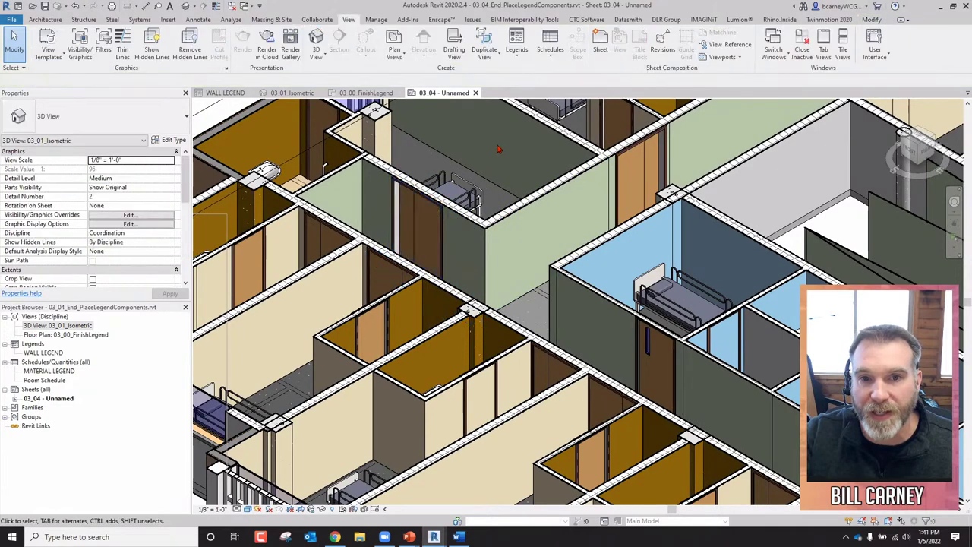
scroll(498, 155, "down", 3)
scroll(470, 197, "up", 1)
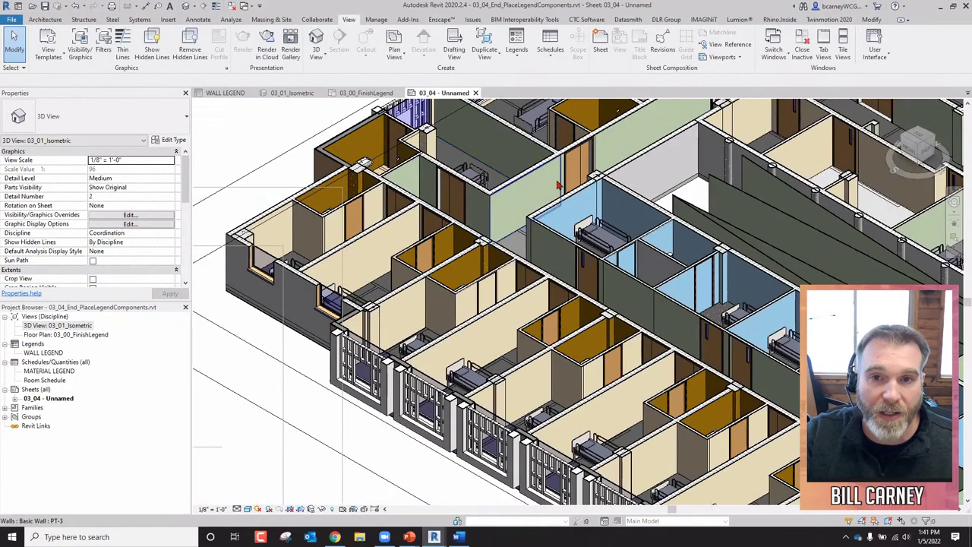
scroll(455, 227, "up", 3)
middle_click_drag(486, 228, 395, 266)
scroll(608, 197, "down", 2)
scroll(757, 134, "up", 1)
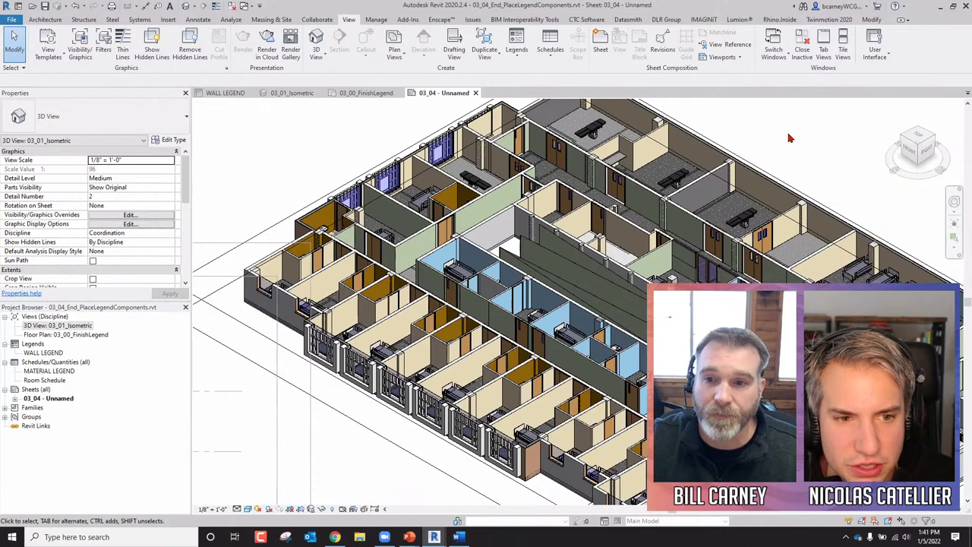
Step: Zoom and pan sheet 03_04 to show both the floor plan and the 3D viewport
scroll(790, 138, "down", 5)
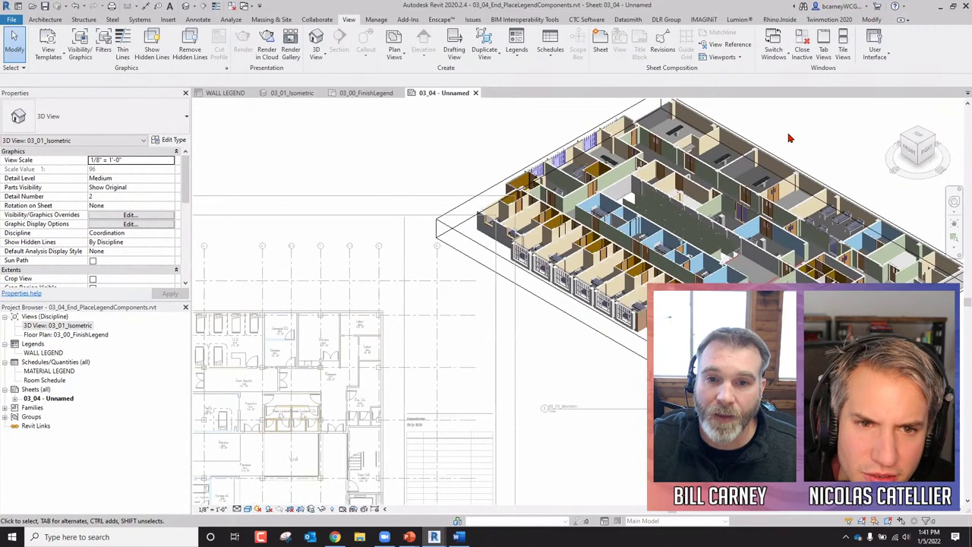
scroll(274, 284, "up", 2)
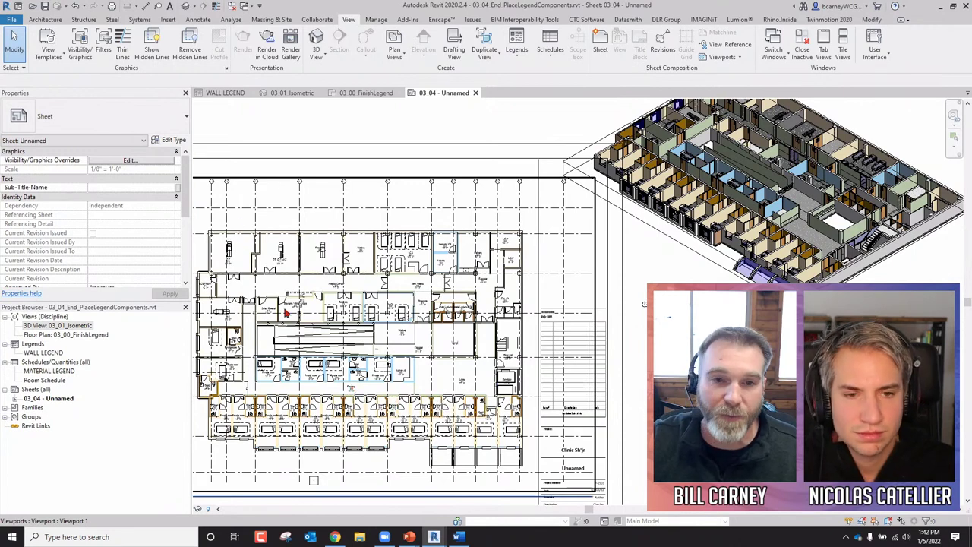
middle_click_drag(285, 311, 313, 289)
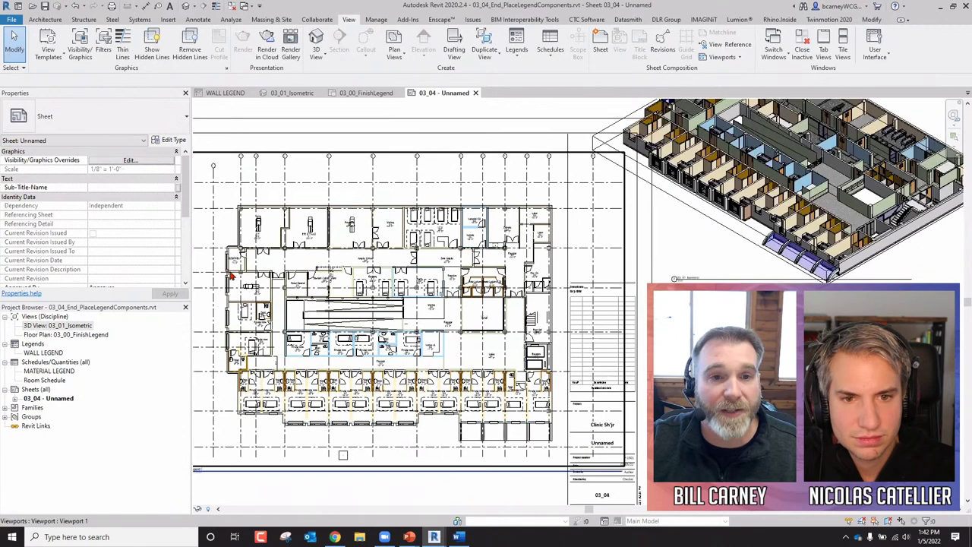
Step: Switch to the Dynamo for Interior Design presentation in PowerPoint
mouse_move(396, 527)
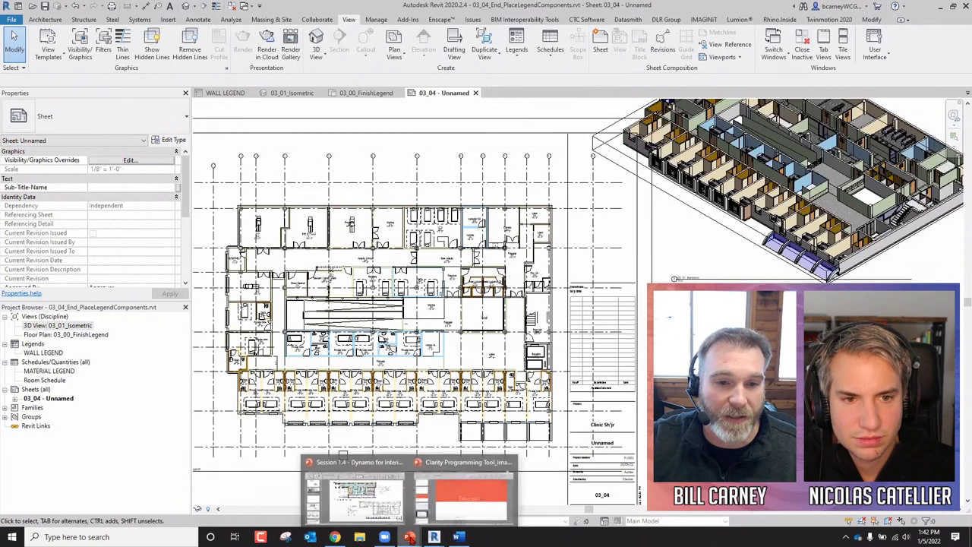
left_click(375, 497)
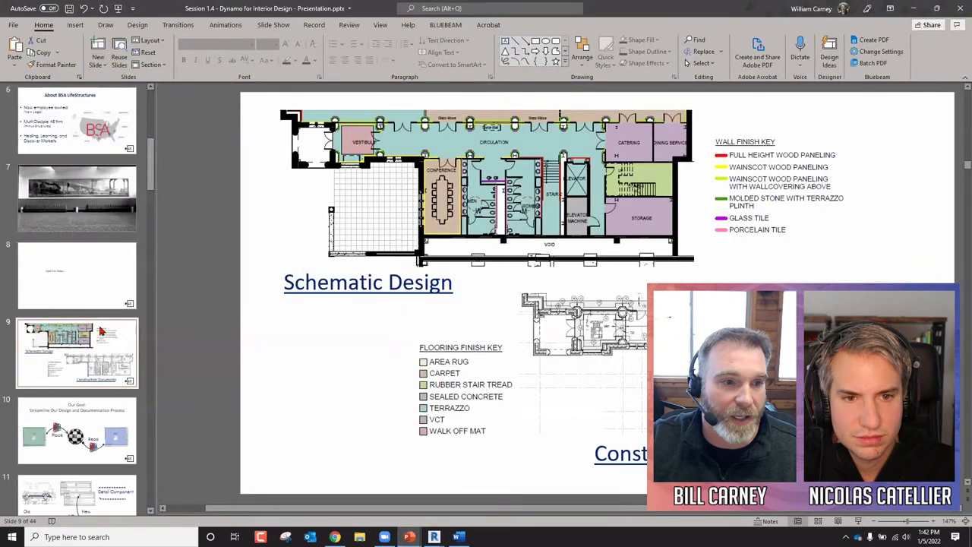
scroll(95, 328, "down", 5)
scroll(95, 328, "down", 8)
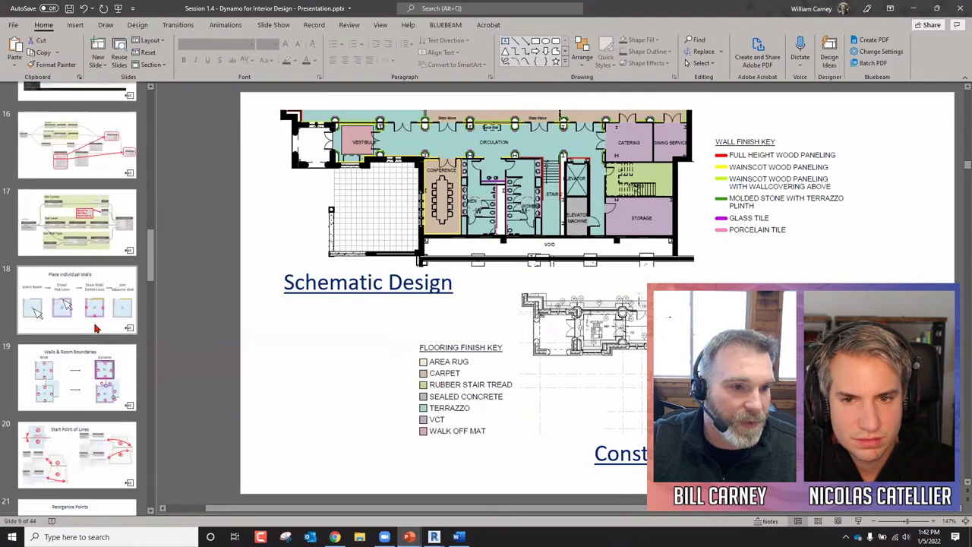
Step: Browse the slide thumbnails and go to slide 33, Establish Rules
scroll(95, 327, "down", 8)
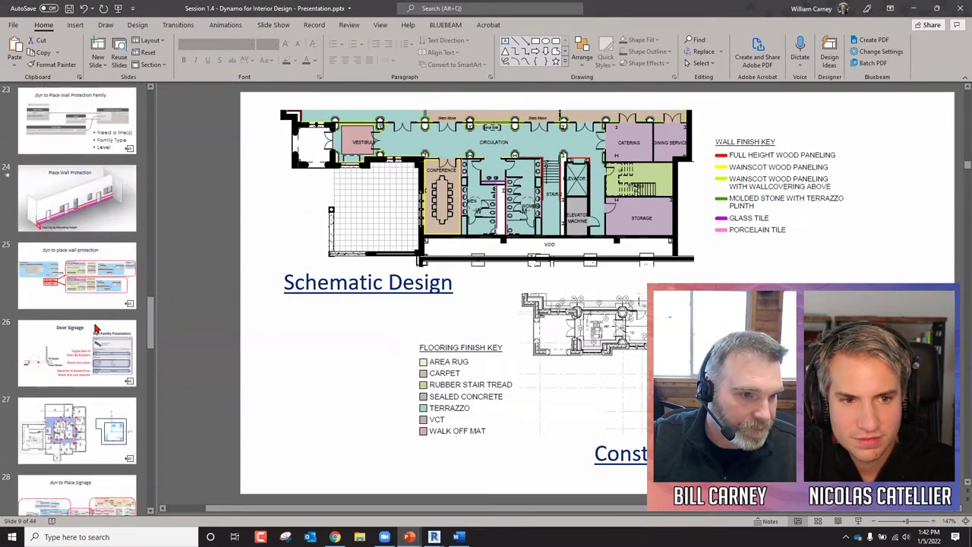
scroll(95, 328, "down", 2)
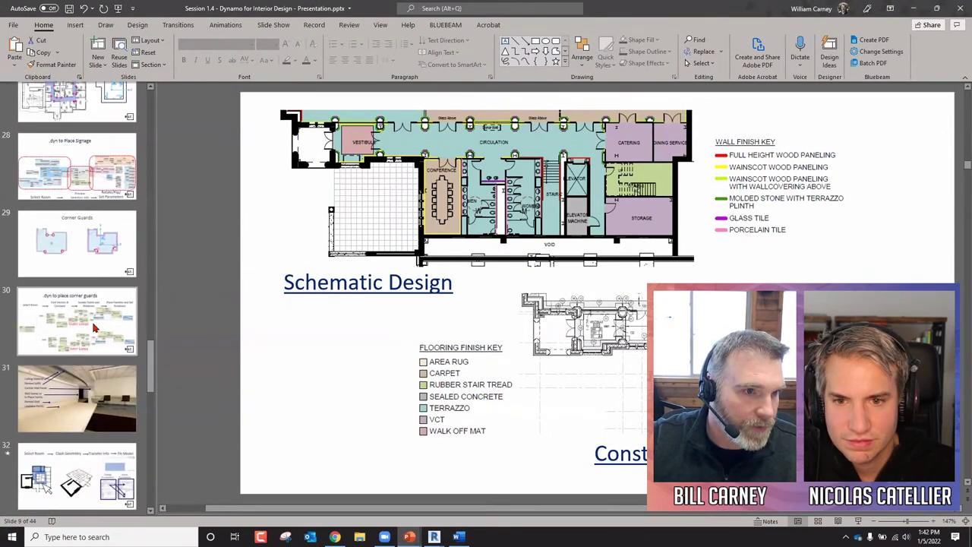
scroll(89, 336, "up", 11)
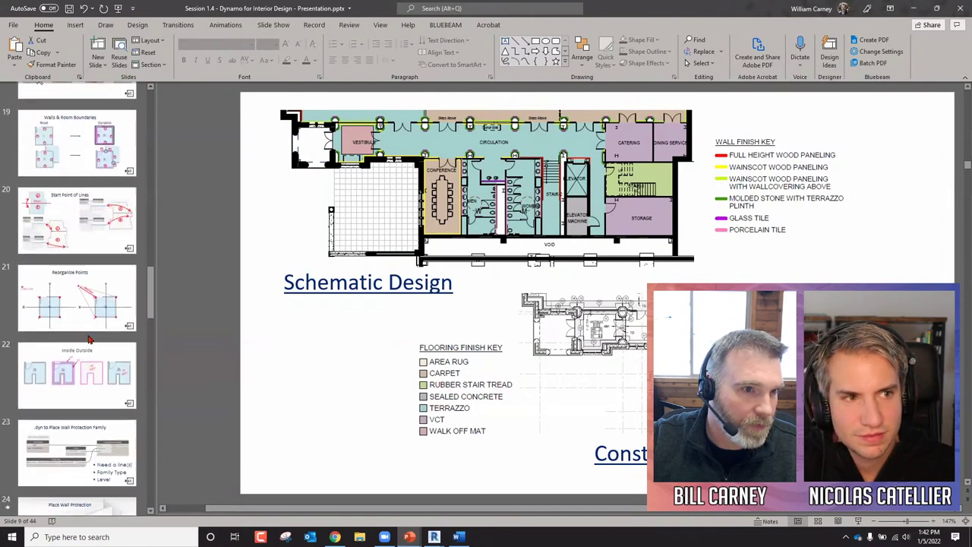
scroll(89, 338, "up", 5)
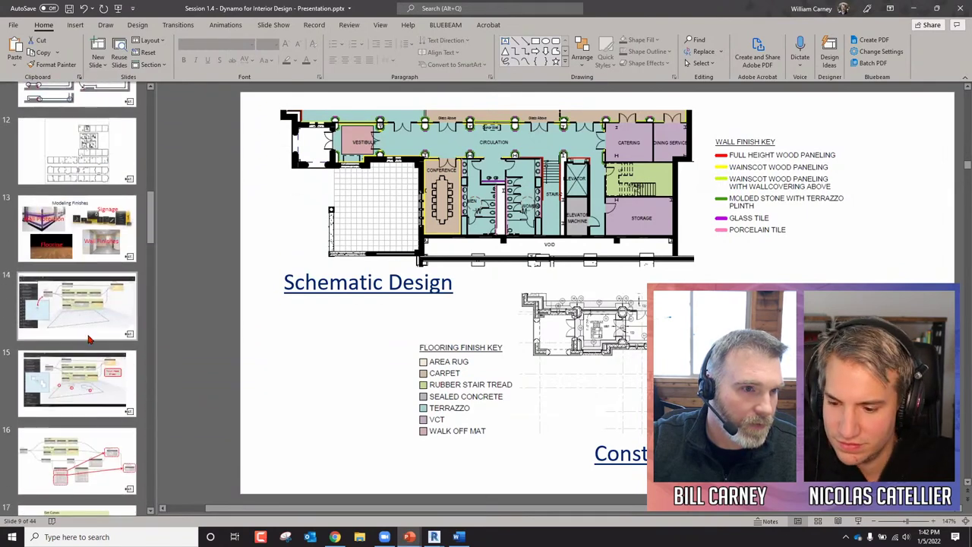
scroll(88, 338, "down", 5)
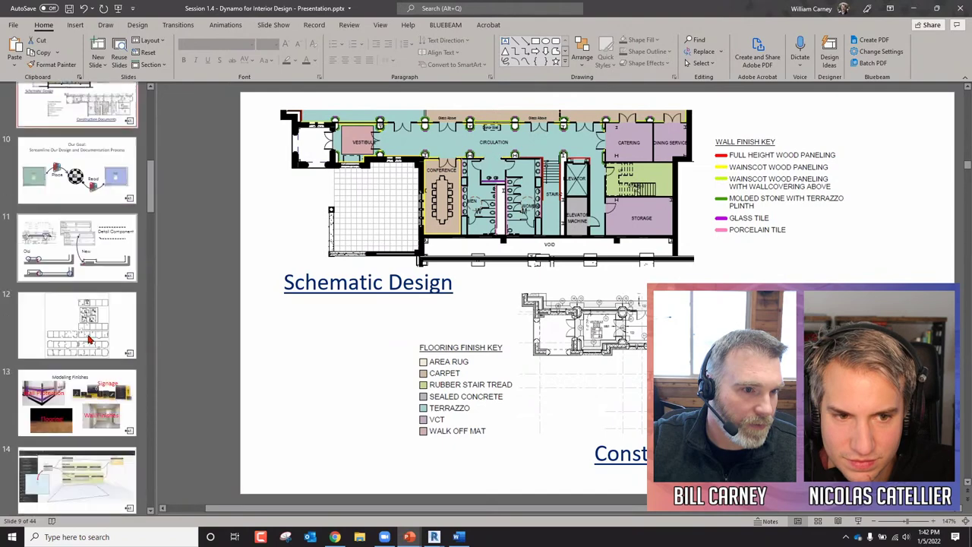
scroll(89, 339, "down", 11)
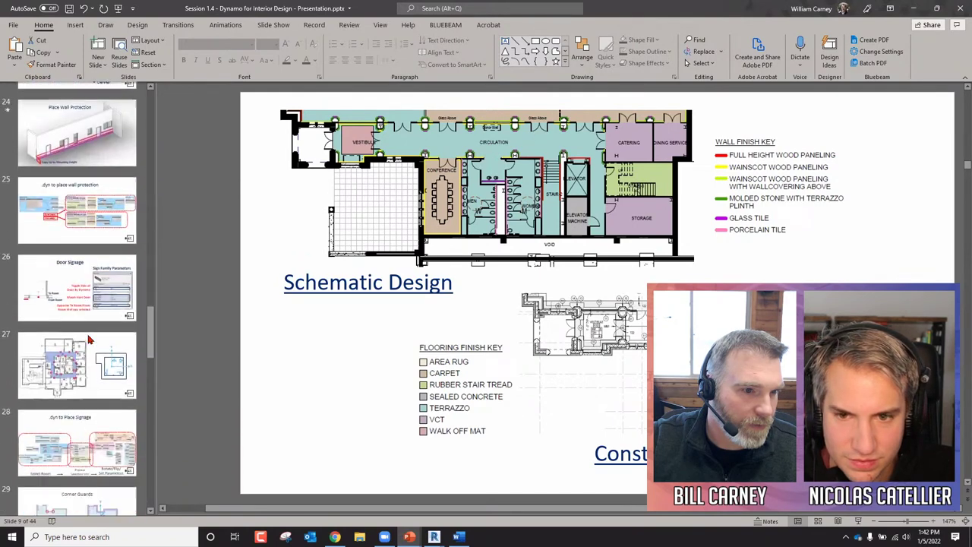
scroll(88, 339, "down", 3)
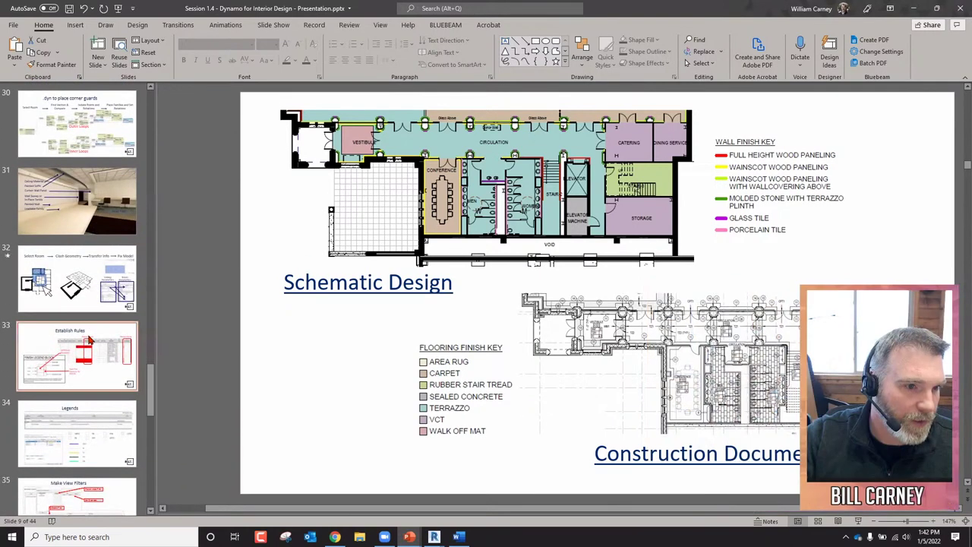
left_click(93, 339)
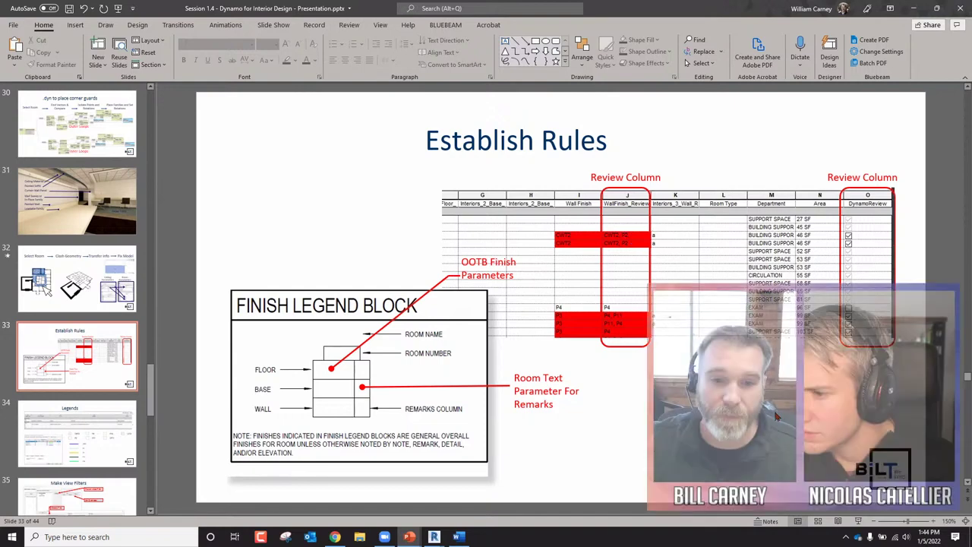
Step: Bring up the list of open Revit and Dynamo windows from the taskbar
left_click(434, 537)
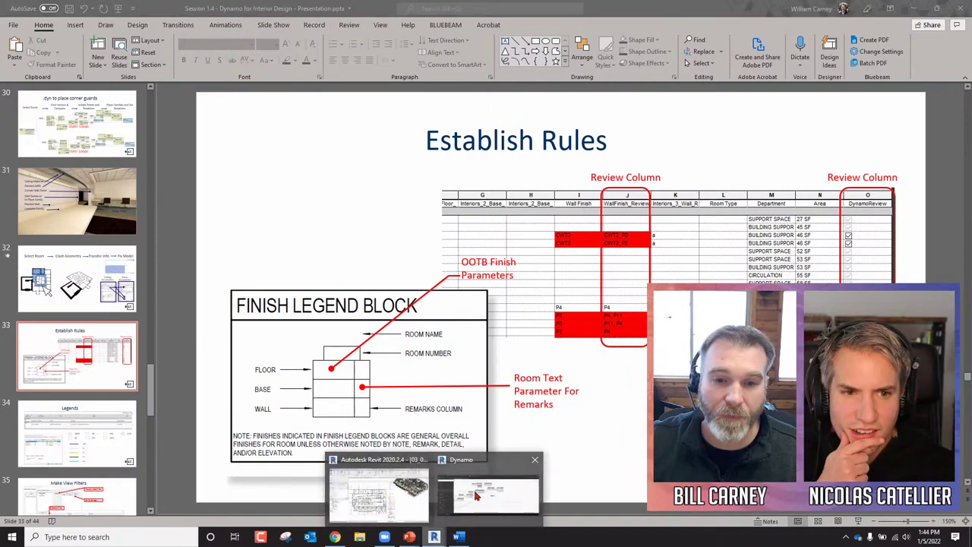
Step: Return to Revit and zoom around the isometric viewport on sheet 03_04
left_click(386, 495)
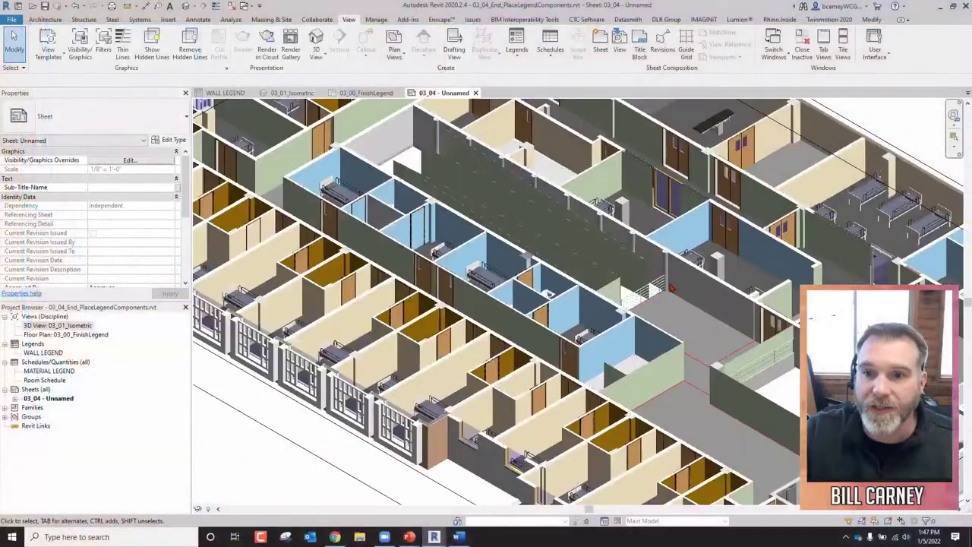
scroll(607, 313, "up", 3)
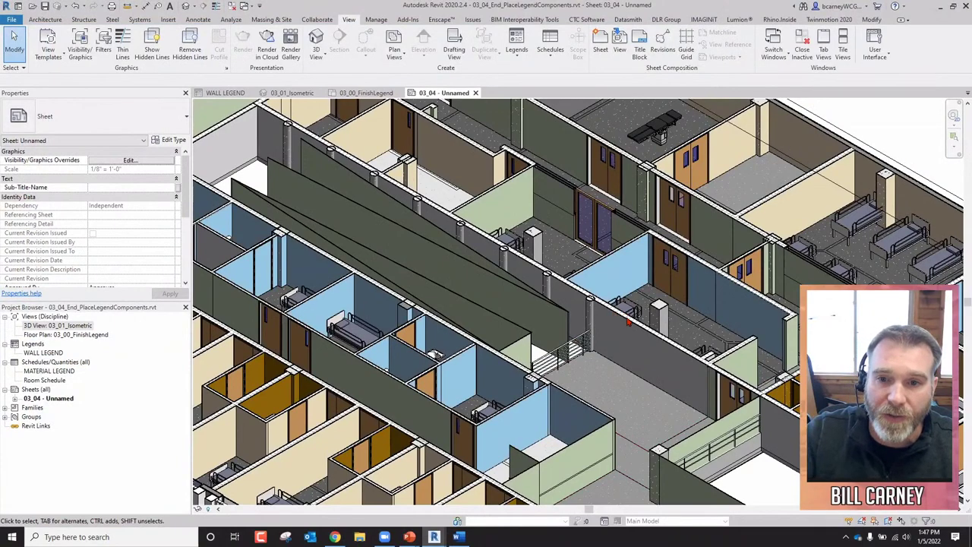
scroll(608, 313, "down", 5)
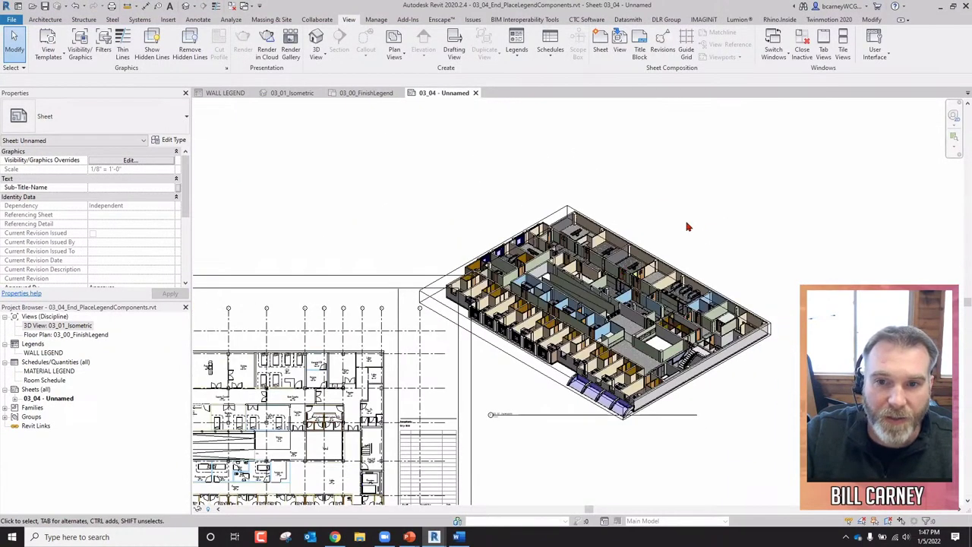
scroll(645, 255, "up", 4)
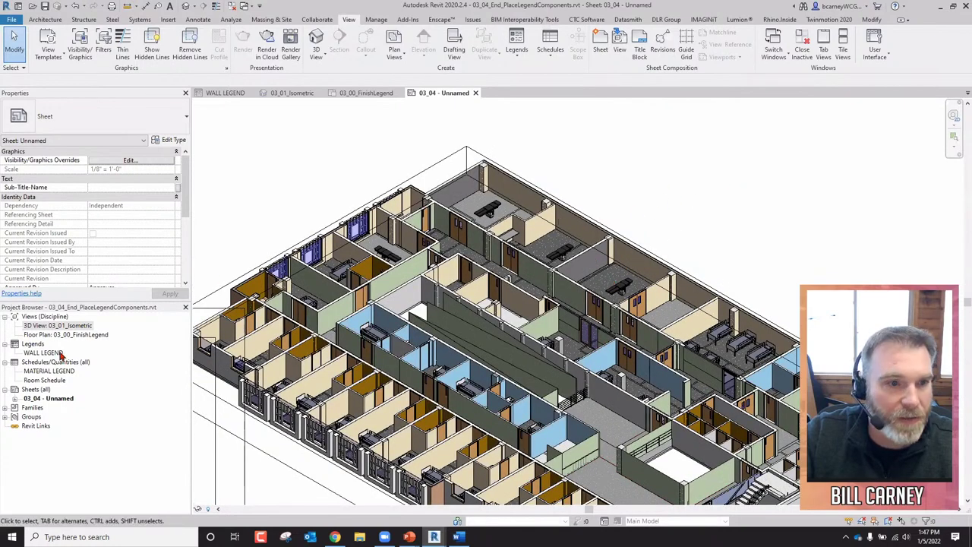
Step: In the 03_01_Isometric view, select the CMU wall with double doors and create parts
double_click(69, 325)
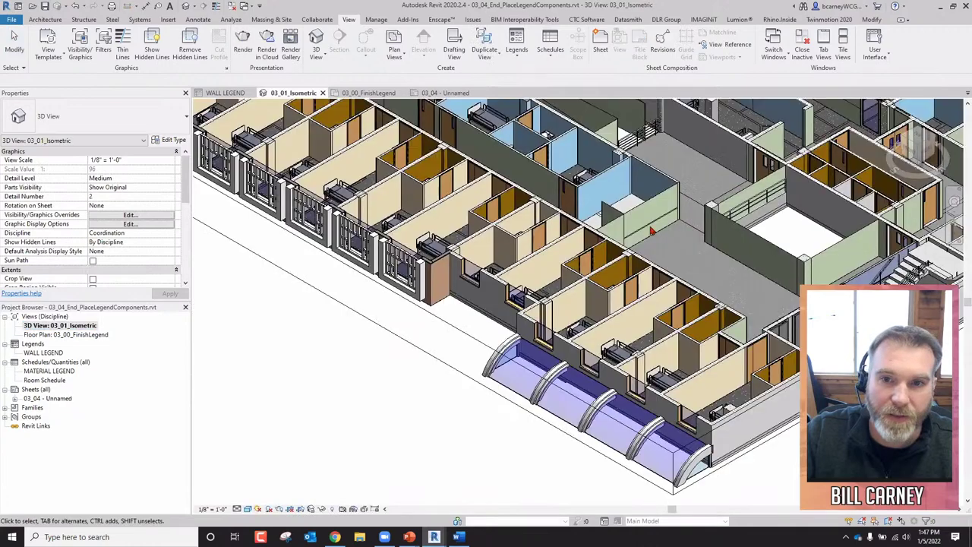
scroll(707, 161, "up", 3)
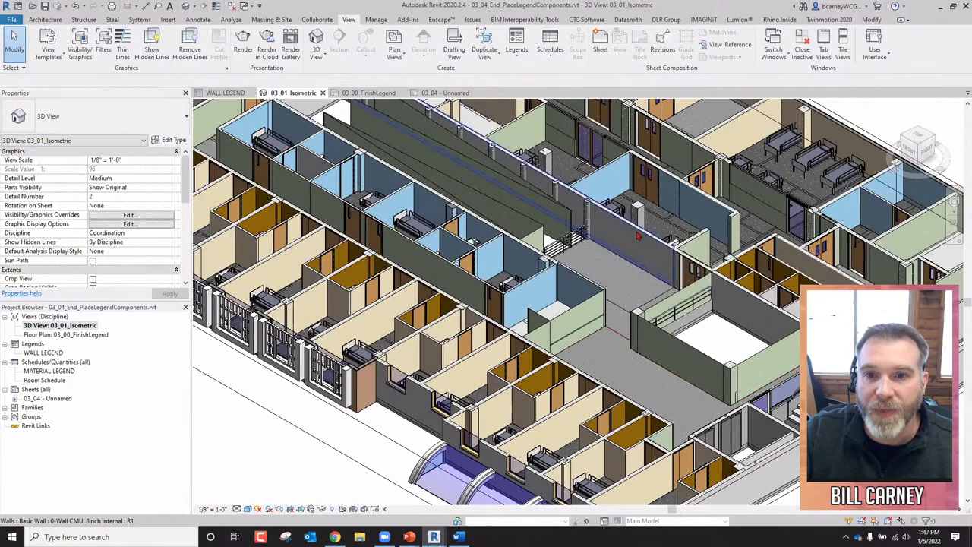
left_click(503, 220)
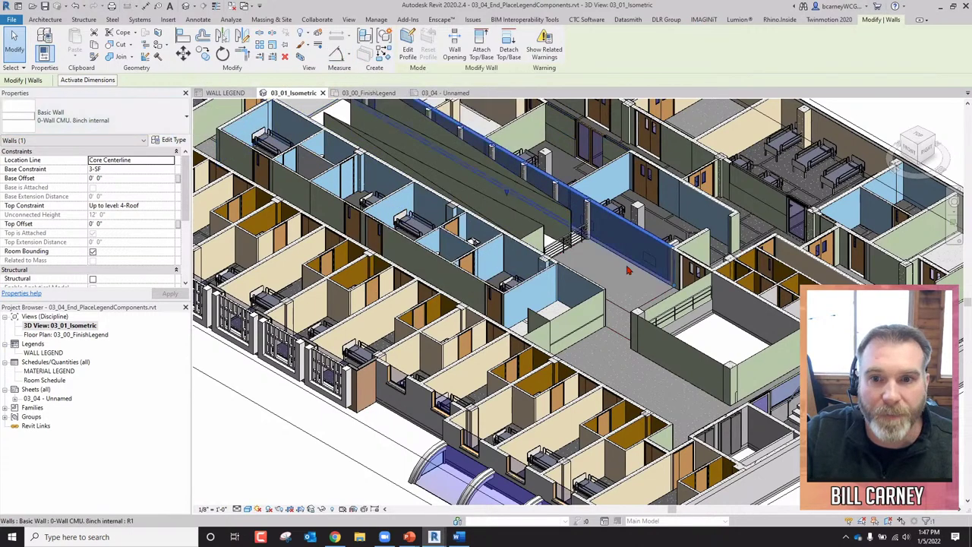
left_click(691, 199)
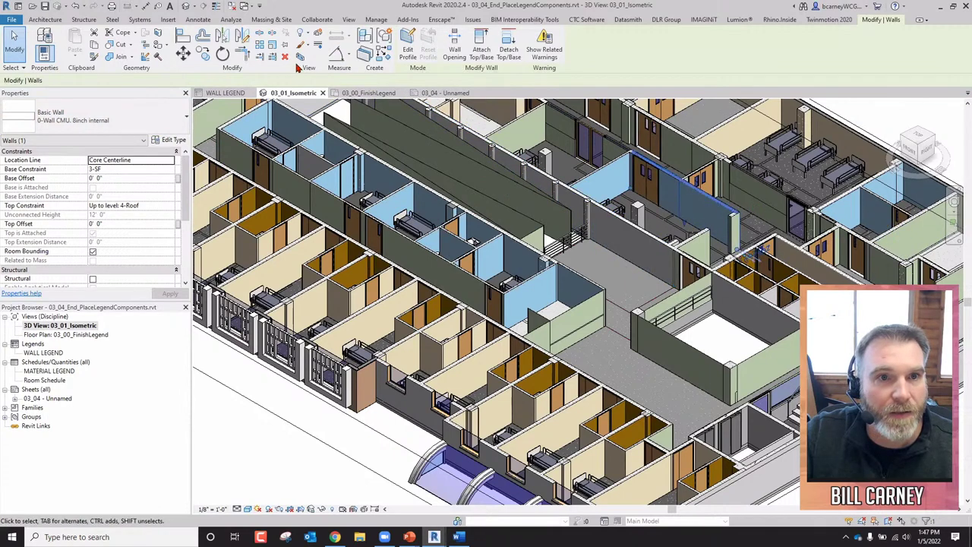
left_click(365, 55)
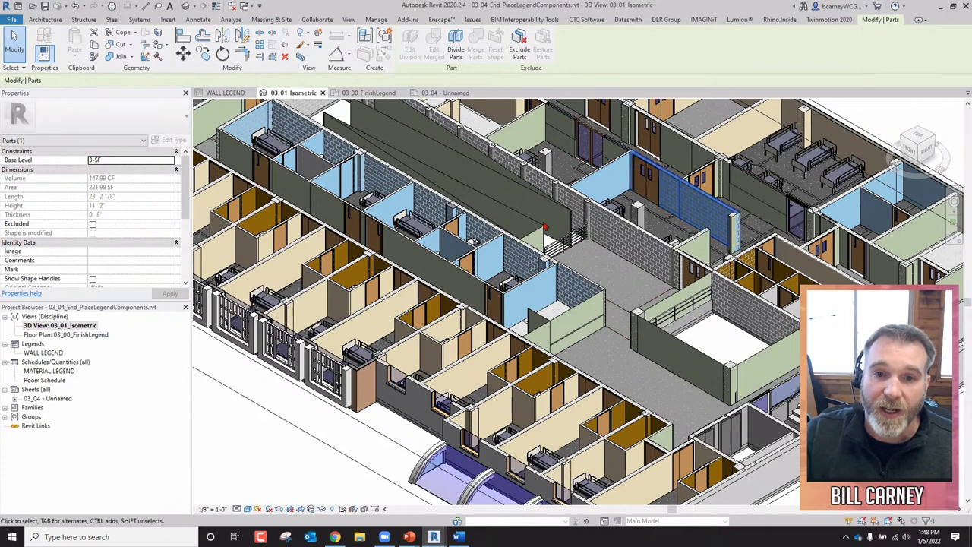
left_click(546, 270)
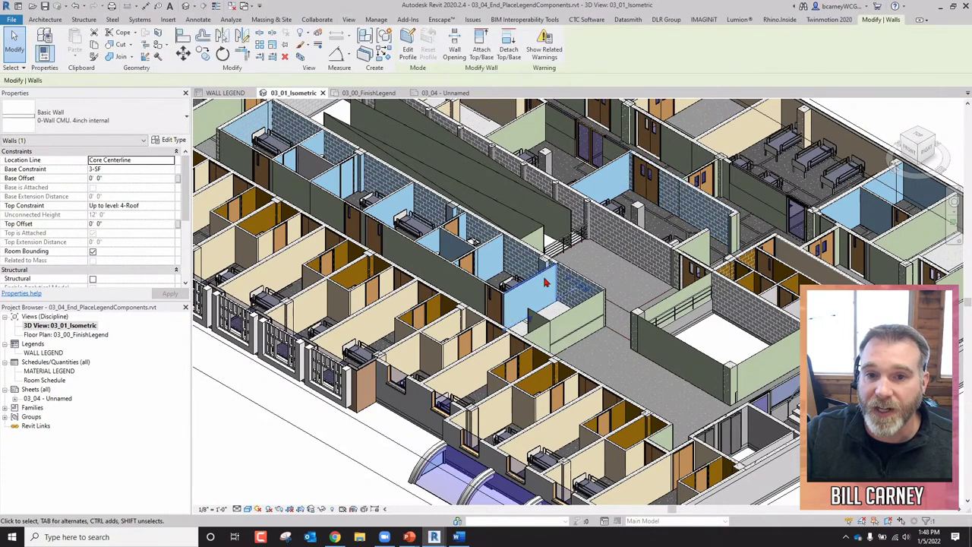
key("Escape")
left_click(557, 278)
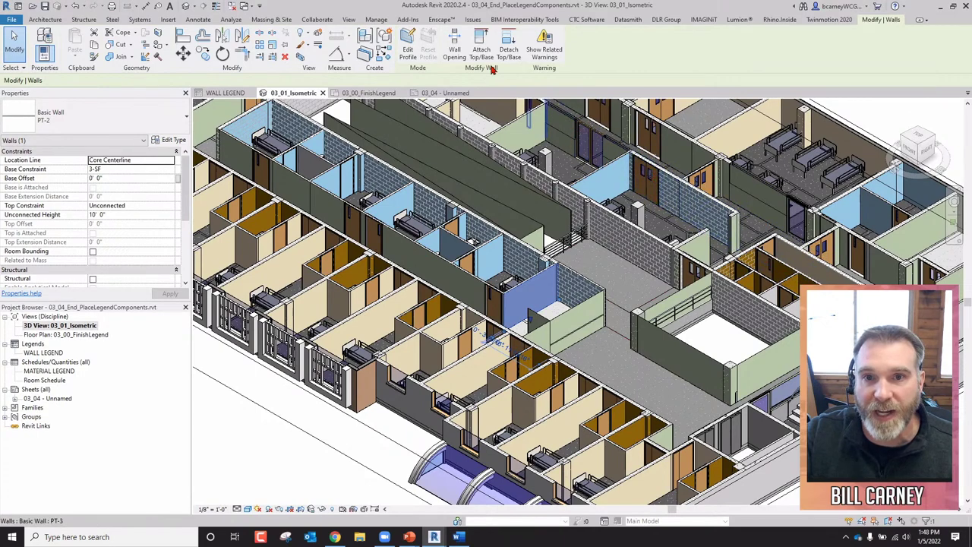
scroll(660, 202, "down", 6)
scroll(537, 220, "up", 6)
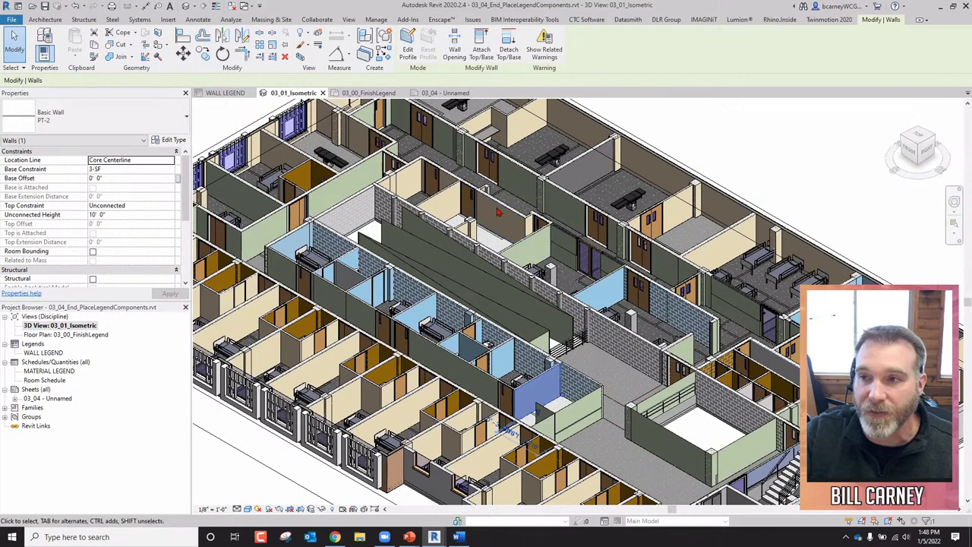
left_click(720, 135)
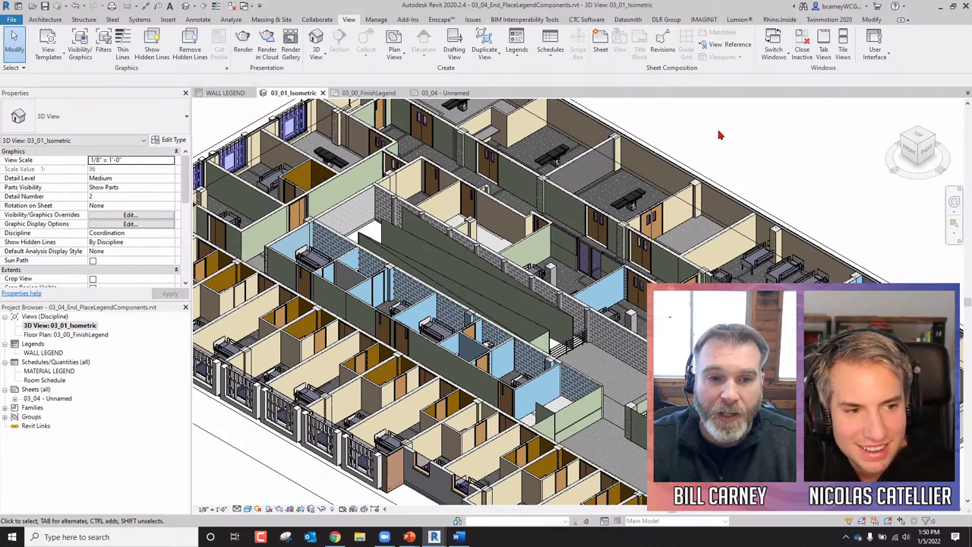
Step: Close the 03_04 sheet, FinishLegend, isometric and WALL LEGEND views without saving the project
left_click(464, 93)
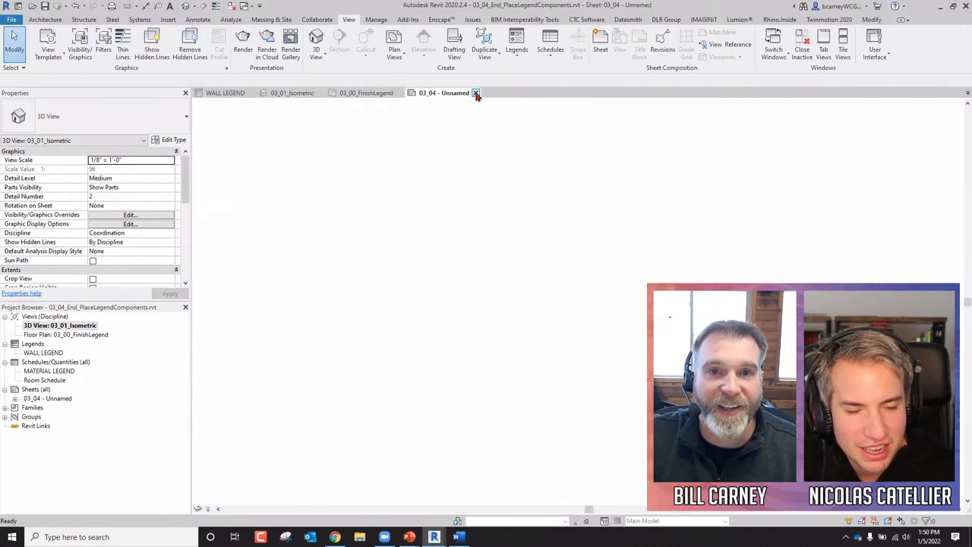
left_click(474, 93)
left_click(402, 92)
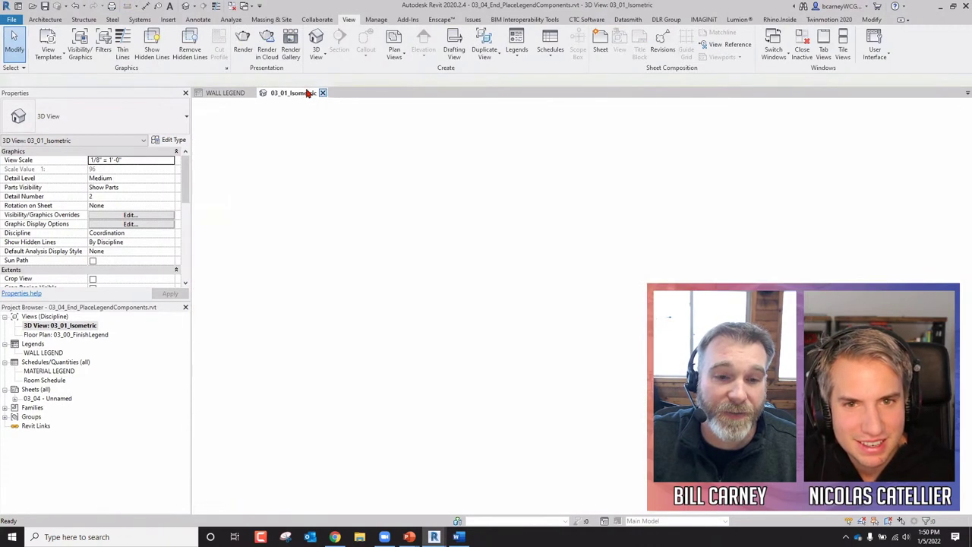
left_click(322, 93)
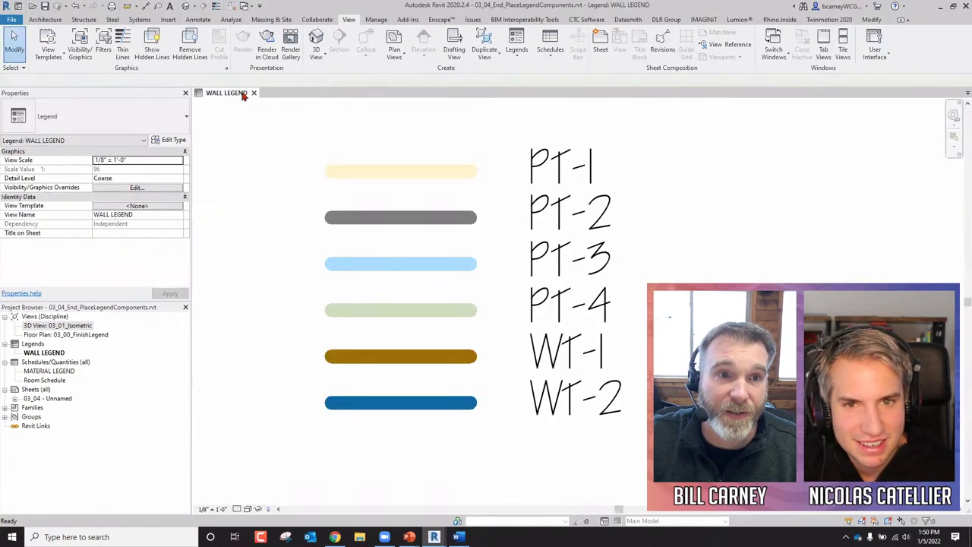
left_click(254, 93)
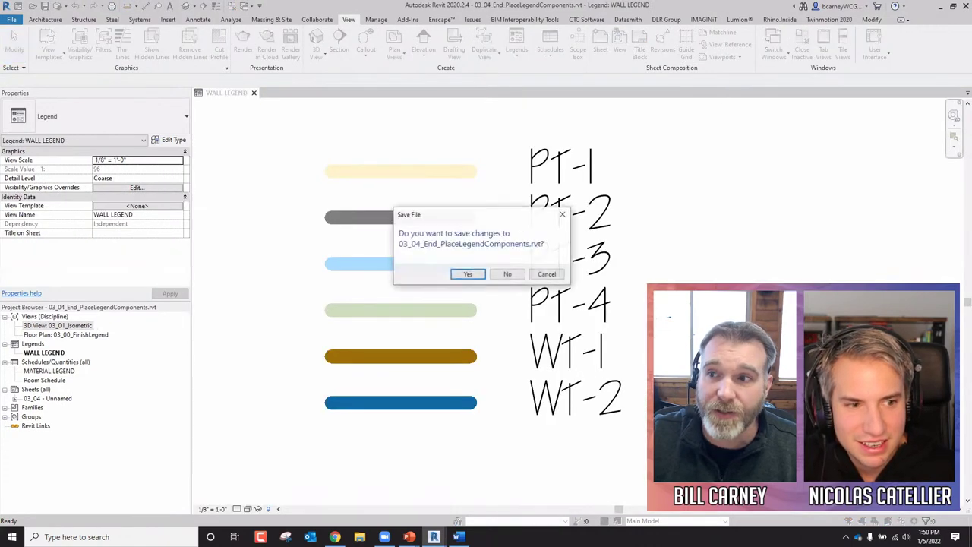
left_click(507, 274)
Step: Discard the Dynamo graph changes and open Combined_Final from the Revit Home screen
mouse_move(433, 536)
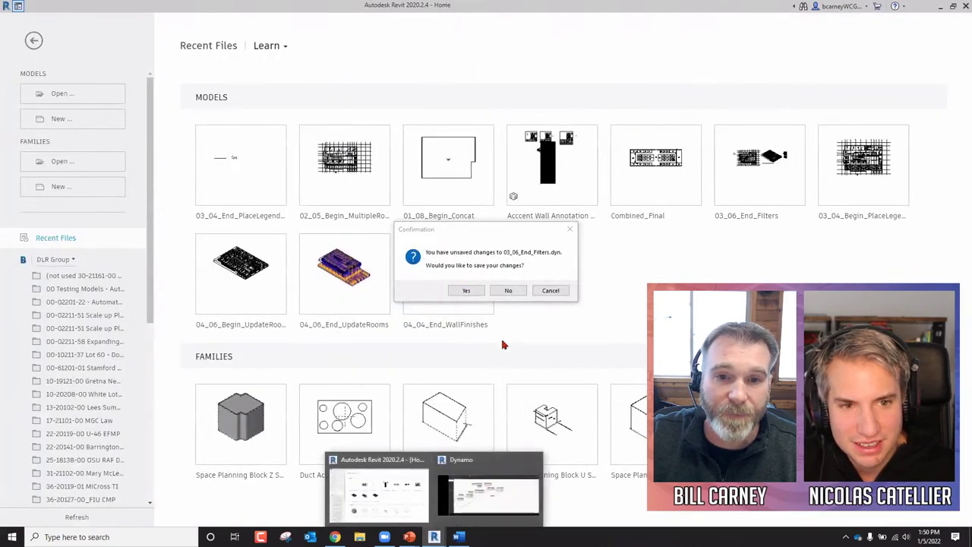
left_click(508, 290)
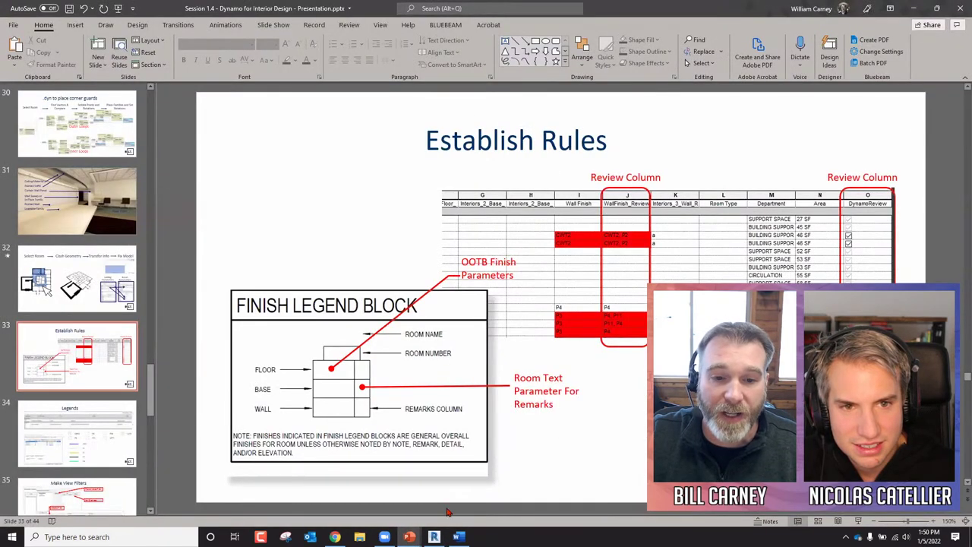
left_click(433, 537)
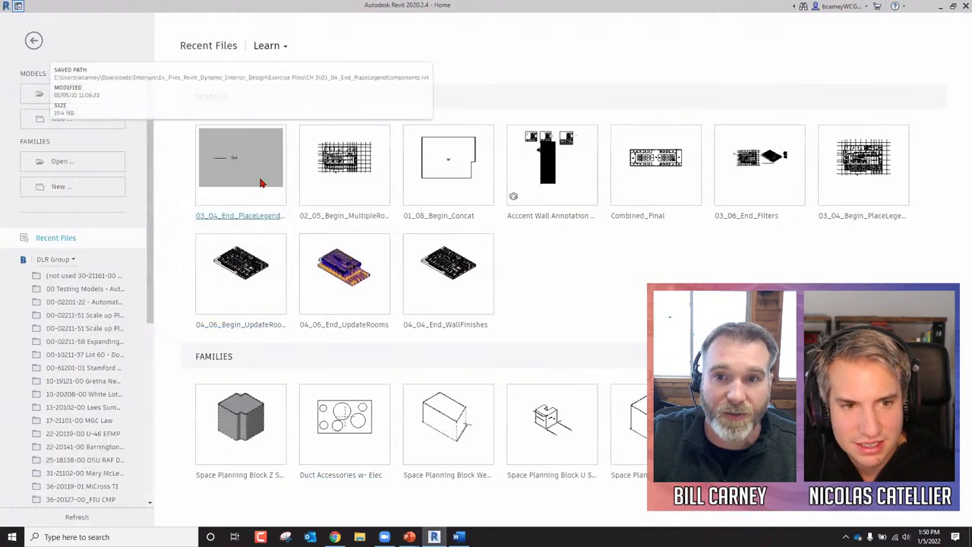
left_click(659, 180)
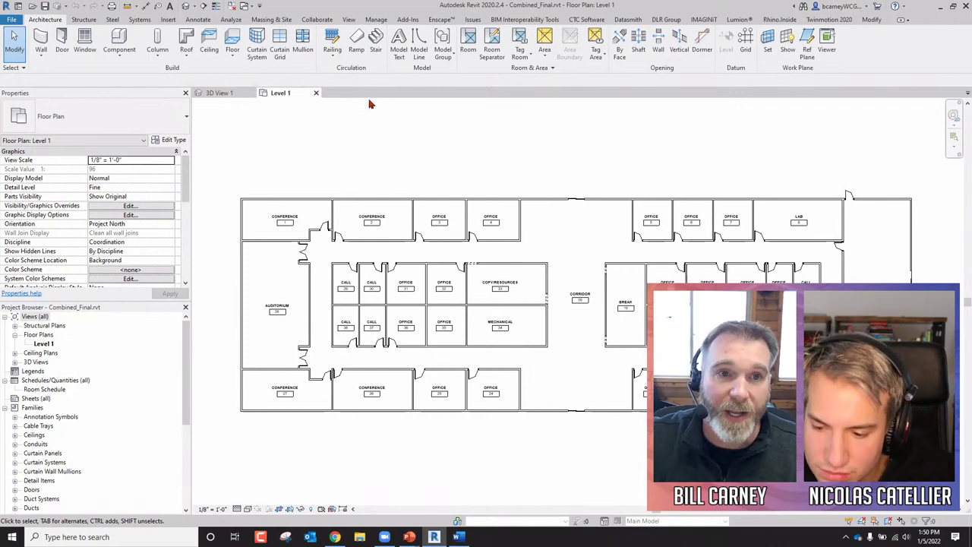
Step: Tile the Level 1 plan and 3D View 1 side by side with WT
left_click(376, 19)
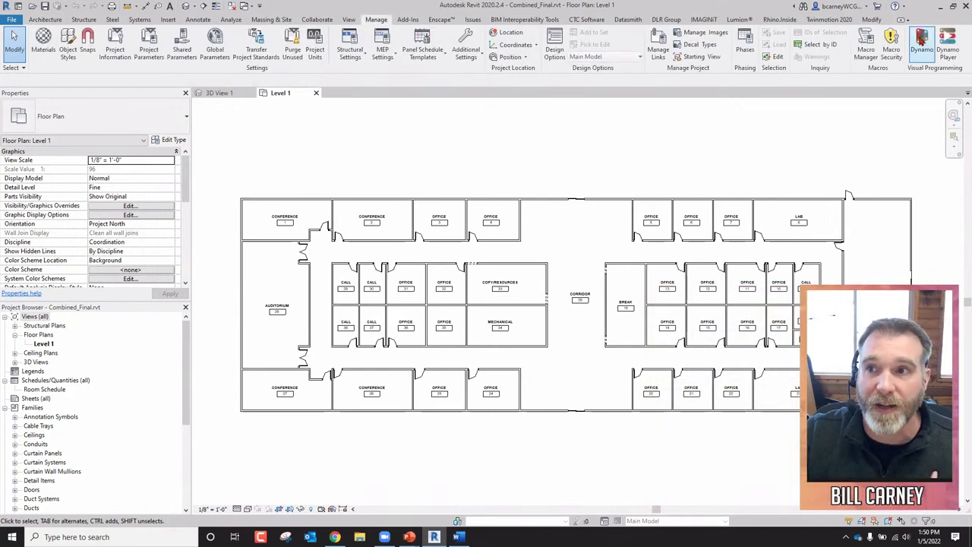
key("w")
key("t")
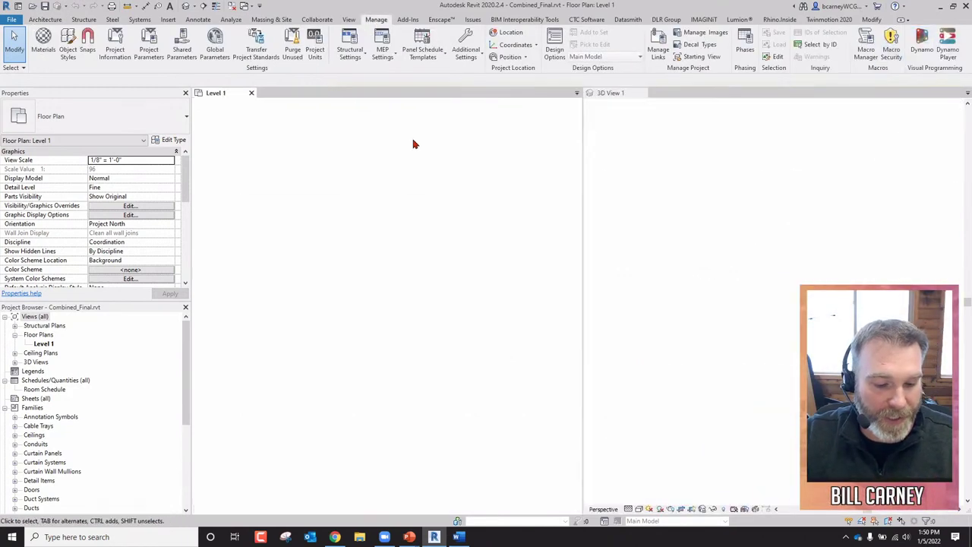
scroll(390, 174, "down", 2)
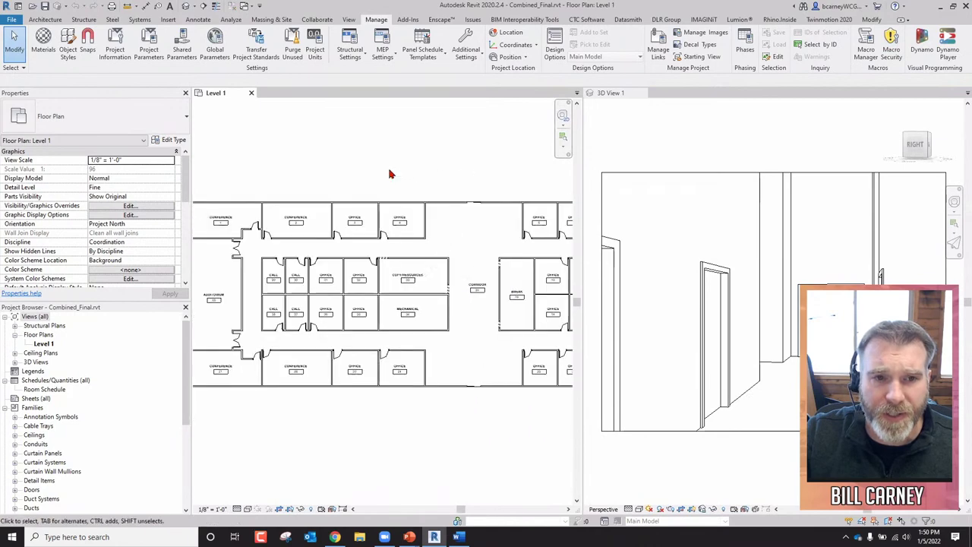
mouse_move(390, 174)
middle_mouse_down()
mouse_move(443, 165)
mouse_move(354, 180)
mouse_move(388, 181)
middle_mouse_up()
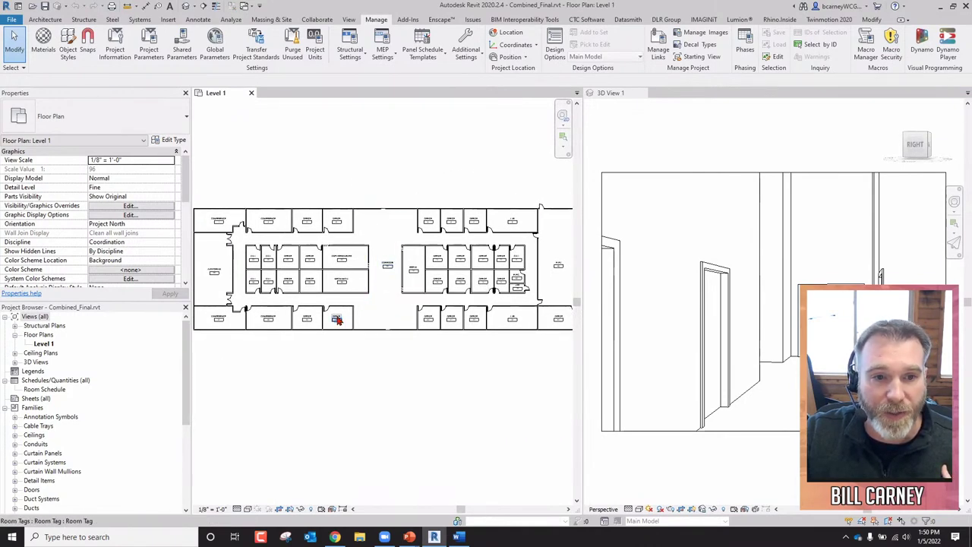
Step: Select the CORRIDOR room, pan to Offices 14–17 and 20–22, and launch Dynamo
left_click(392, 278)
scroll(391, 278, "up", 5)
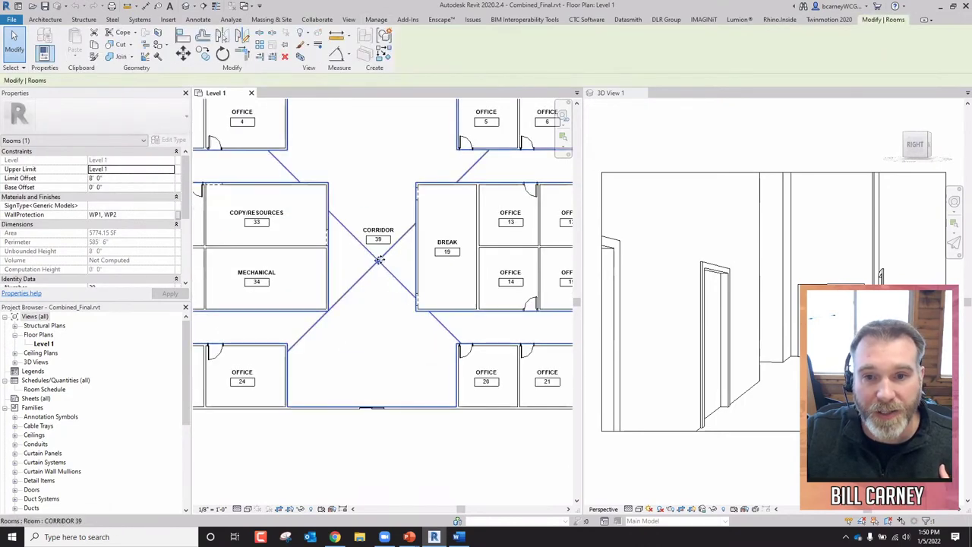
scroll(427, 326, "up", 4)
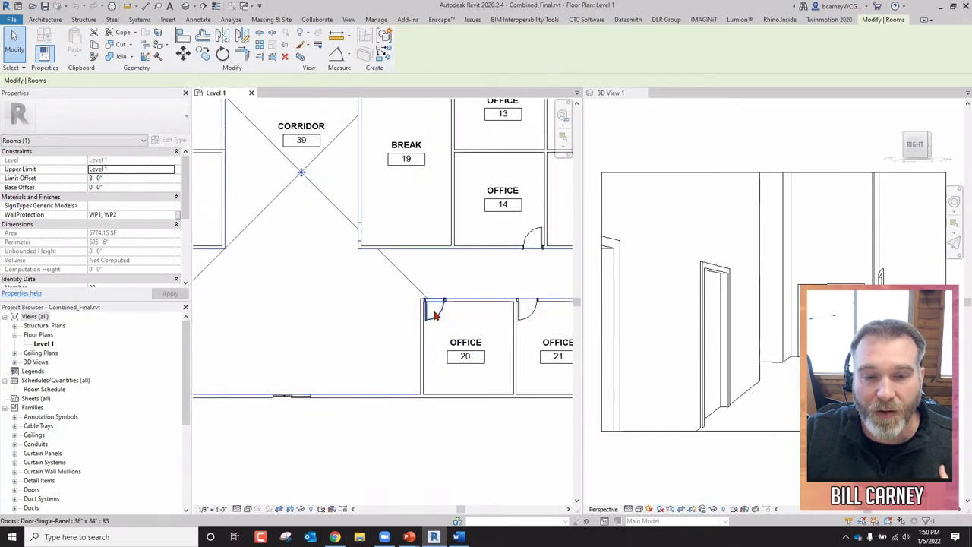
middle_click_drag(436, 319, 323, 297)
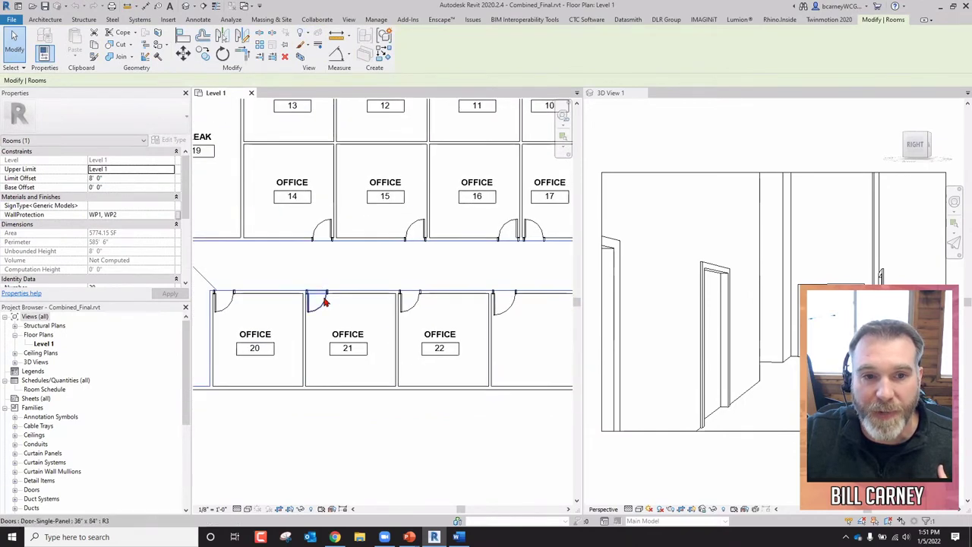
scroll(331, 290, "down", 3)
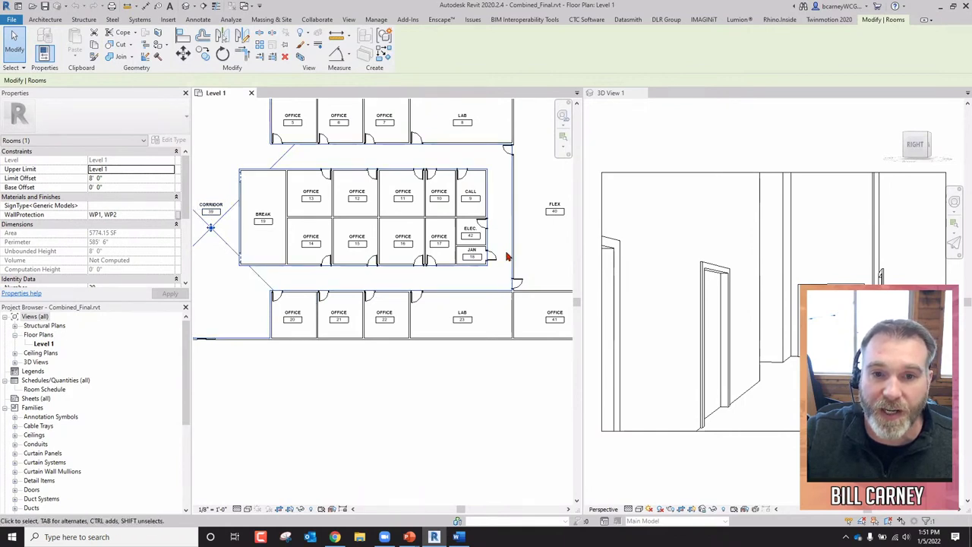
left_click(376, 20)
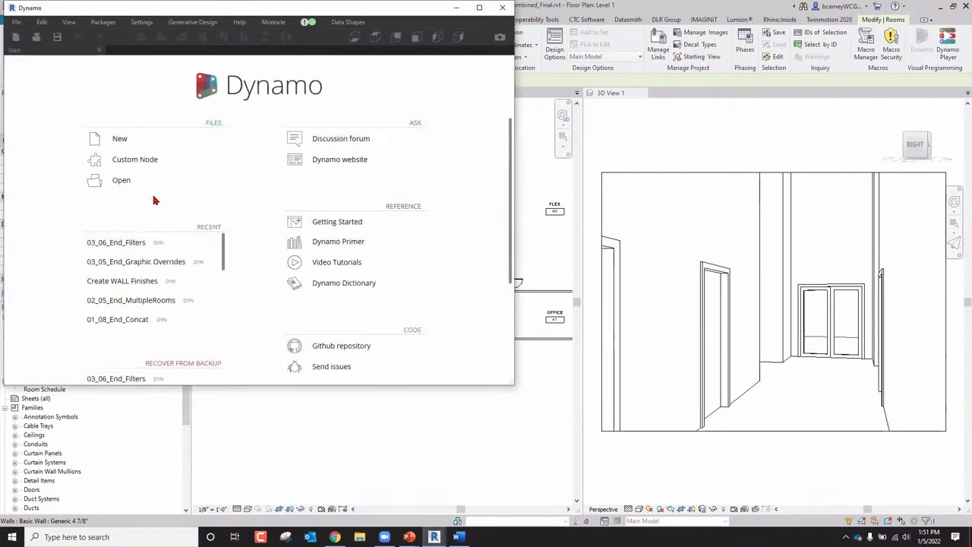
Step: Open Combined_Final.dyn from Downloads > Advanced > Exercise Files > CH 5
left_click(119, 180)
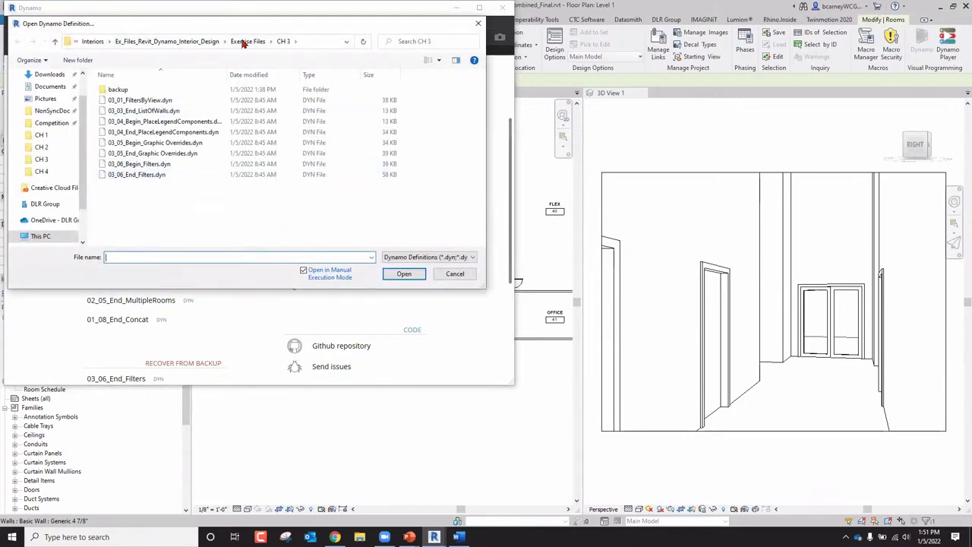
left_click(92, 41)
left_click(129, 41)
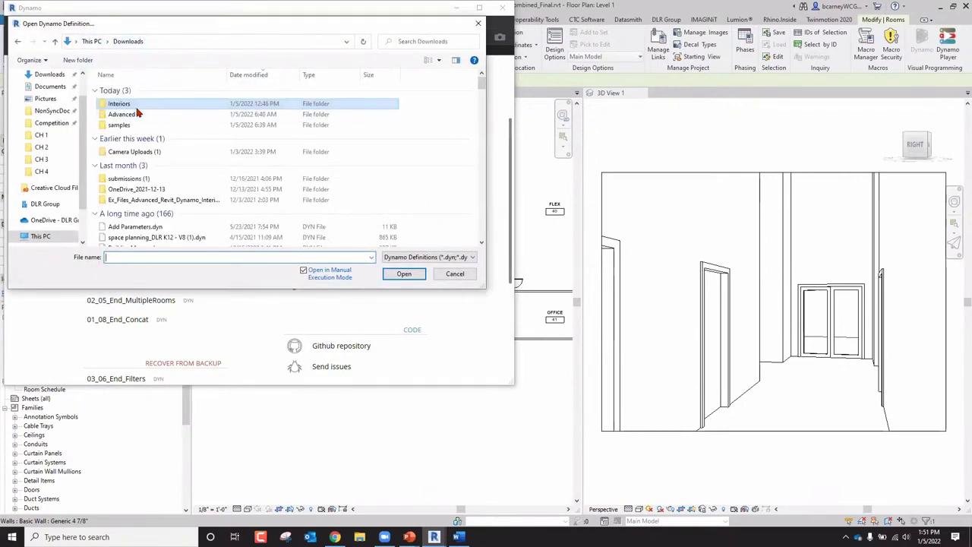
double_click(118, 103)
double_click(137, 90)
double_click(131, 90)
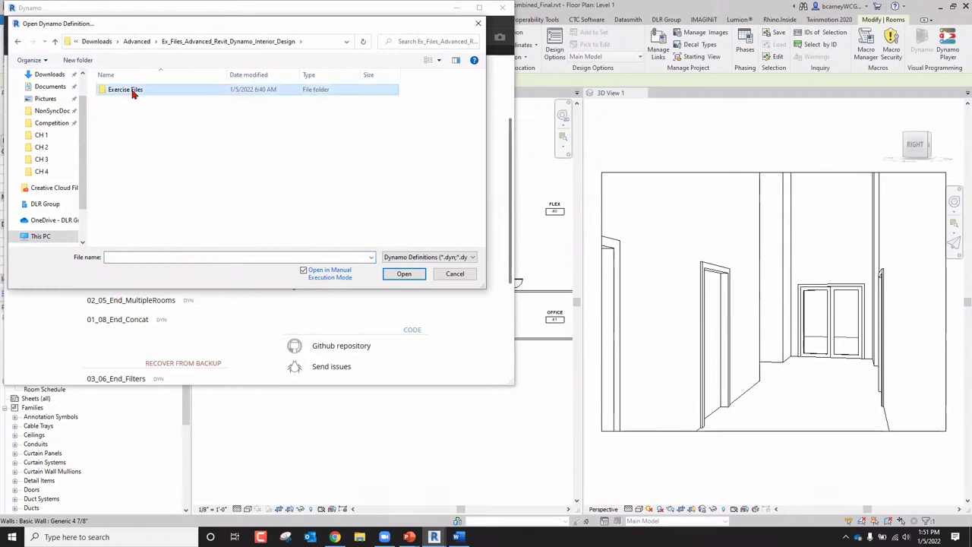
double_click(141, 135)
left_click(141, 91)
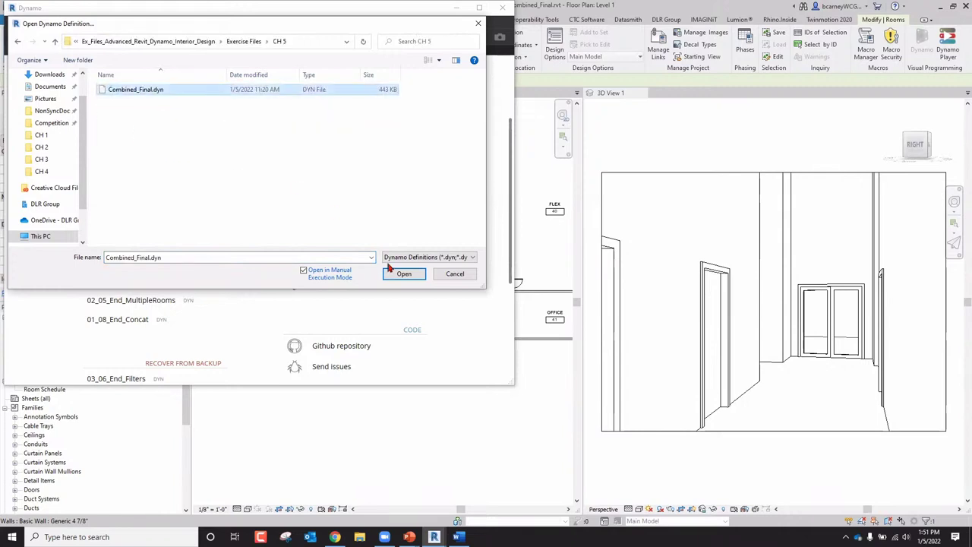
left_click(403, 273)
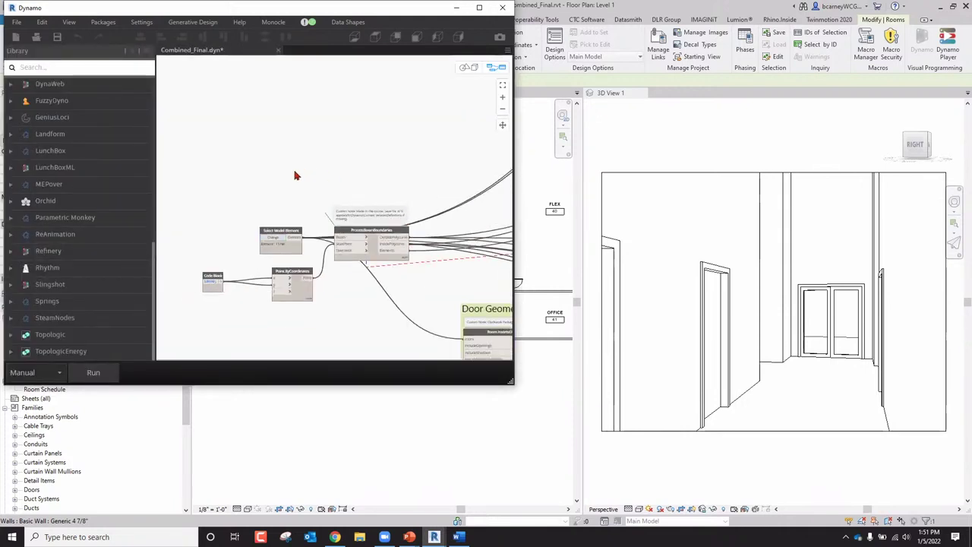
Step: Run the Combined_Final graph to place corridor wall protection, then minimize Dynamo
scroll(292, 173, "down", 5)
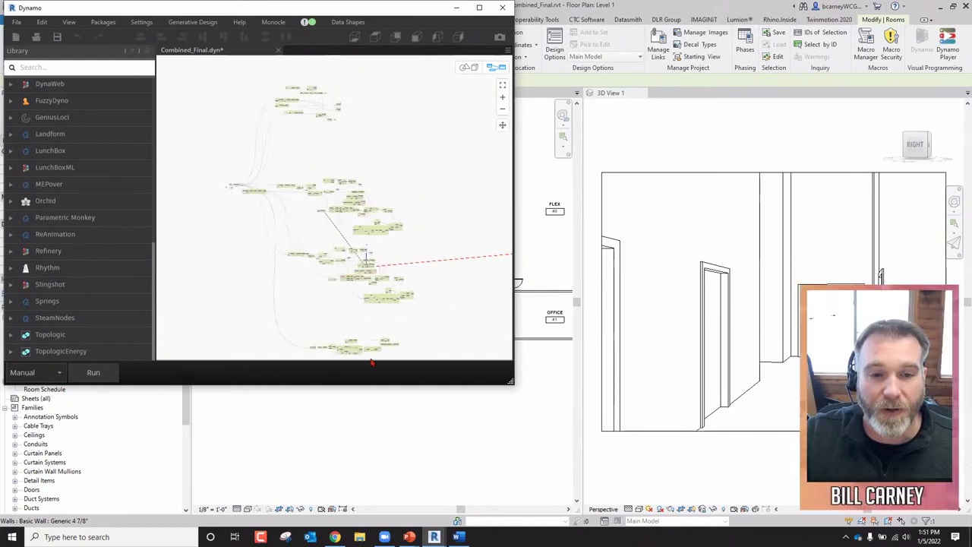
left_click(93, 372)
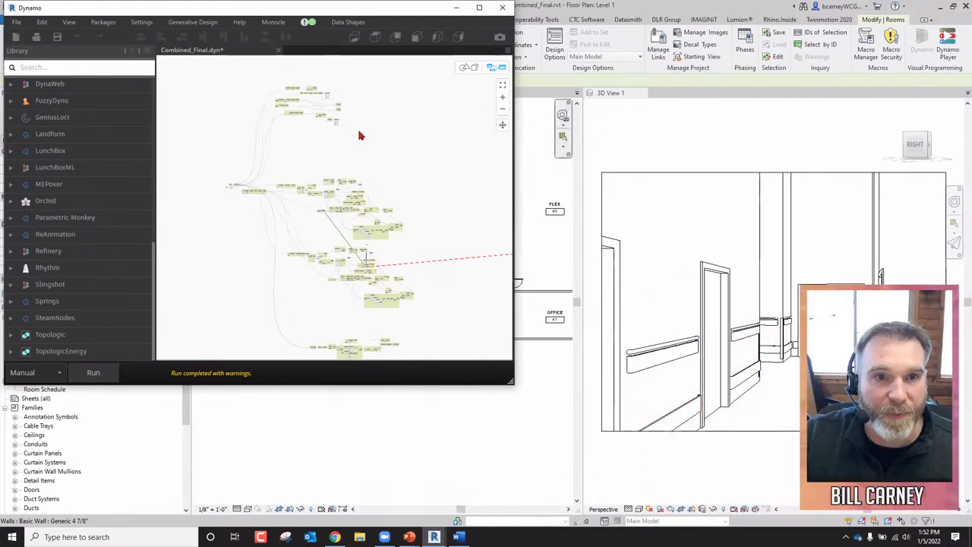
scroll(315, 91, "up", 5)
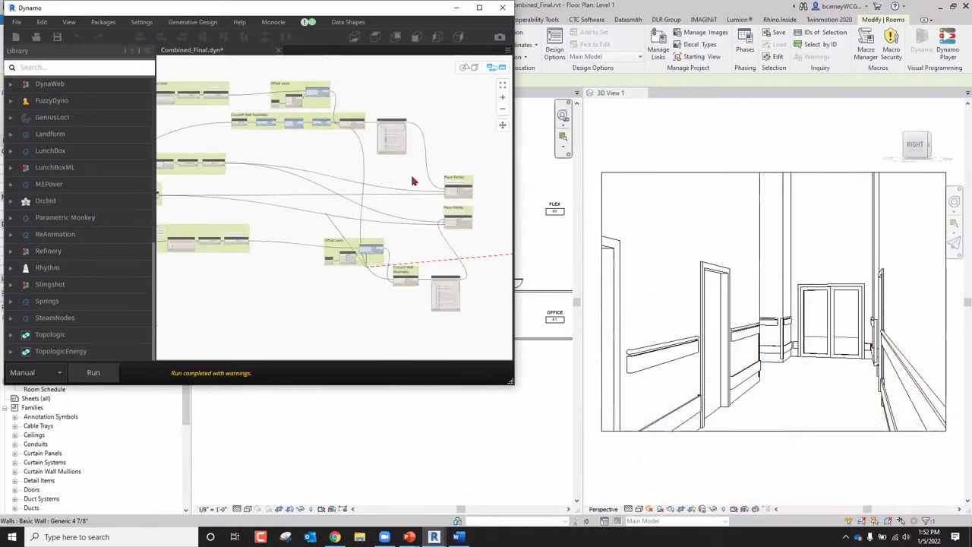
scroll(415, 174, "down", 5)
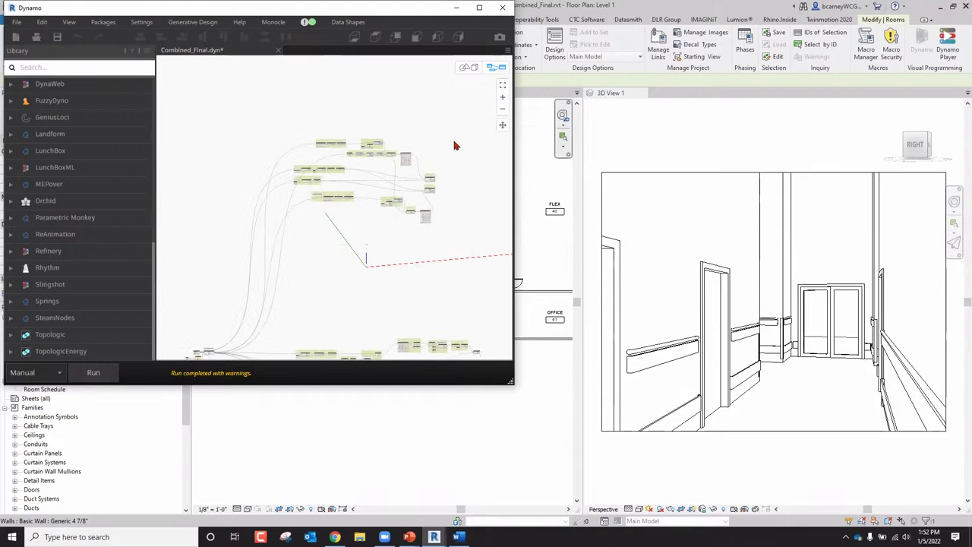
left_click(456, 7)
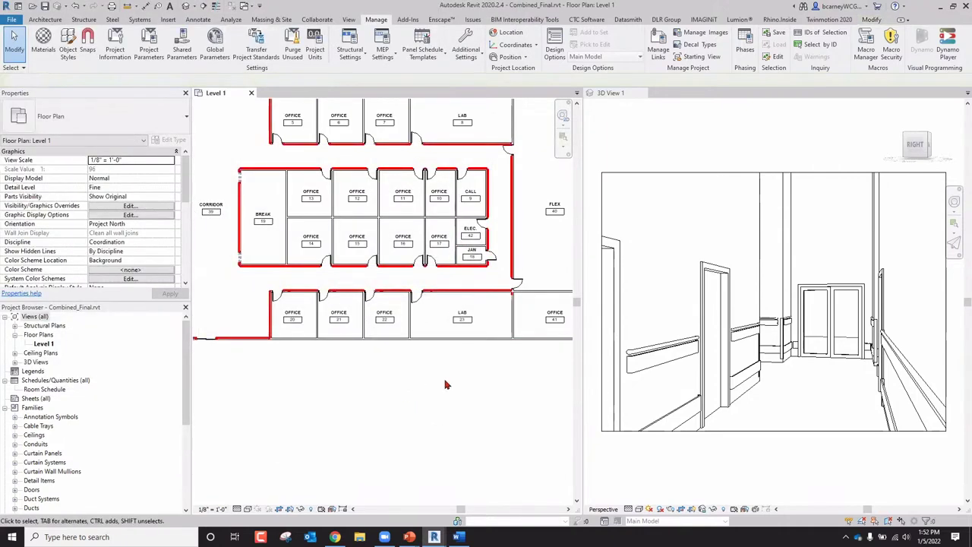
scroll(364, 201, "up", 5)
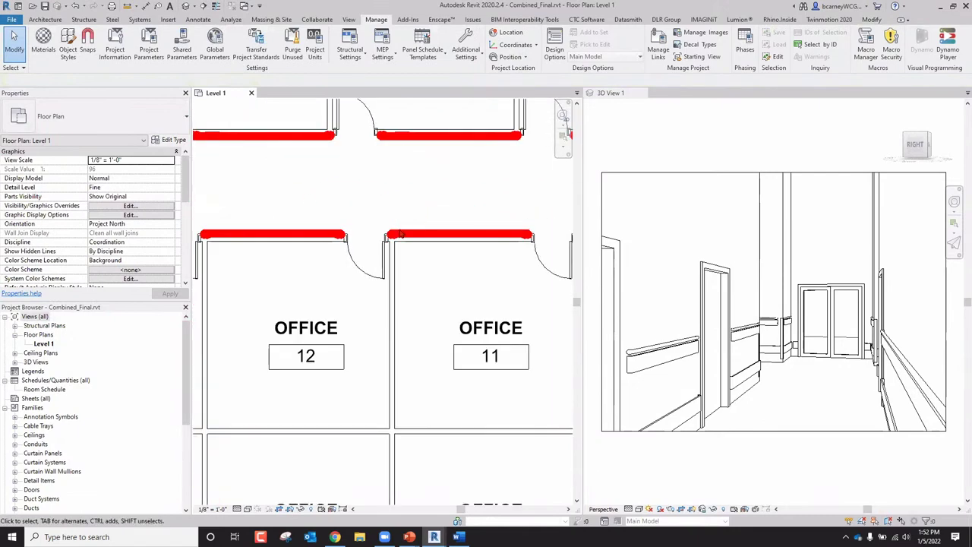
middle_click_drag(400, 234, 301, 265)
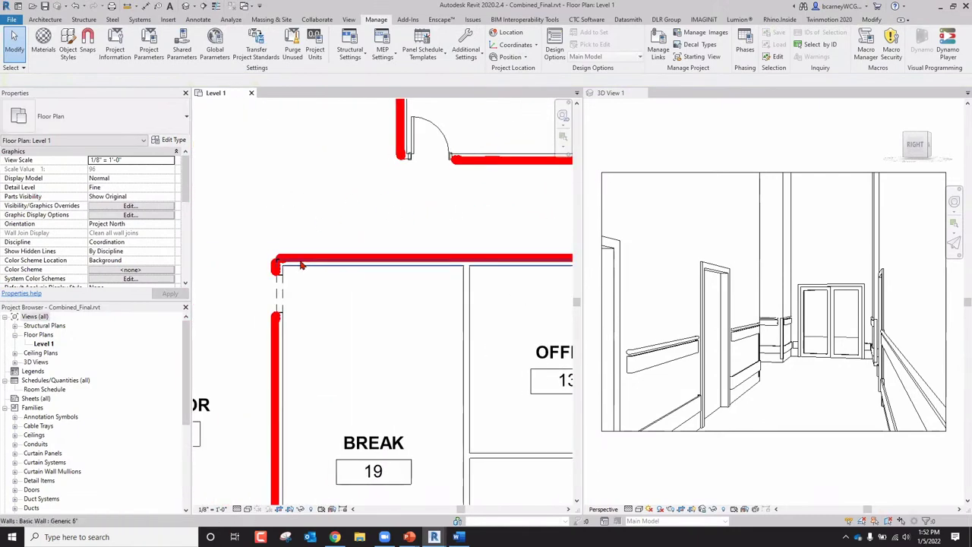
scroll(301, 265, "up", 4)
left_click(306, 269)
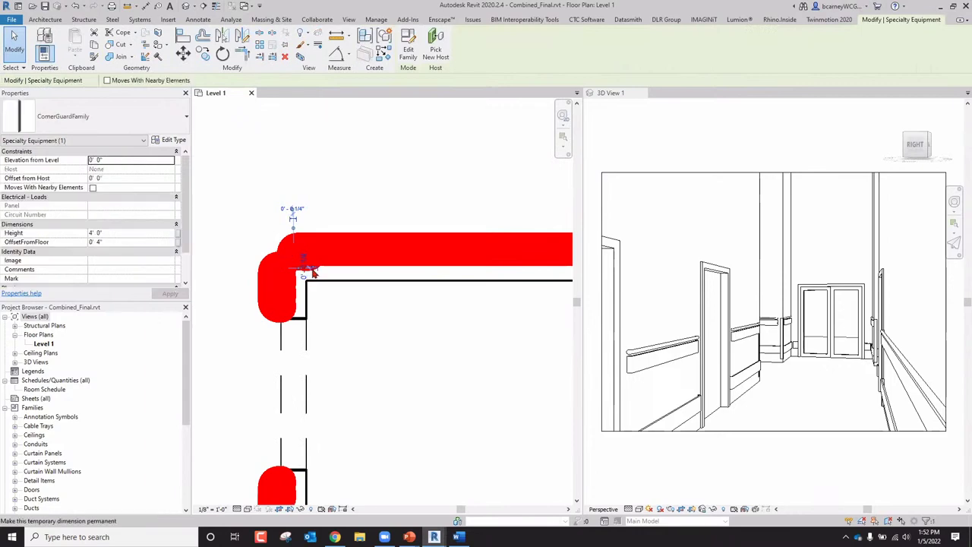
scroll(311, 273, "down", 6)
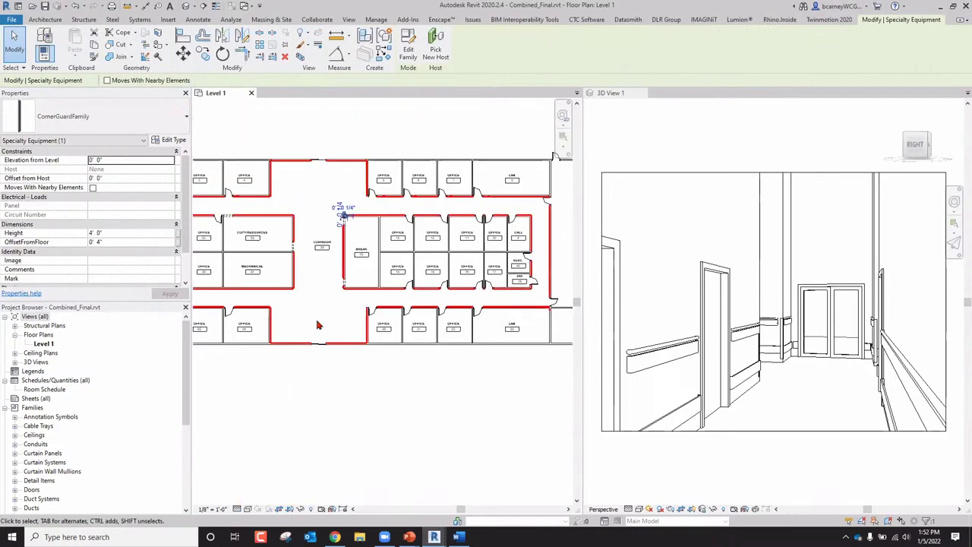
scroll(354, 331, "up", 8)
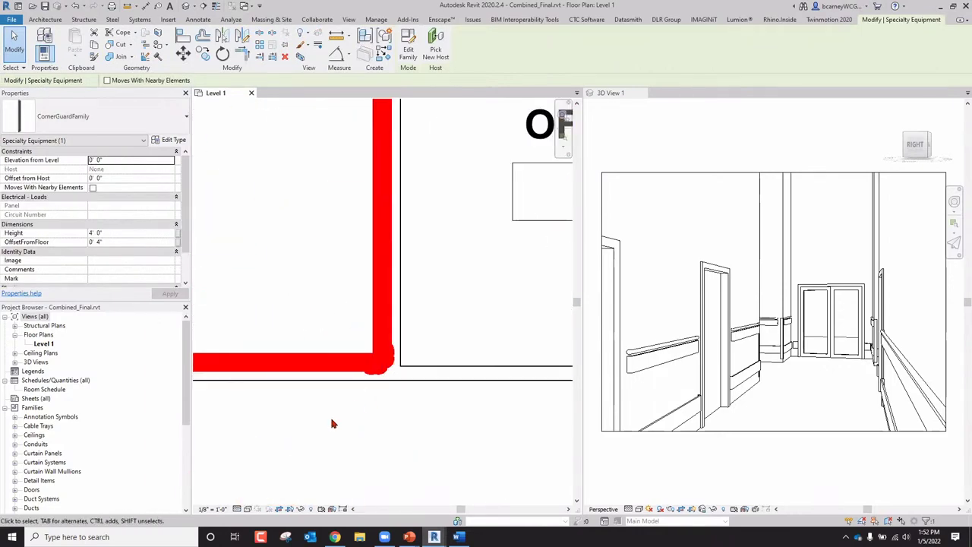
left_click_drag(331, 423, 321, 372)
scroll(393, 465, "down", 2)
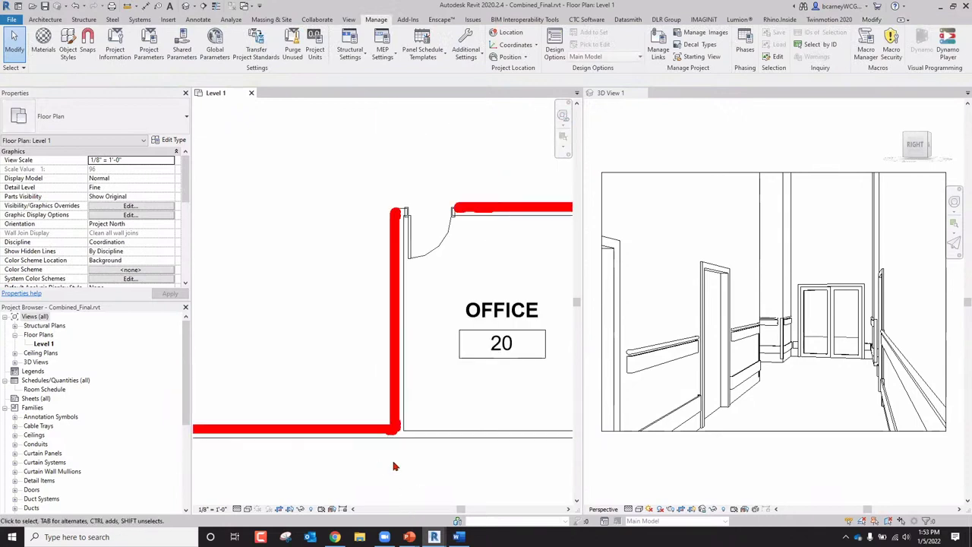
left_click_drag(340, 181, 410, 201)
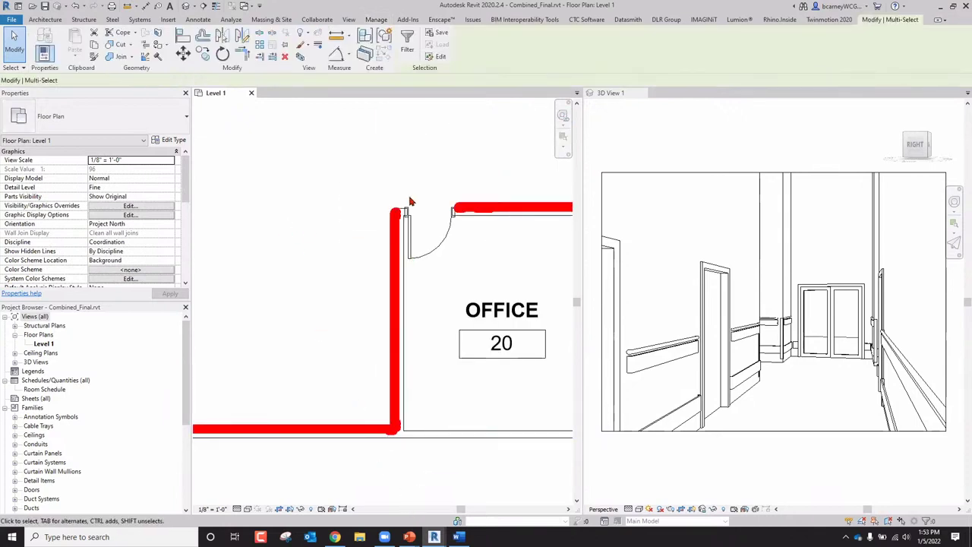
scroll(346, 215, "up", 5)
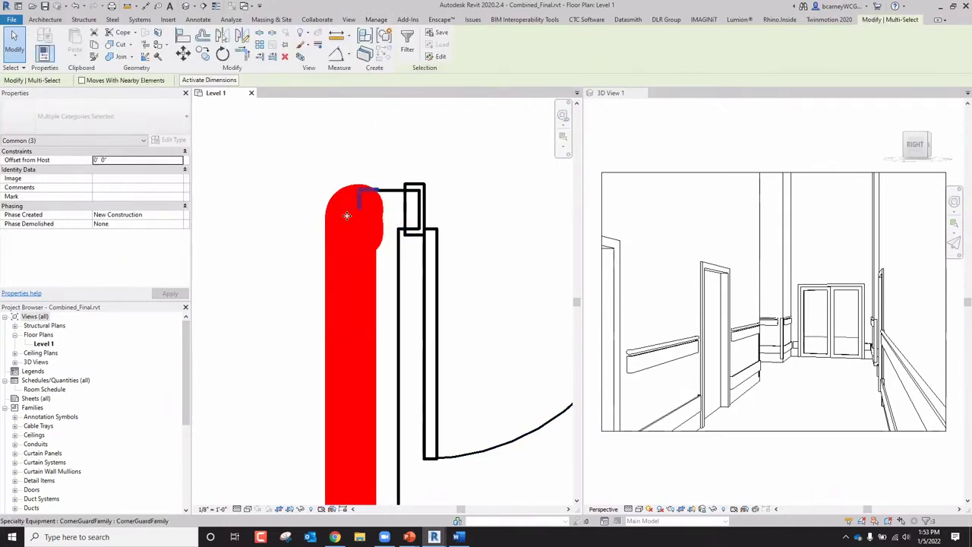
left_click(232, 386)
scroll(459, 265, "down", 4)
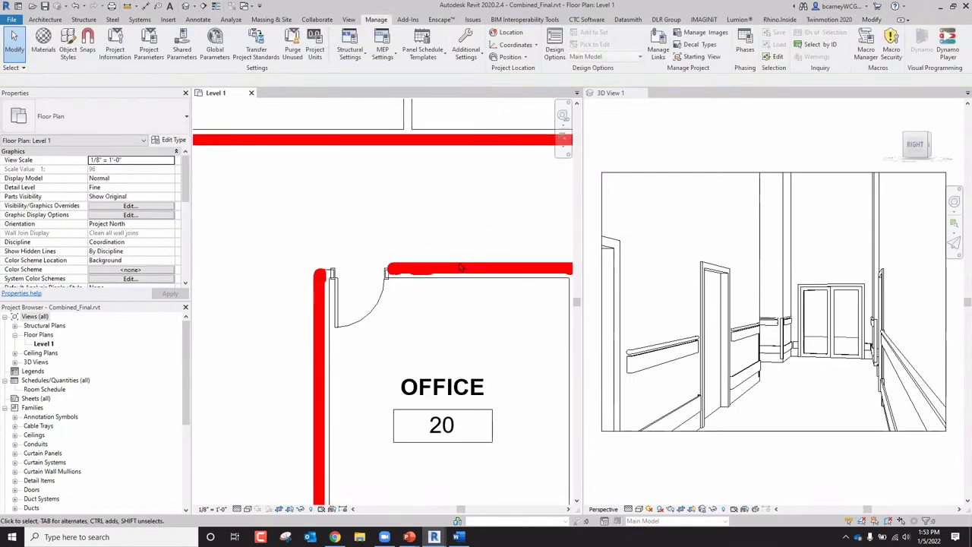
left_click(428, 275)
scroll(428, 275, "up", 2)
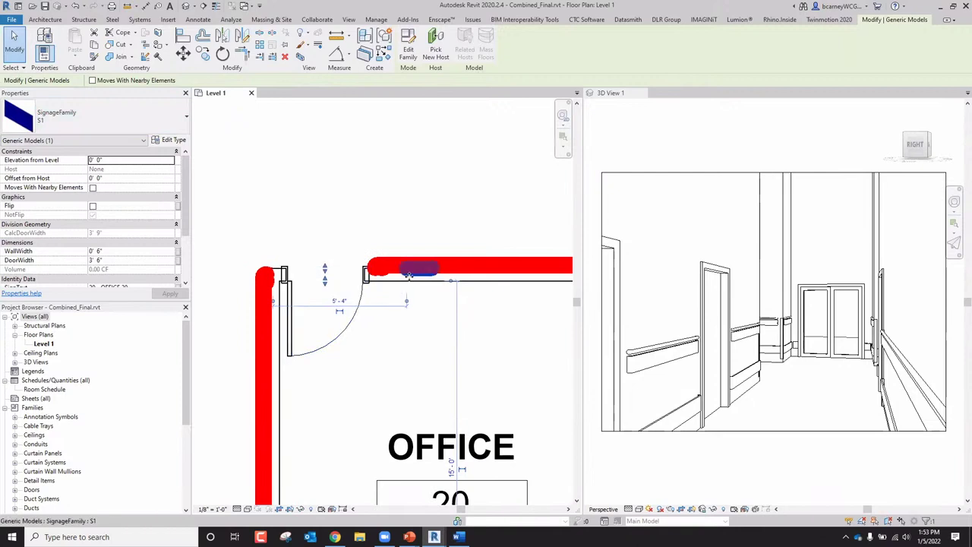
Step: Zoom out of the 3D view, then open the model's default {3D} view
scroll(452, 214, "down", 5)
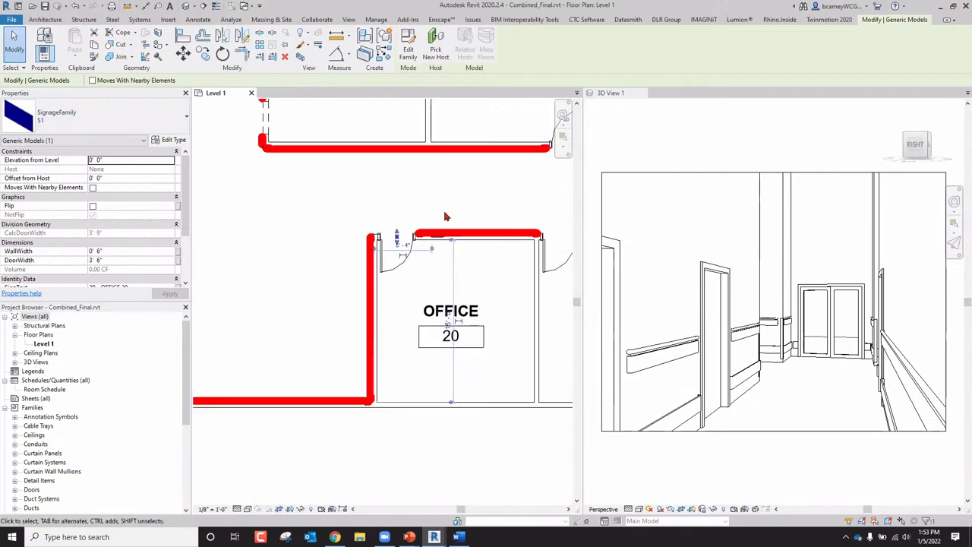
scroll(509, 226, "down", 2)
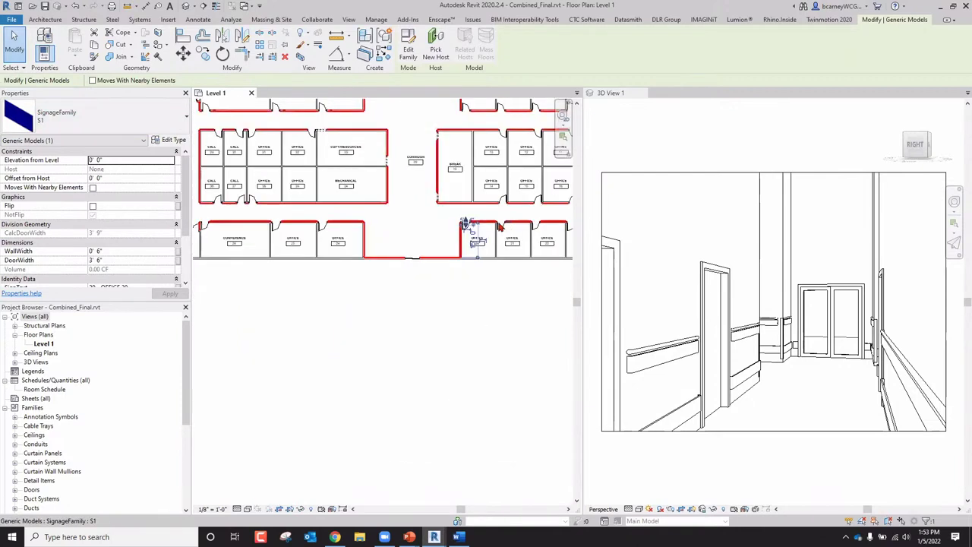
scroll(382, 336, "down", 2)
scroll(389, 397, "down", 1)
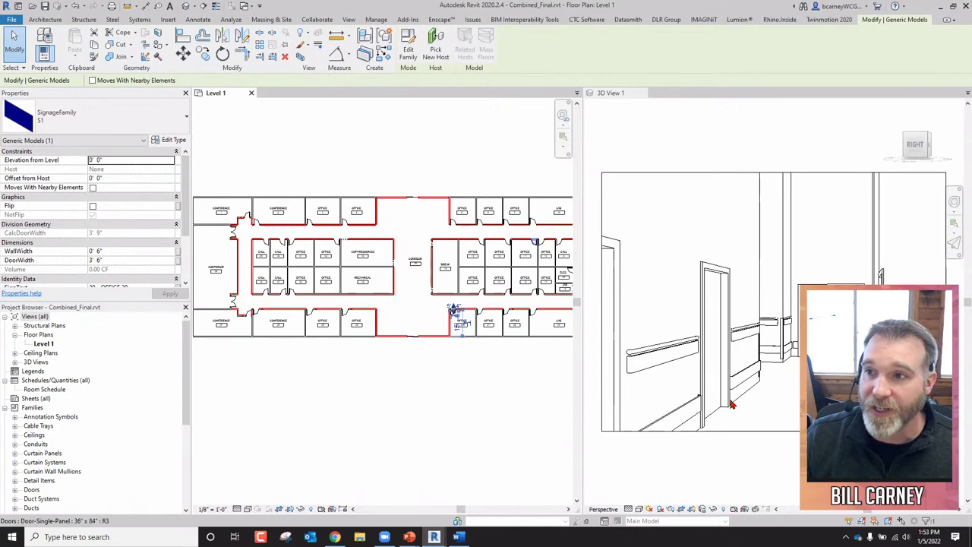
left_click(190, 7)
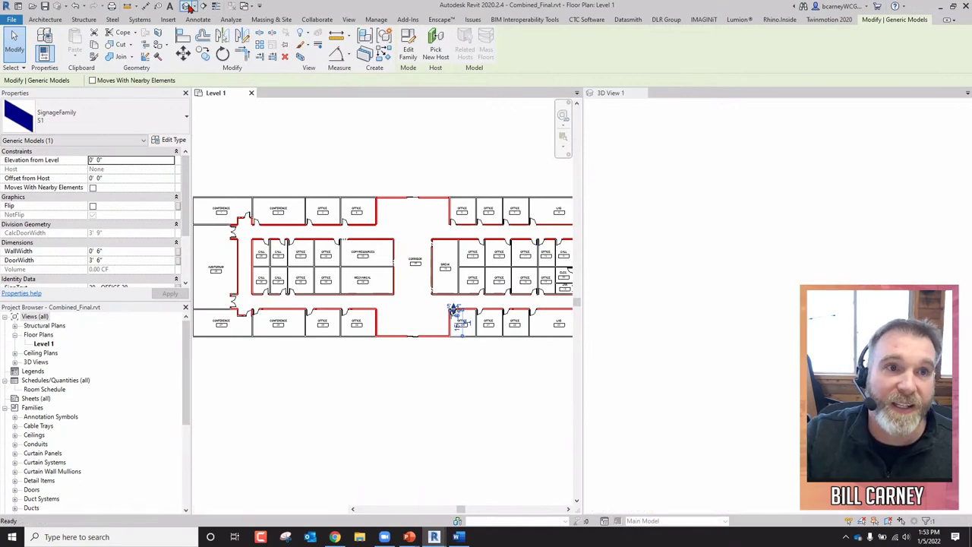
Step: Set the {3D} view's detail level to Fine
scroll(277, 368, "up", 4)
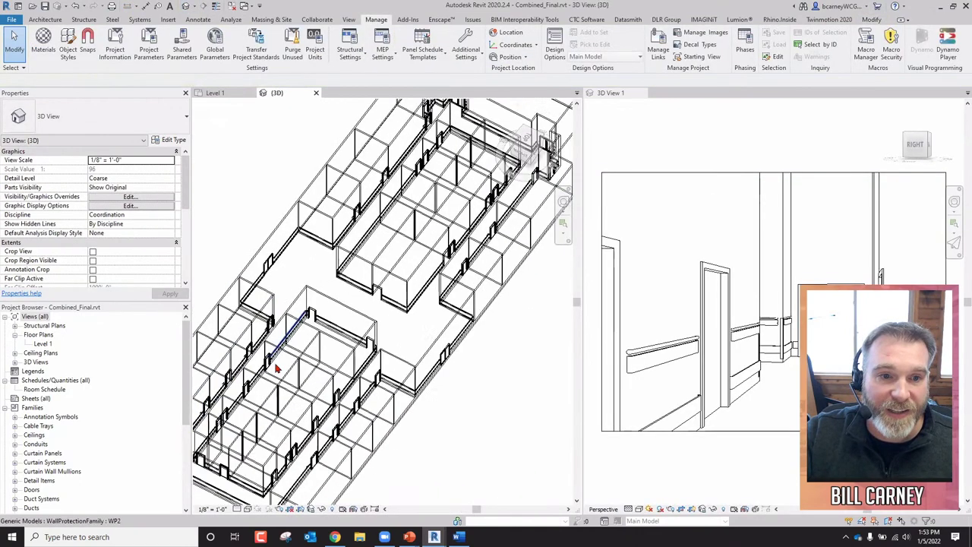
scroll(278, 369, "up", 5)
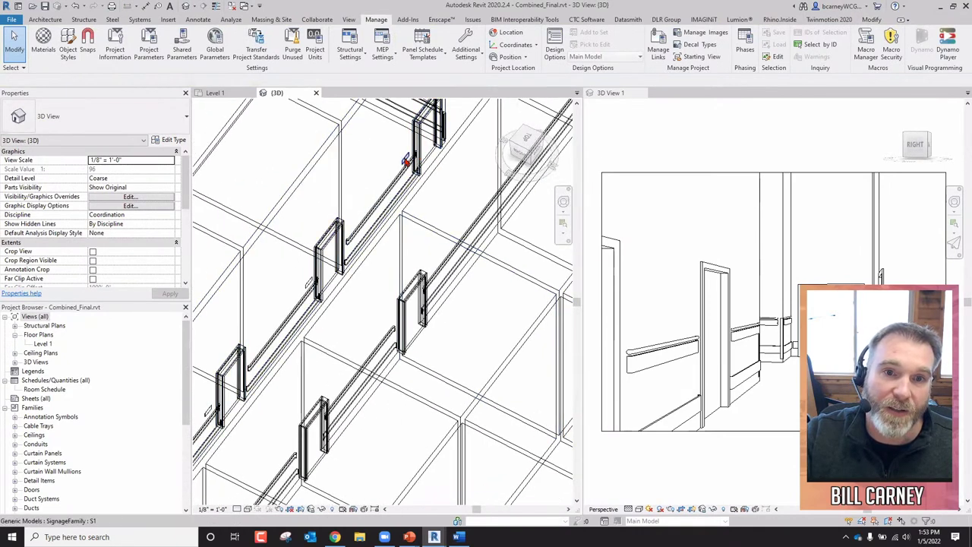
left_click(238, 508)
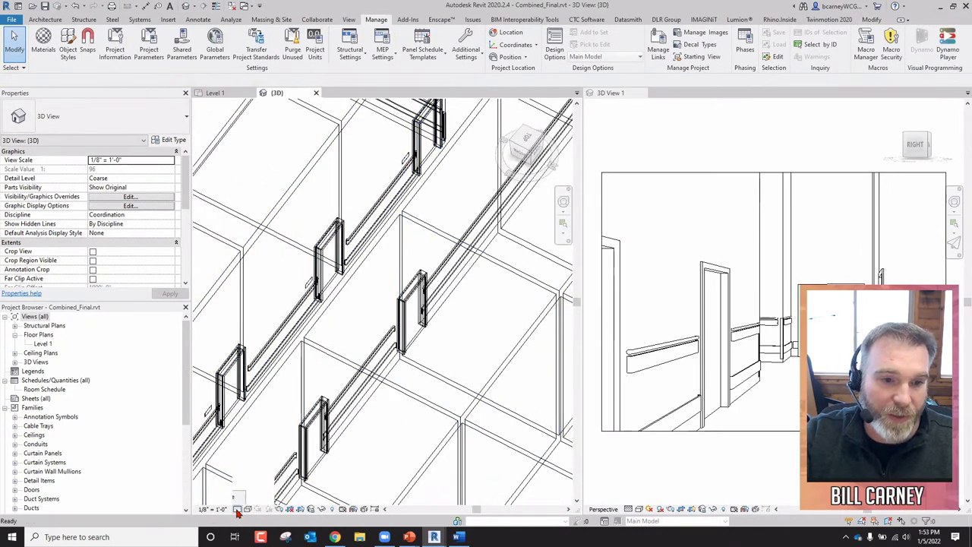
left_click(252, 498)
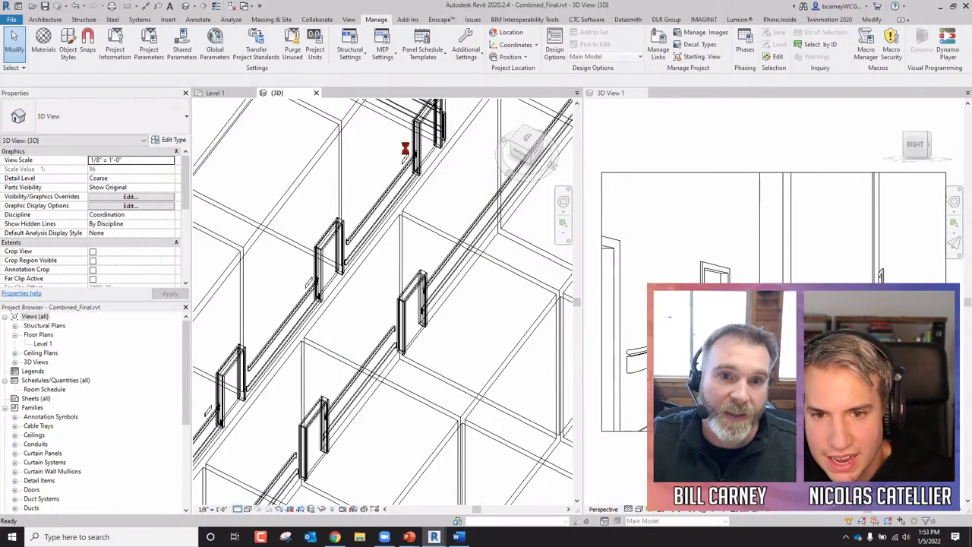
Step: Select the 20 - OFFICE 20 sign and orbit the view to show the door frames
scroll(406, 156, "up", 1)
scroll(406, 155, "up", 5)
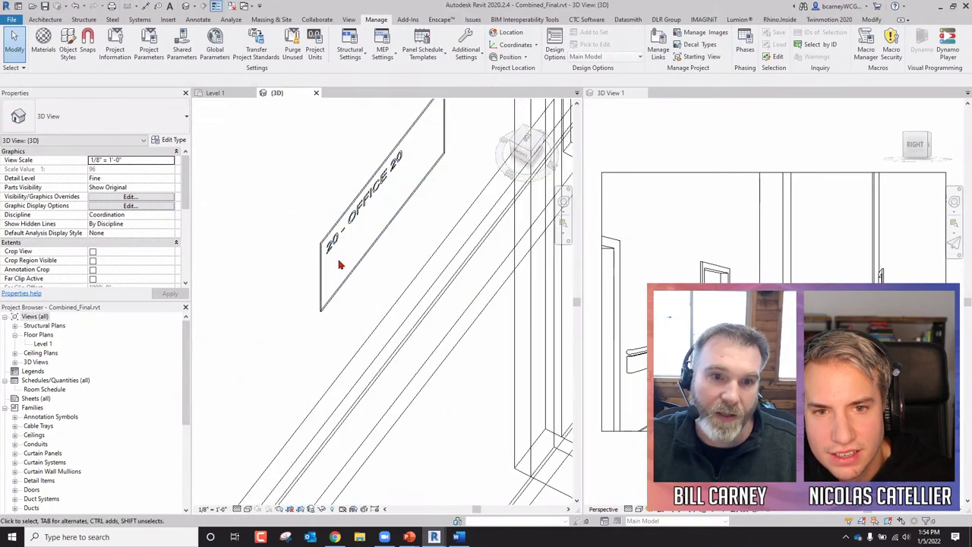
left_click(353, 228)
scroll(379, 295, "down", 3)
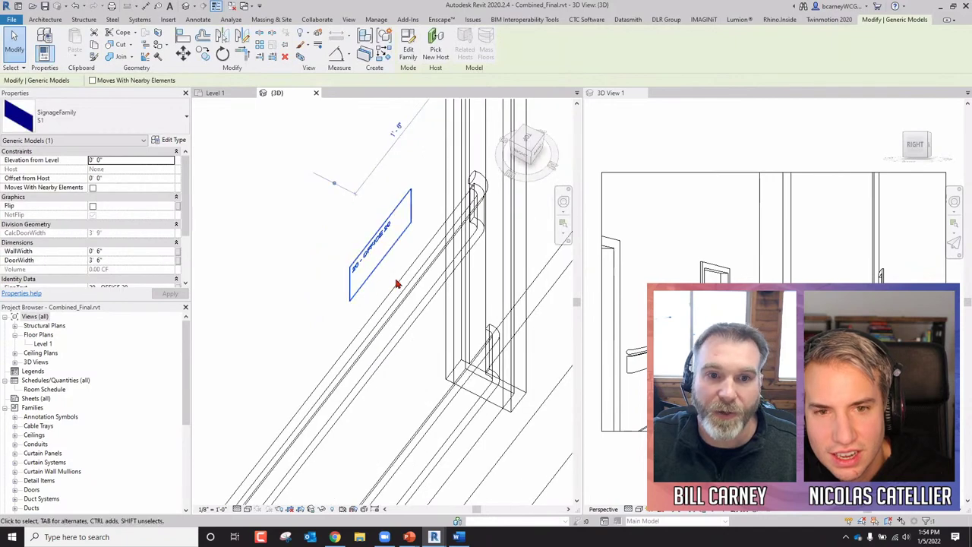
middle_click_drag(395, 282, 407, 211, "shift")
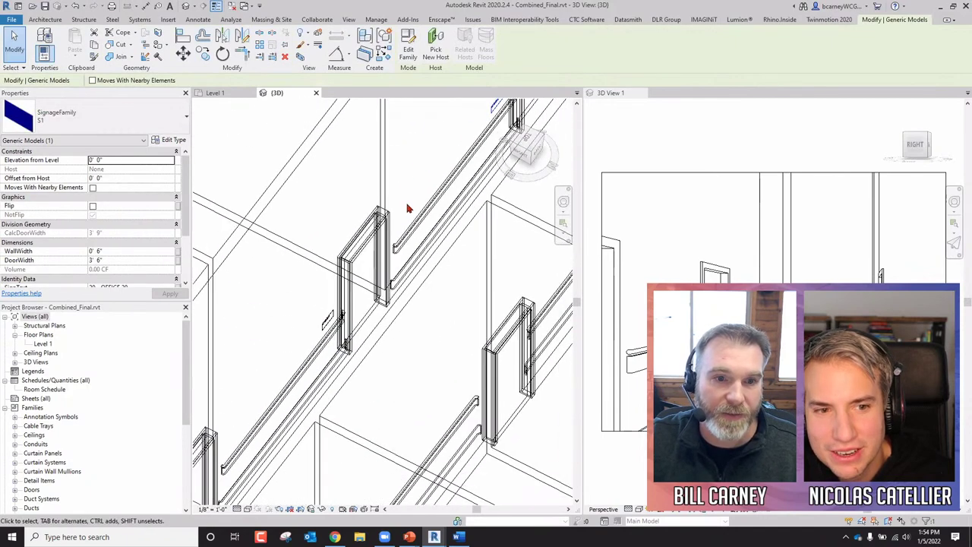
Step: Zoom back out and make 3D View 1 the active view
scroll(335, 305, "up", 4)
scroll(335, 306, "up", 3)
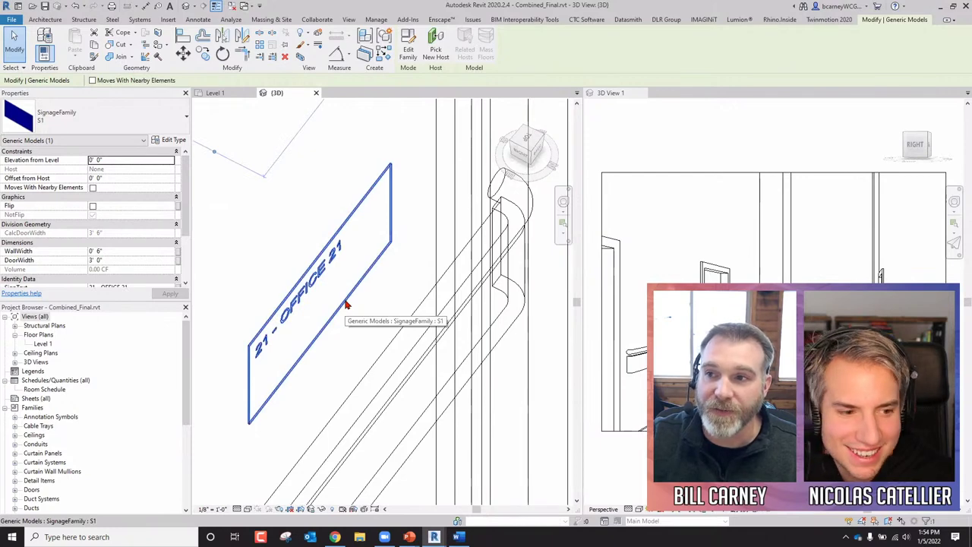
scroll(346, 304, "down", 8)
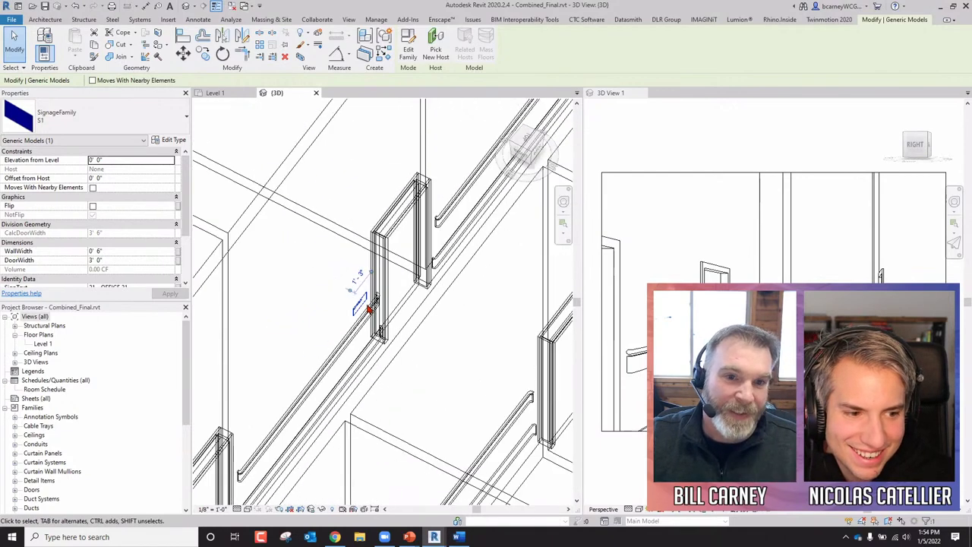
scroll(369, 307, "down", 4)
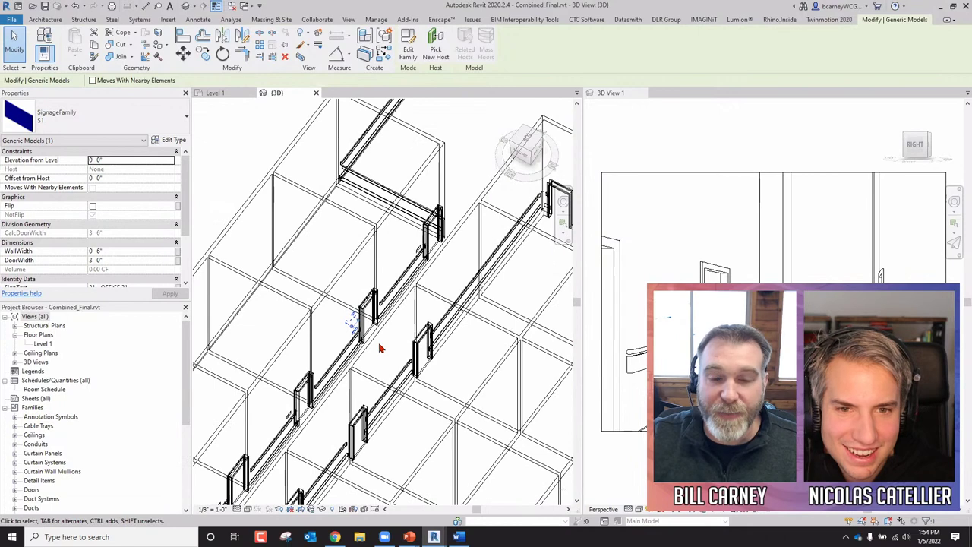
scroll(380, 348, "down", 2)
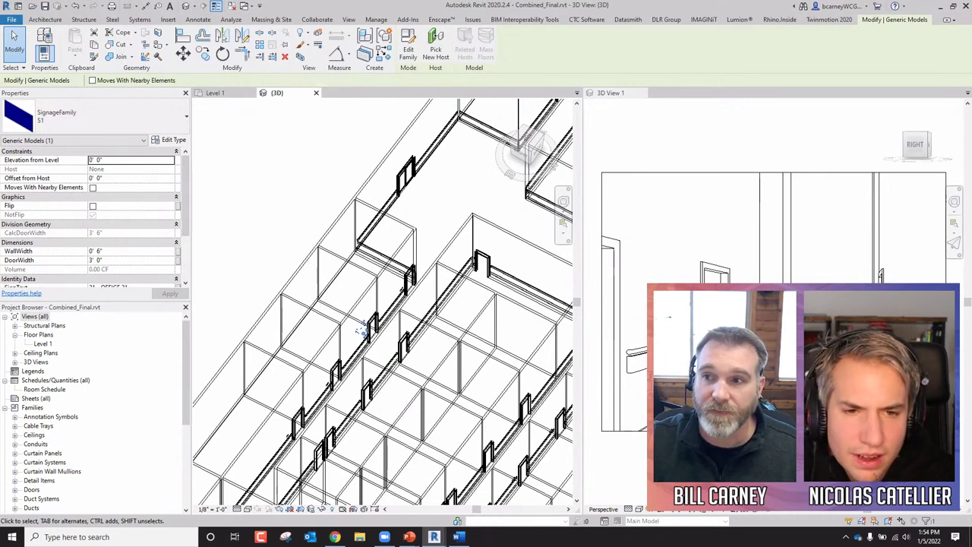
left_click(786, 123)
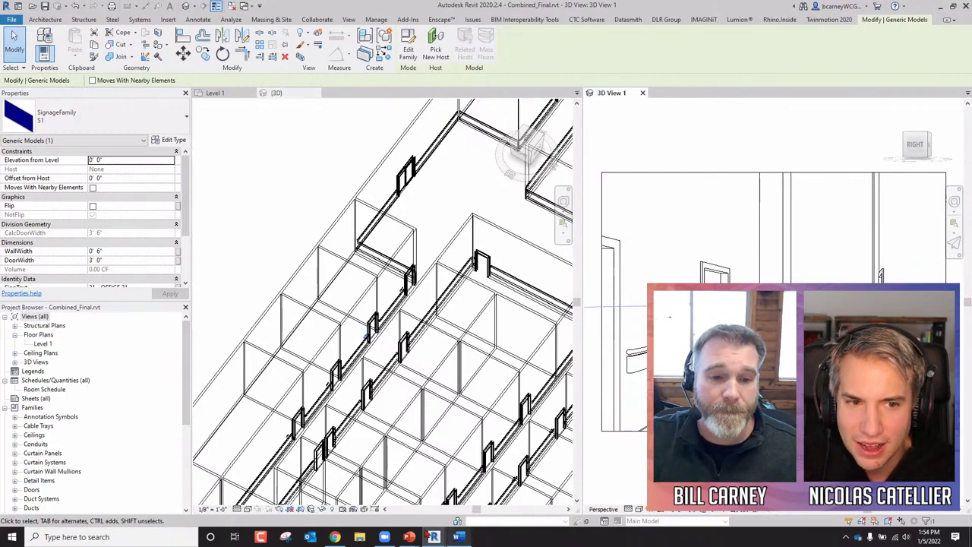
Step: In Chrome, go to the Rooms with multiple boundaries lesson and collapse chapters 1 and 2
left_click(335, 537)
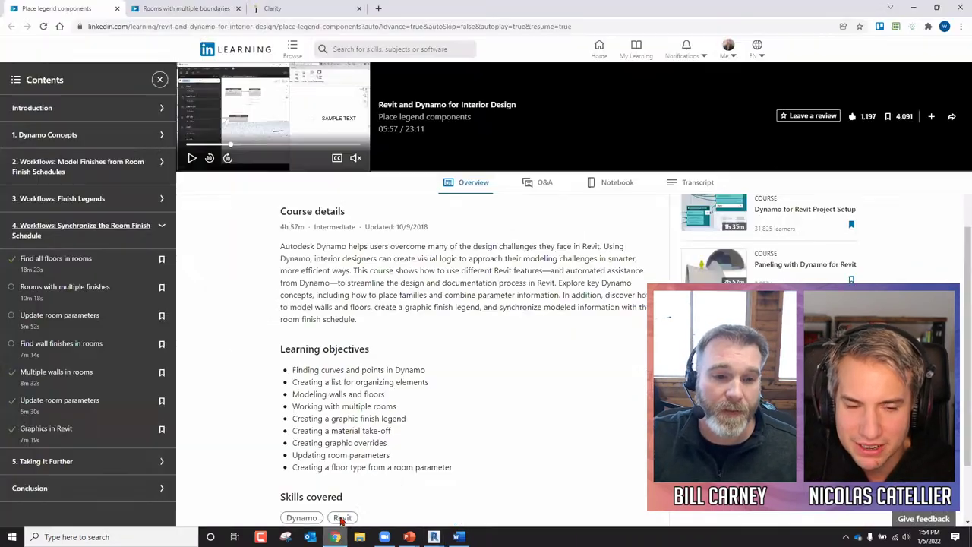
left_click(203, 10)
scroll(141, 152, "up", 1)
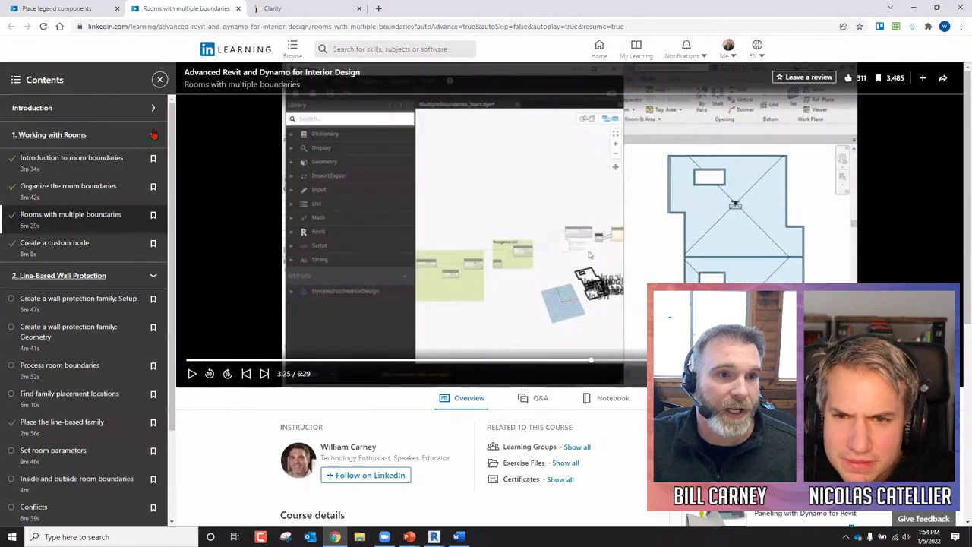
left_click(154, 136)
left_click(154, 164)
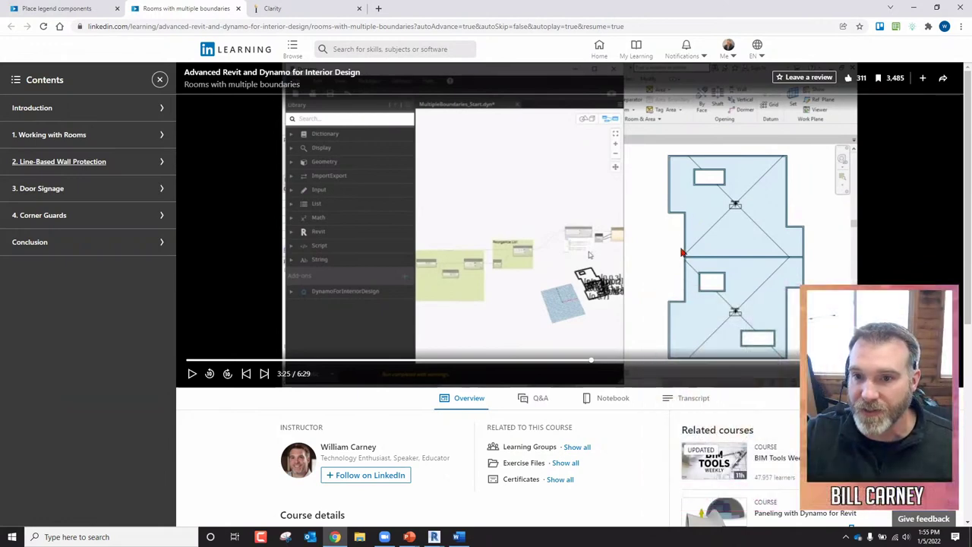
Step: Browse the Wall Protection and Door Signage chapters, then play Conclusion > Combine all three
left_click(129, 164)
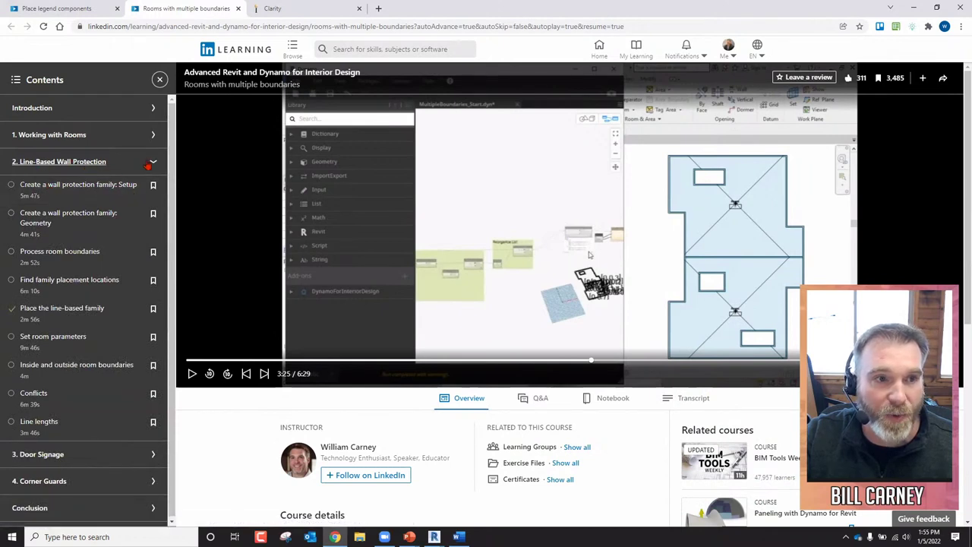
left_click(148, 164)
left_click(125, 186)
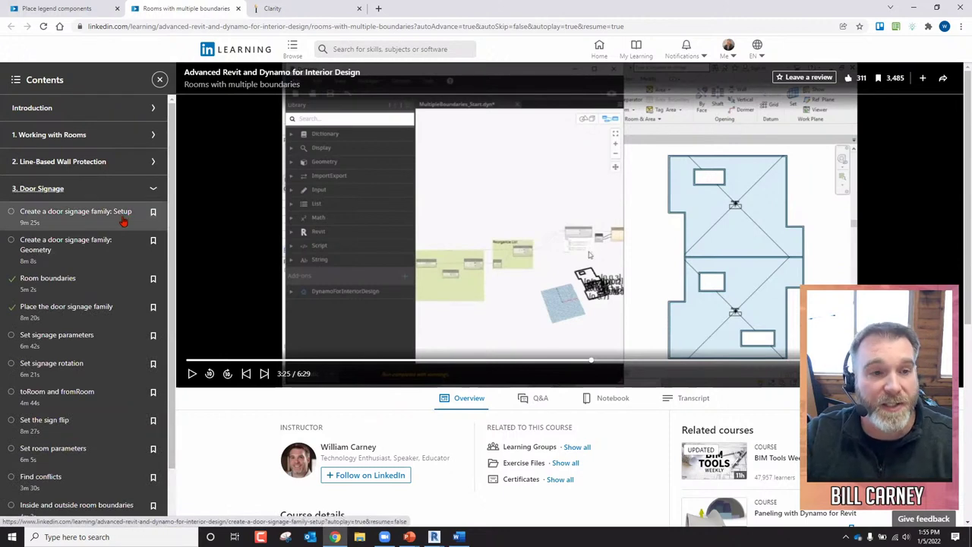
left_click(152, 191)
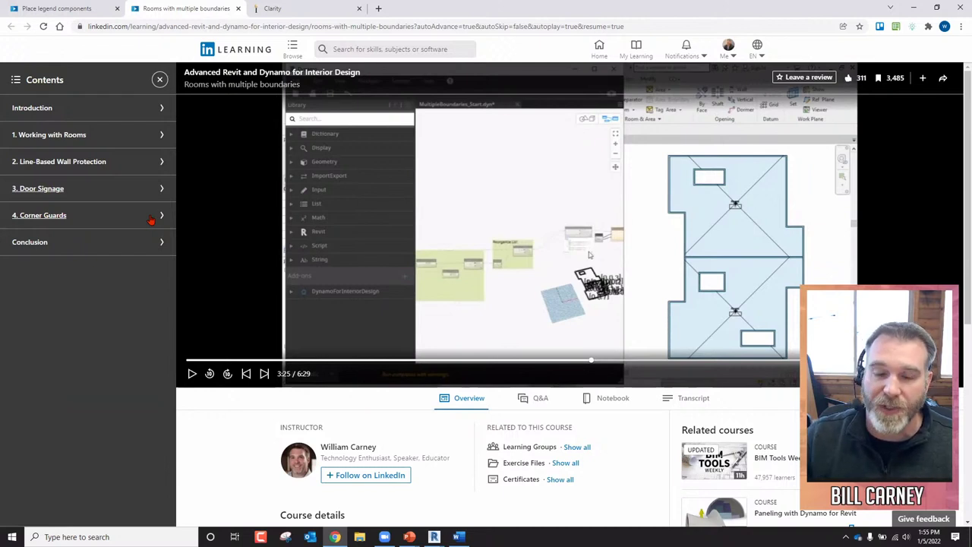
left_click(132, 241)
left_click(65, 267)
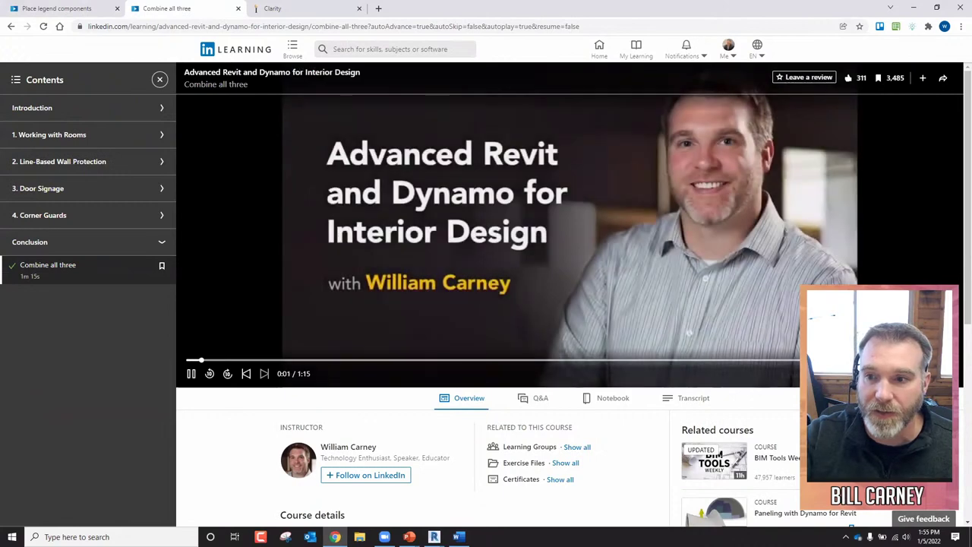
Step: Skip the Combine all three video ahead to 0:13, about 0:24, then about 0:33
left_click(327, 361)
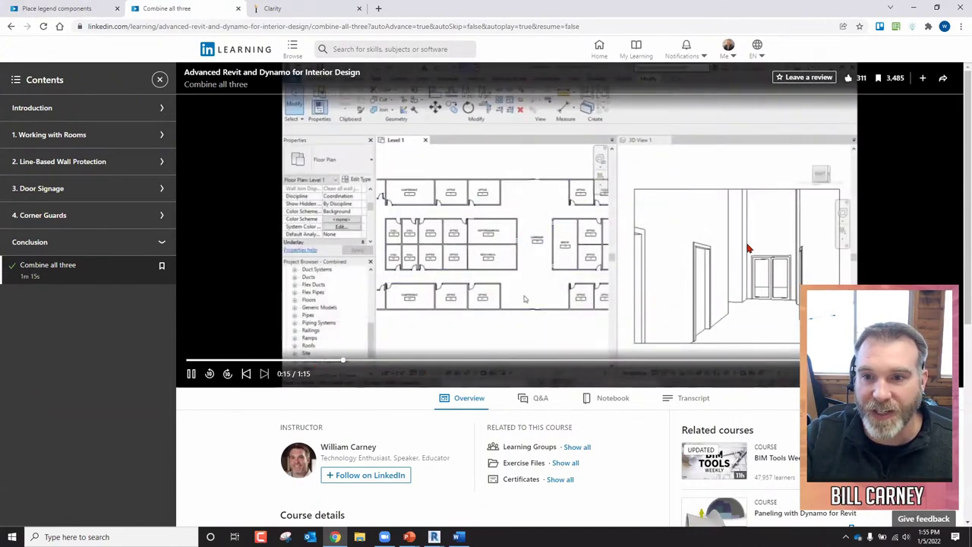
left_click(429, 361)
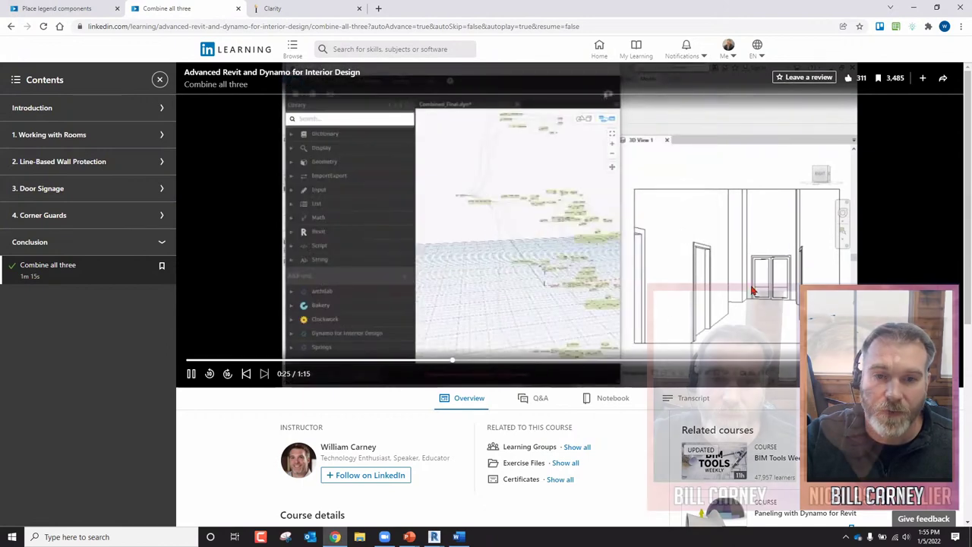
left_click(529, 361)
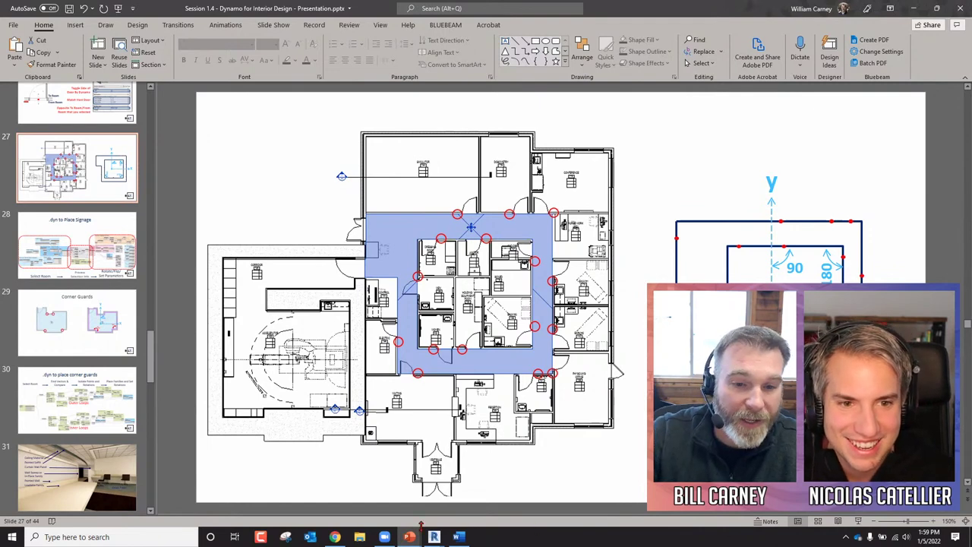
Step: Bring up the Clarity Programming Tool presentation and go back to slide 37
mouse_move(410, 535)
left_click(461, 488)
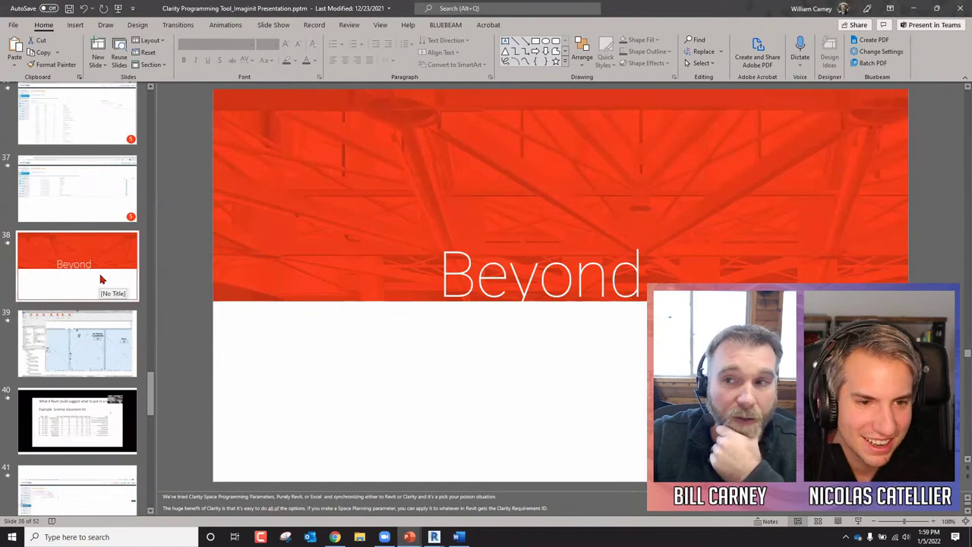
key("Up")
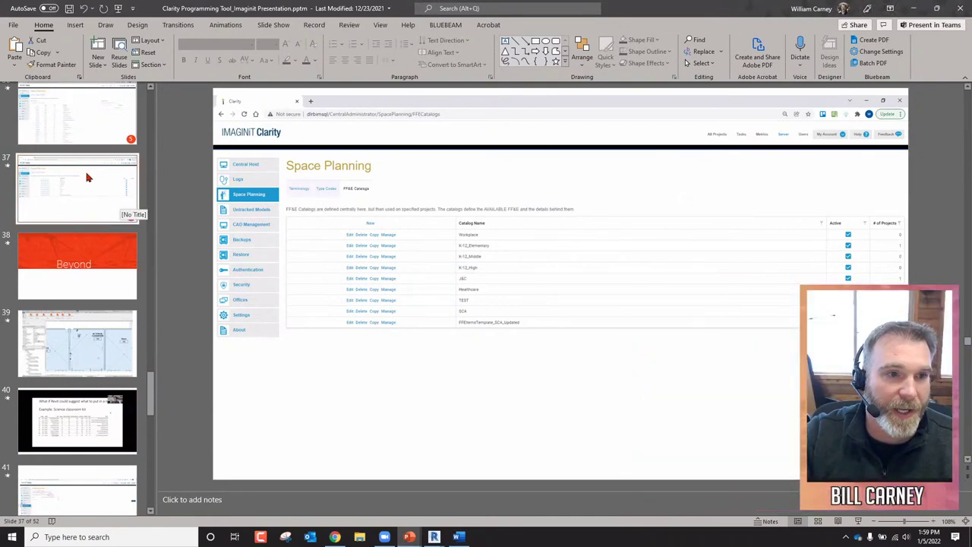
Step: Step through slide 39's floor plan and slide 40's classroom kit to slide 41
left_click(91, 331)
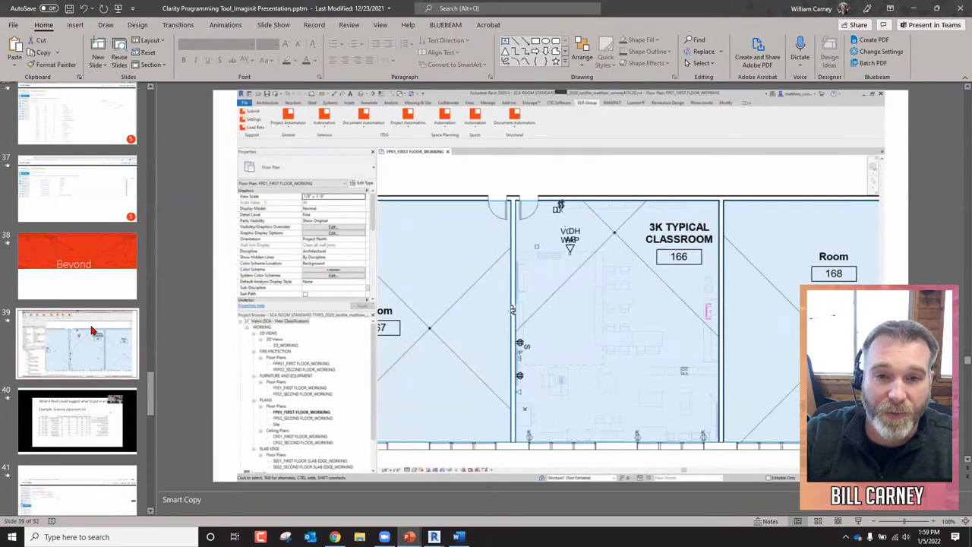
key("Down")
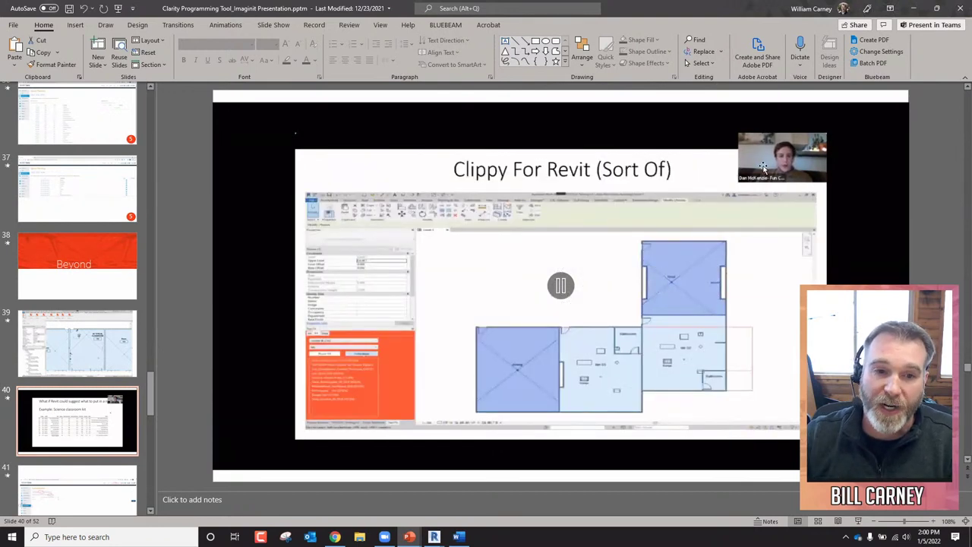
scroll(356, 373, "up", 2, "ctrl")
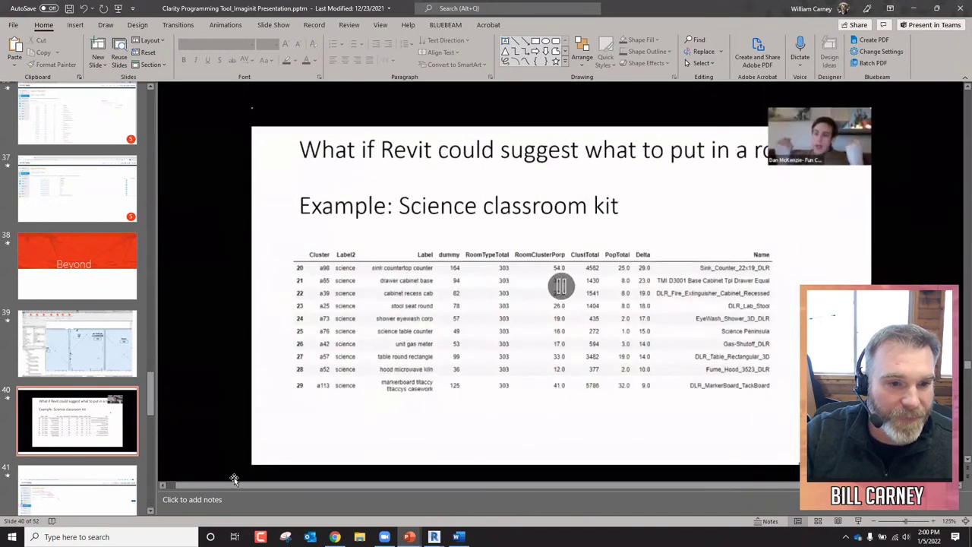
scroll(242, 432, "down", 1)
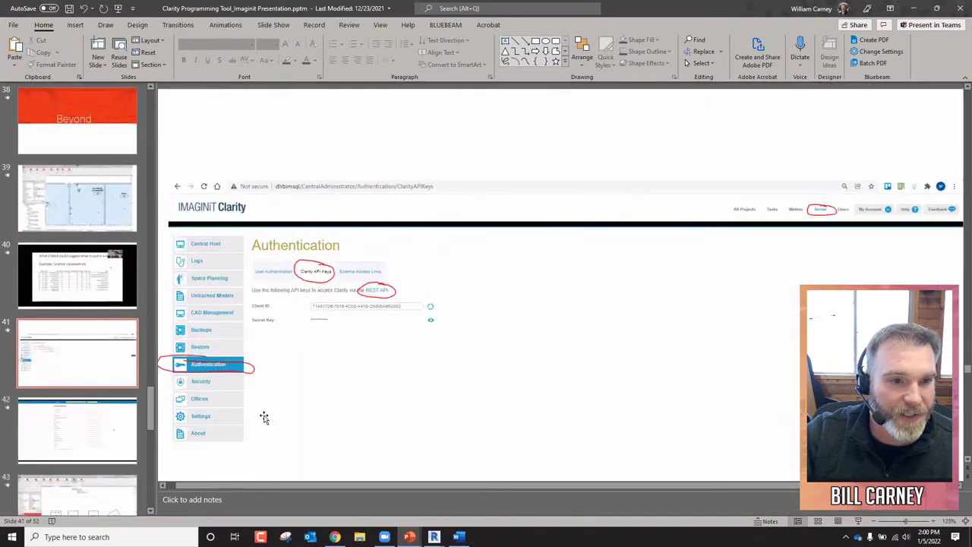
scroll(265, 417, "up", 1)
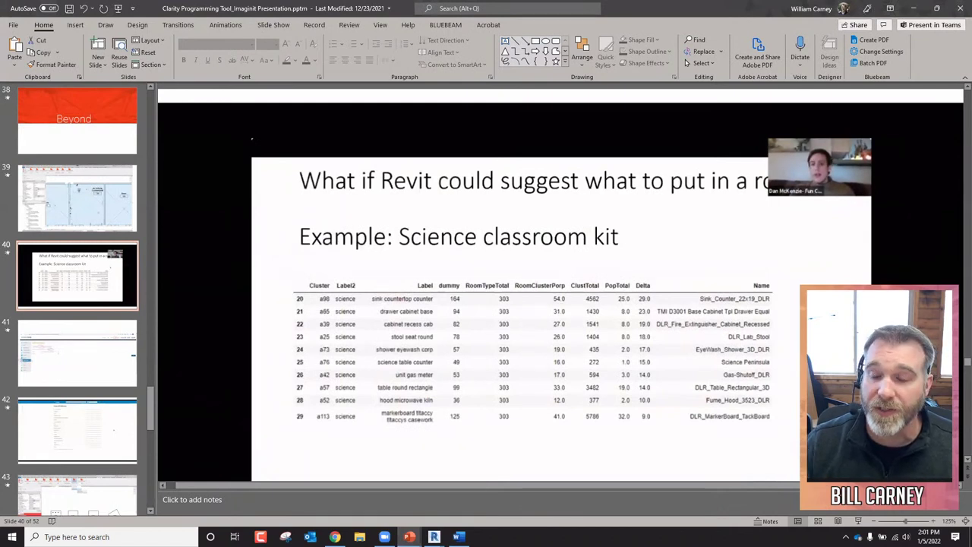
key("Up")
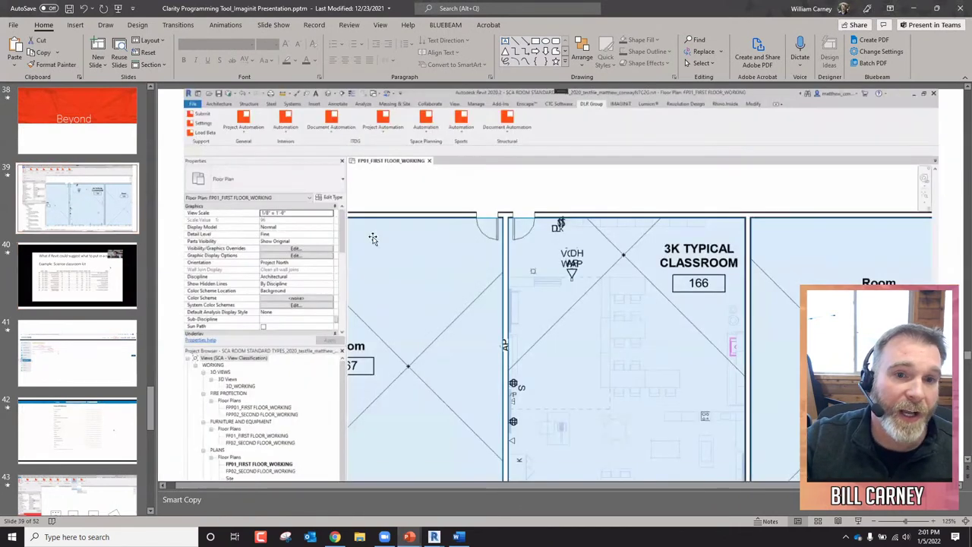
left_click(196, 473)
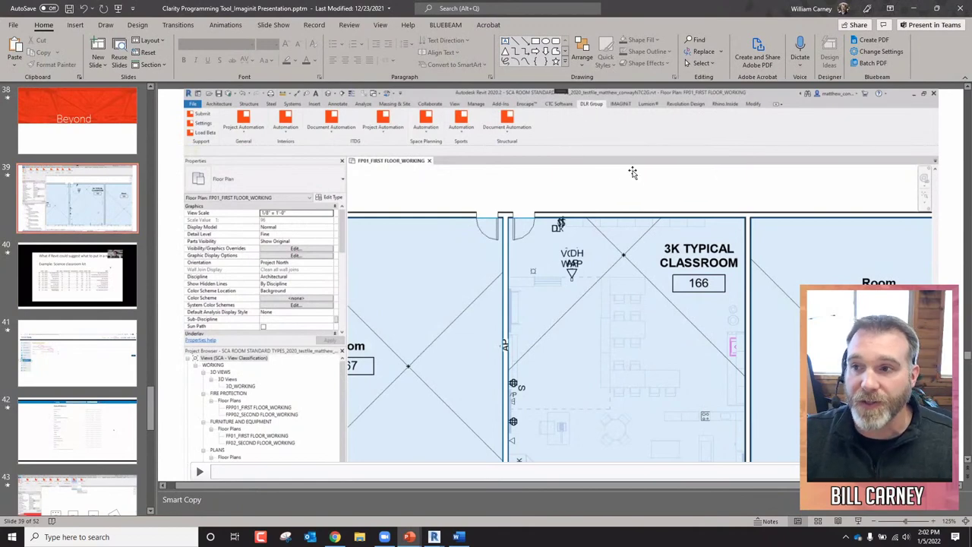
scroll(631, 173, "down", 1)
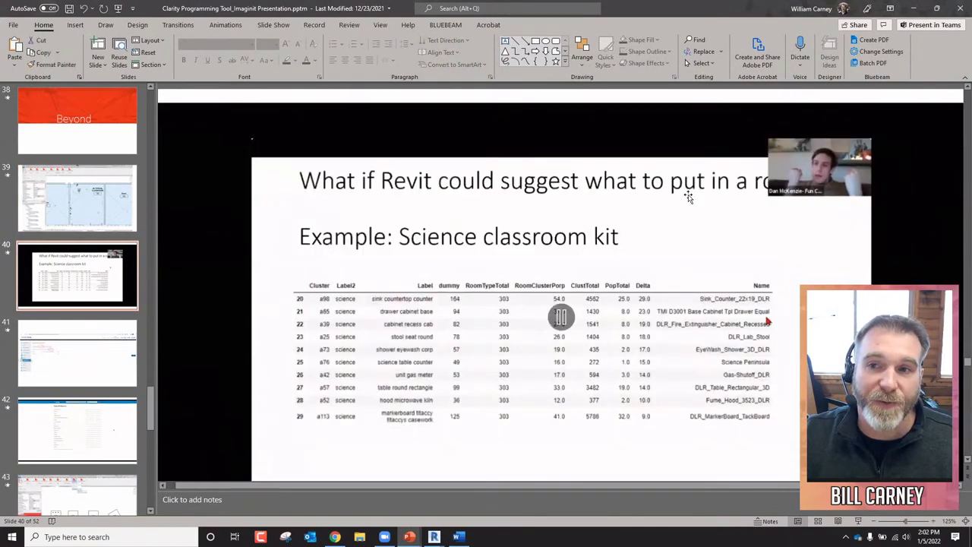